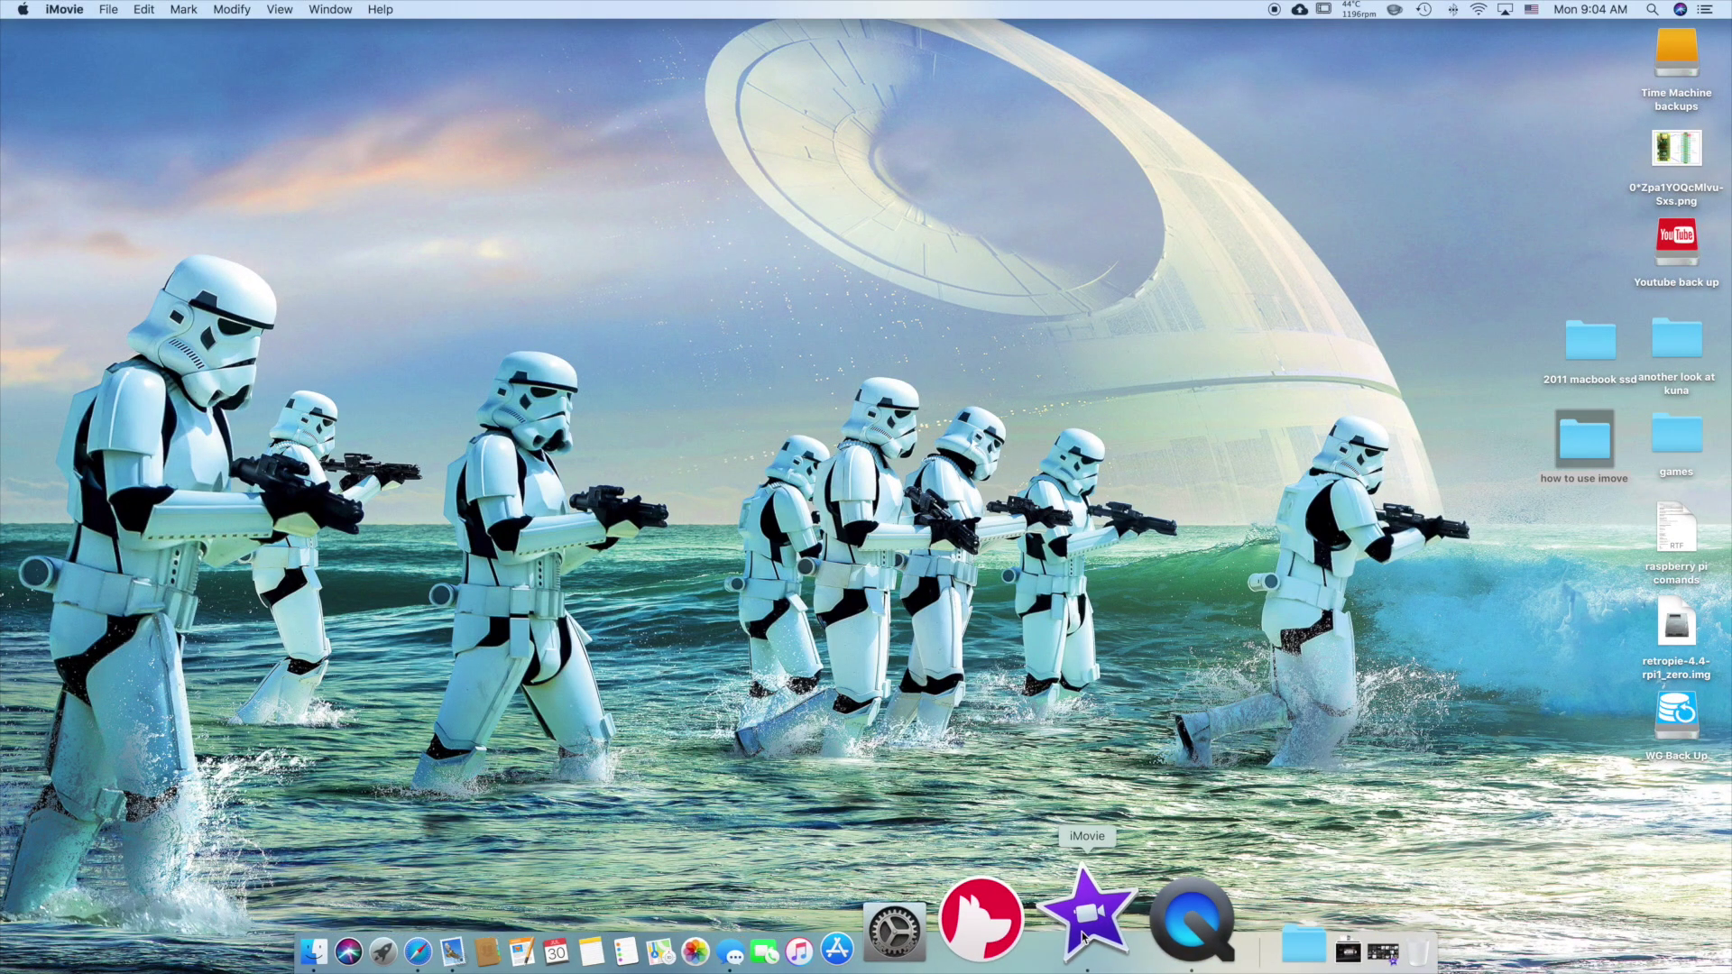
Launch iMovie and start a new Movie project from the Create New tile
left_click(1085, 920)
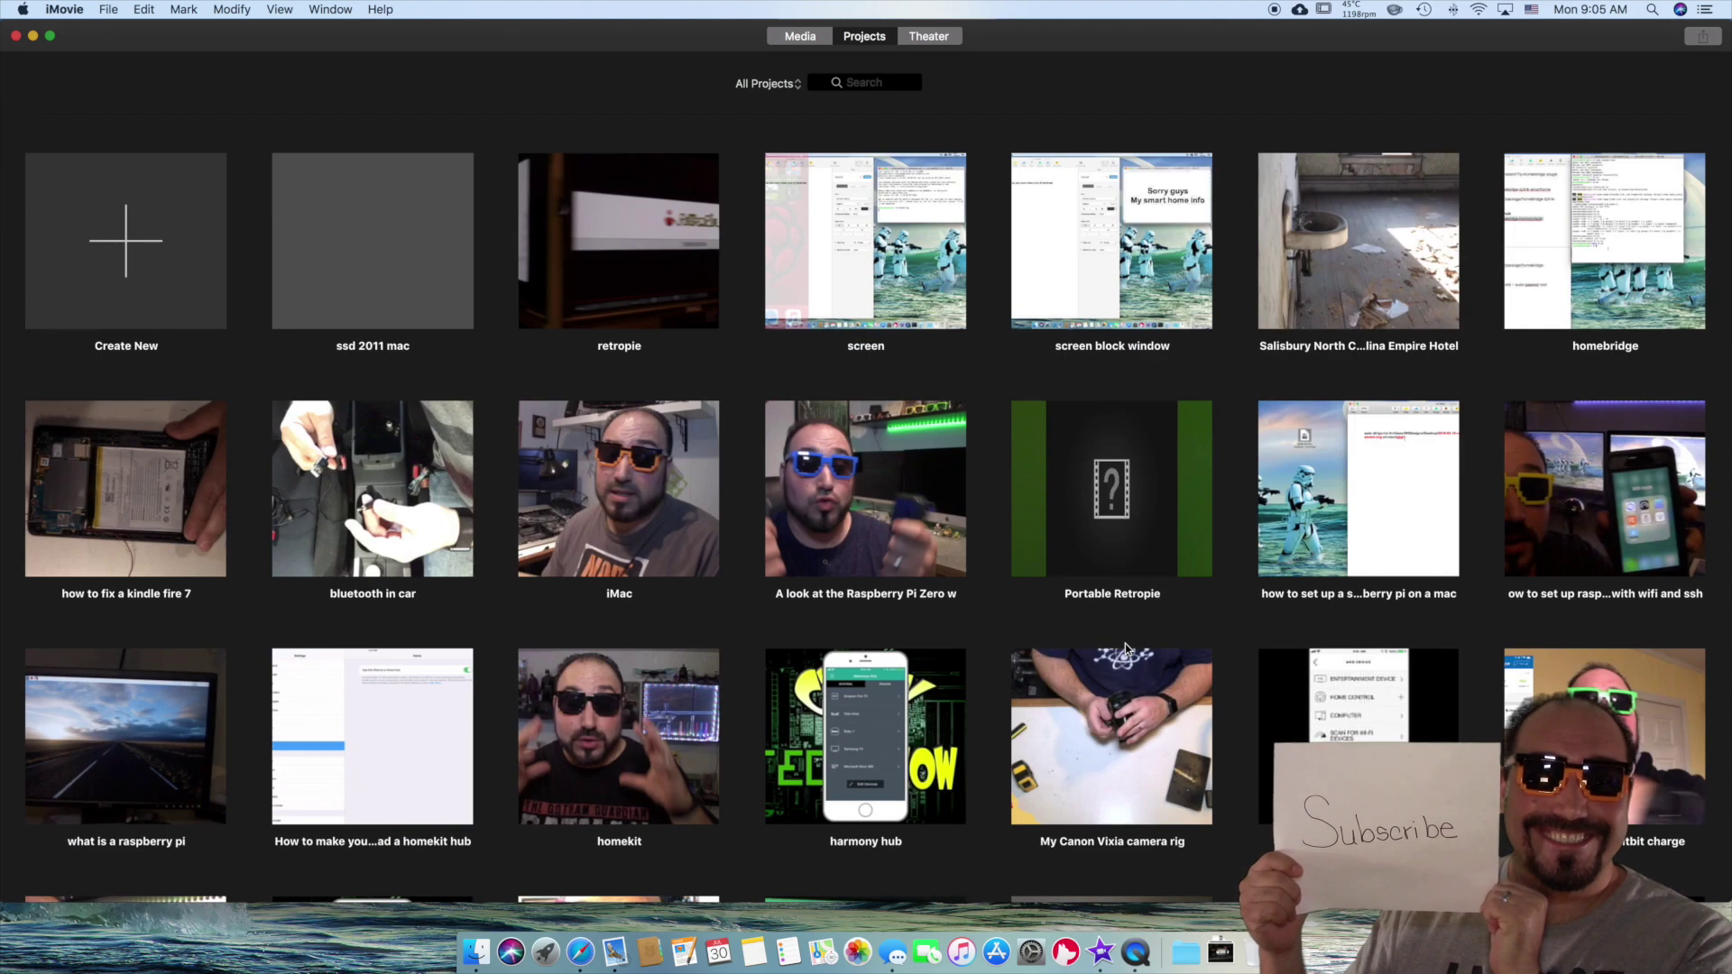
mouse_move(298, 202)
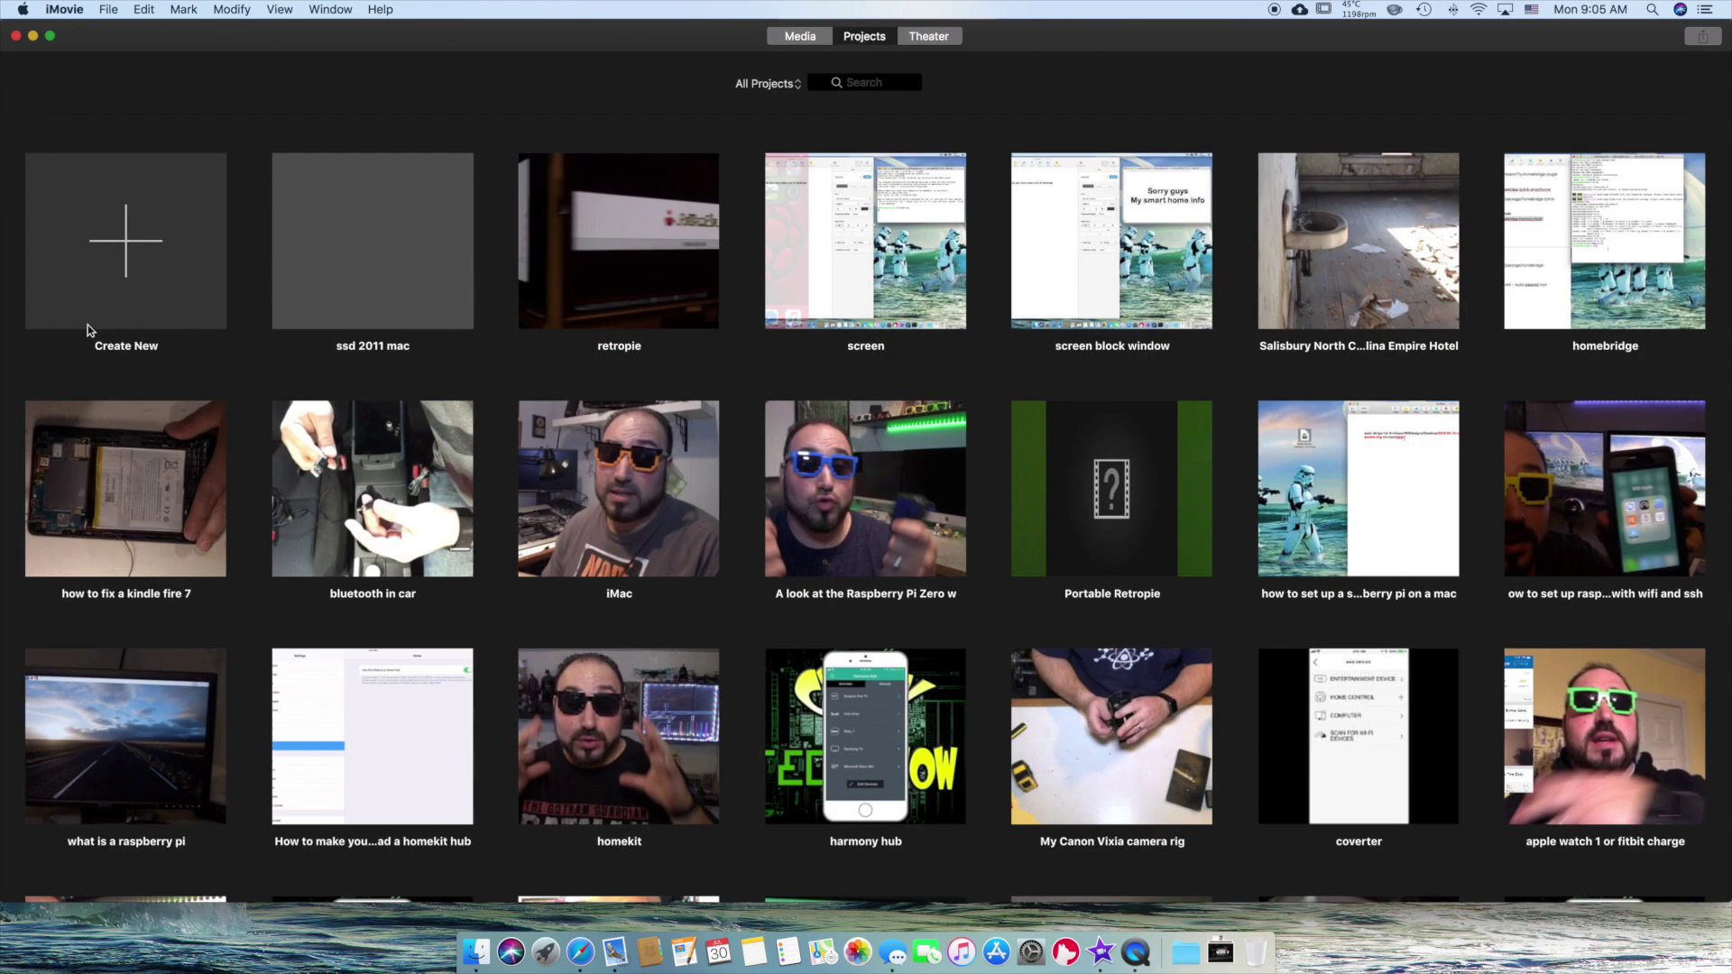
left_click(125, 247)
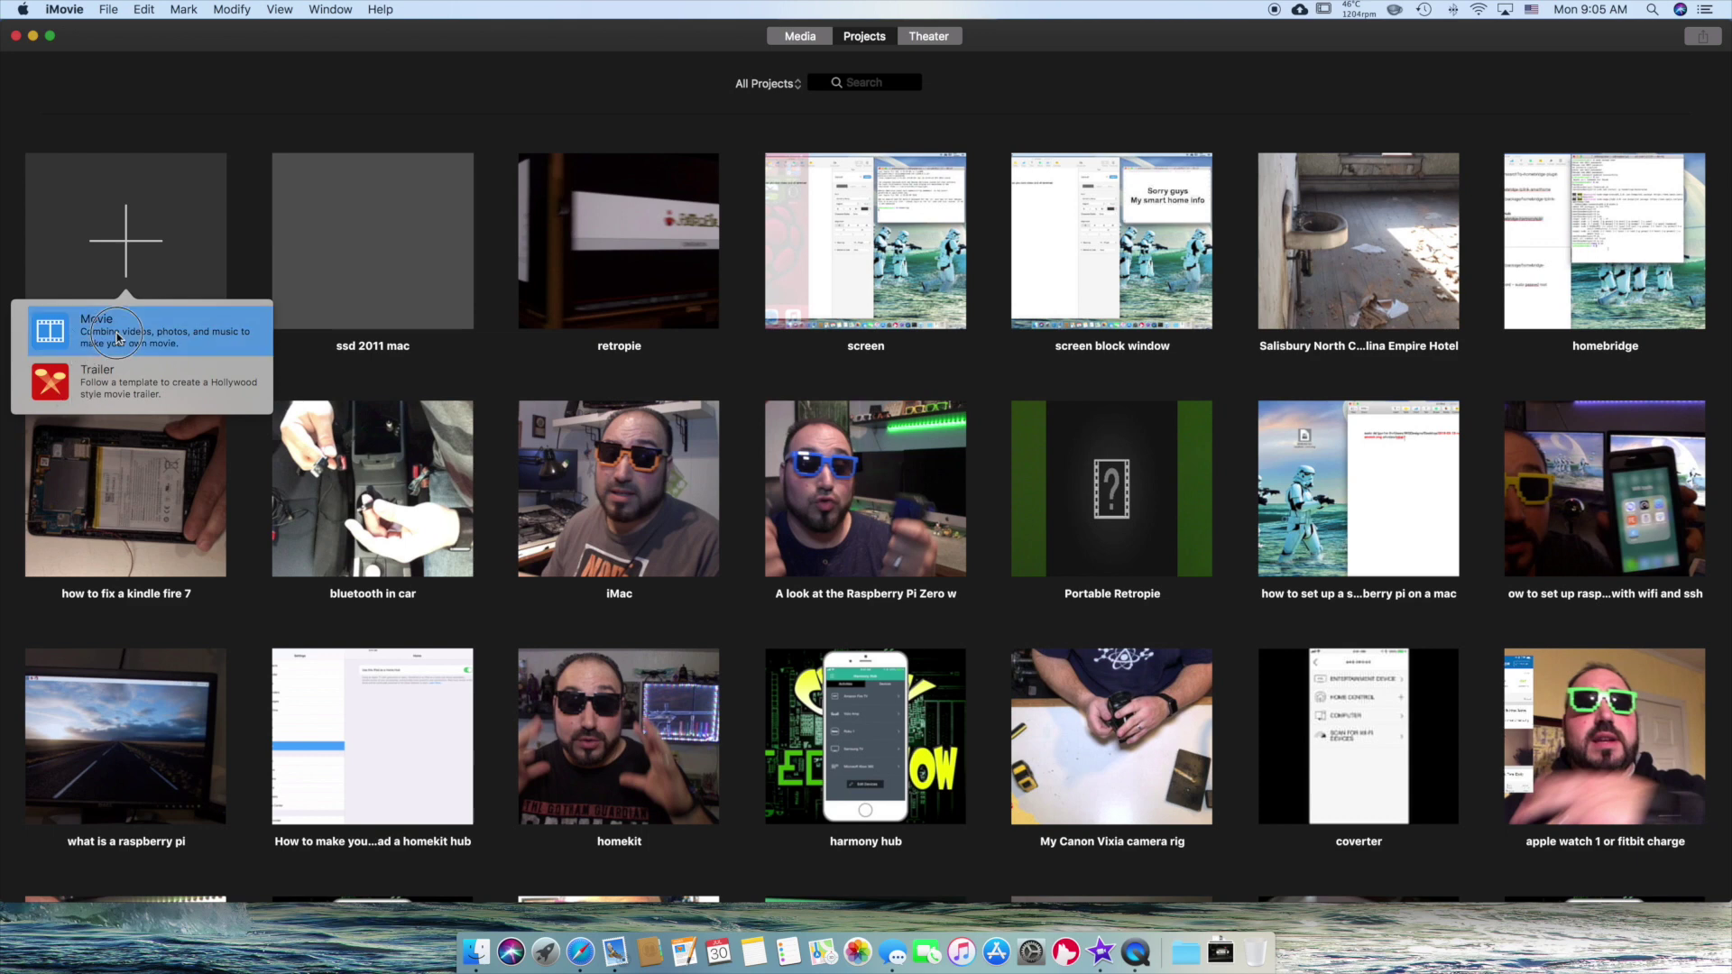
left_click(84, 327)
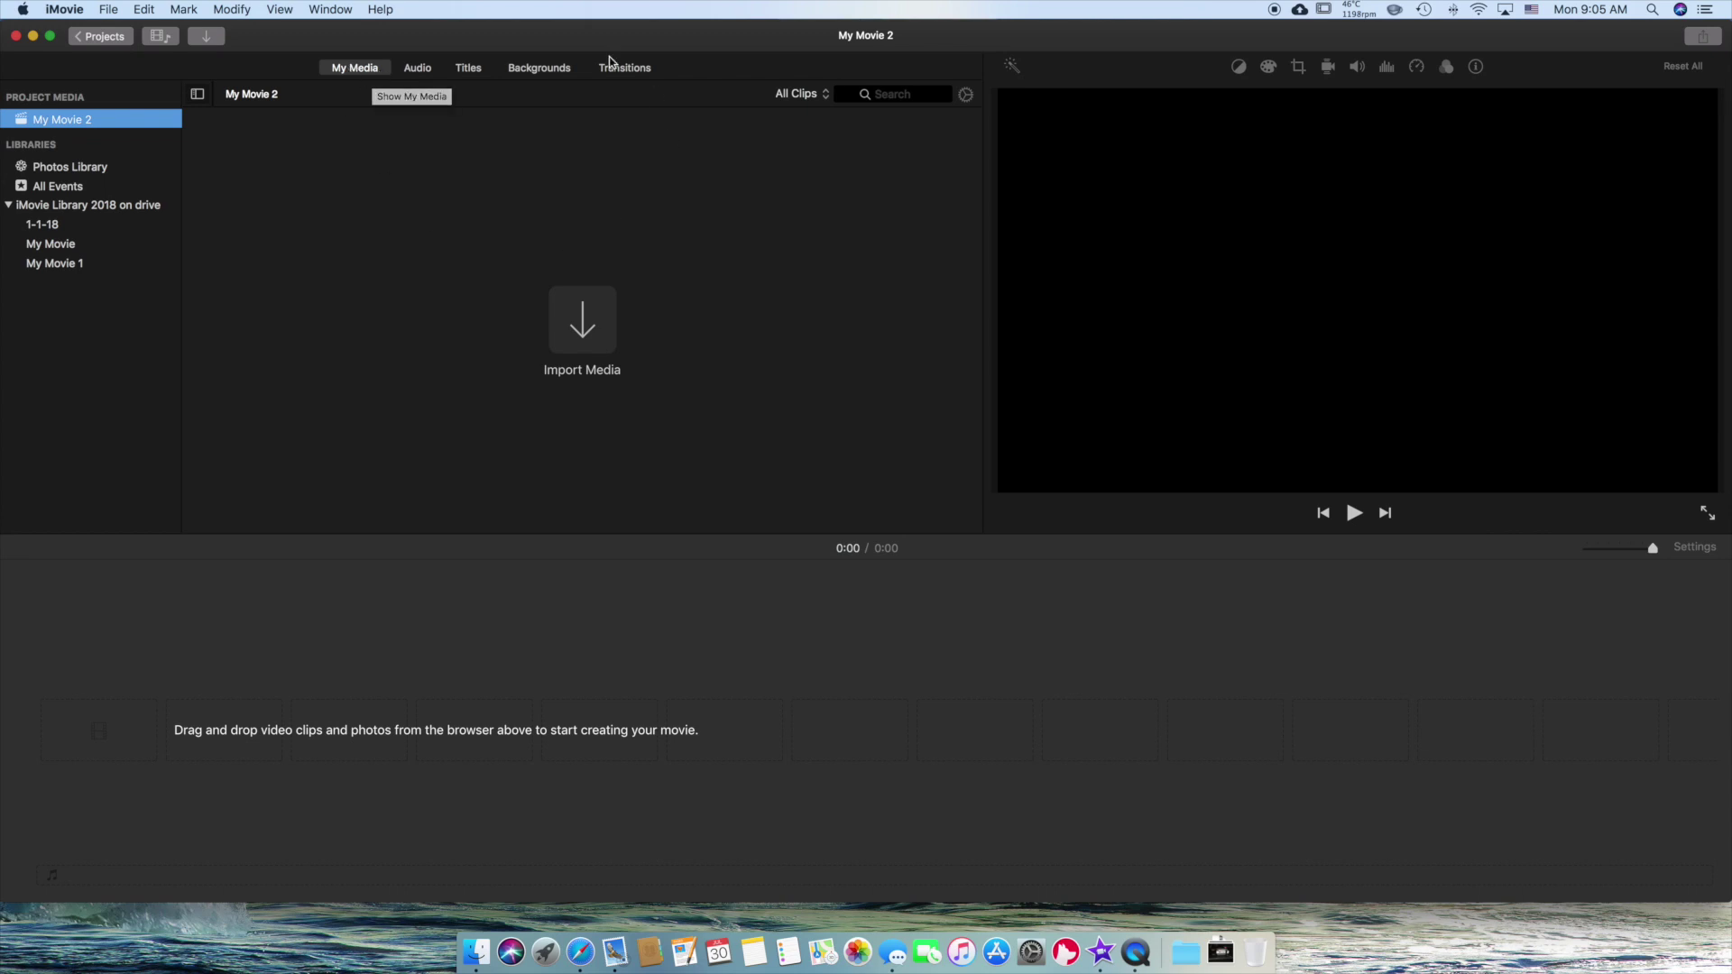
Browse the My Media, Audio, Titles, Backgrounds and Transitions tabs of My Movie 2, then return to Projects
left_click(356, 72)
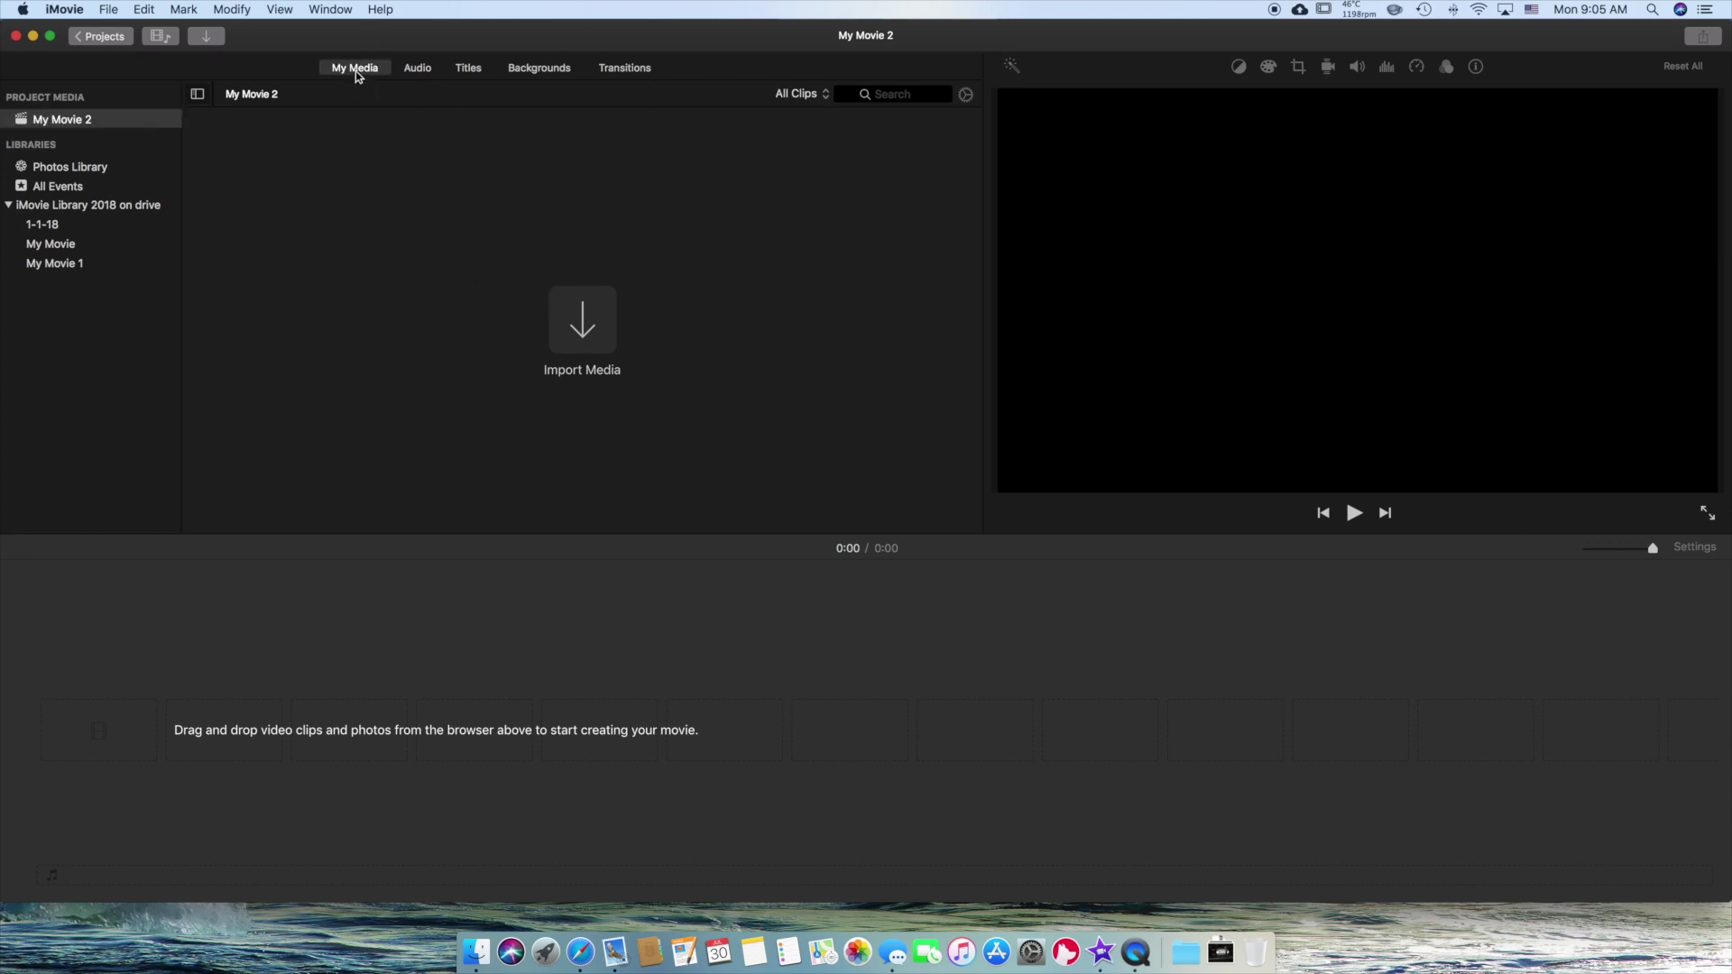
left_click(417, 70)
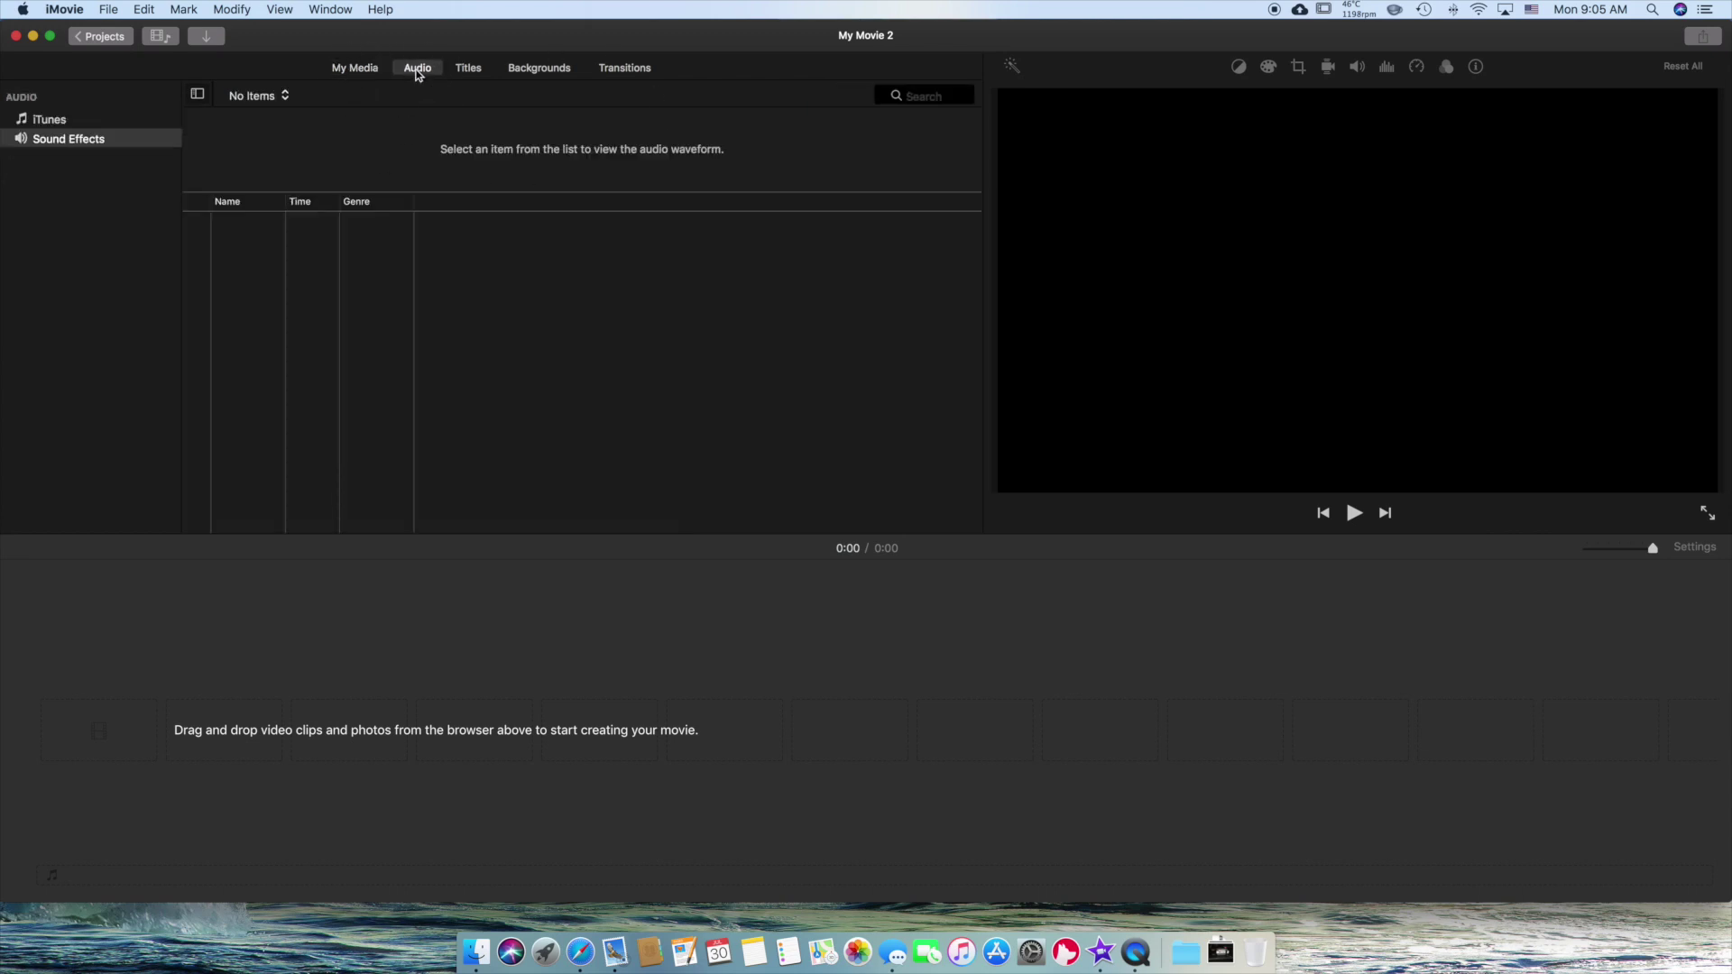
left_click(471, 70)
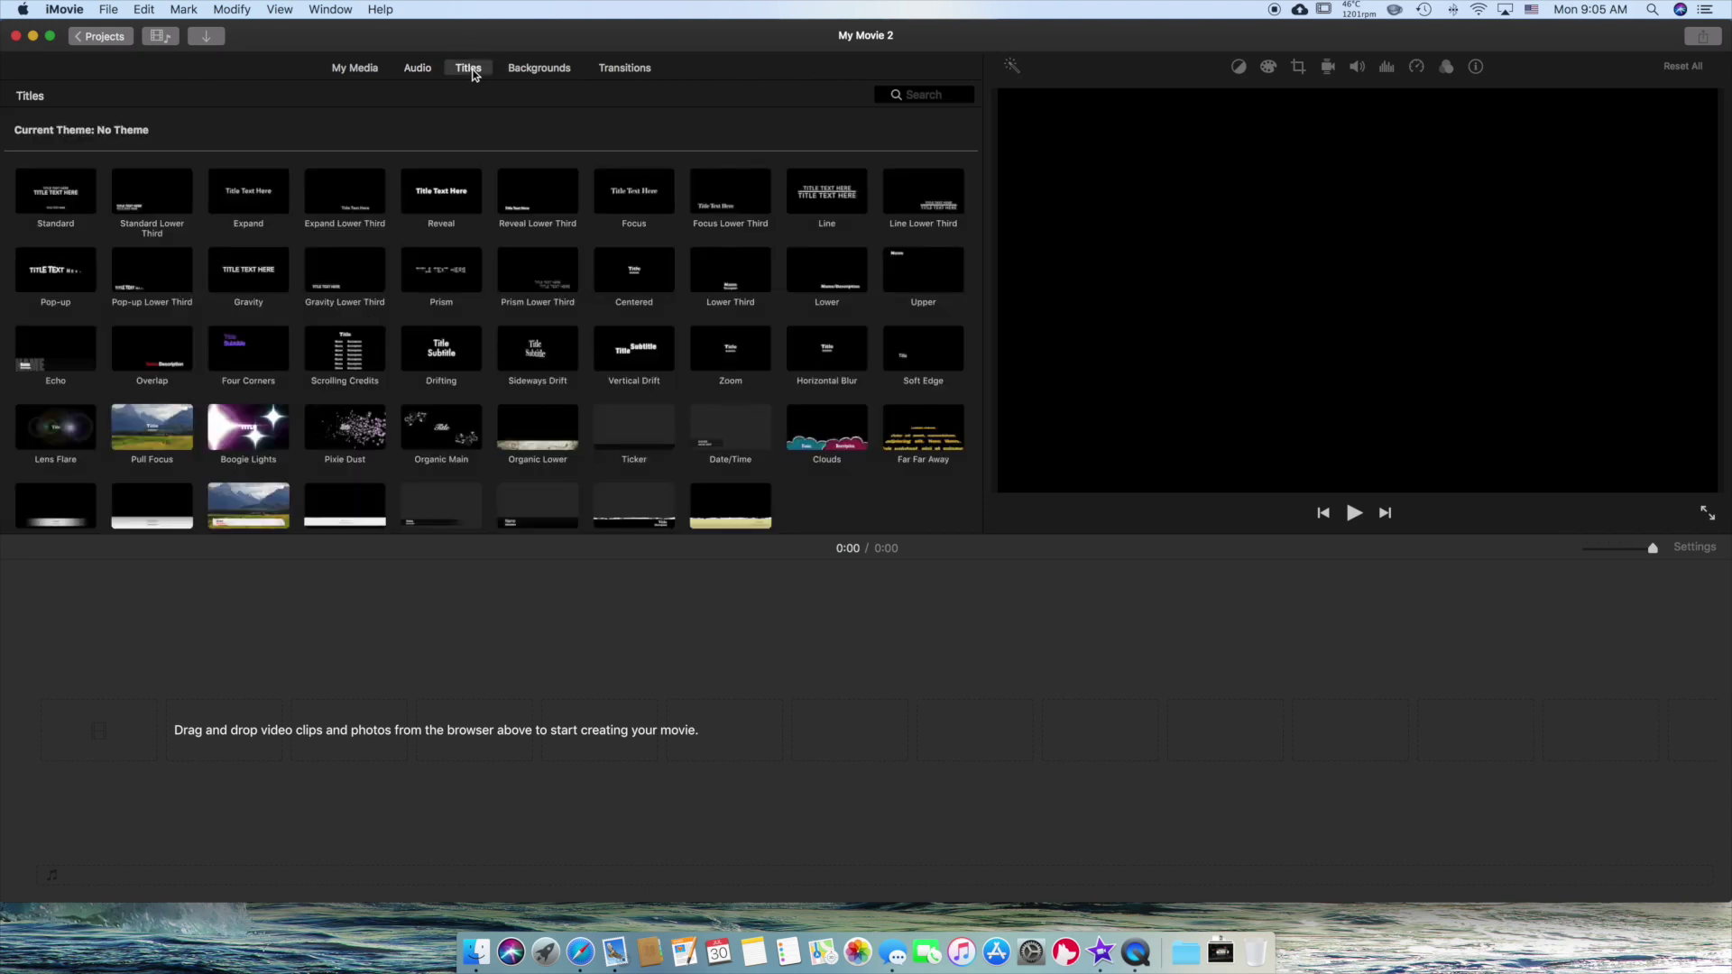
left_click(419, 72)
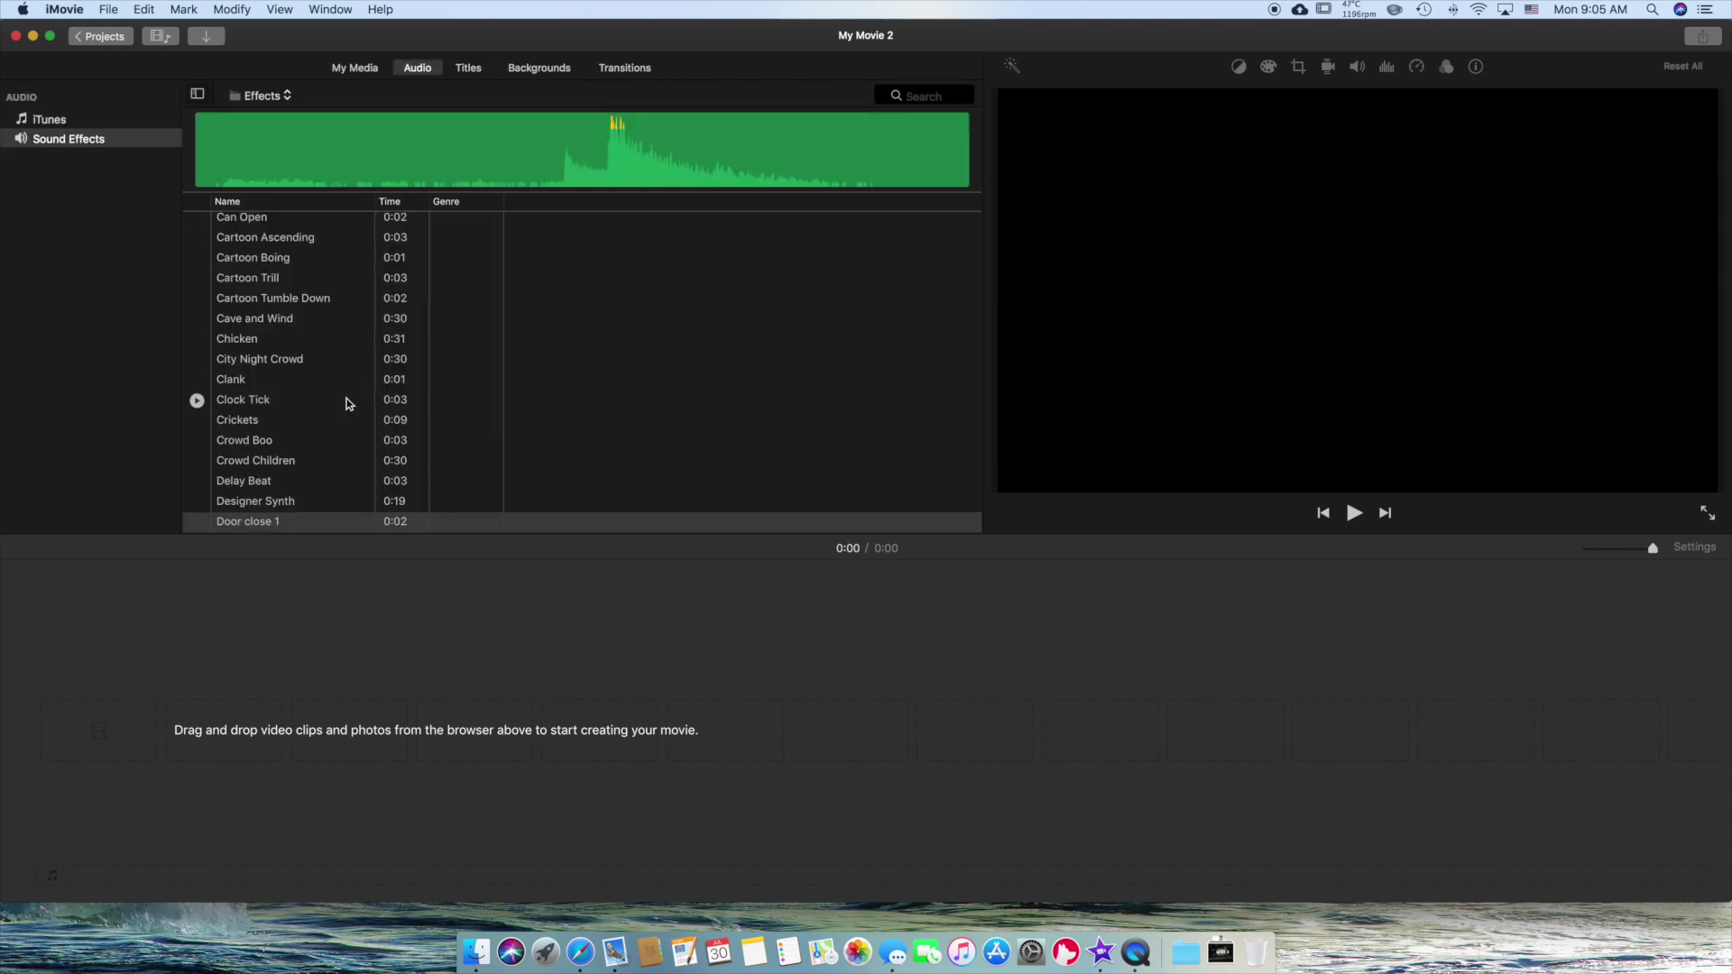
key("super+3")
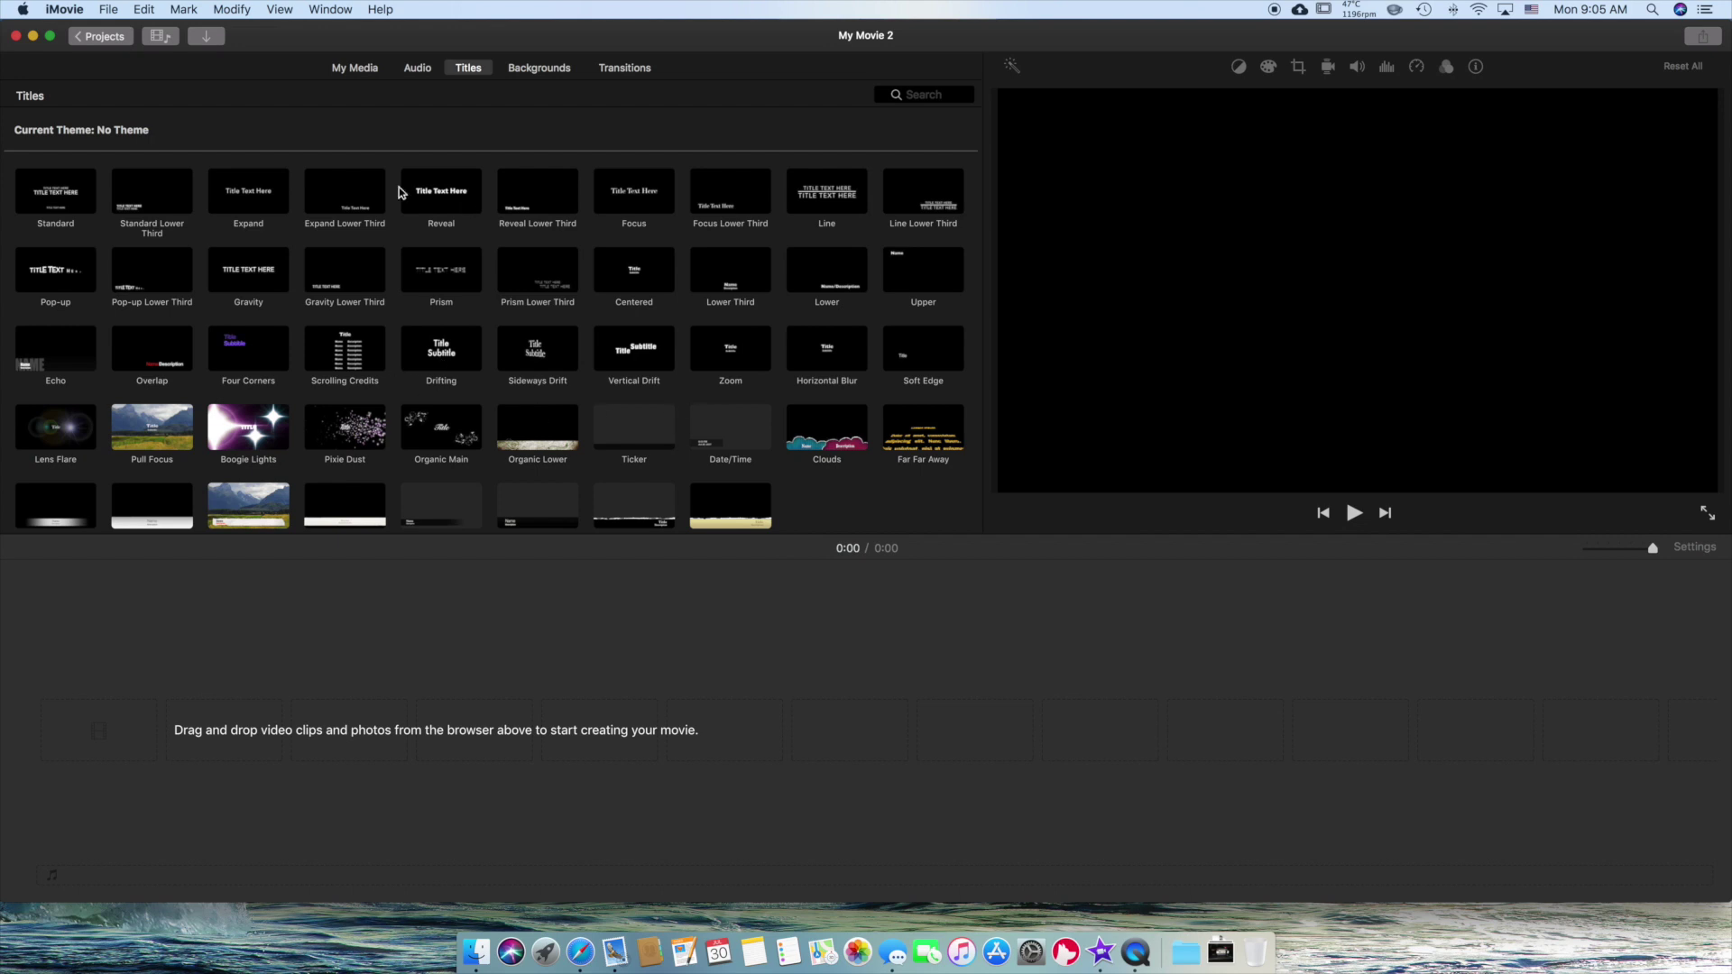
left_click(541, 68)
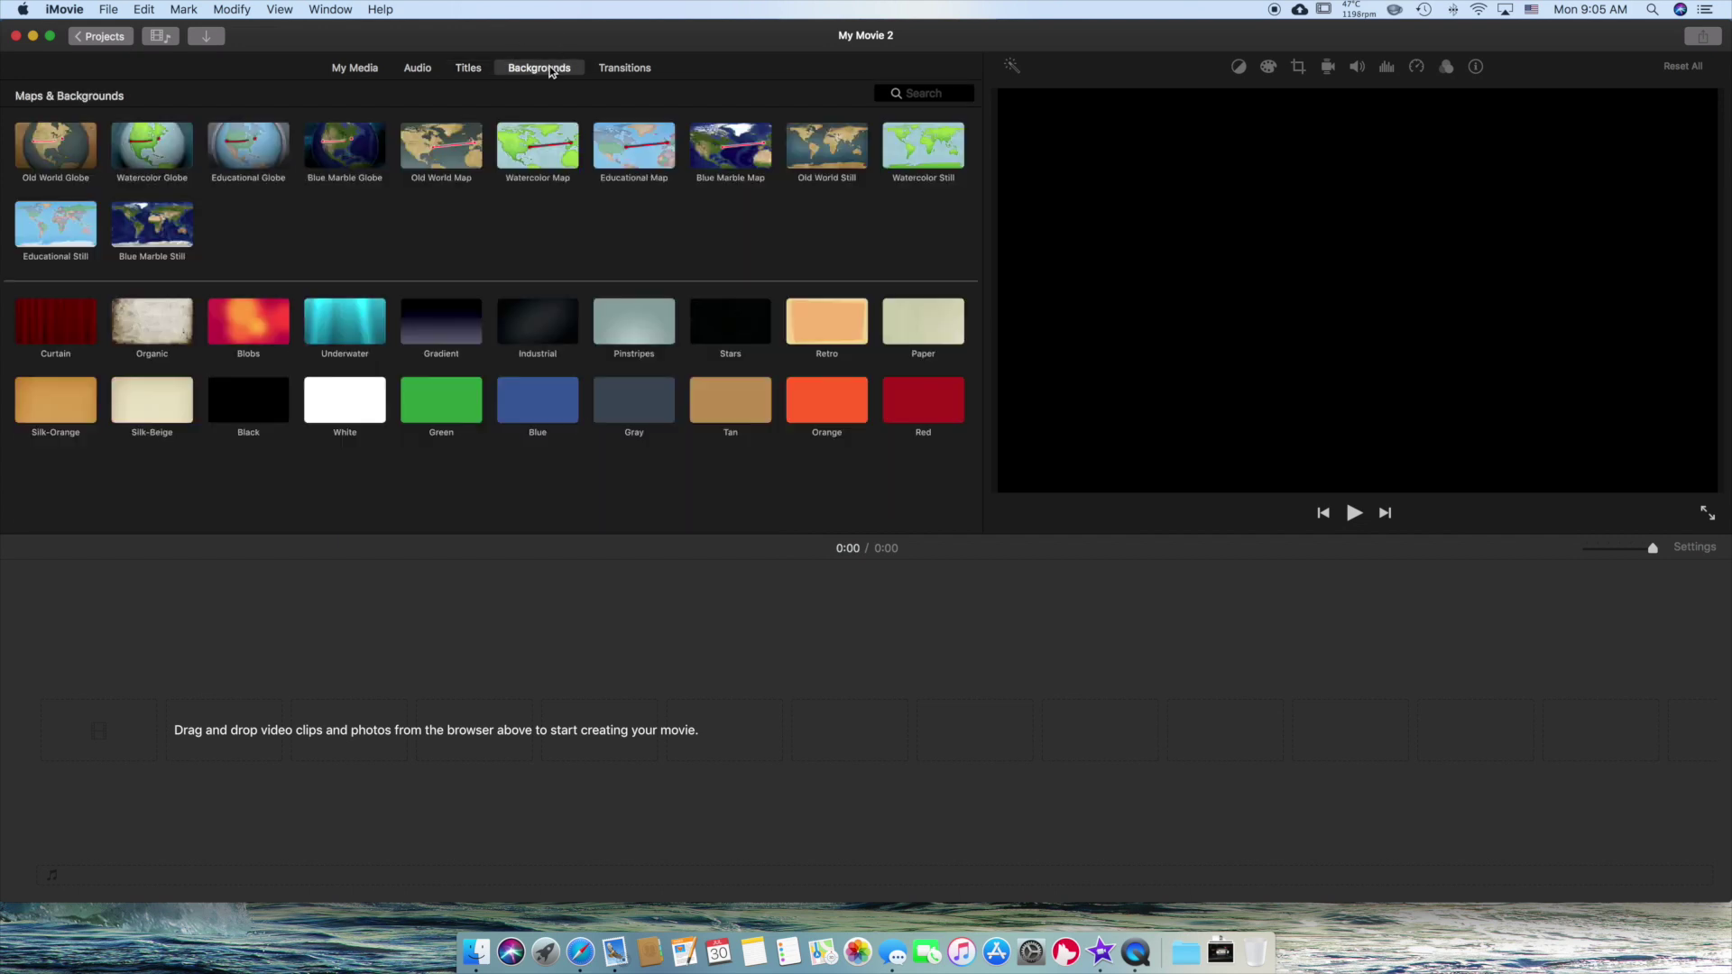
left_click(623, 70)
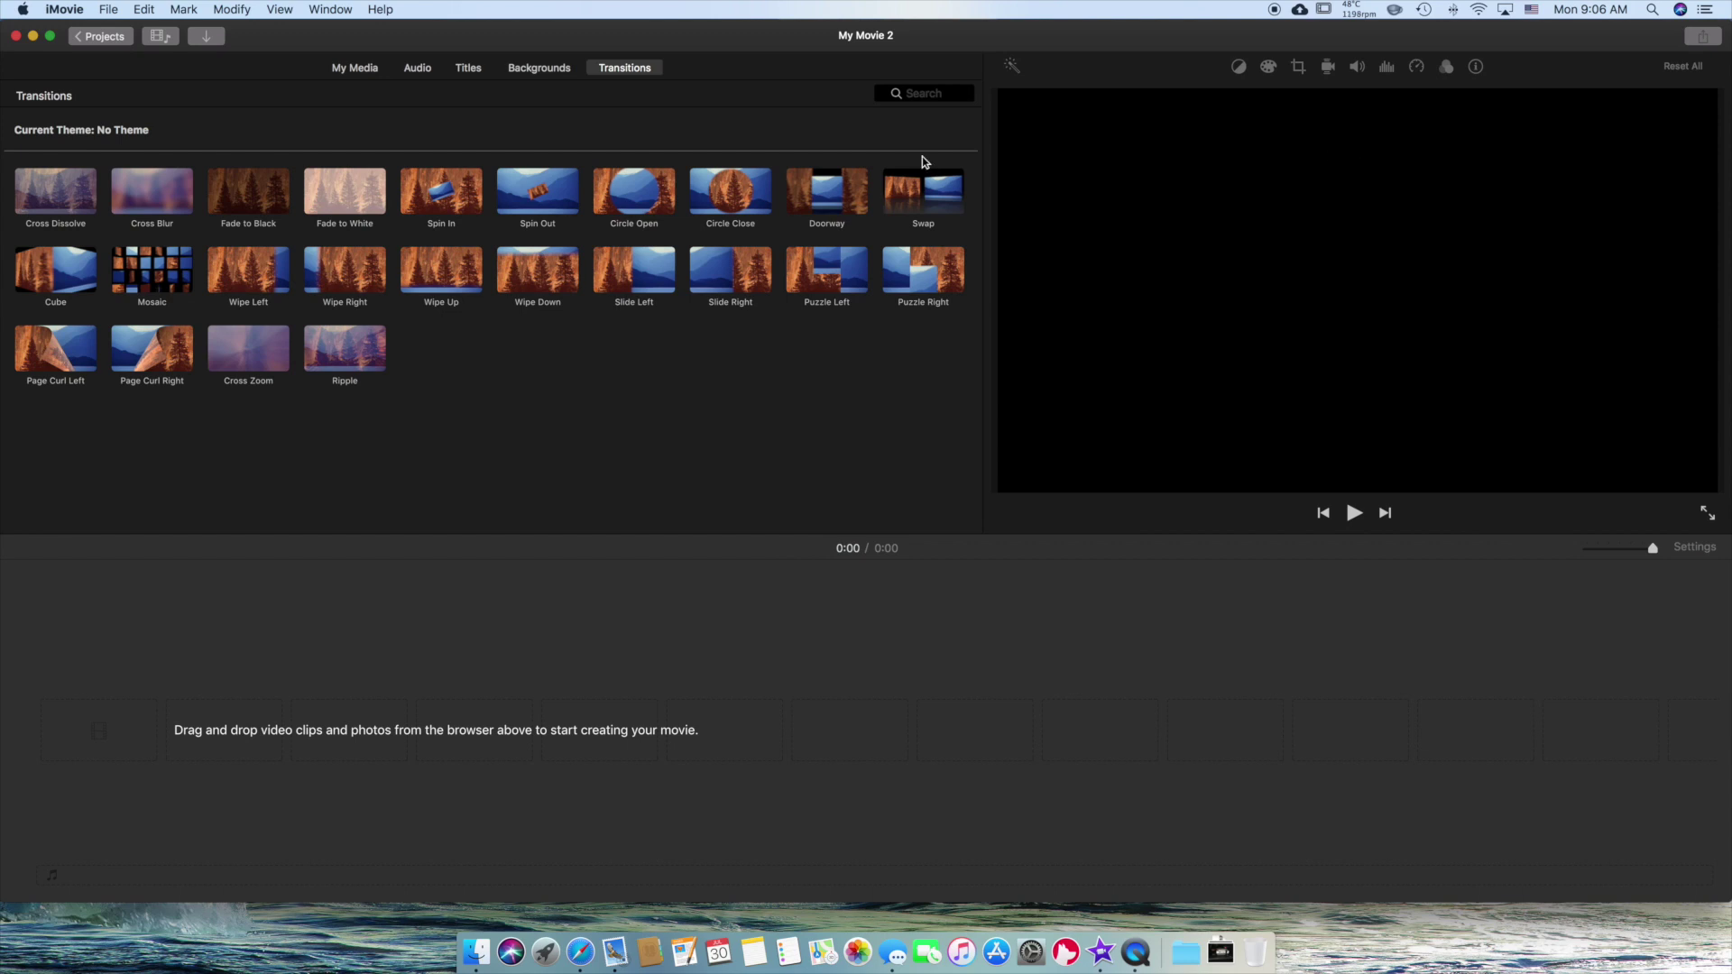
left_click(374, 74)
left_click(99, 36)
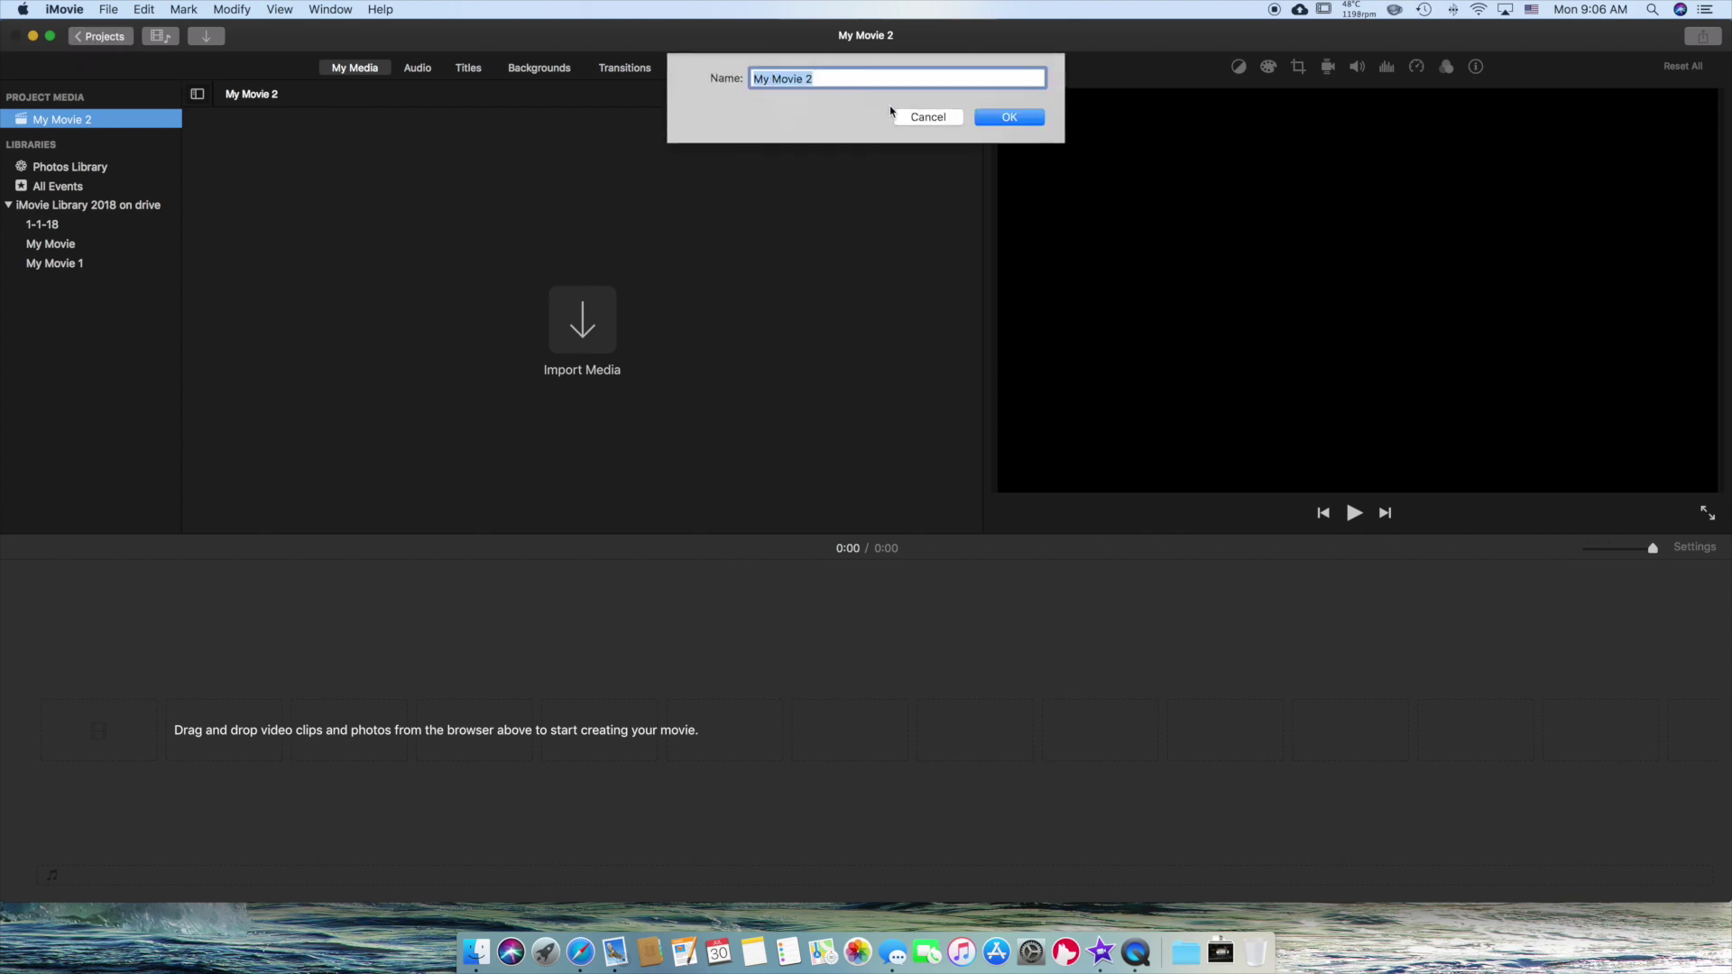
Keep the name My Movie 2, delete that project, and select ssd 2011 mac
left_click(919, 117)
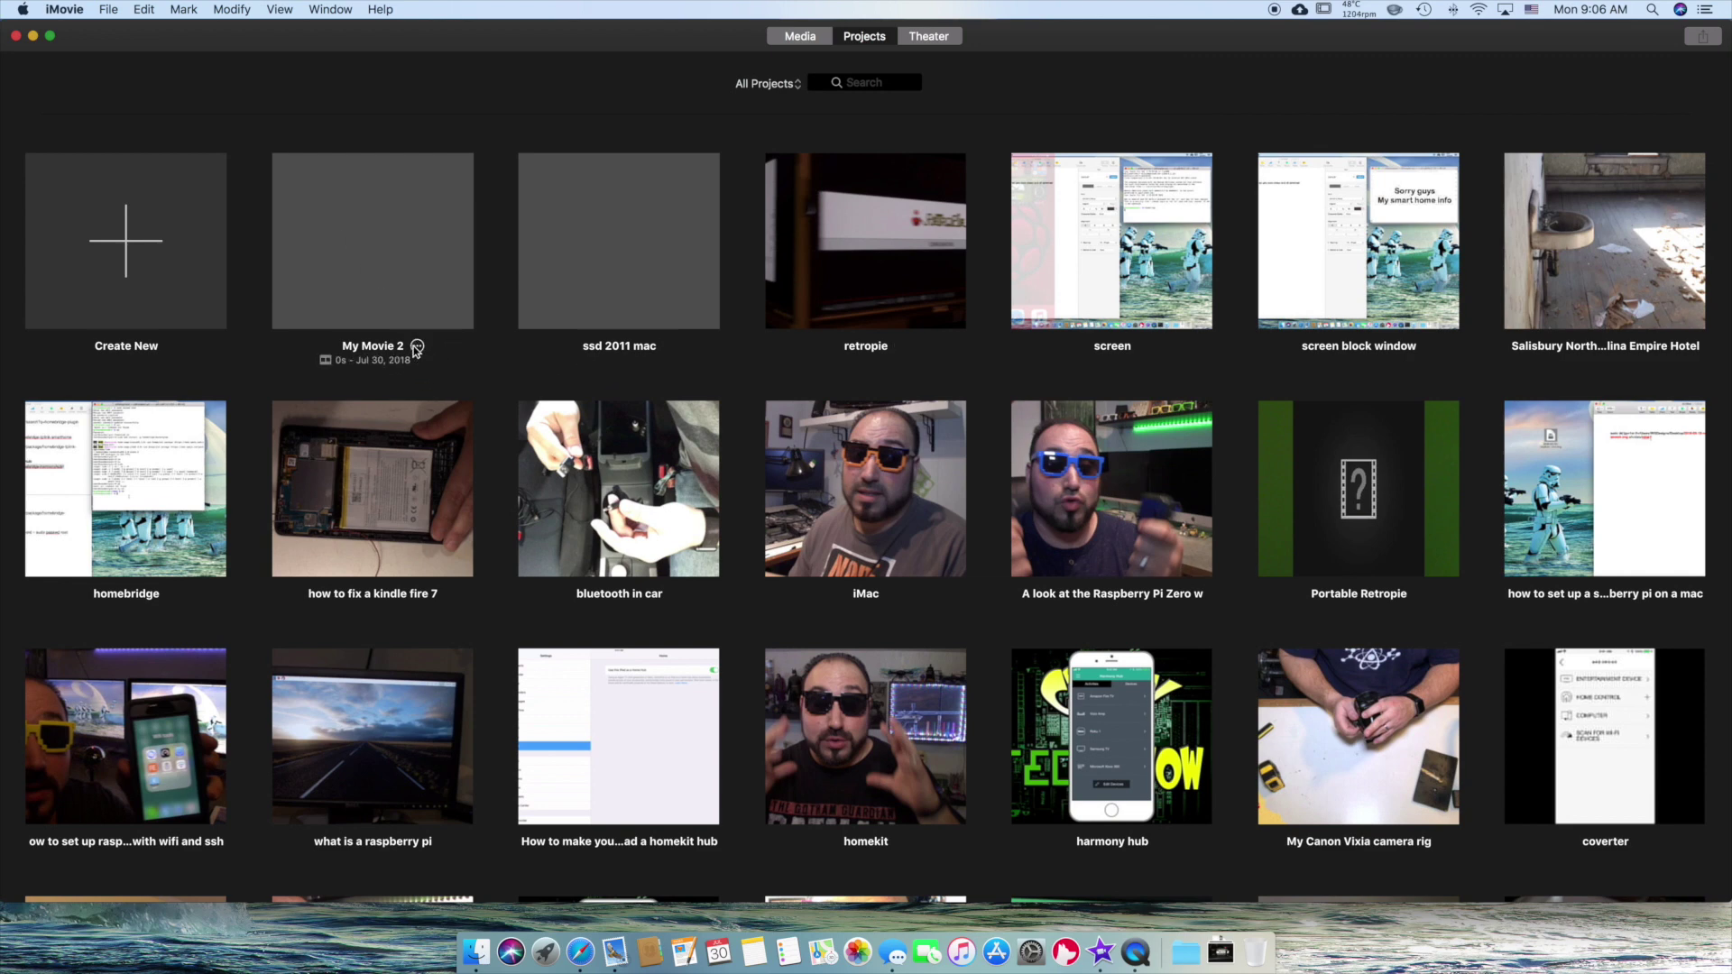
left_click(417, 351)
left_click(468, 476)
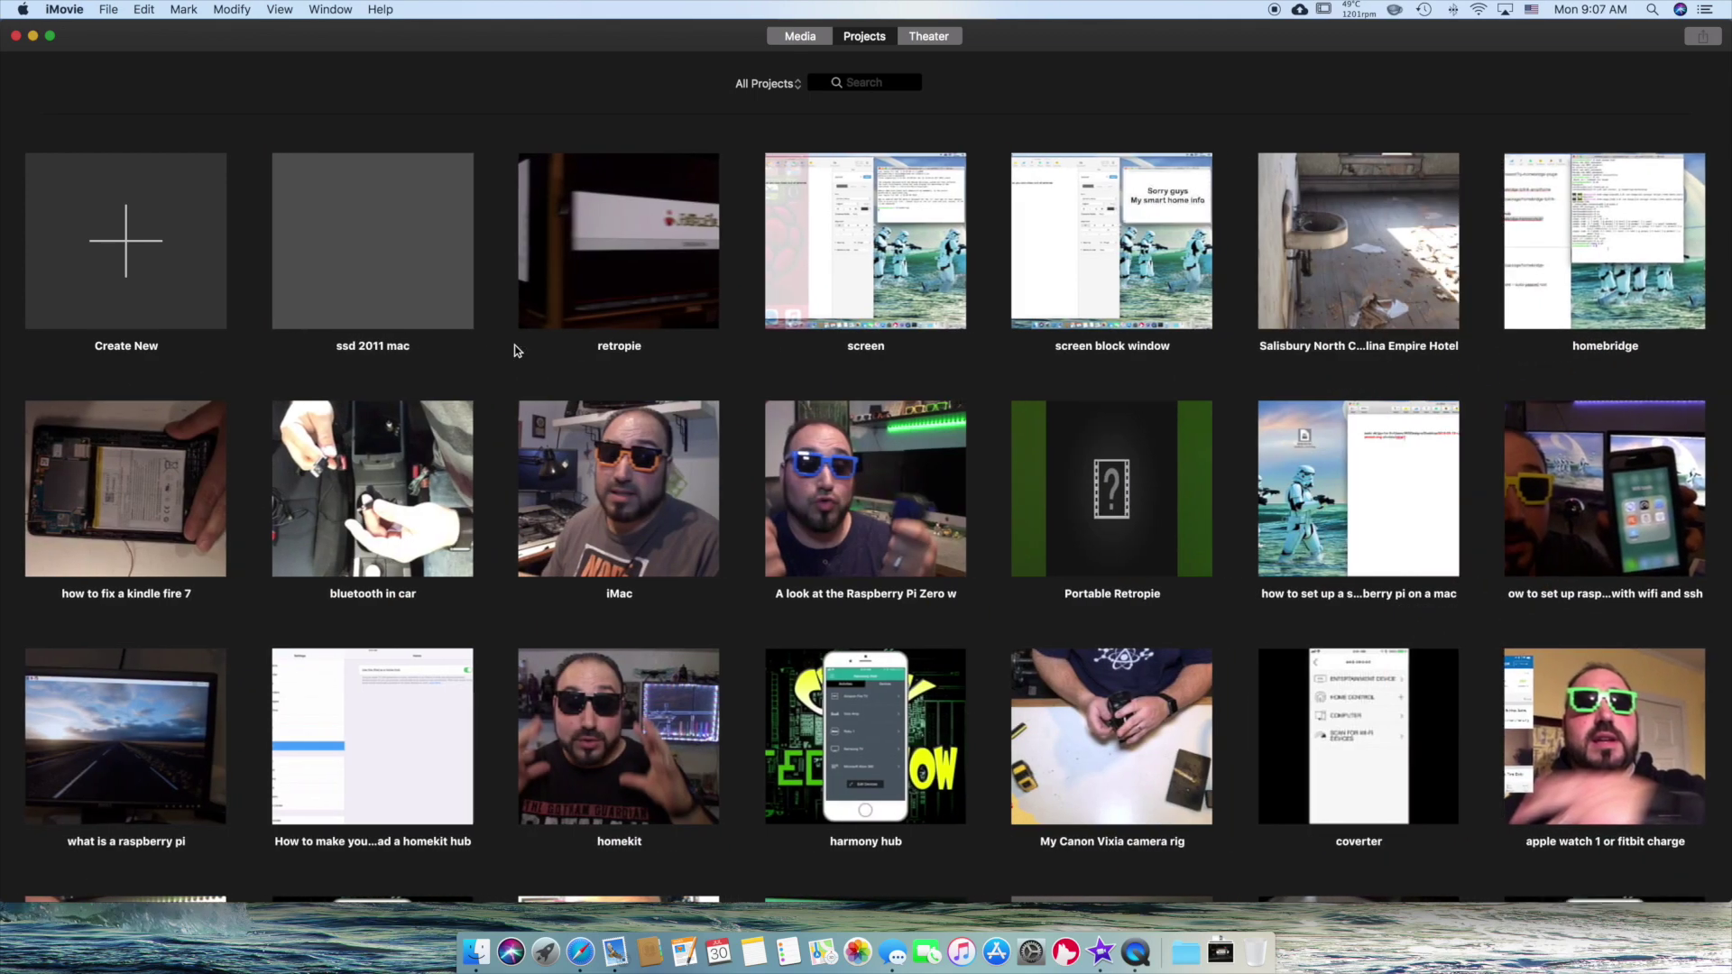
left_click(384, 279)
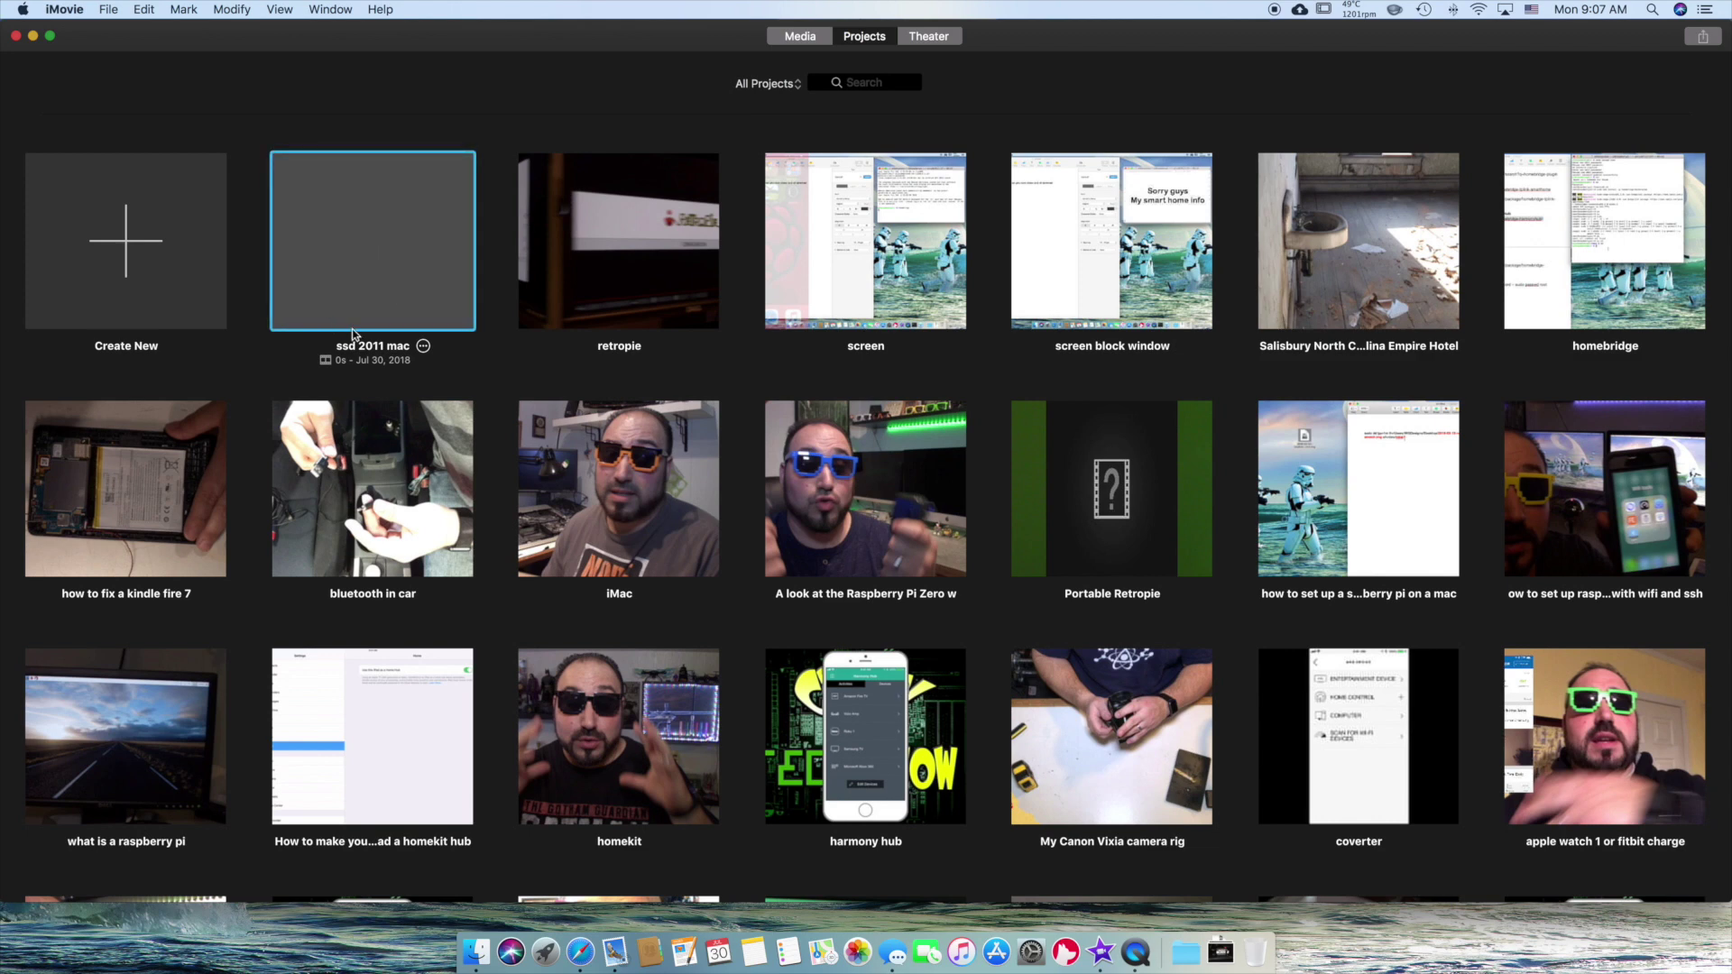
Open ssd 2011 mac, preview its talking-head clips, and select the fifth one
double_click(386, 269)
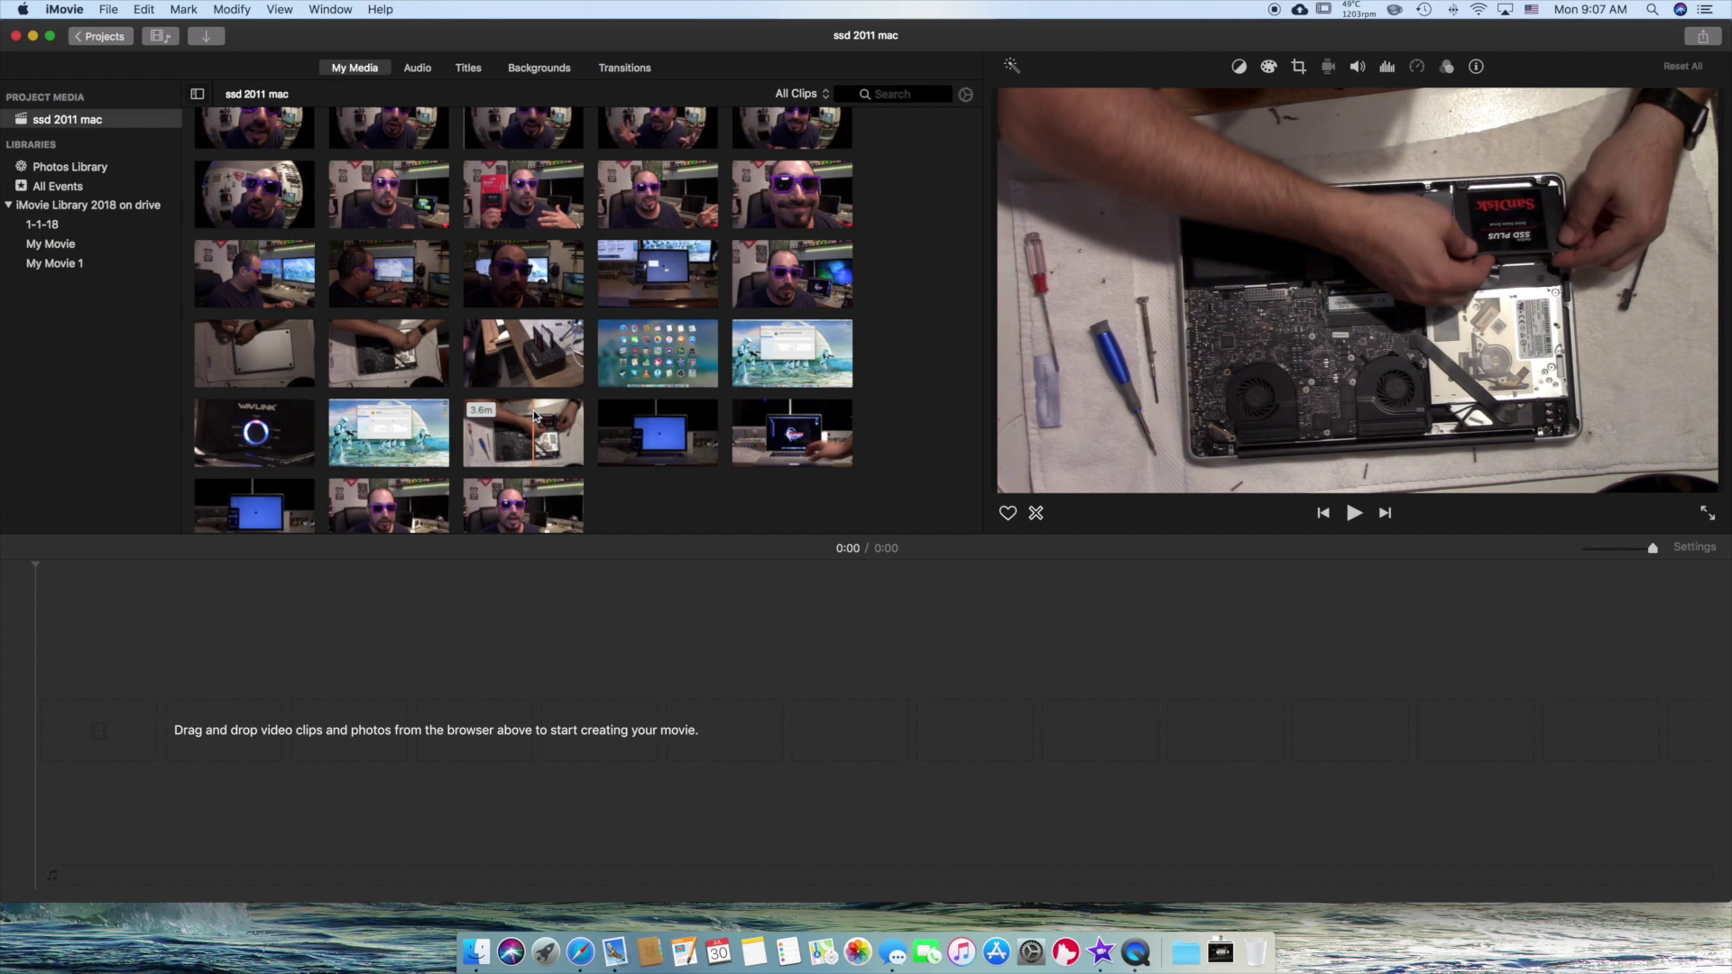
scroll(537, 314, "up", 3)
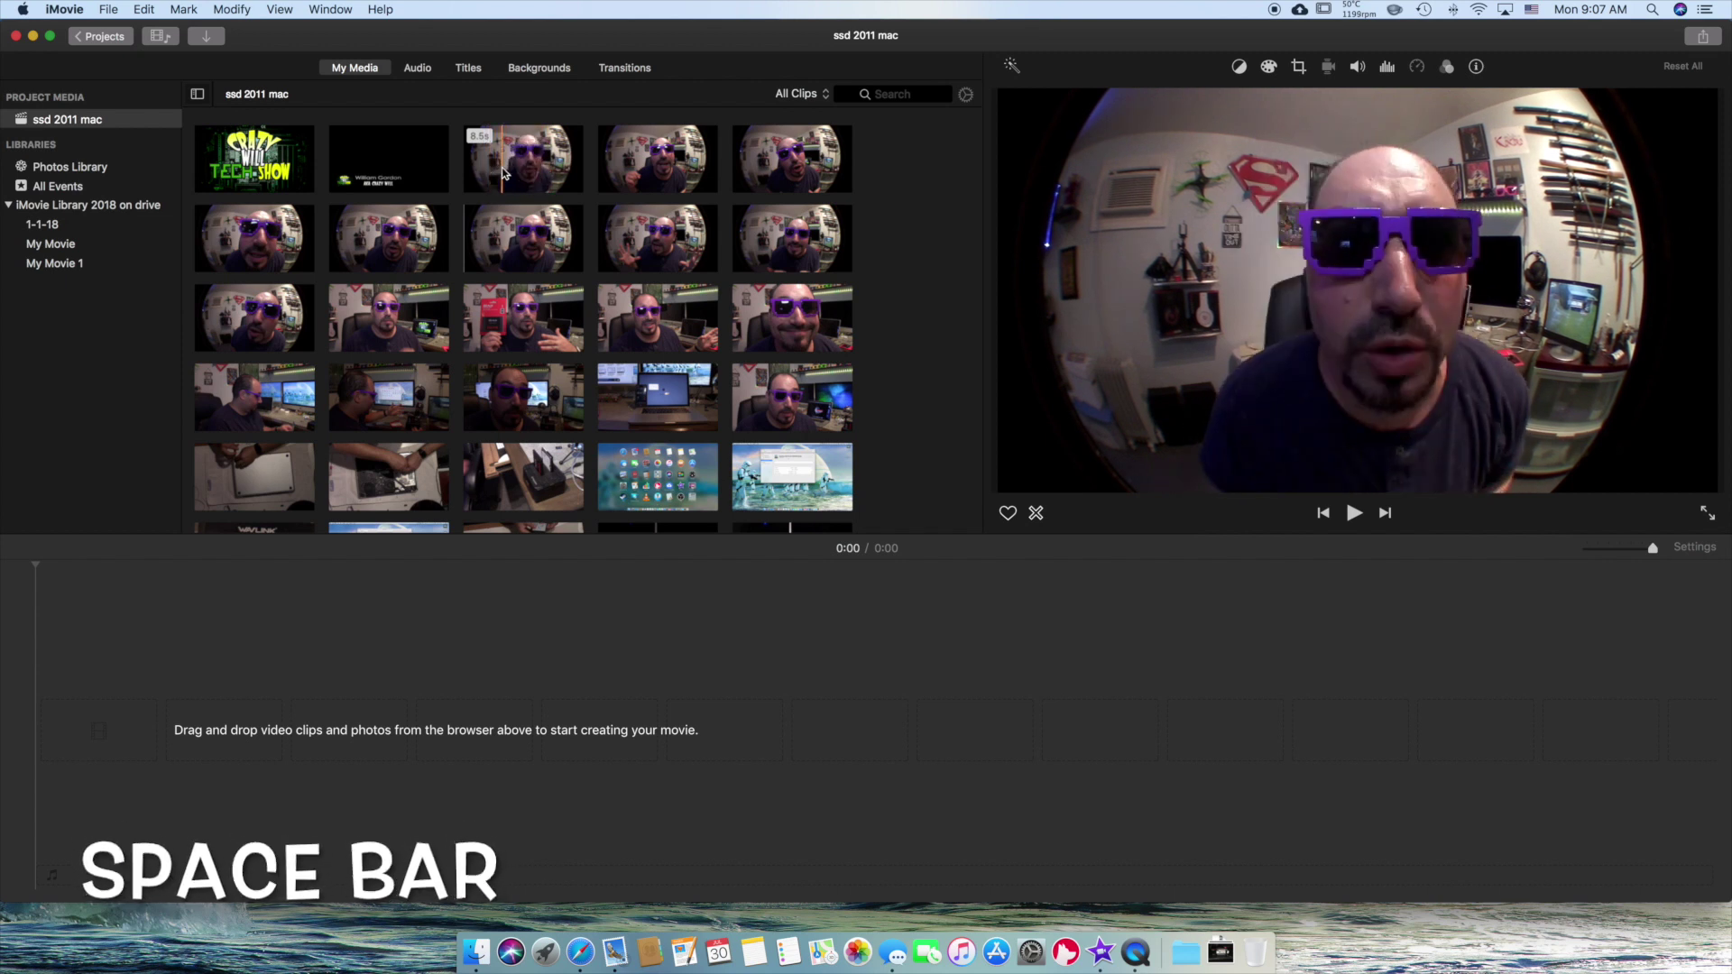
key("space")
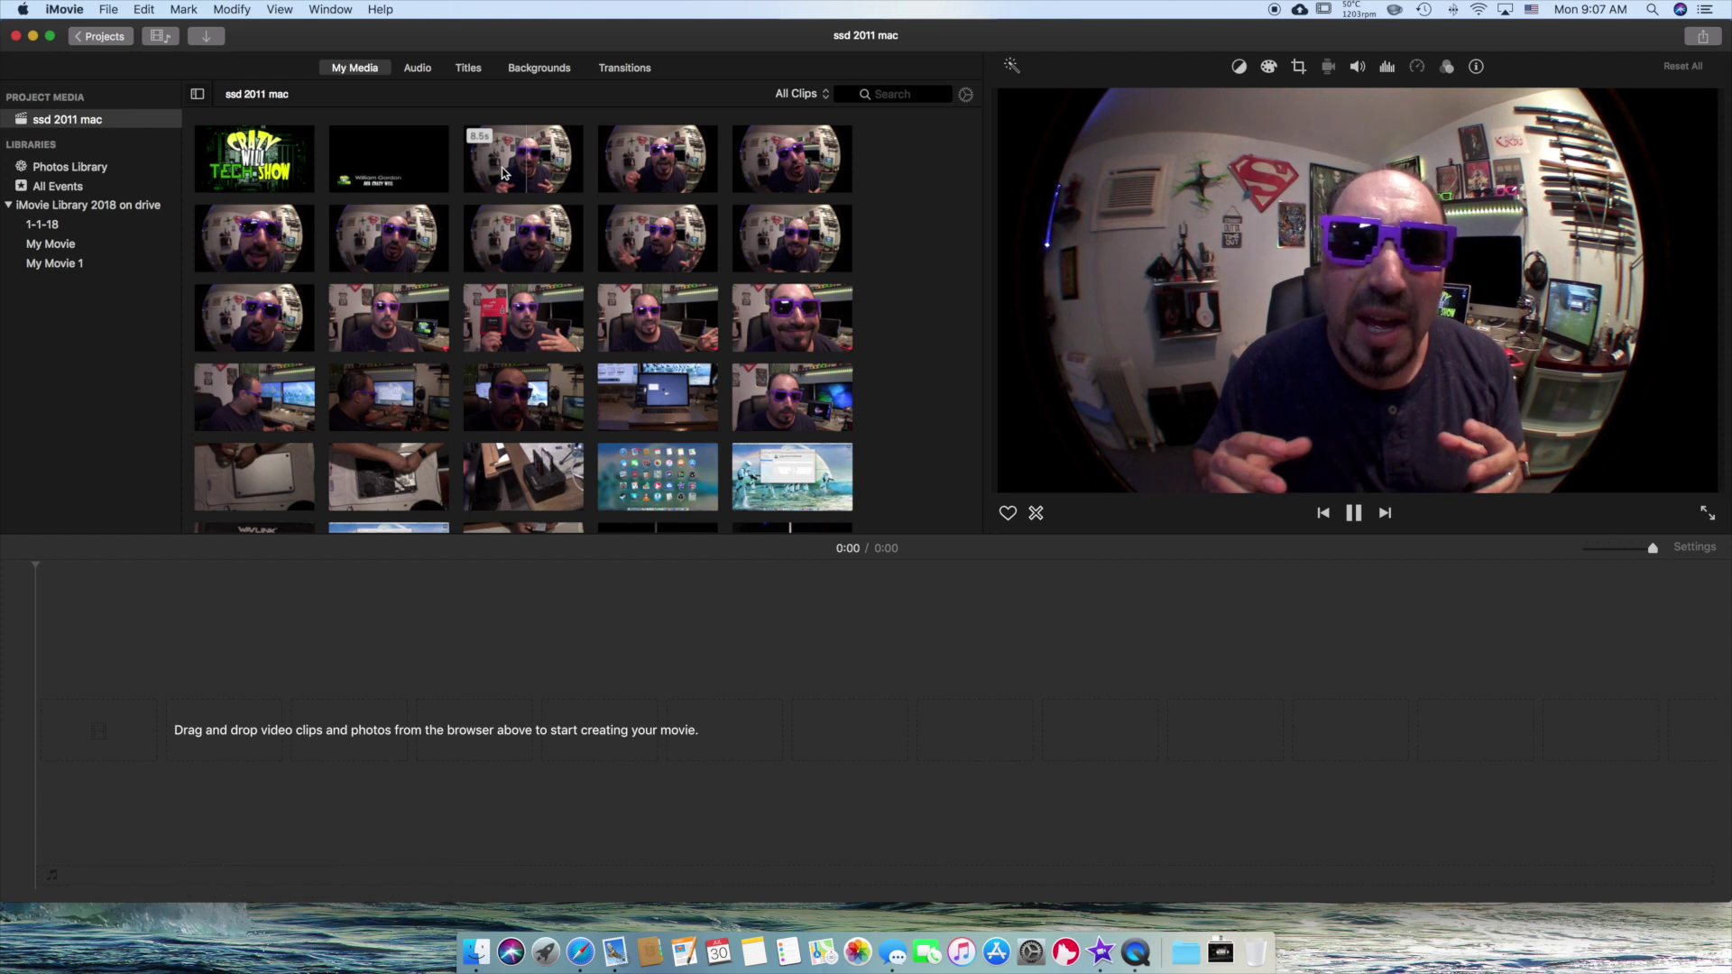
key("space")
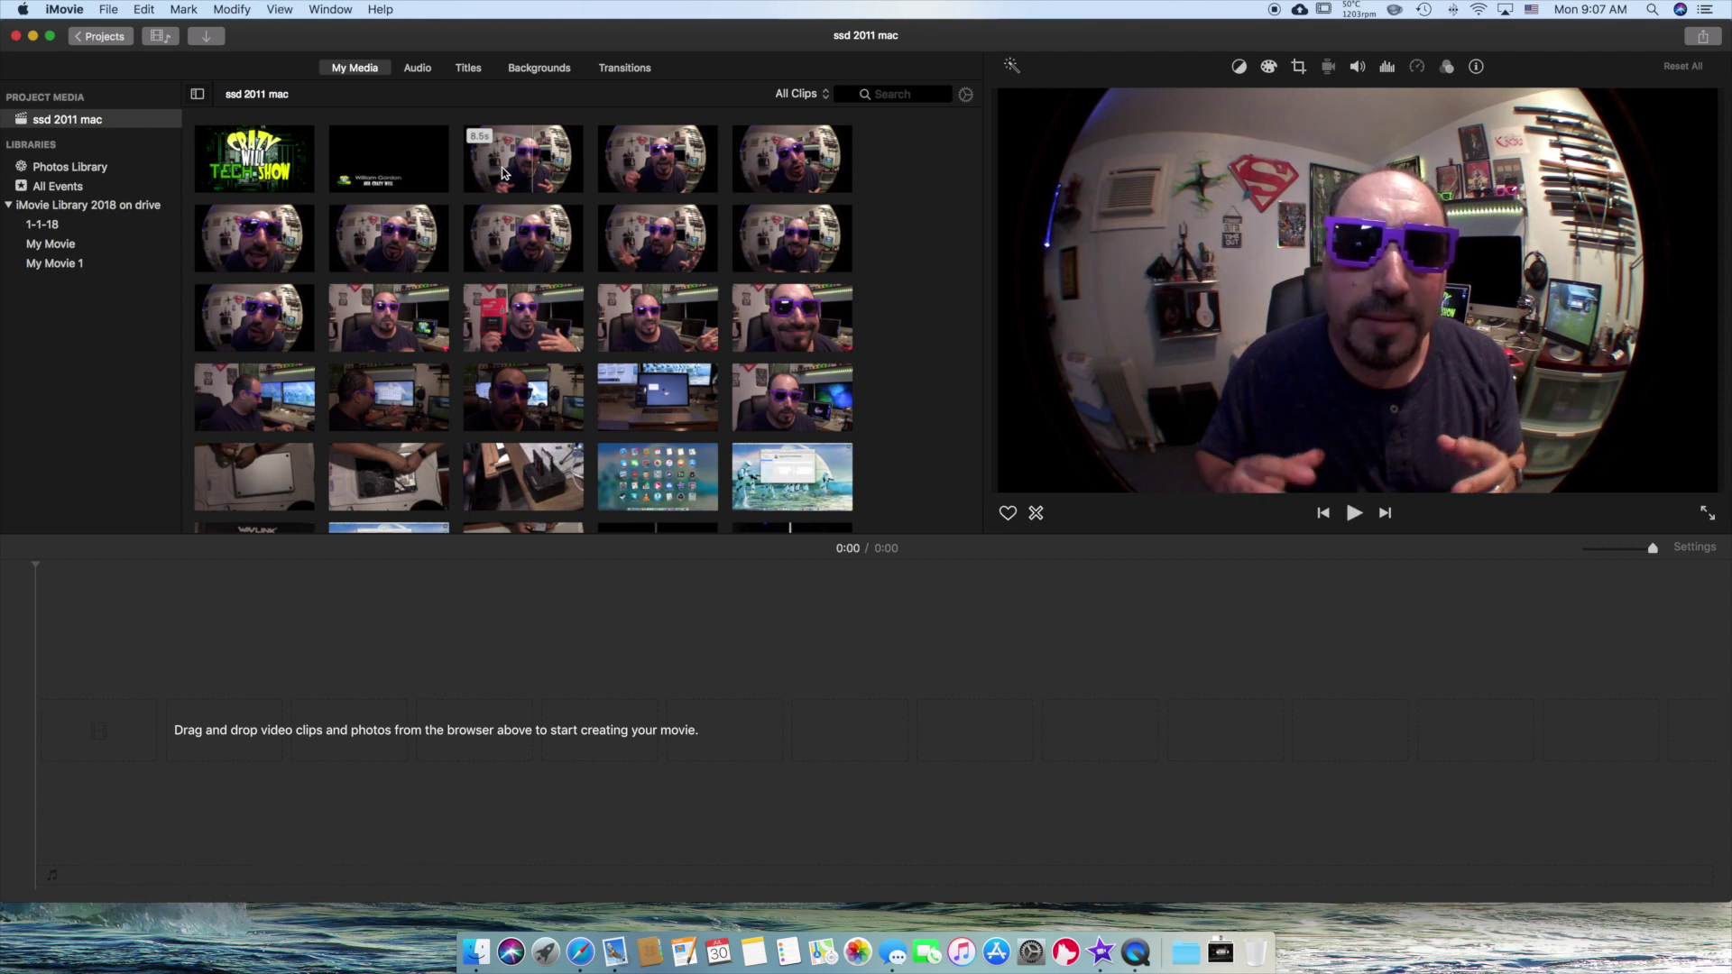
key("space")
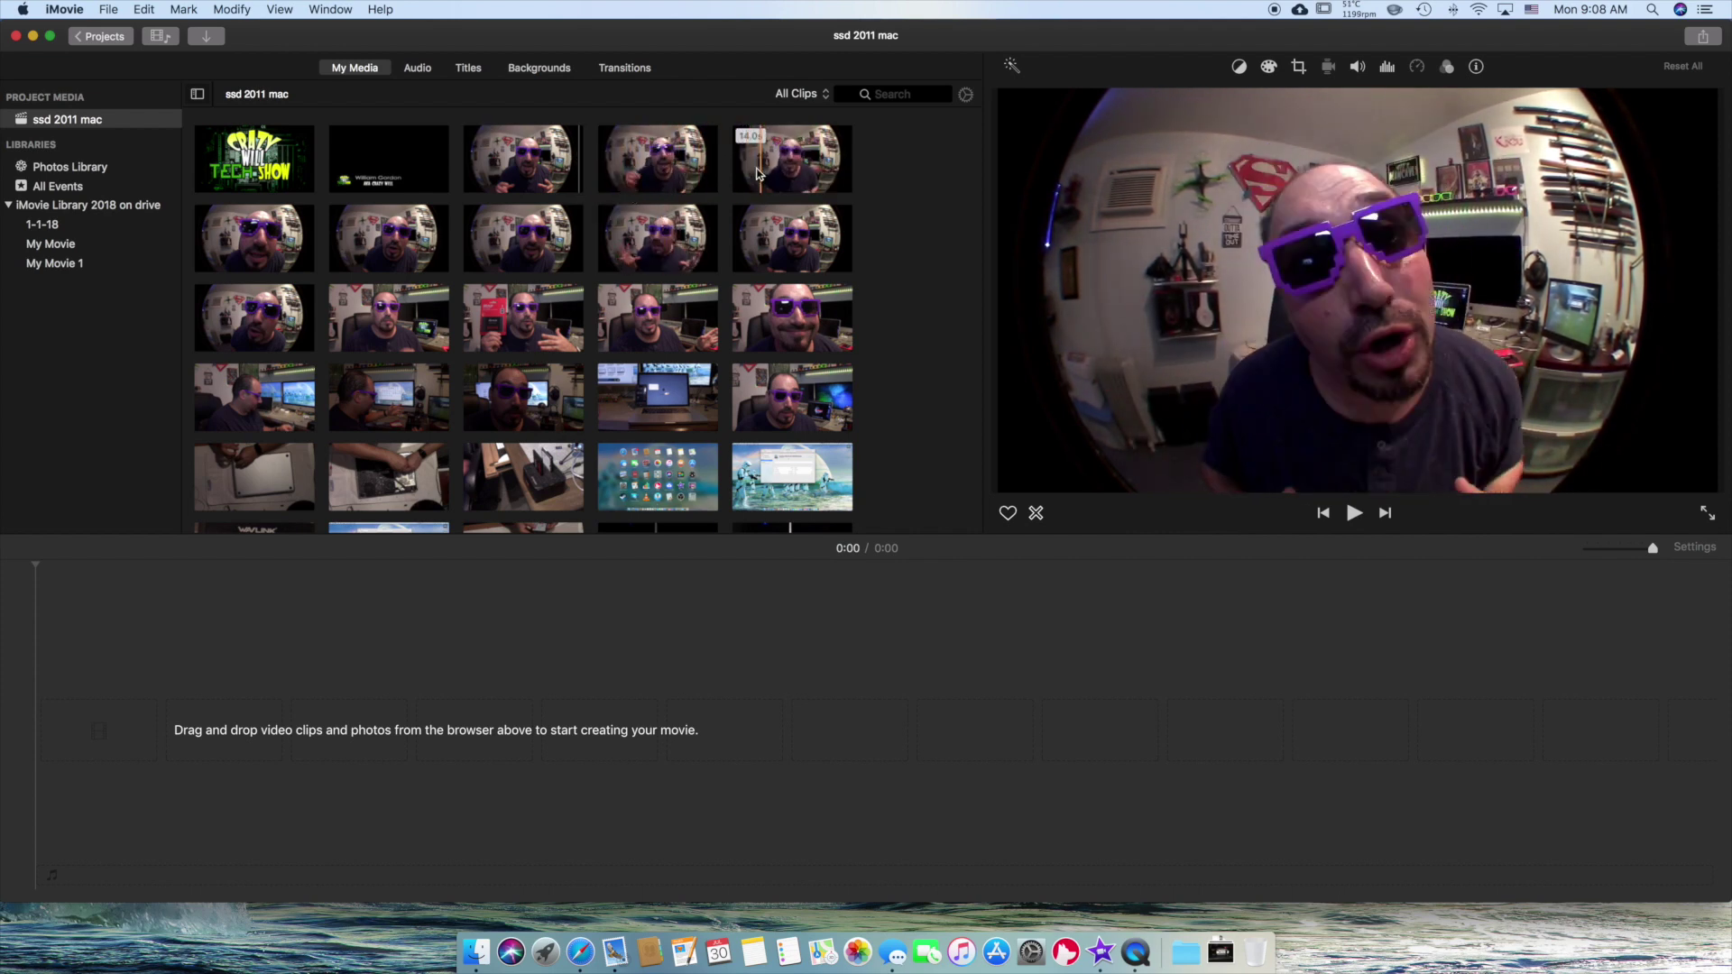
key("space")
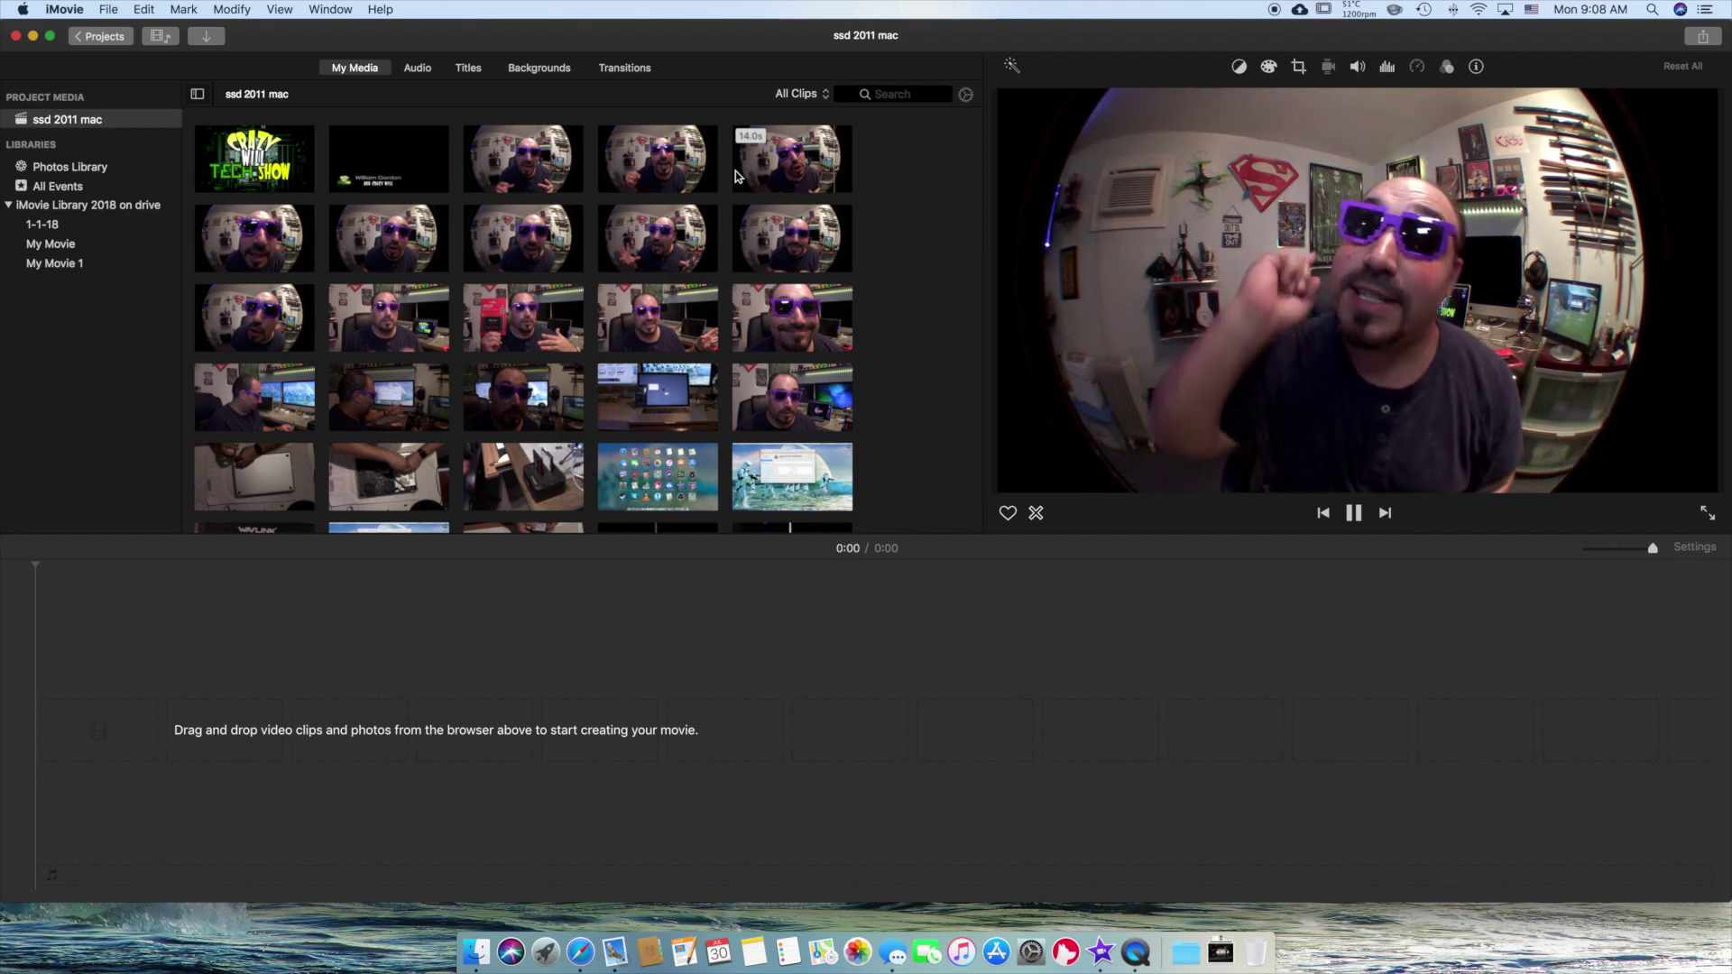
key("space")
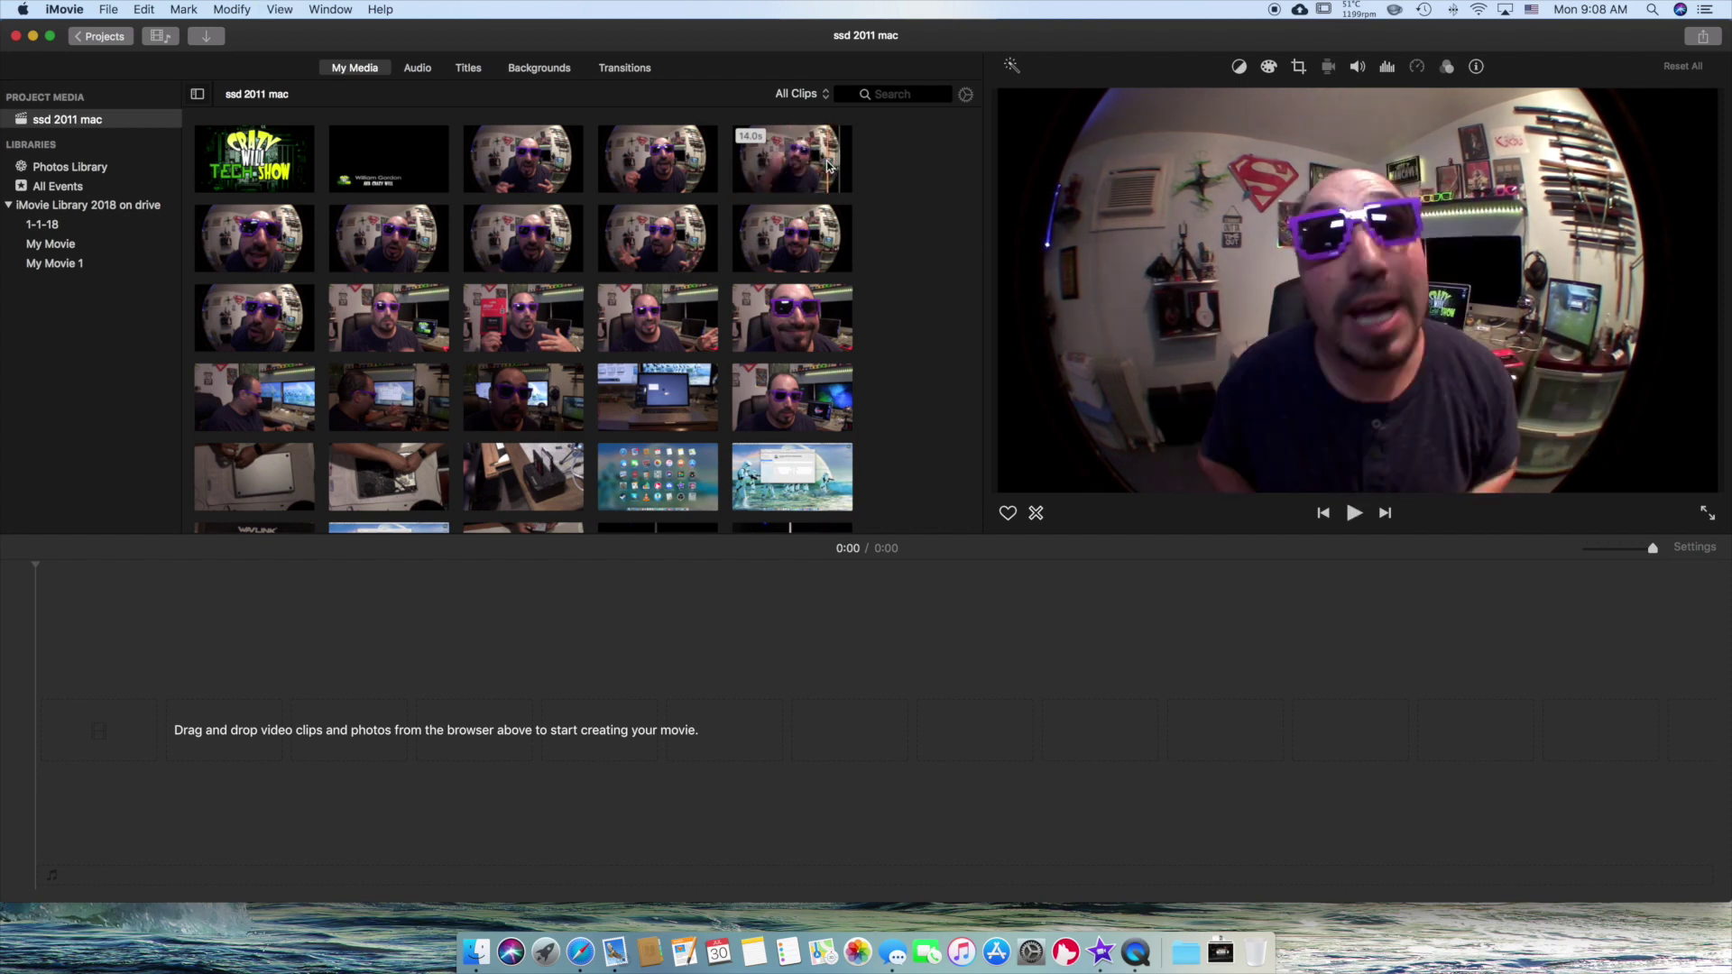
left_click(782, 158)
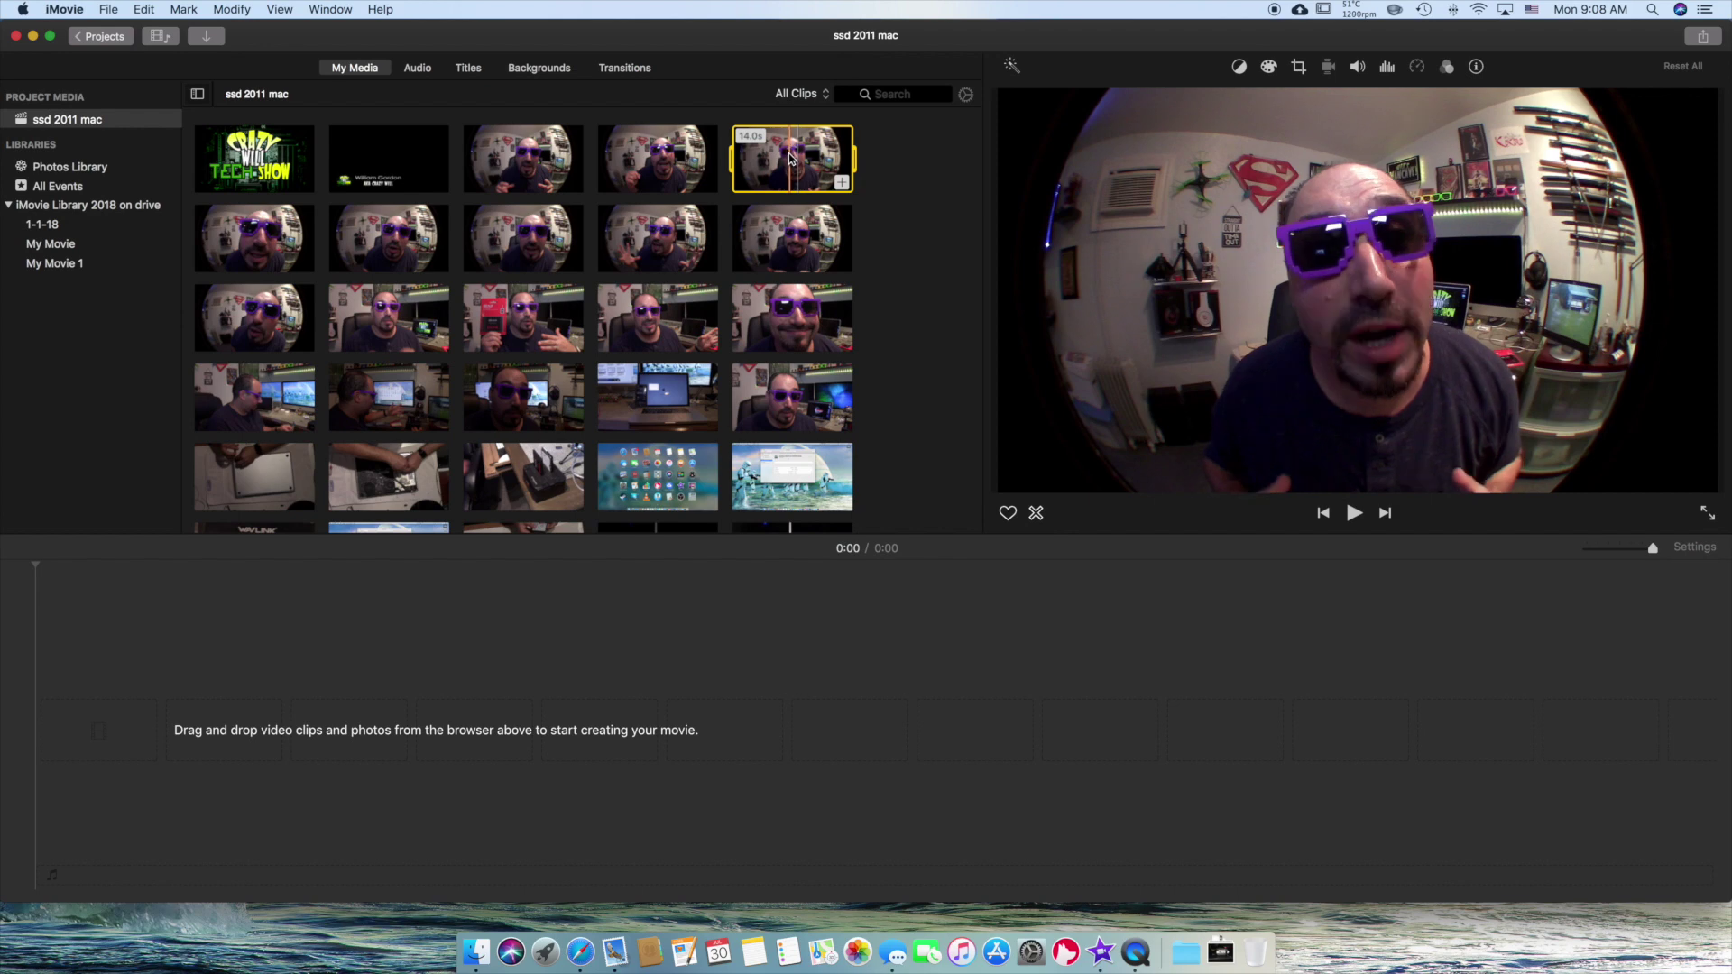
Add the fifth talking-head clip to the timeline and trim both ends to about 12 seconds
left_click_drag(790, 162, 273, 733)
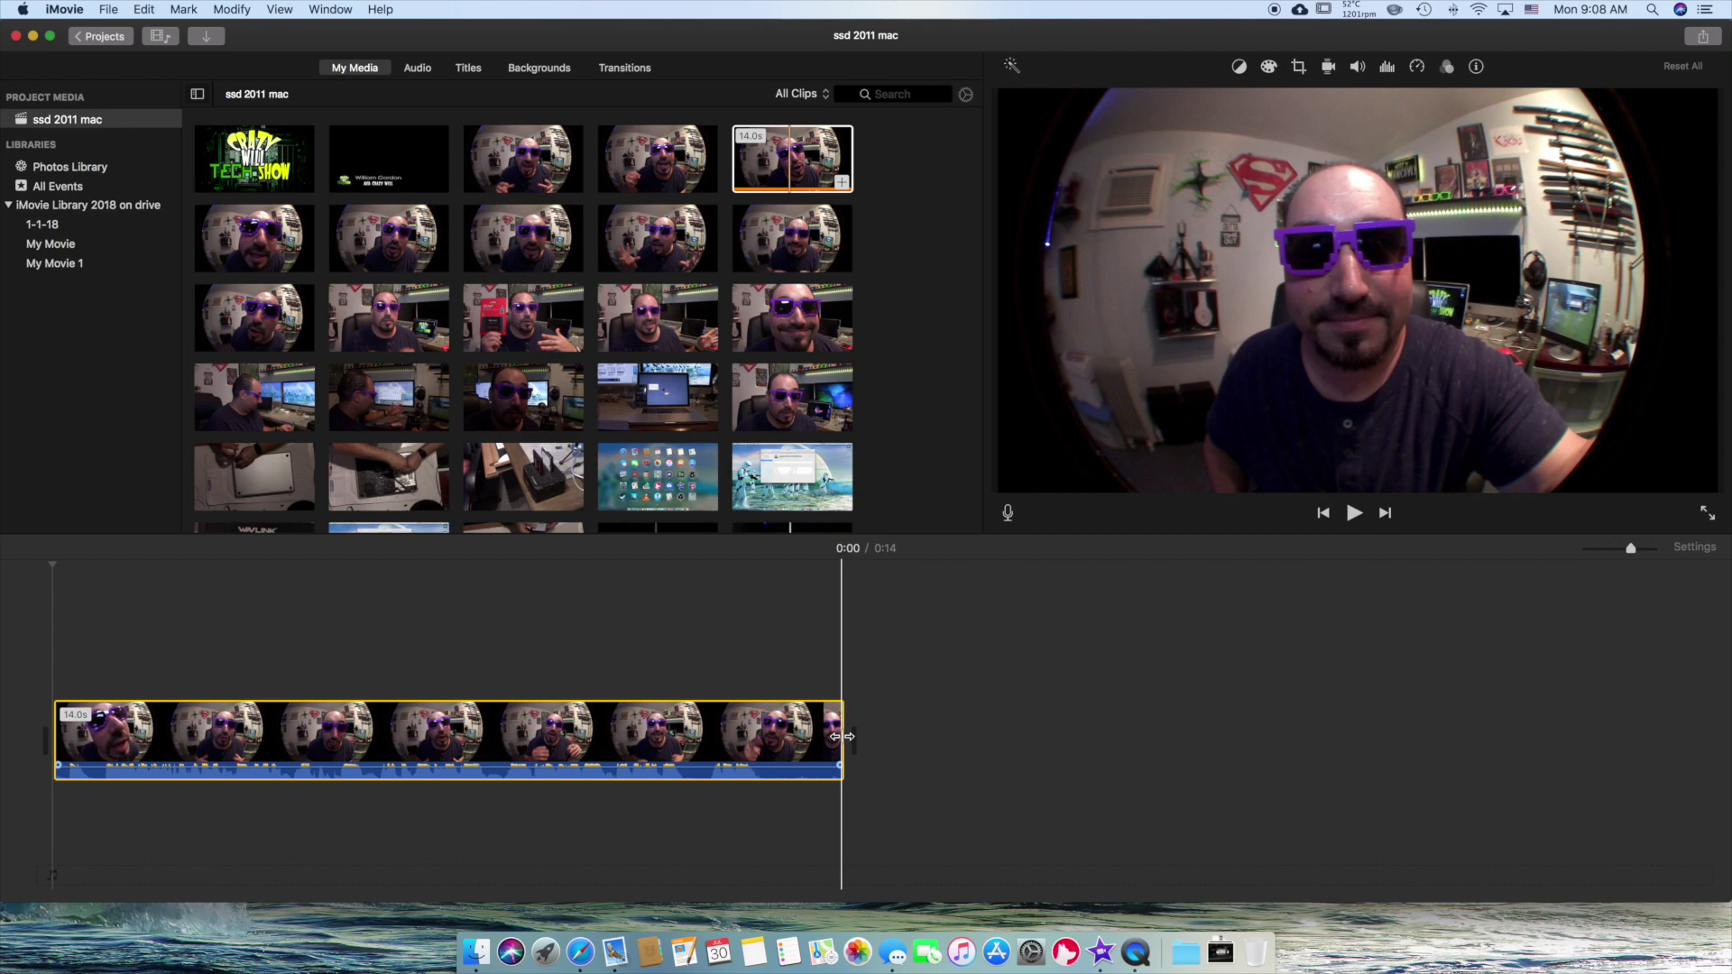
left_click_drag(841, 737, 761, 745)
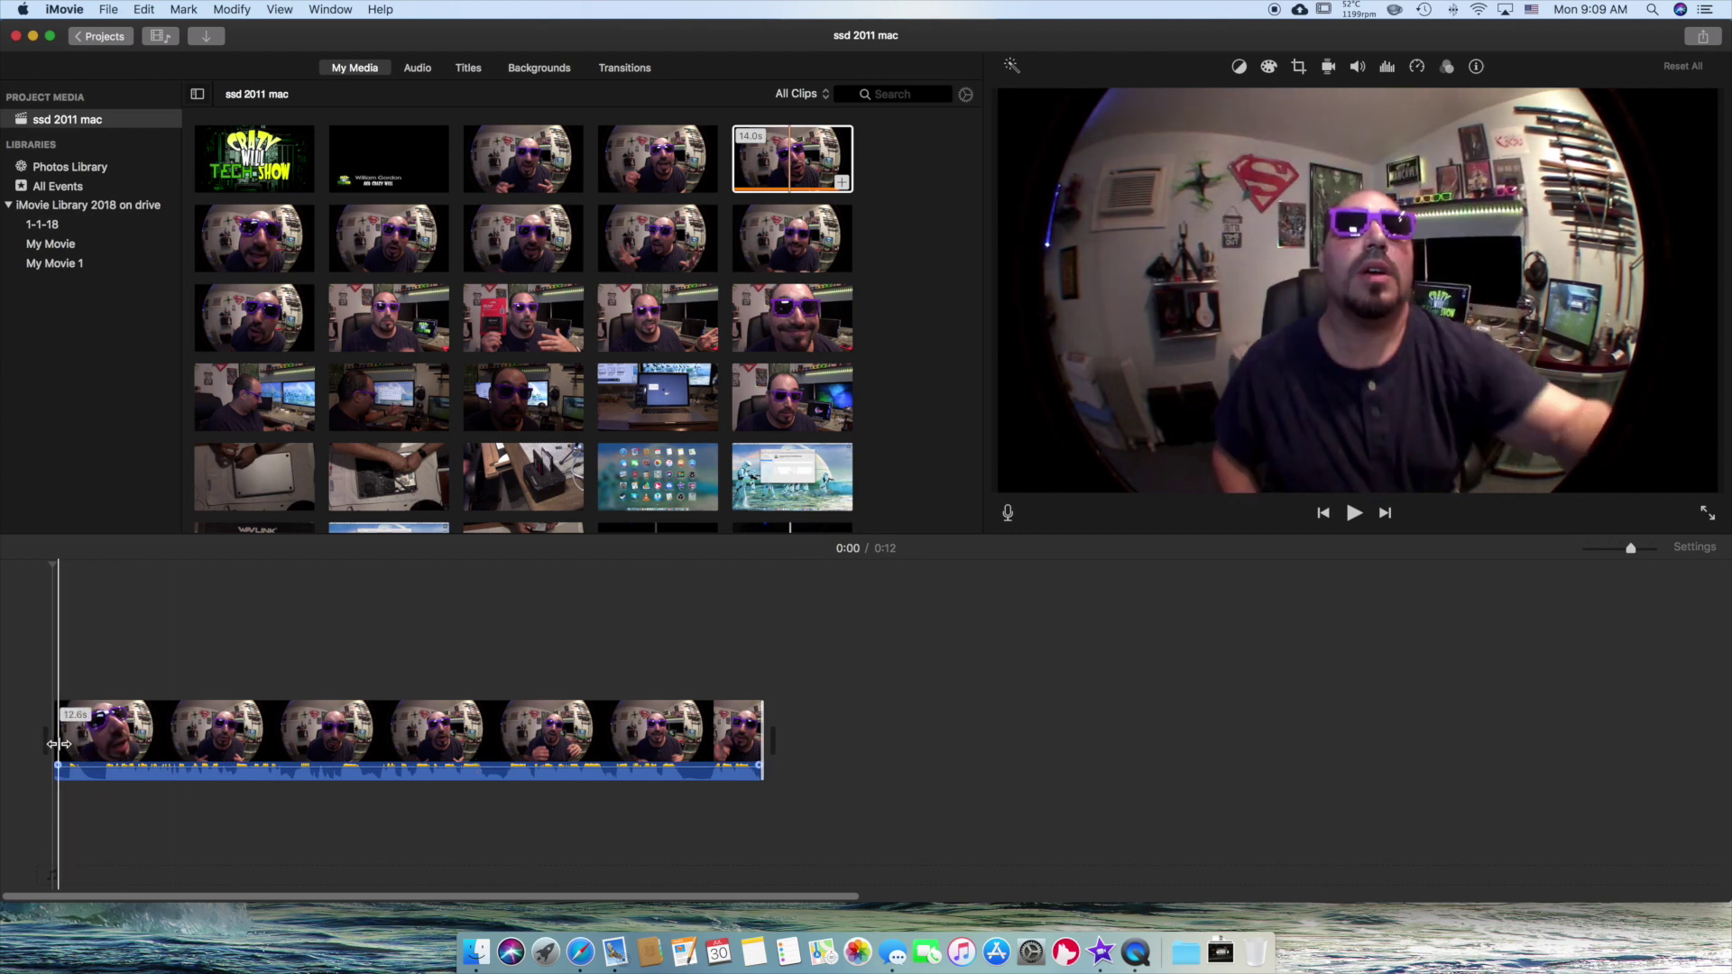
left_click_drag(56, 739, 69, 739)
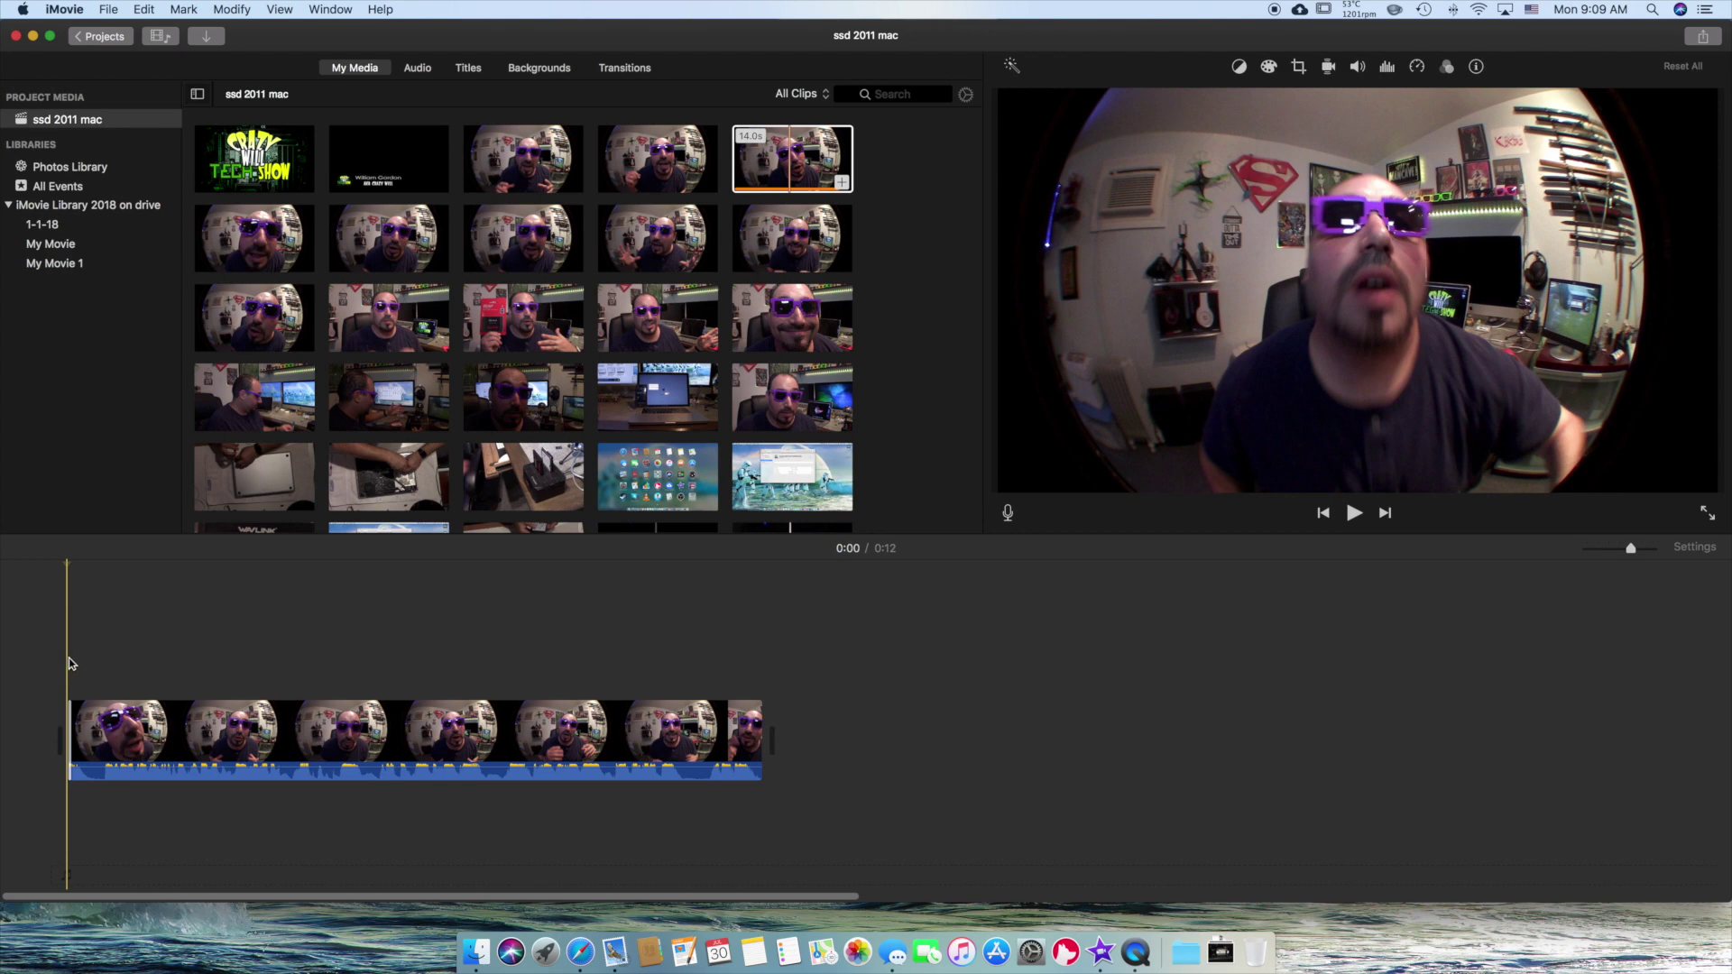
Play the trimmed clip, park the playhead at 0:07, and show Color Balance options
key("space")
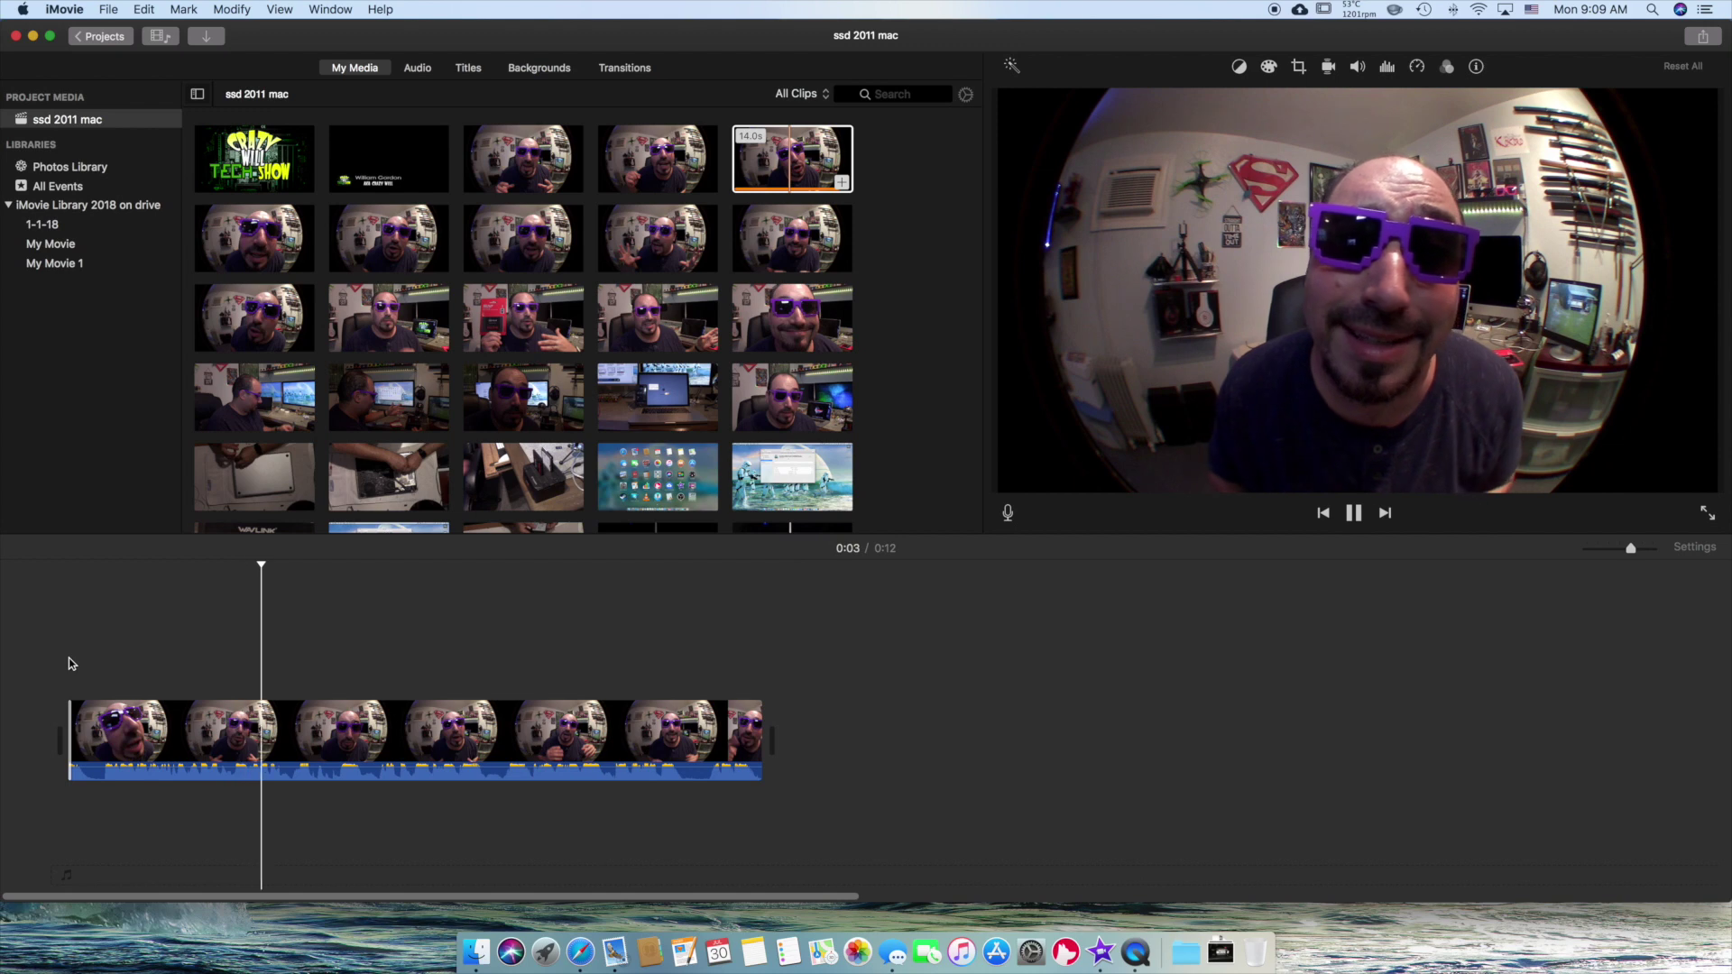
key("space")
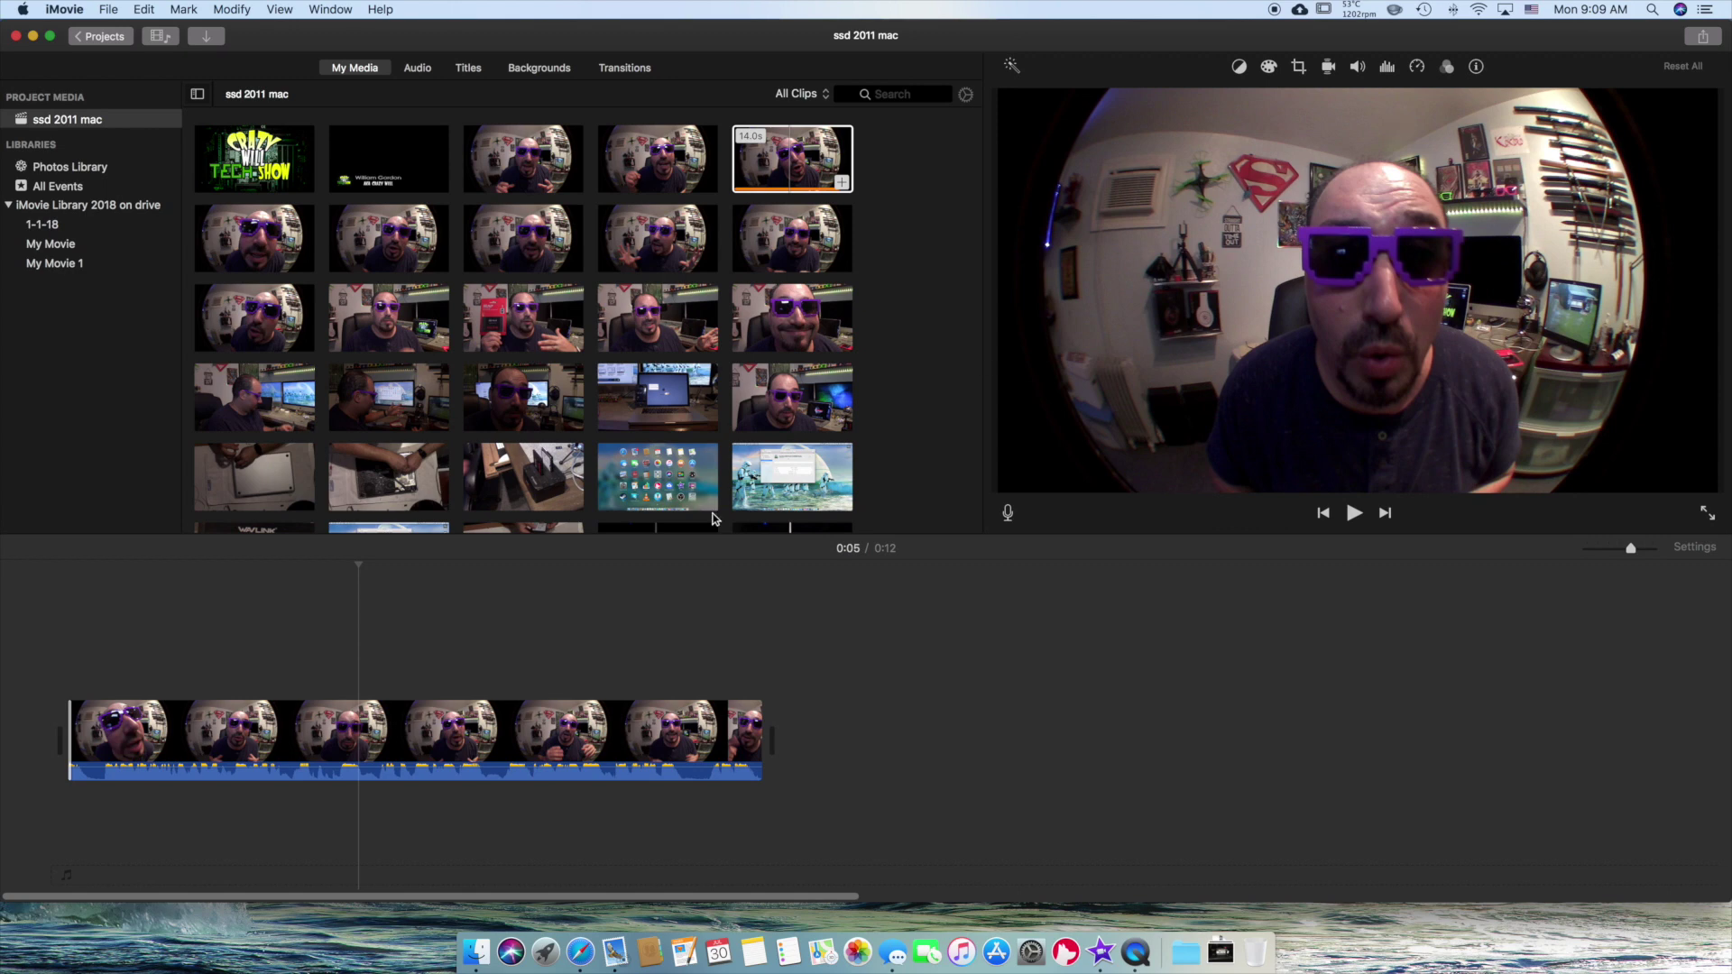
left_click(488, 735)
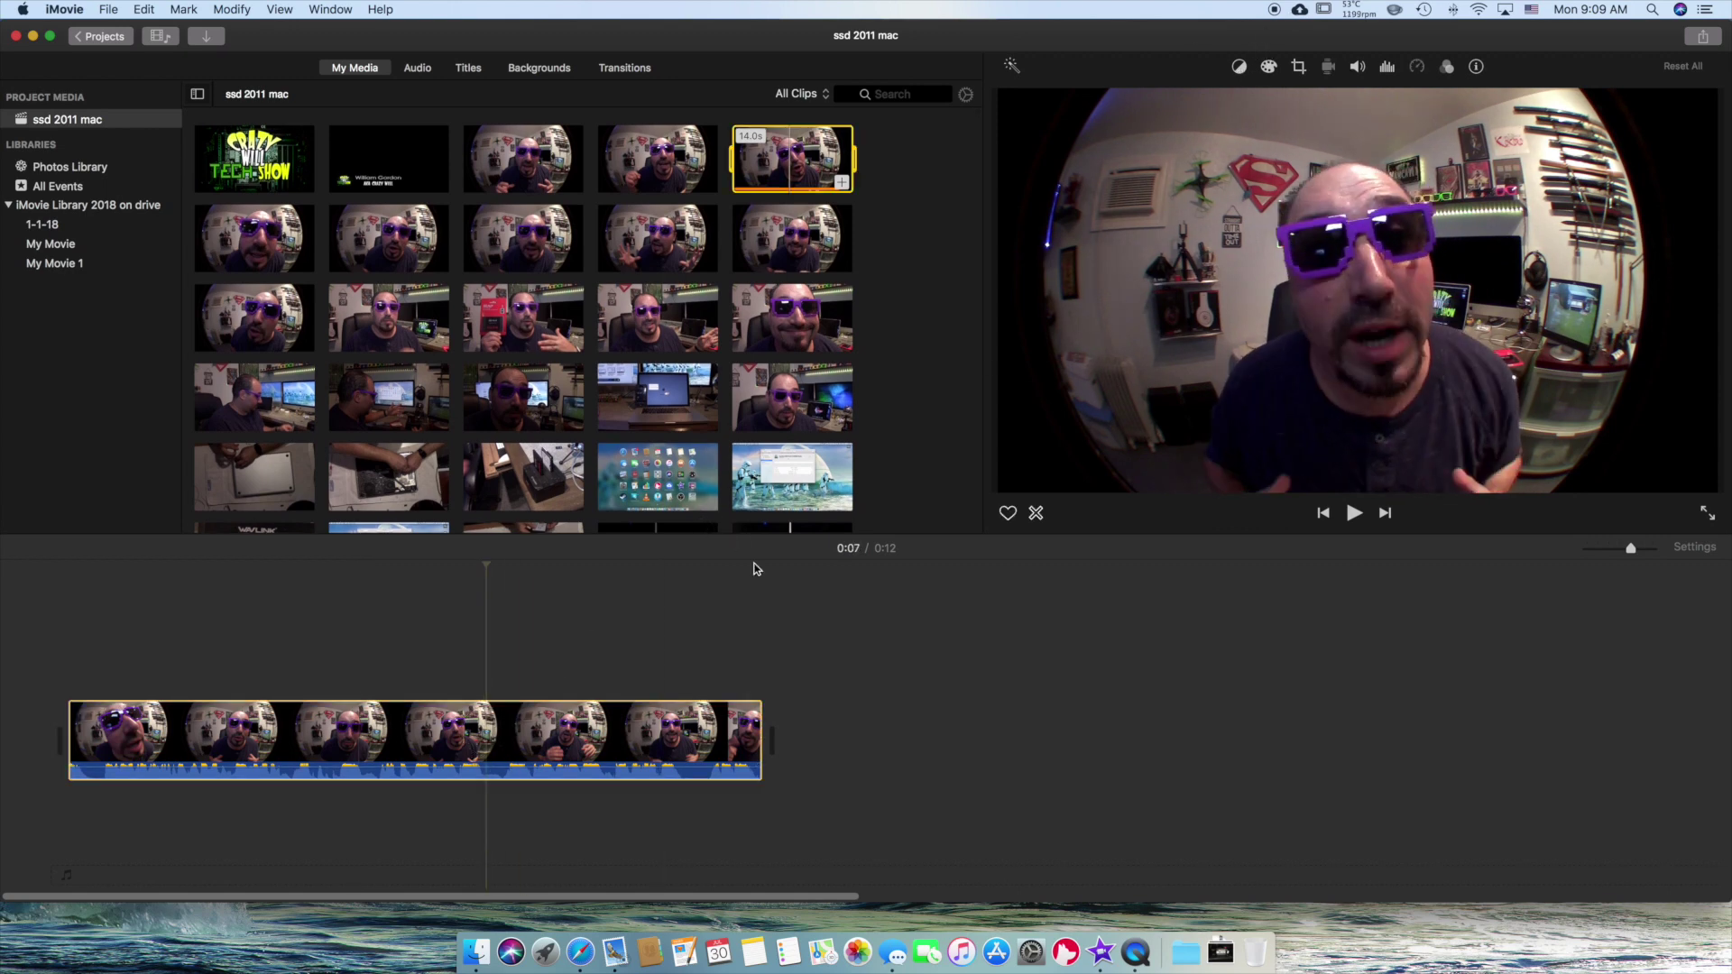
left_click(1240, 69)
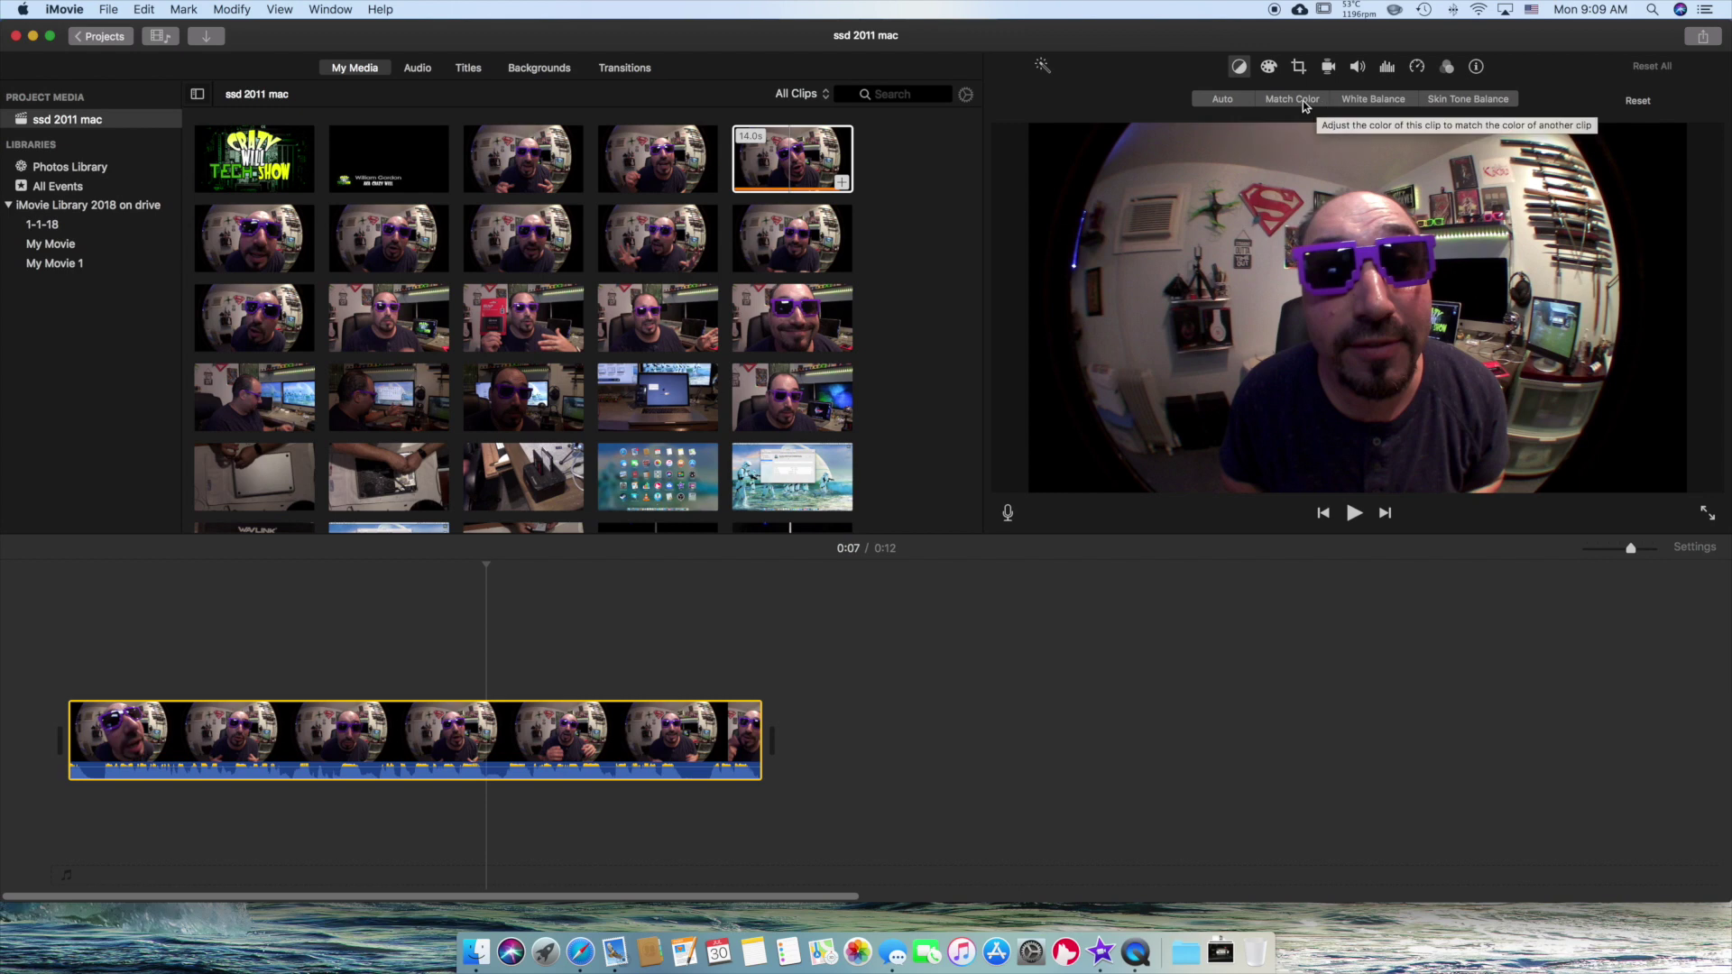
Try White Balance and a midtone brightness change, cancelling and undoing both
left_click(1393, 107)
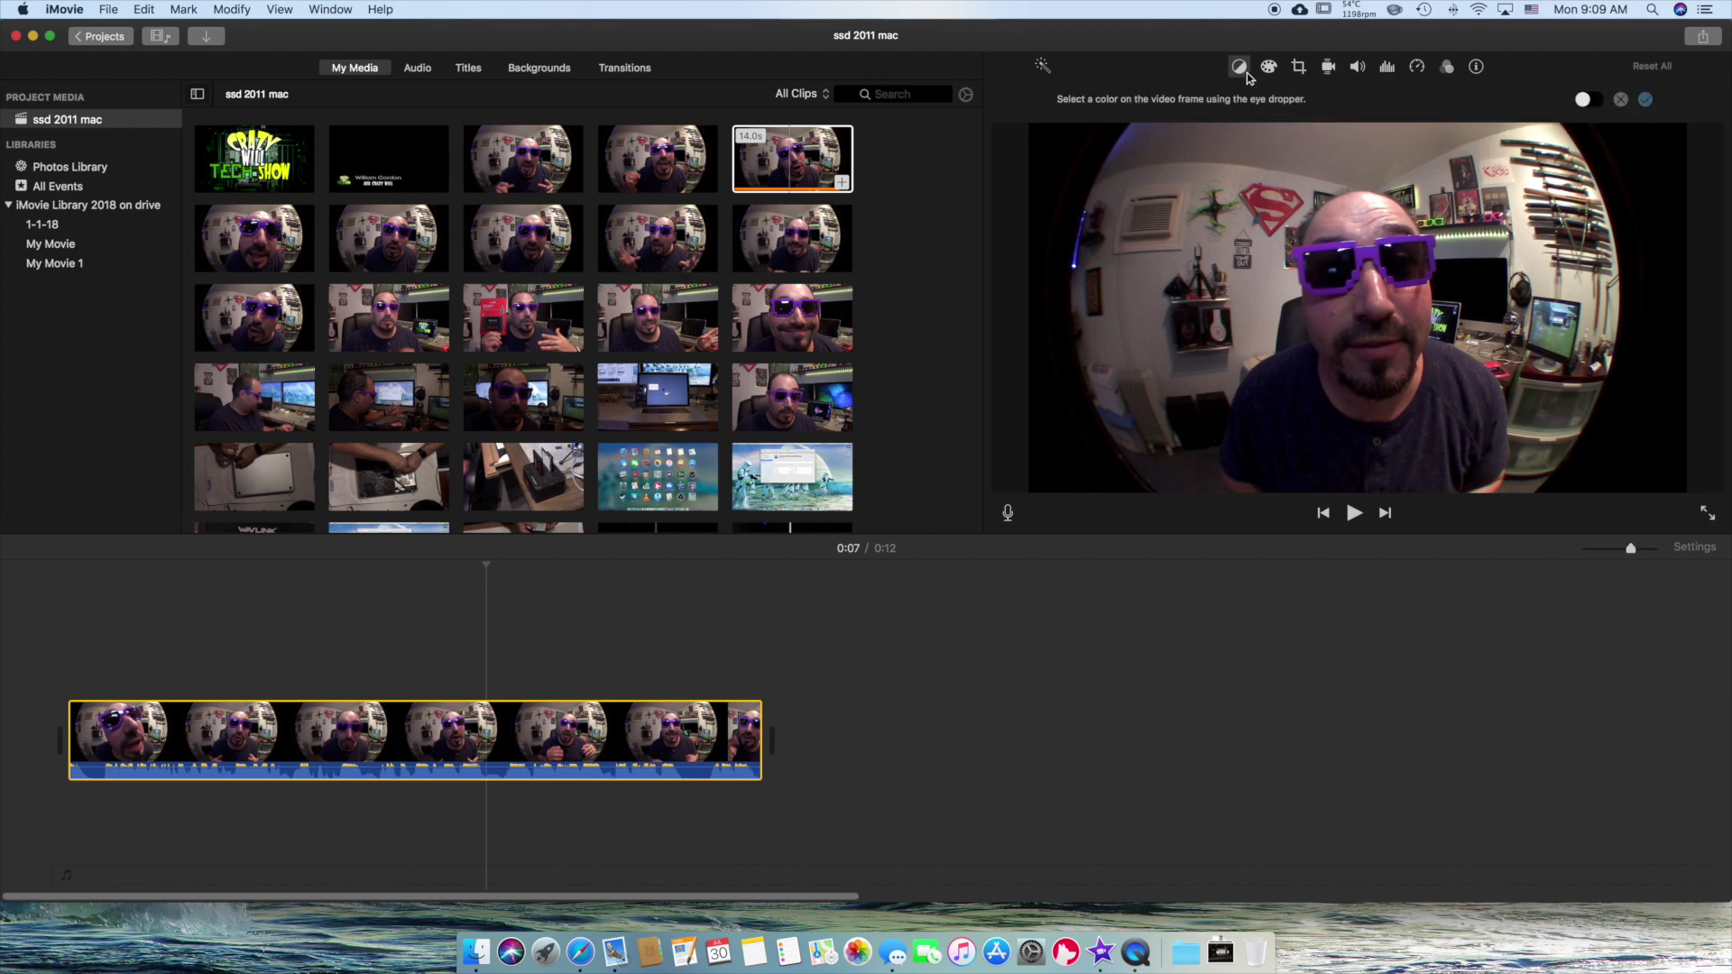
left_click(1624, 107)
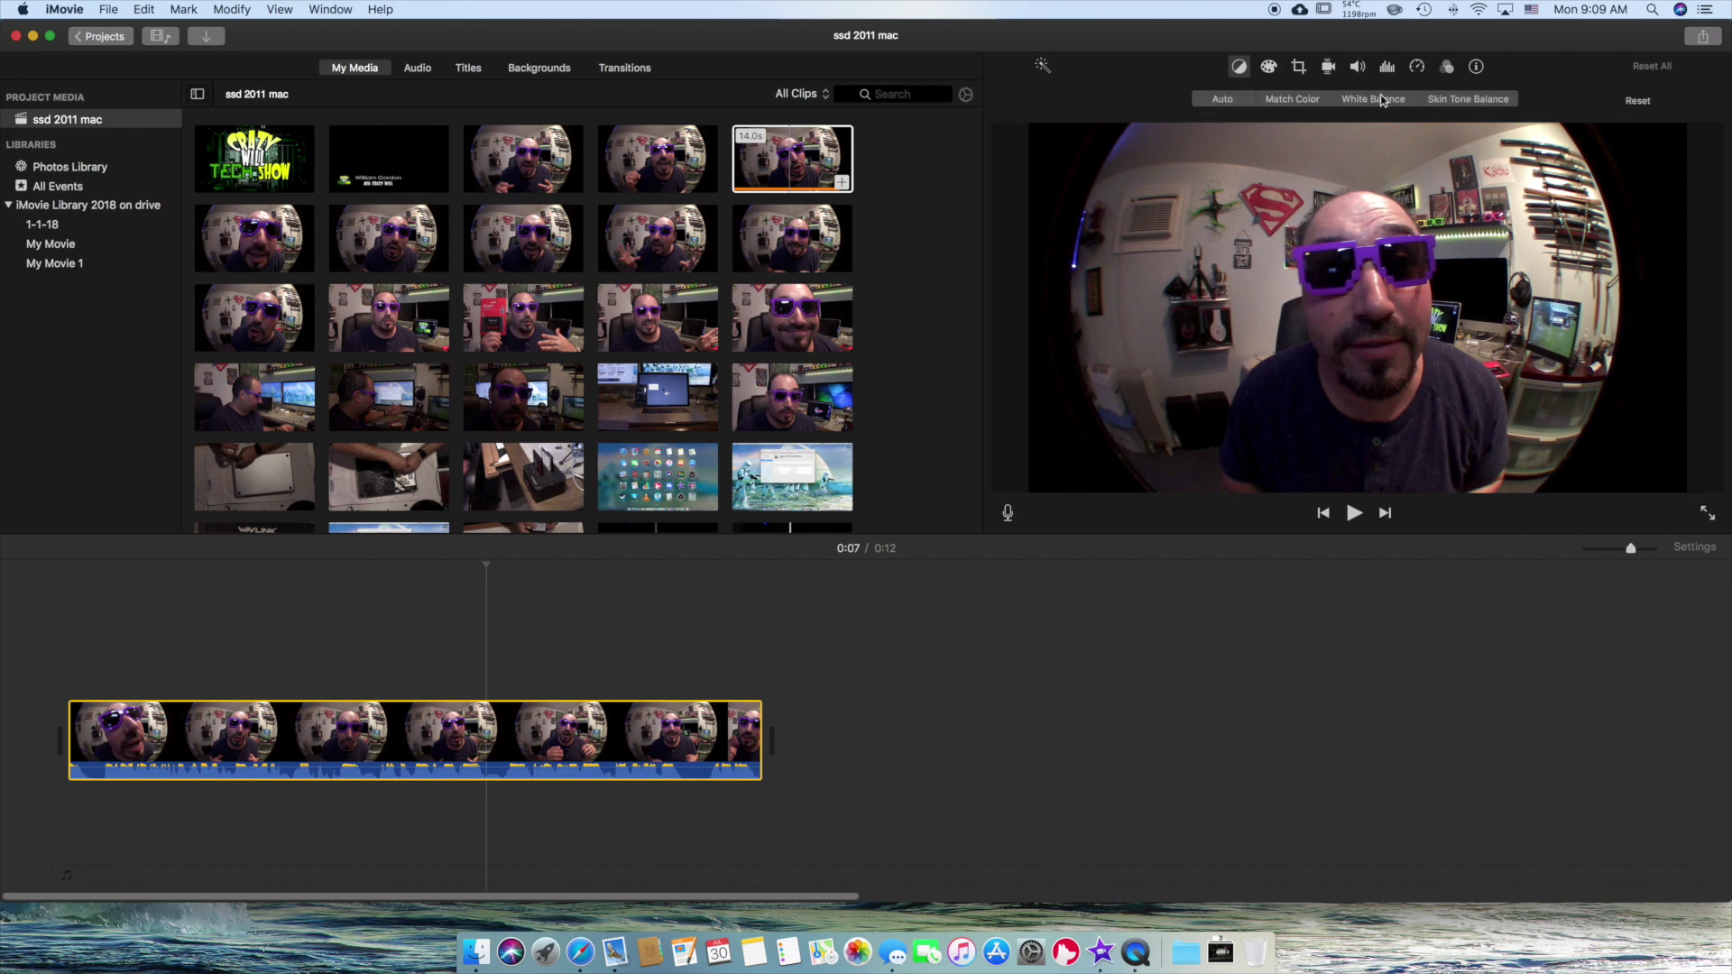
left_click(1269, 70)
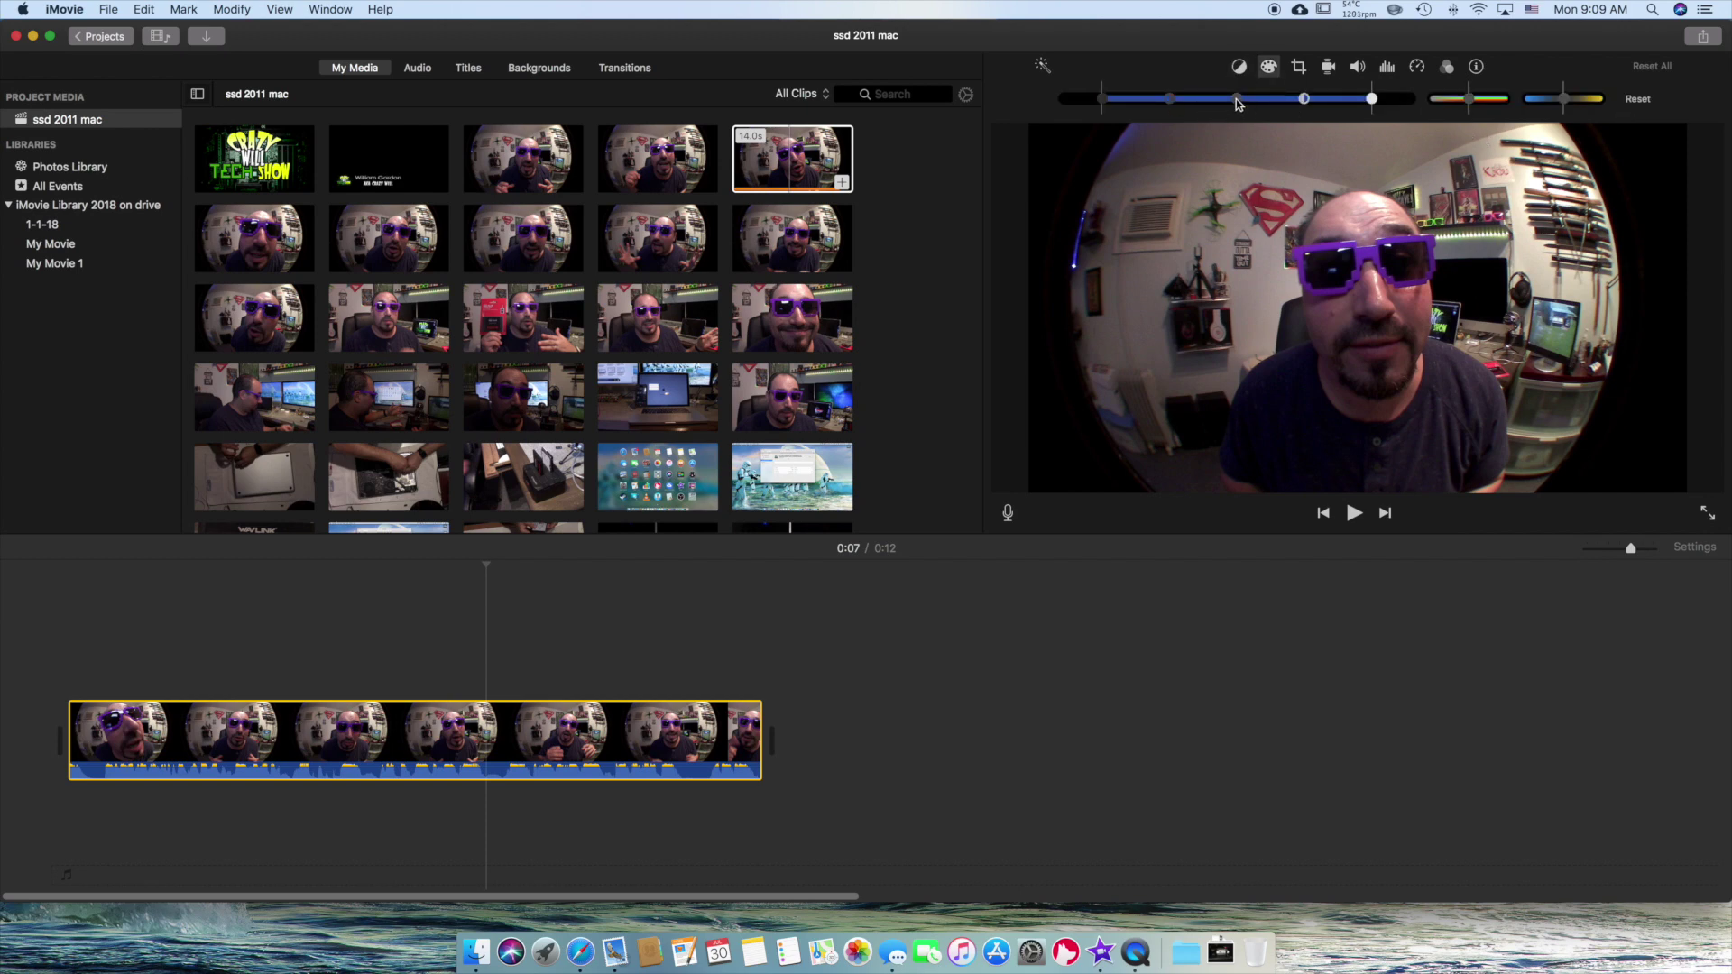
left_click_drag(1236, 102, 1288, 112)
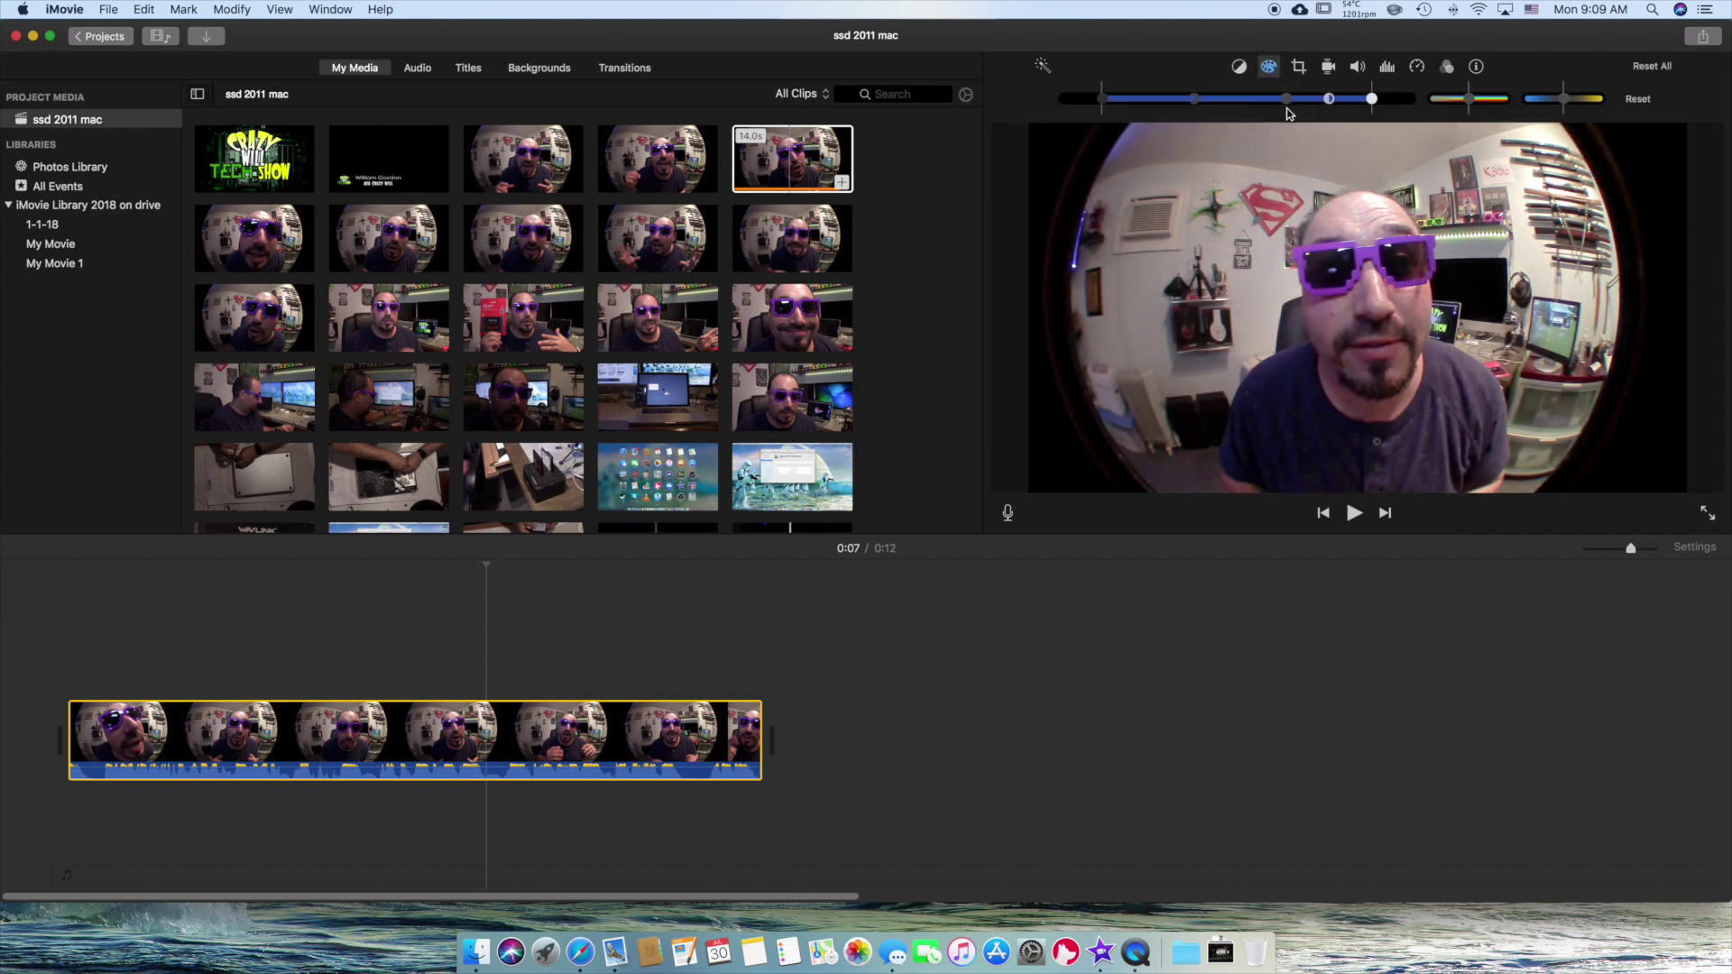
key("super+z")
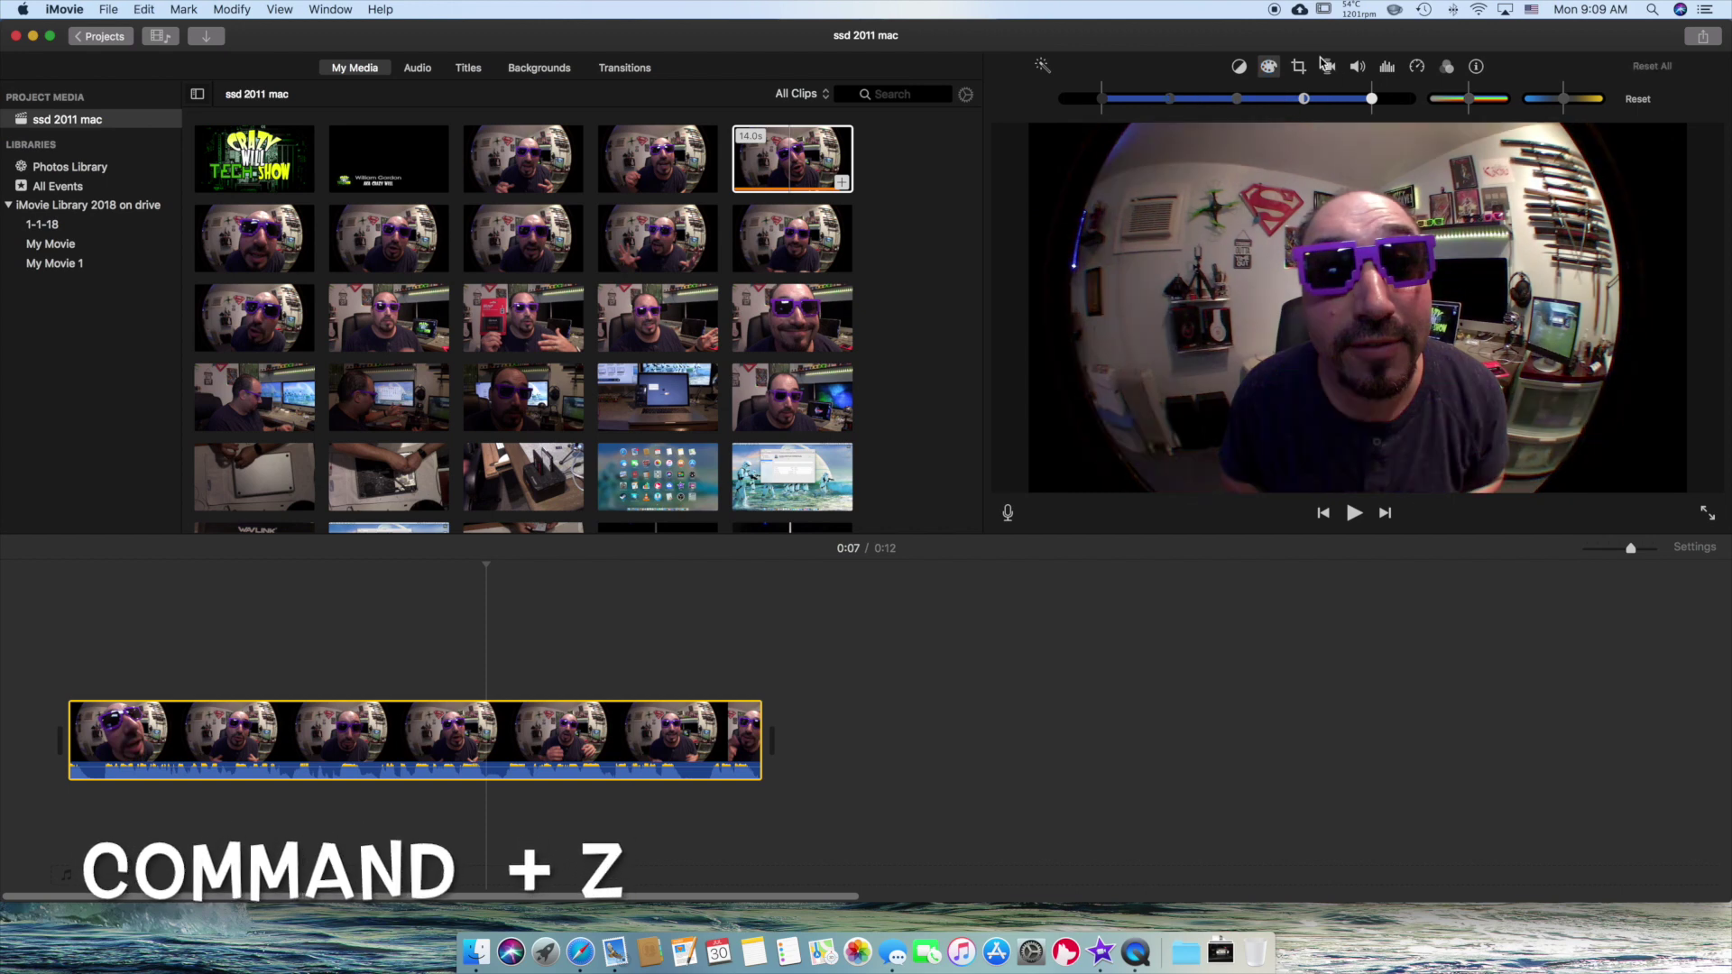
Crop the clip to fill with a Ken Burns zoom and preview it
left_click(1300, 68)
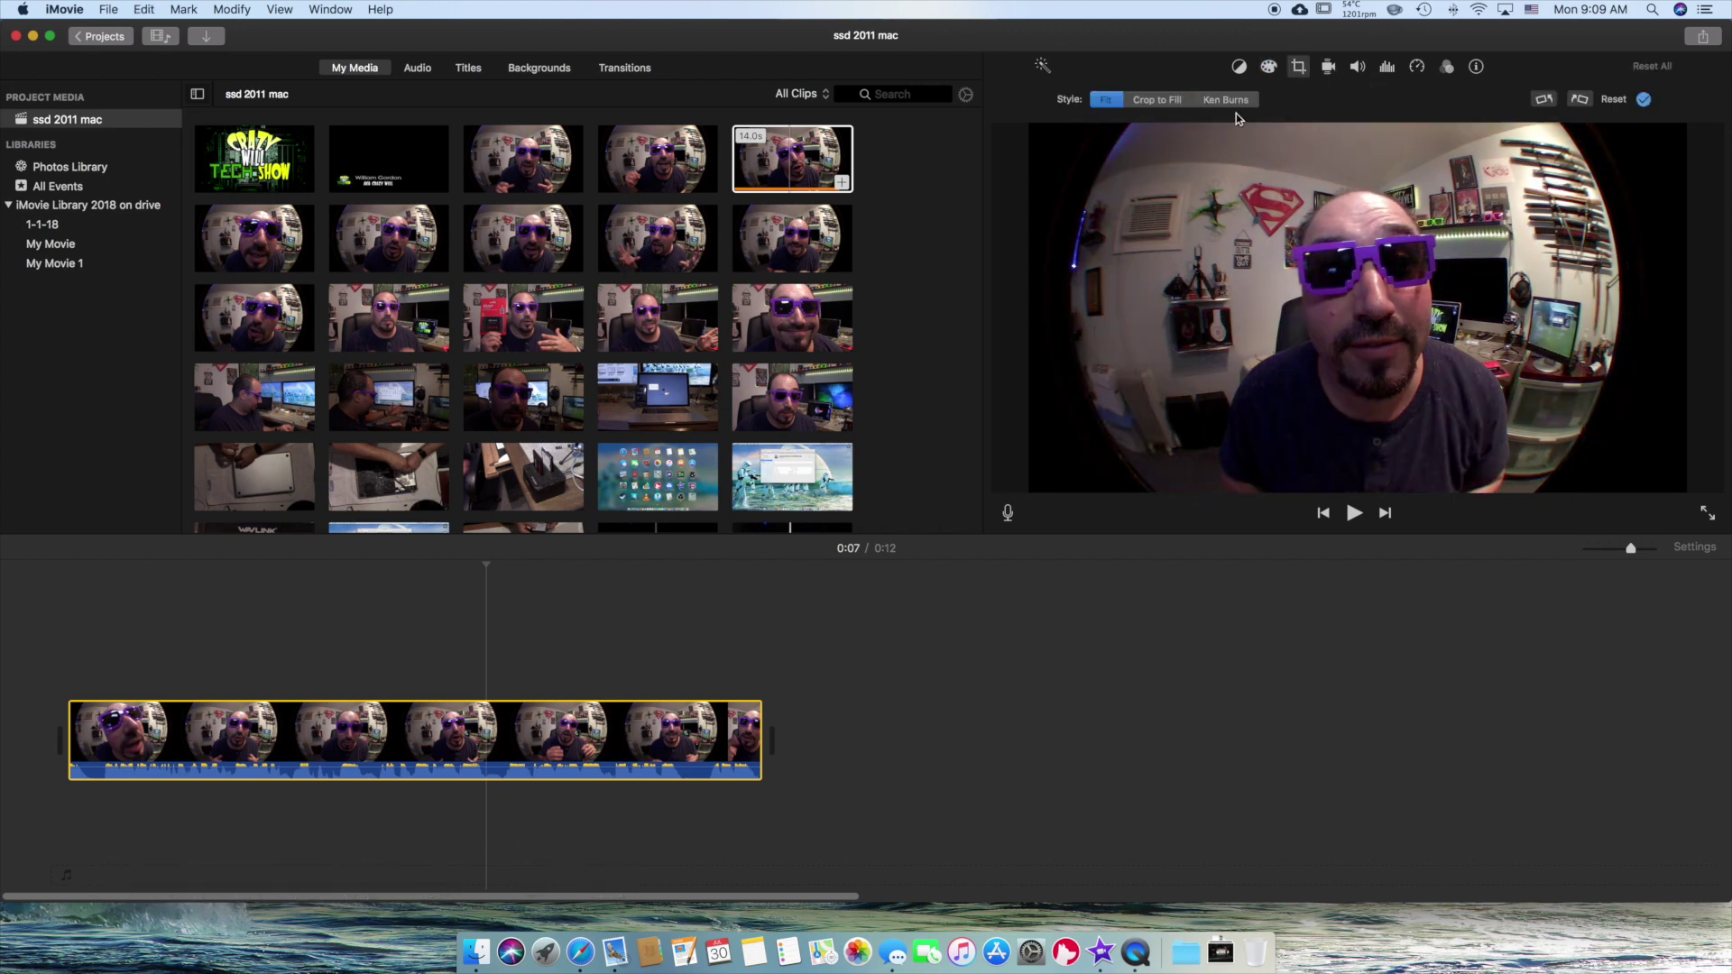
left_click(1161, 100)
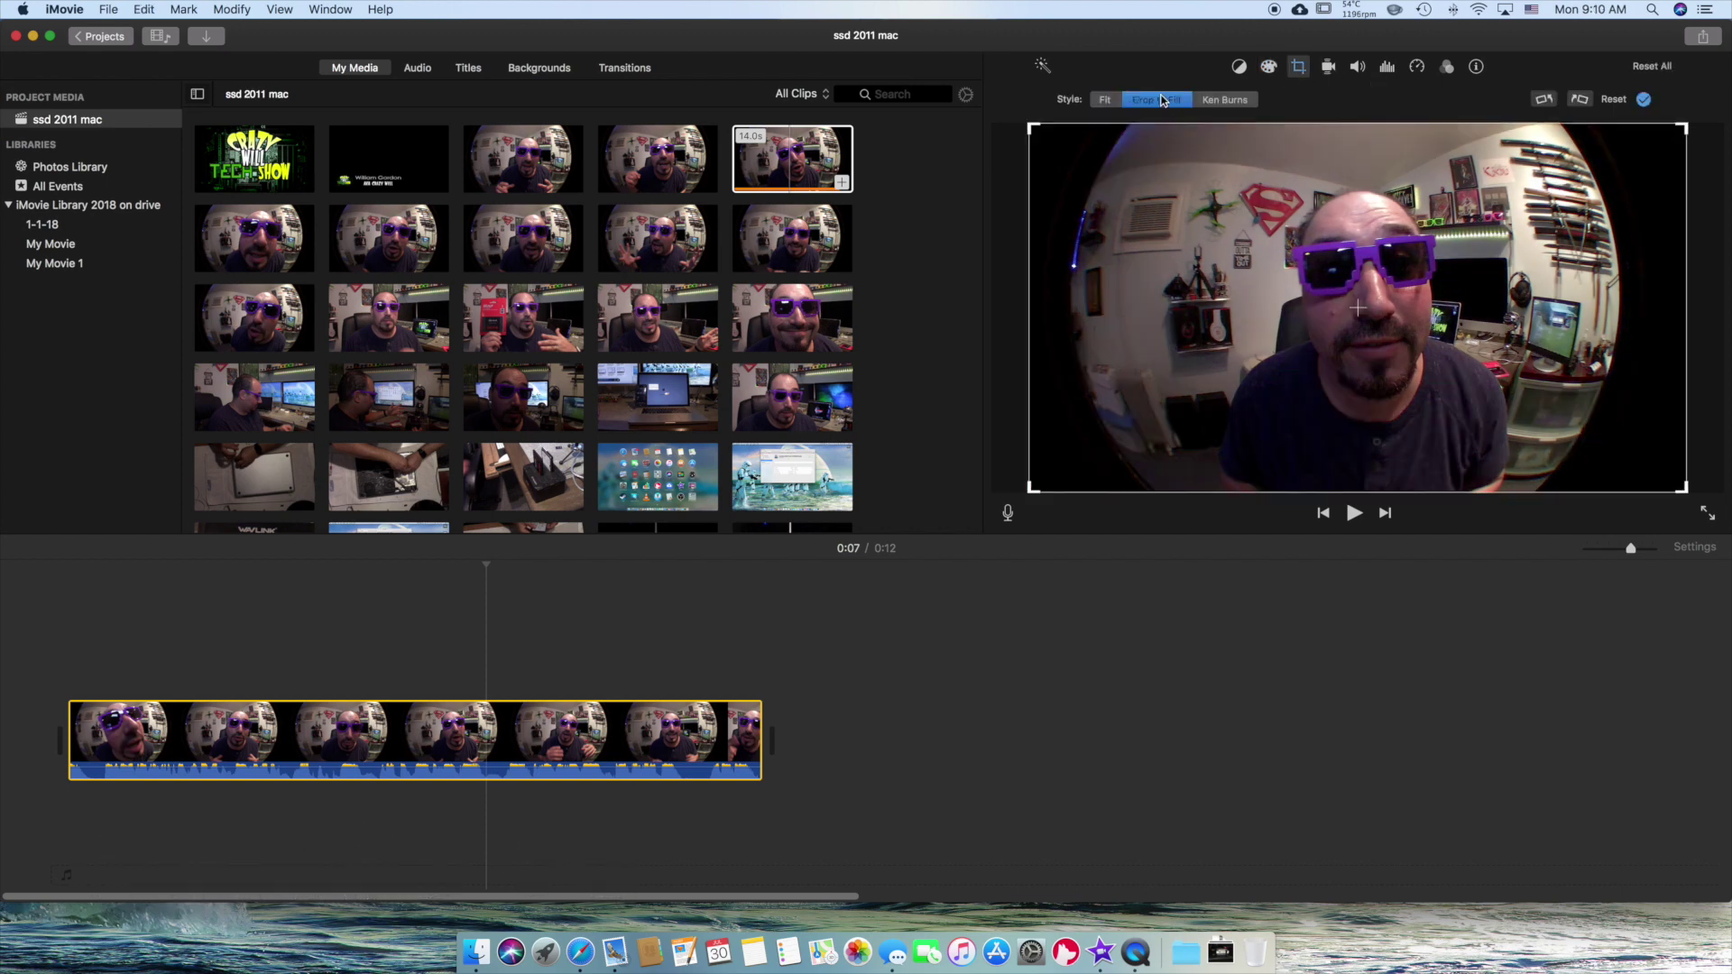
left_click(1218, 104)
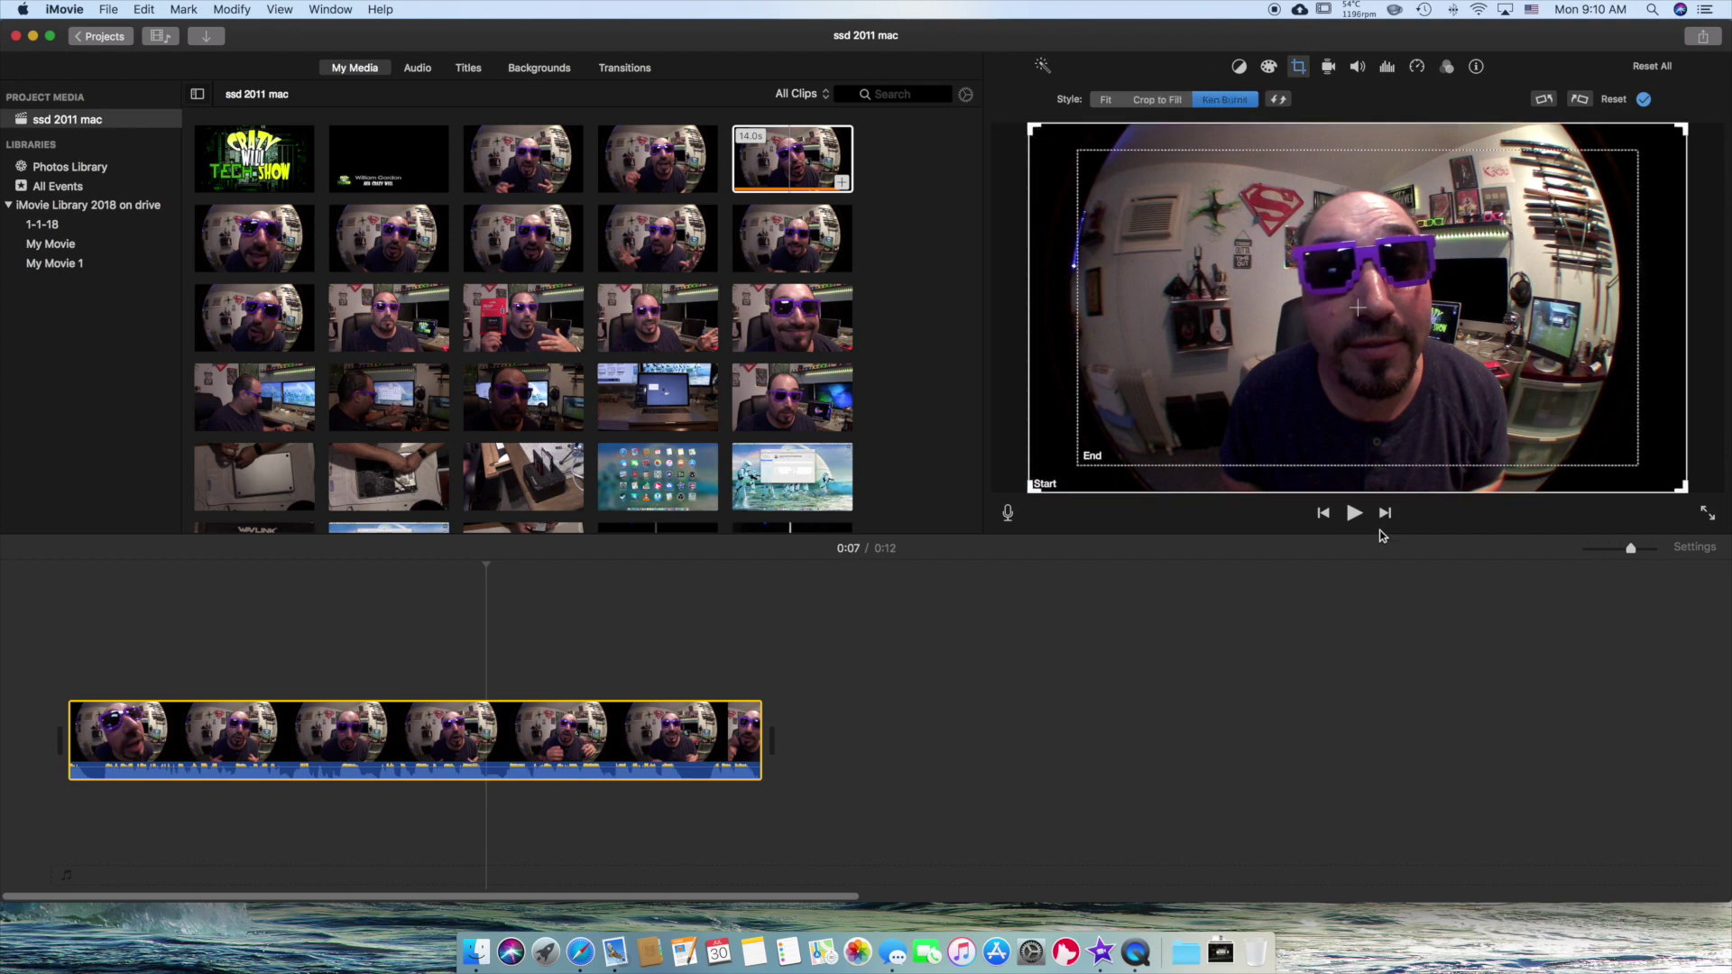
key("space")
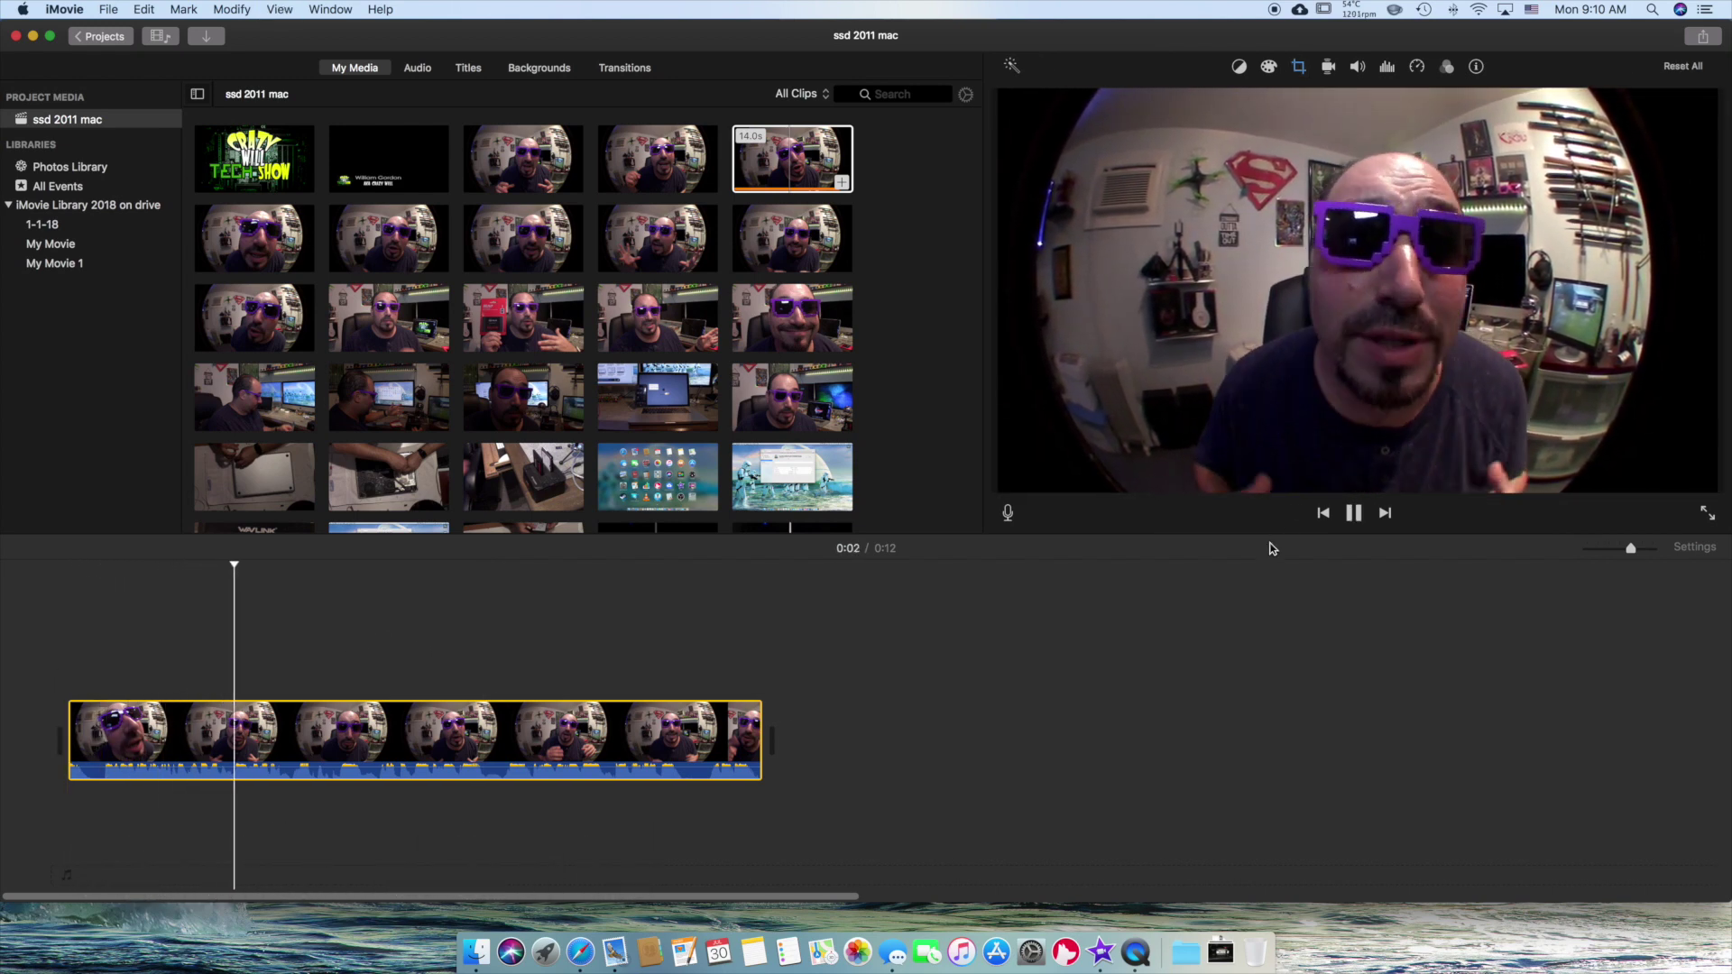
key("space")
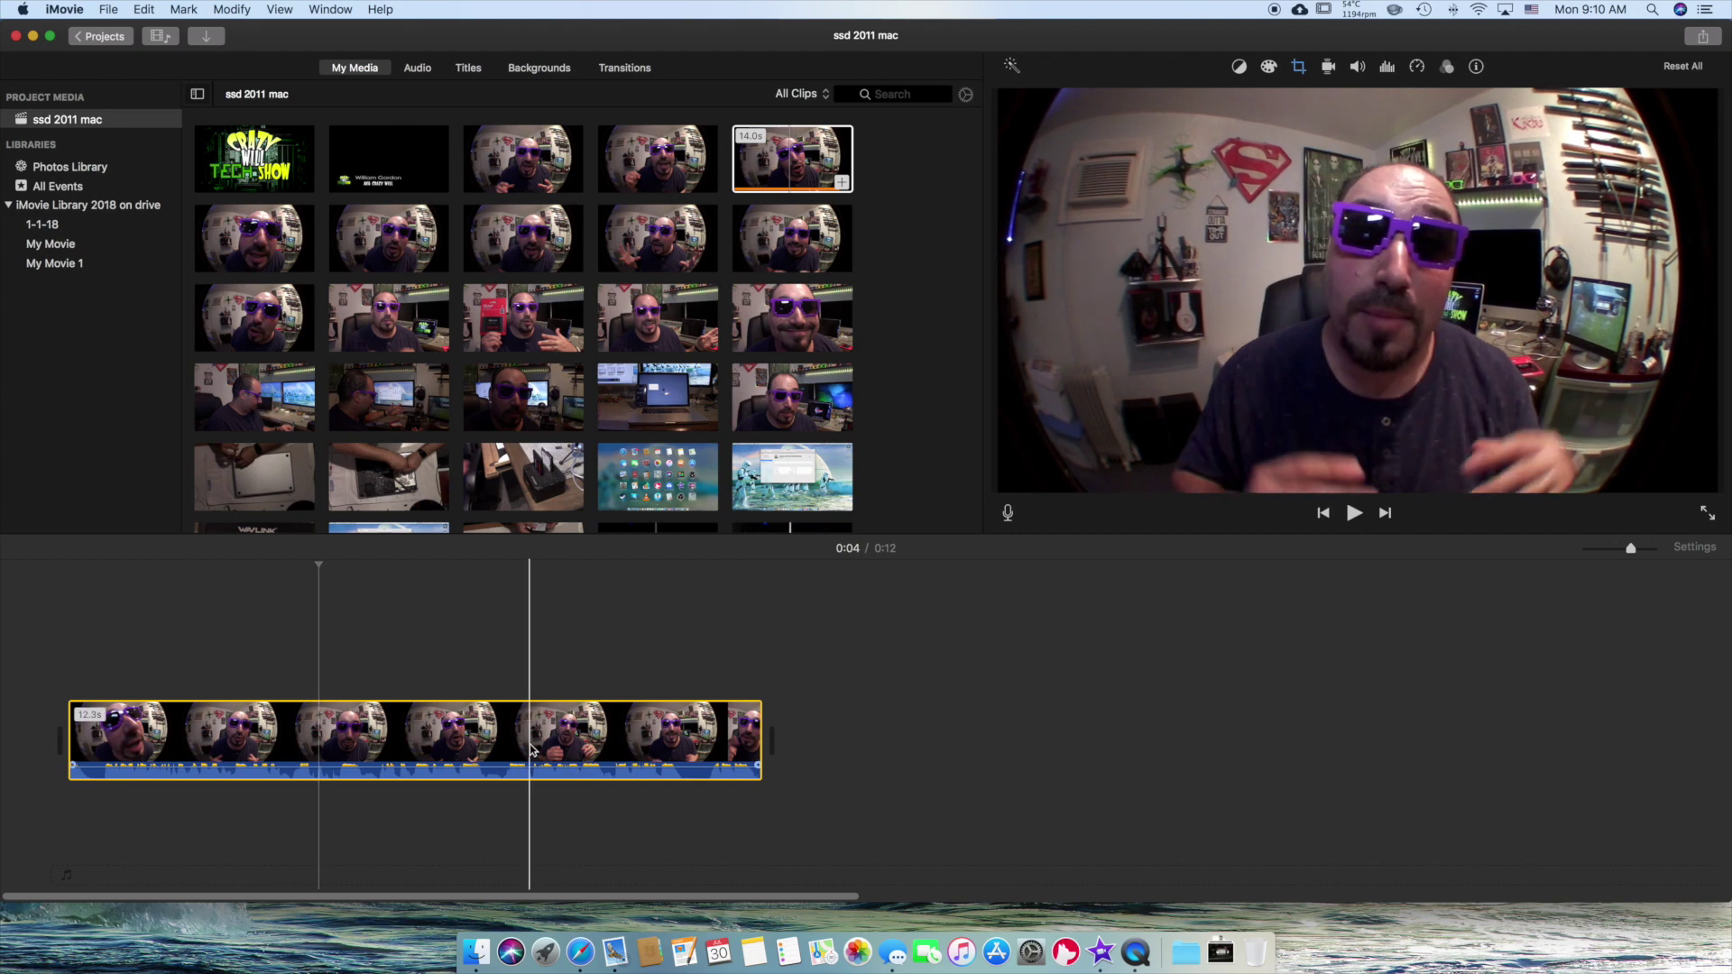
Reset the crop to Fit at 0:08 and turn on automatic volume levelling
left_click(529, 712)
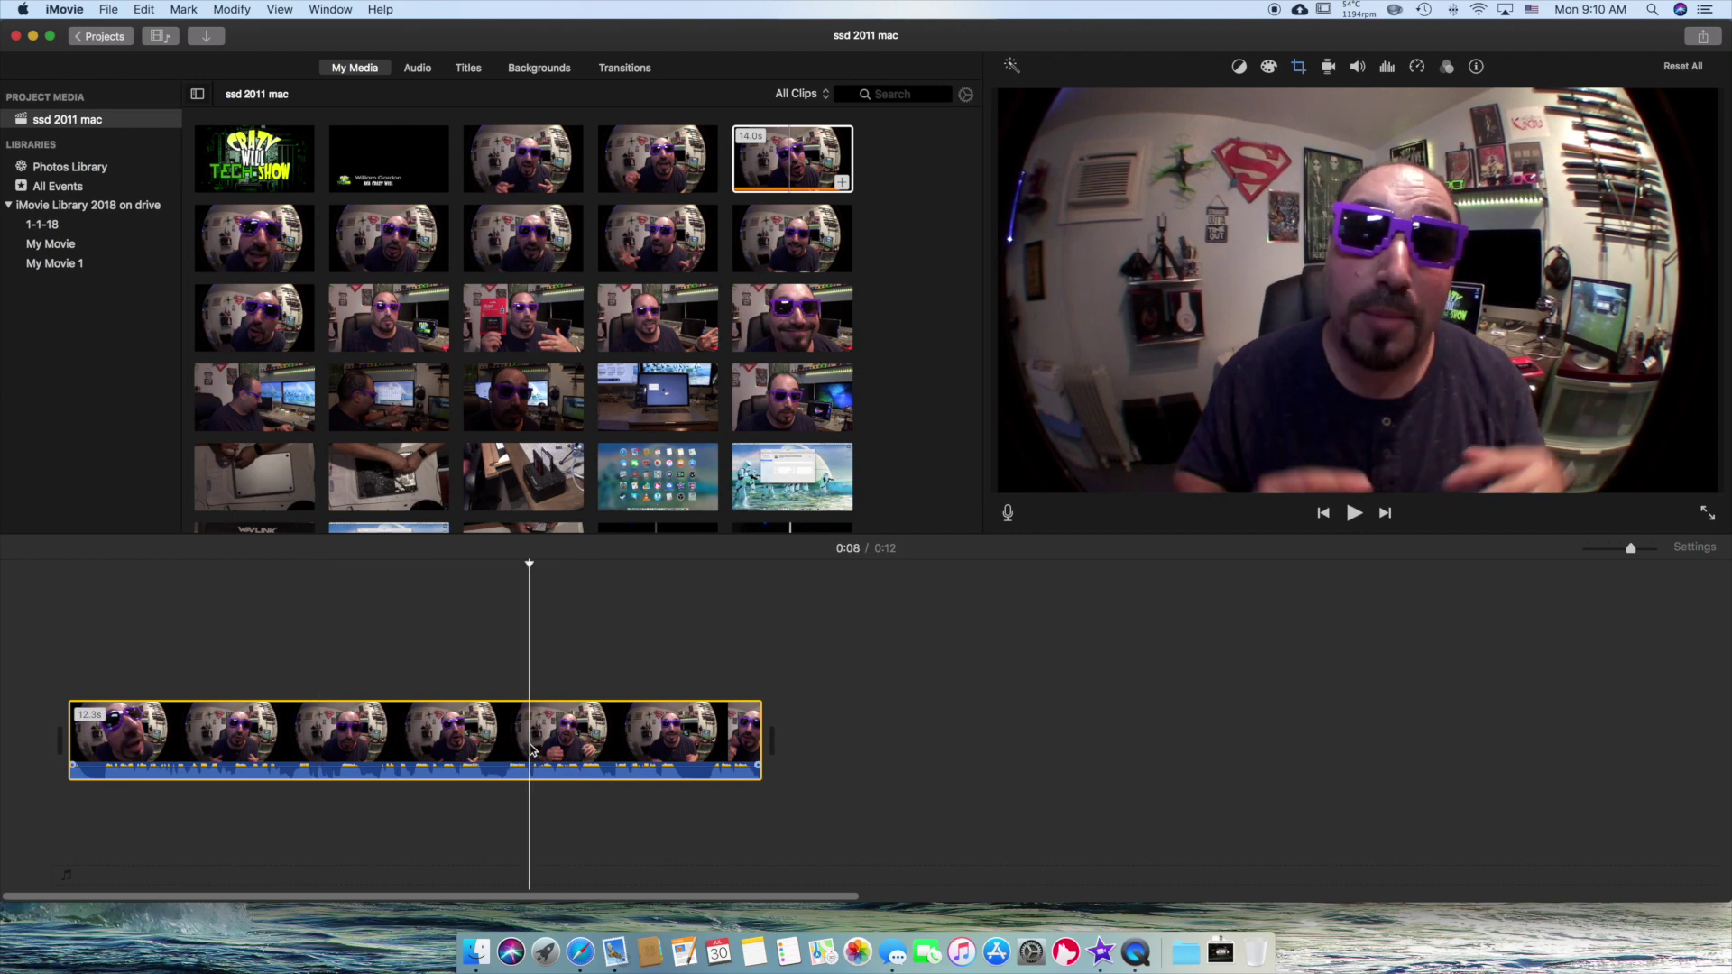
left_click(1300, 67)
left_click(1103, 100)
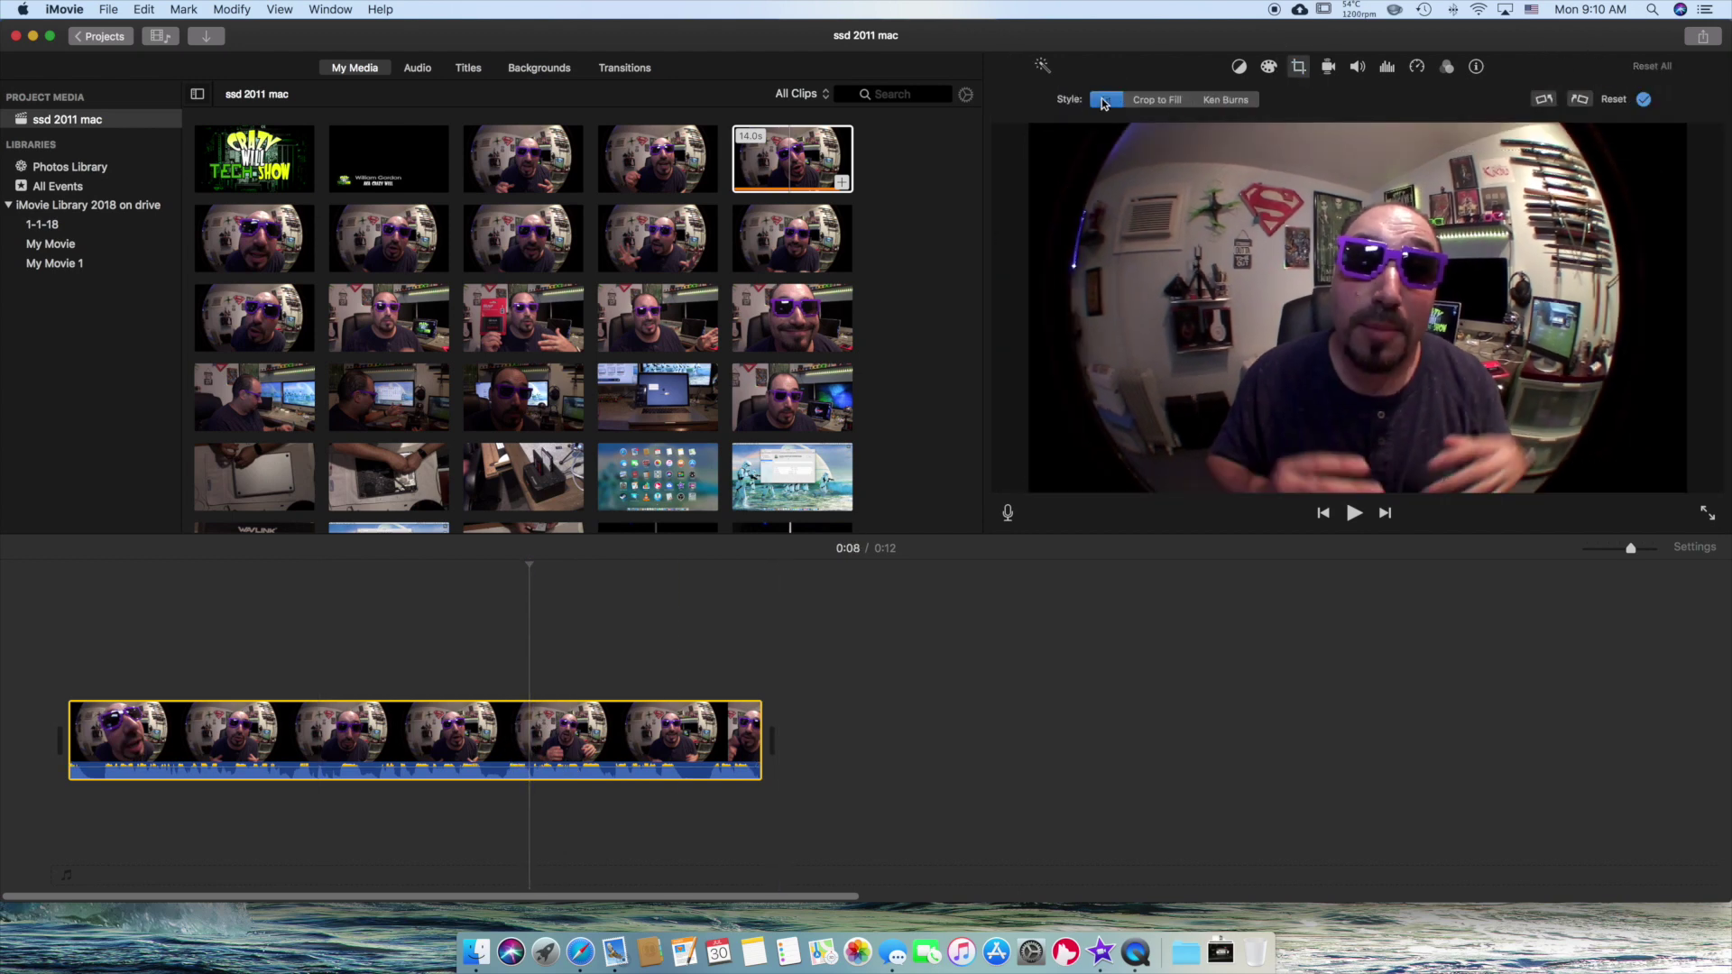
left_click(1328, 67)
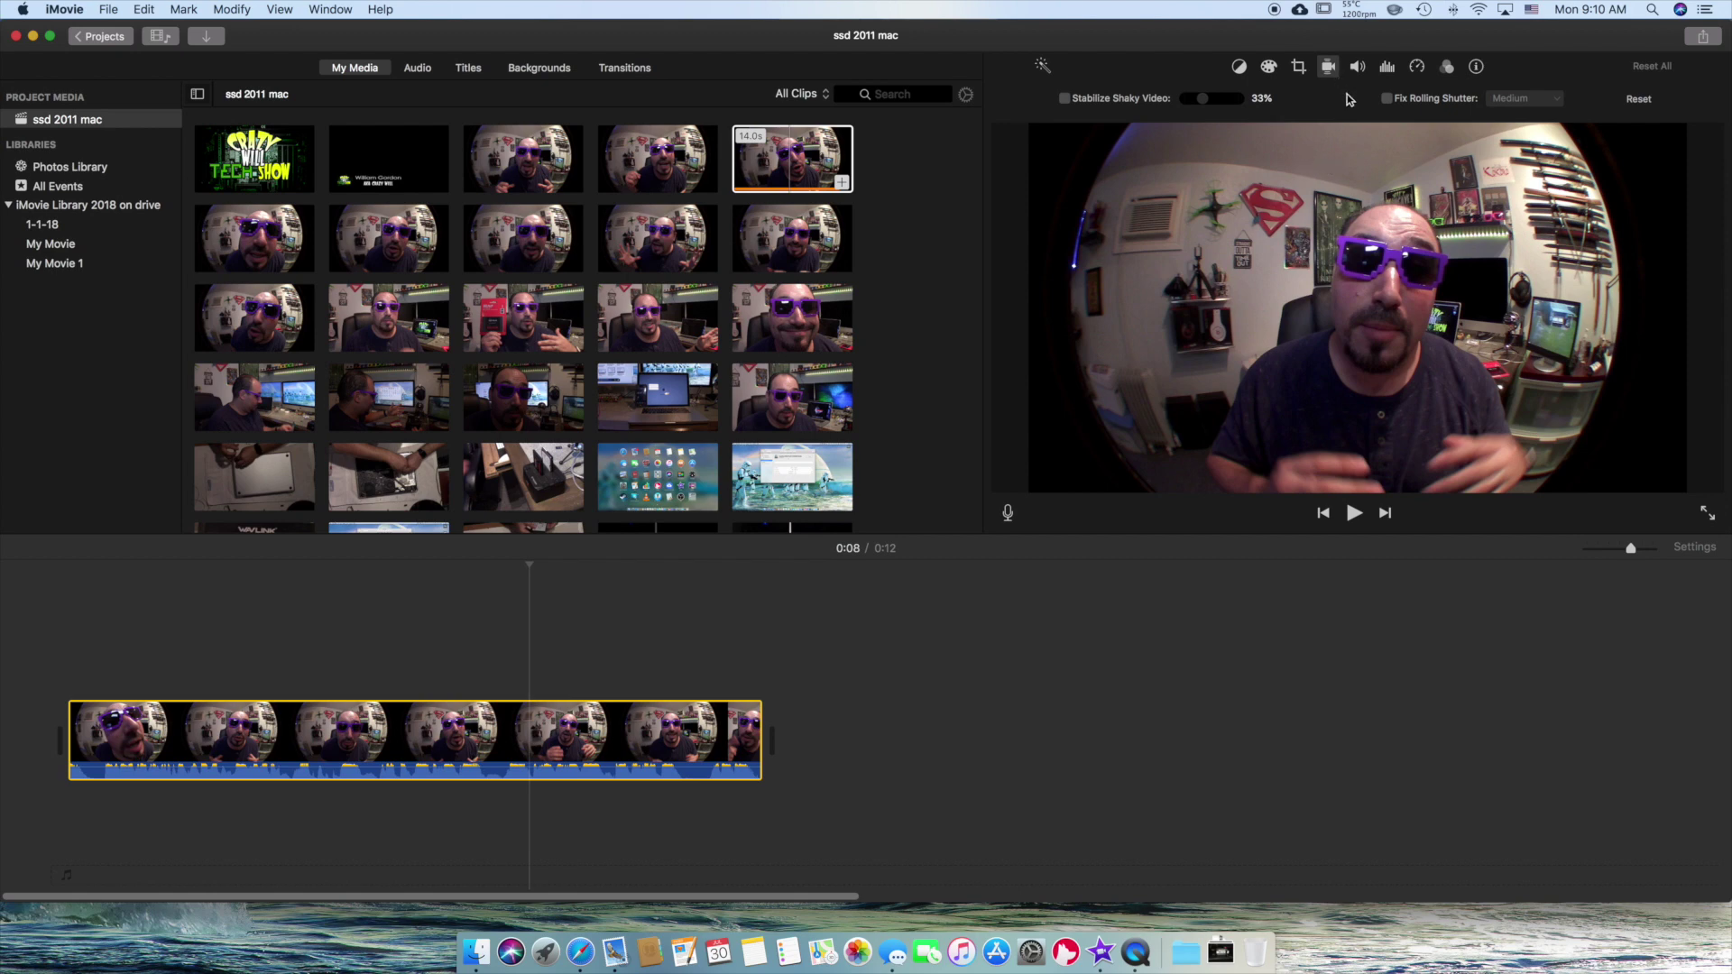
left_click(1356, 68)
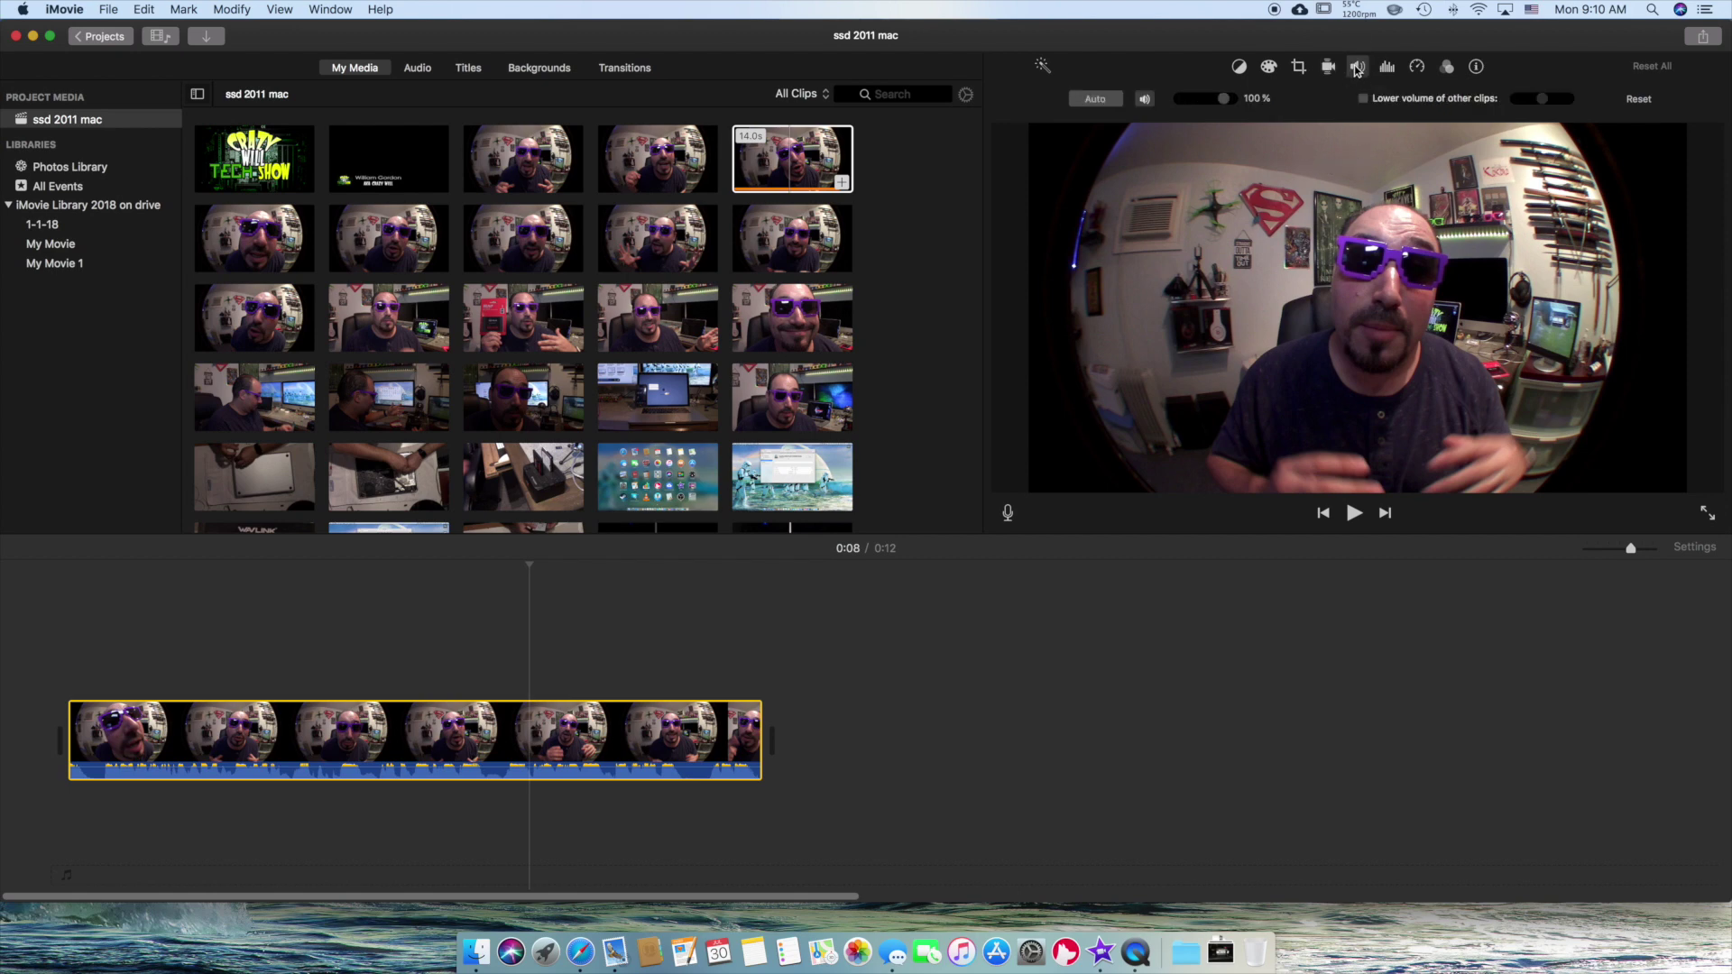
left_click(1096, 99)
left_click(1387, 70)
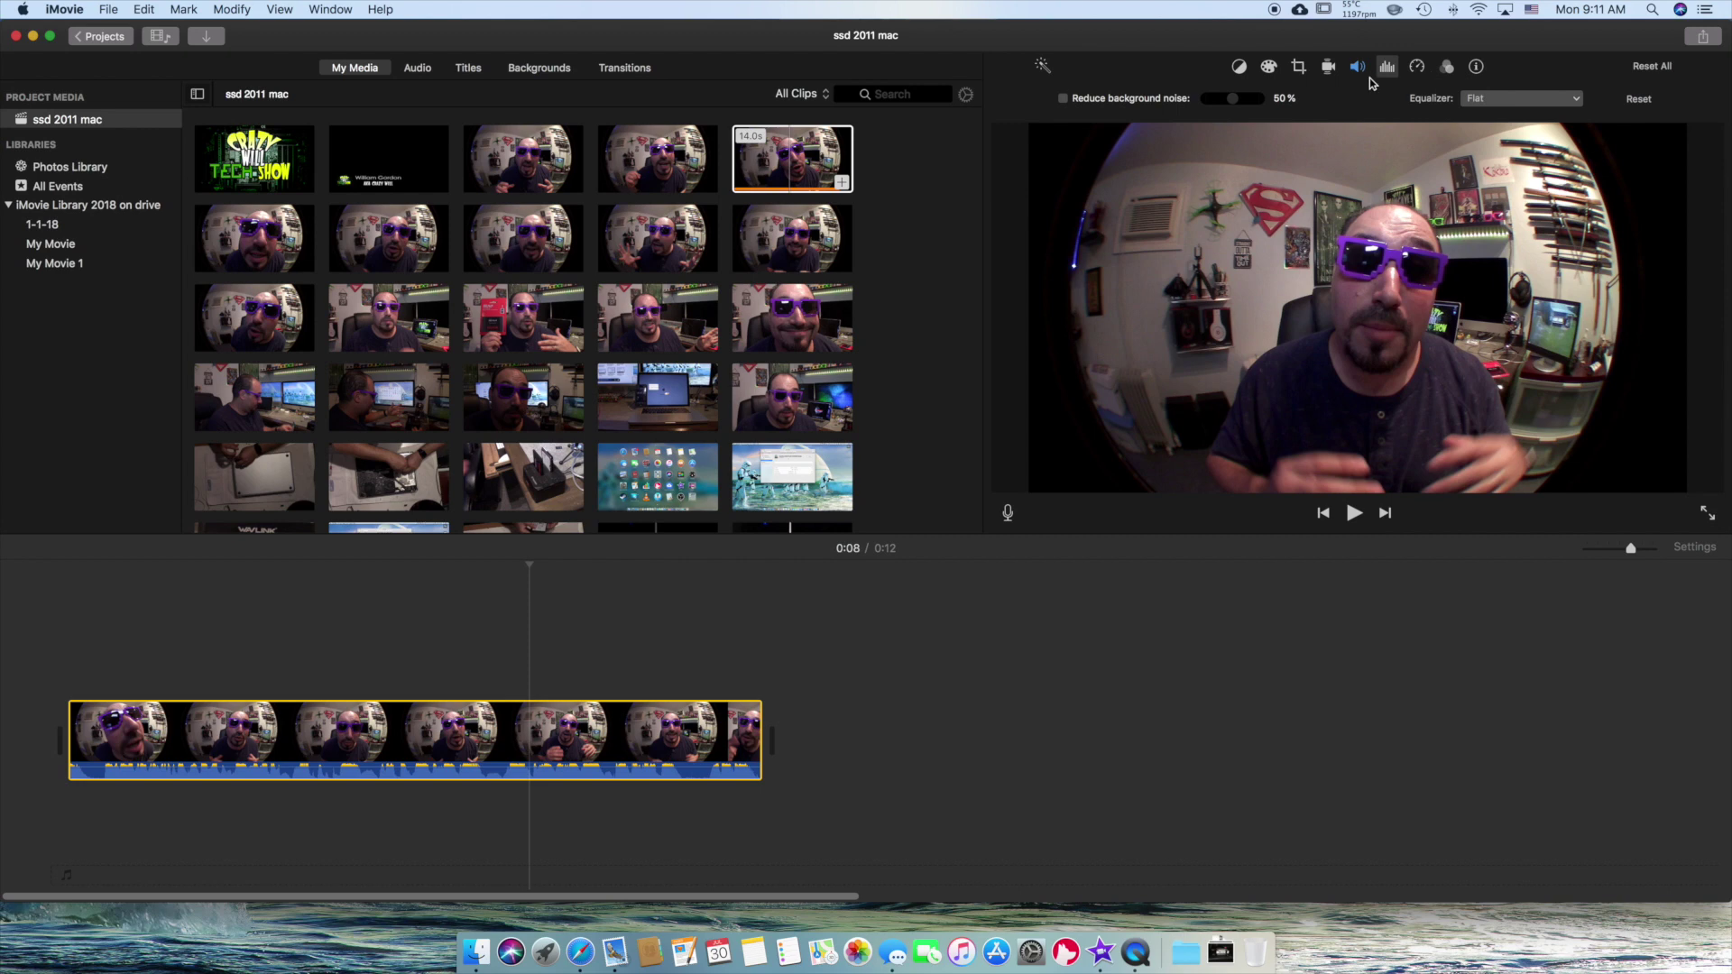
Check the speed options keeping Normal, and browse clip filters without applying one
left_click(1415, 68)
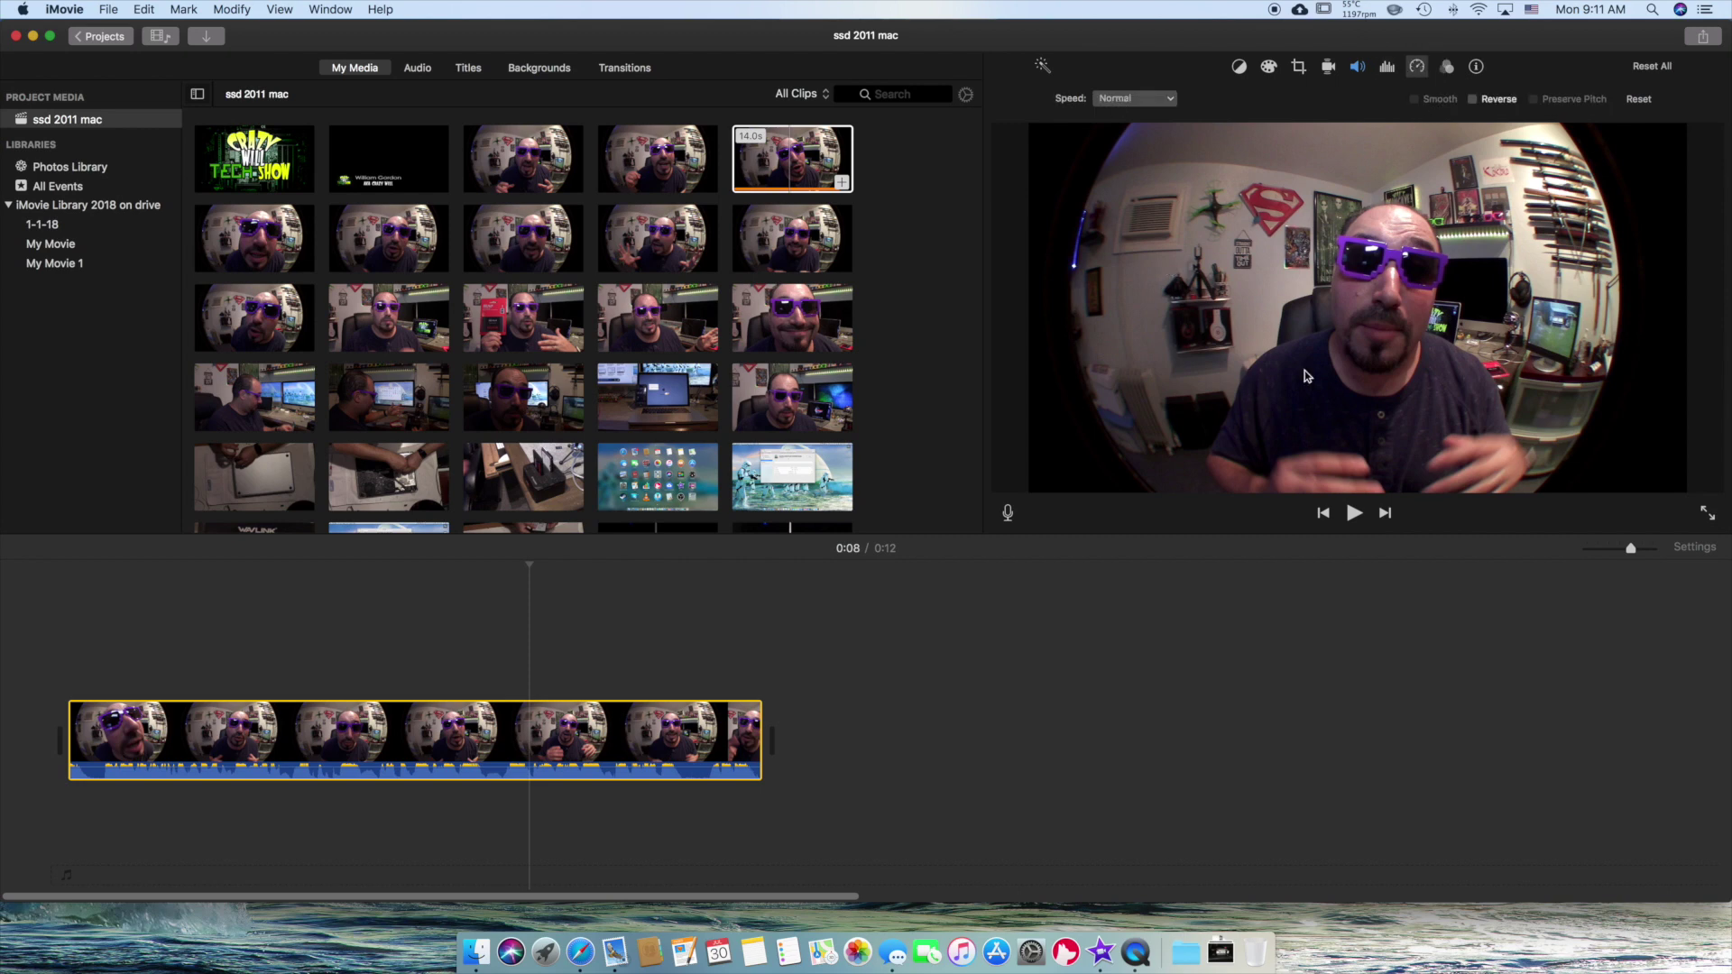
left_click(1166, 100)
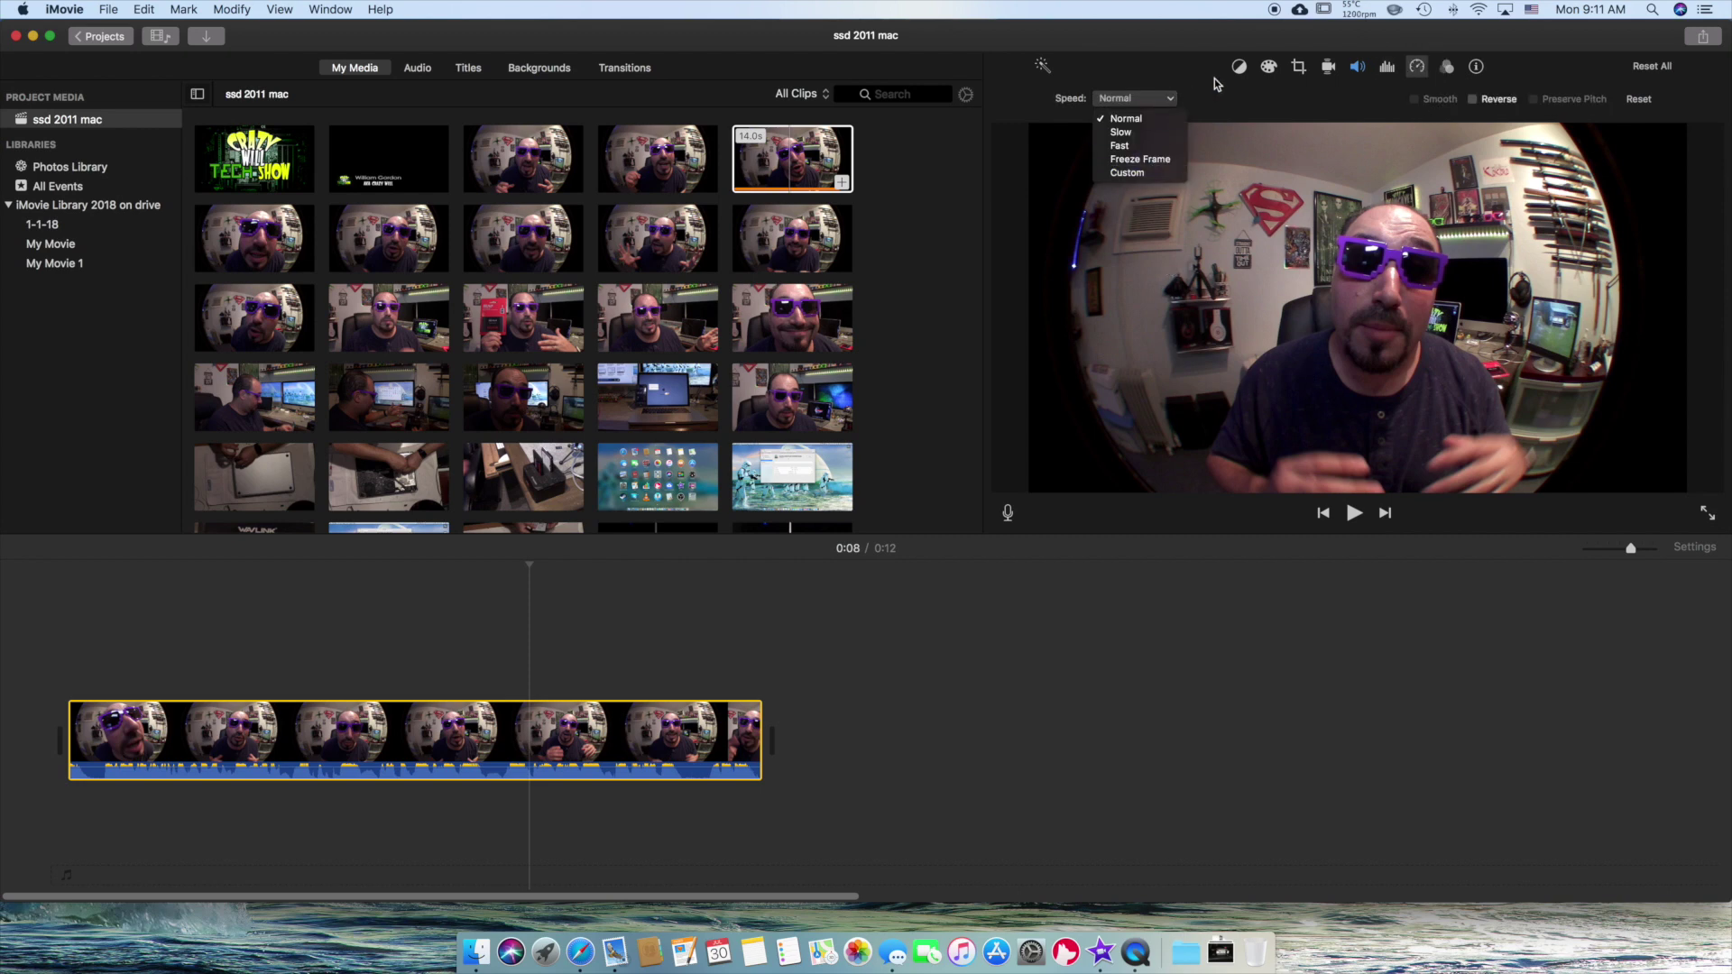
left_click(1249, 106)
left_click(1451, 70)
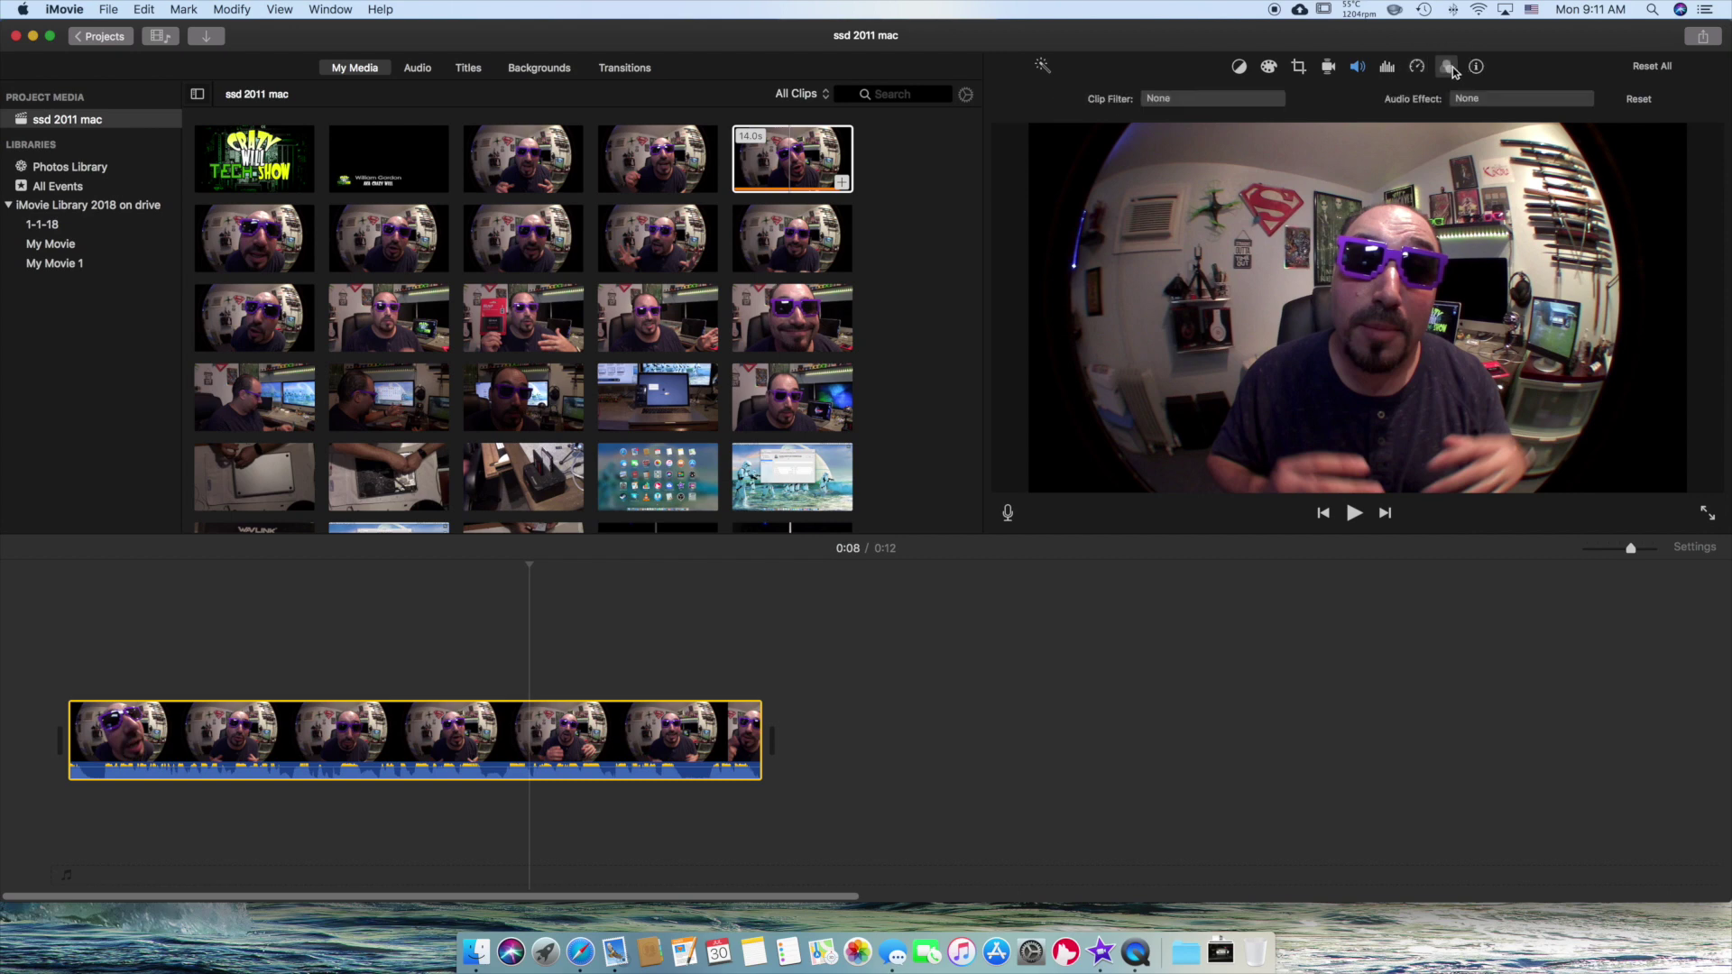
left_click(1199, 101)
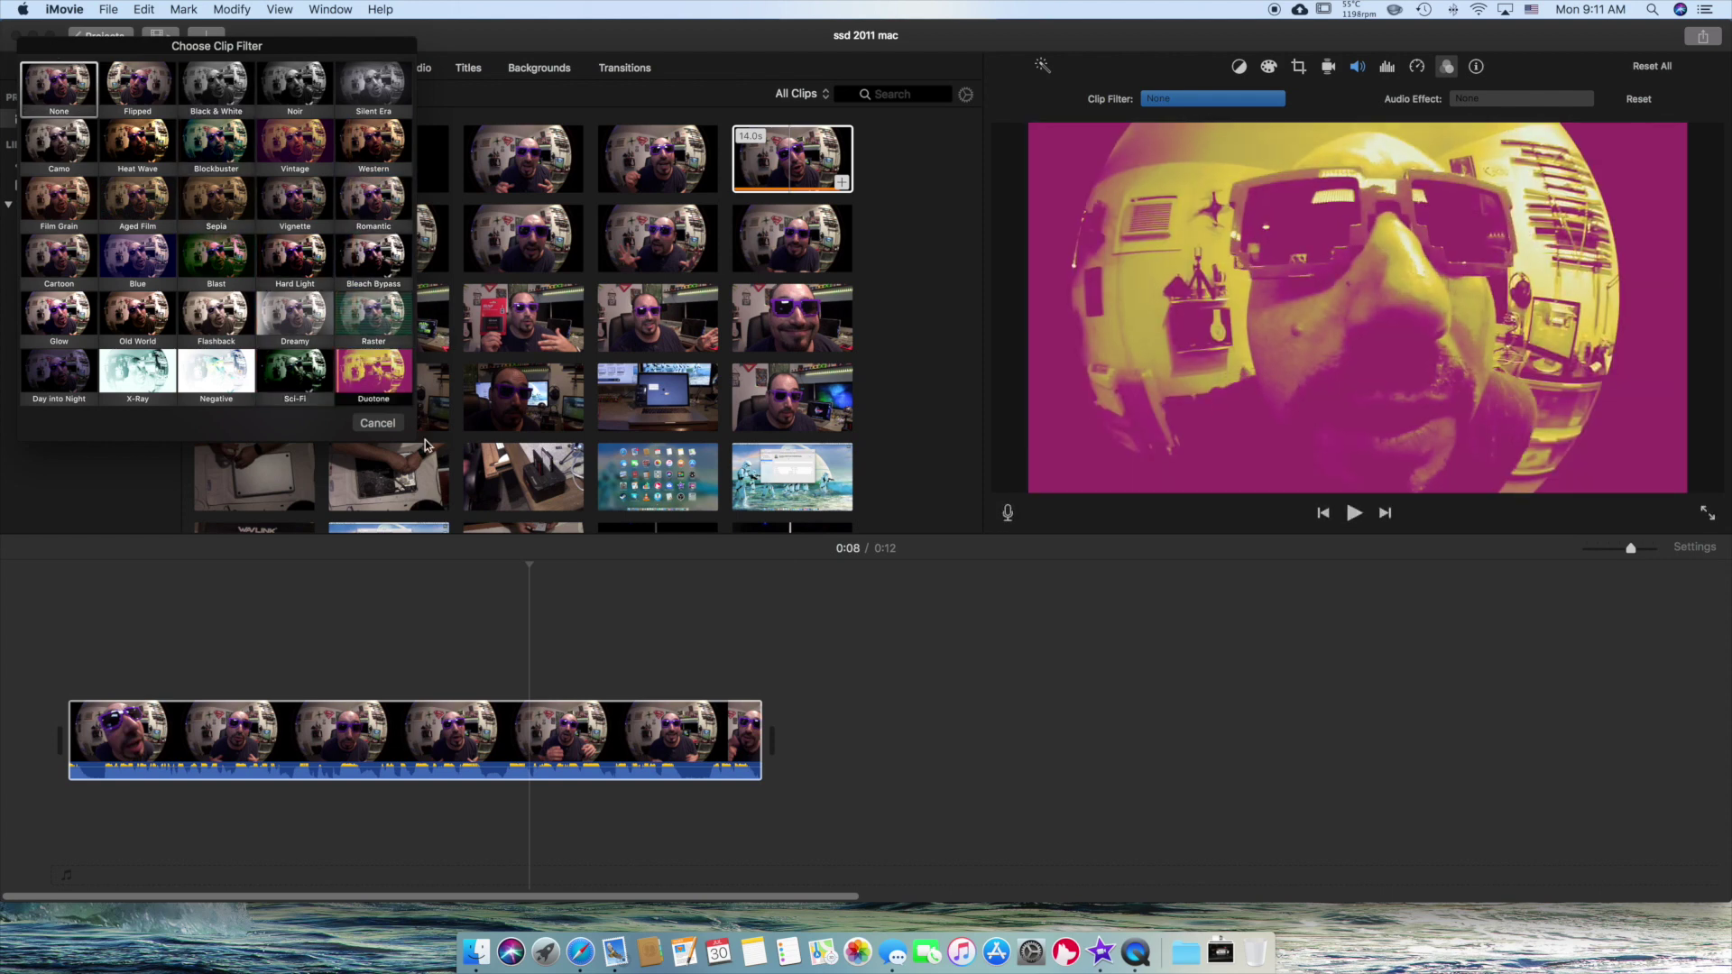
left_click(378, 423)
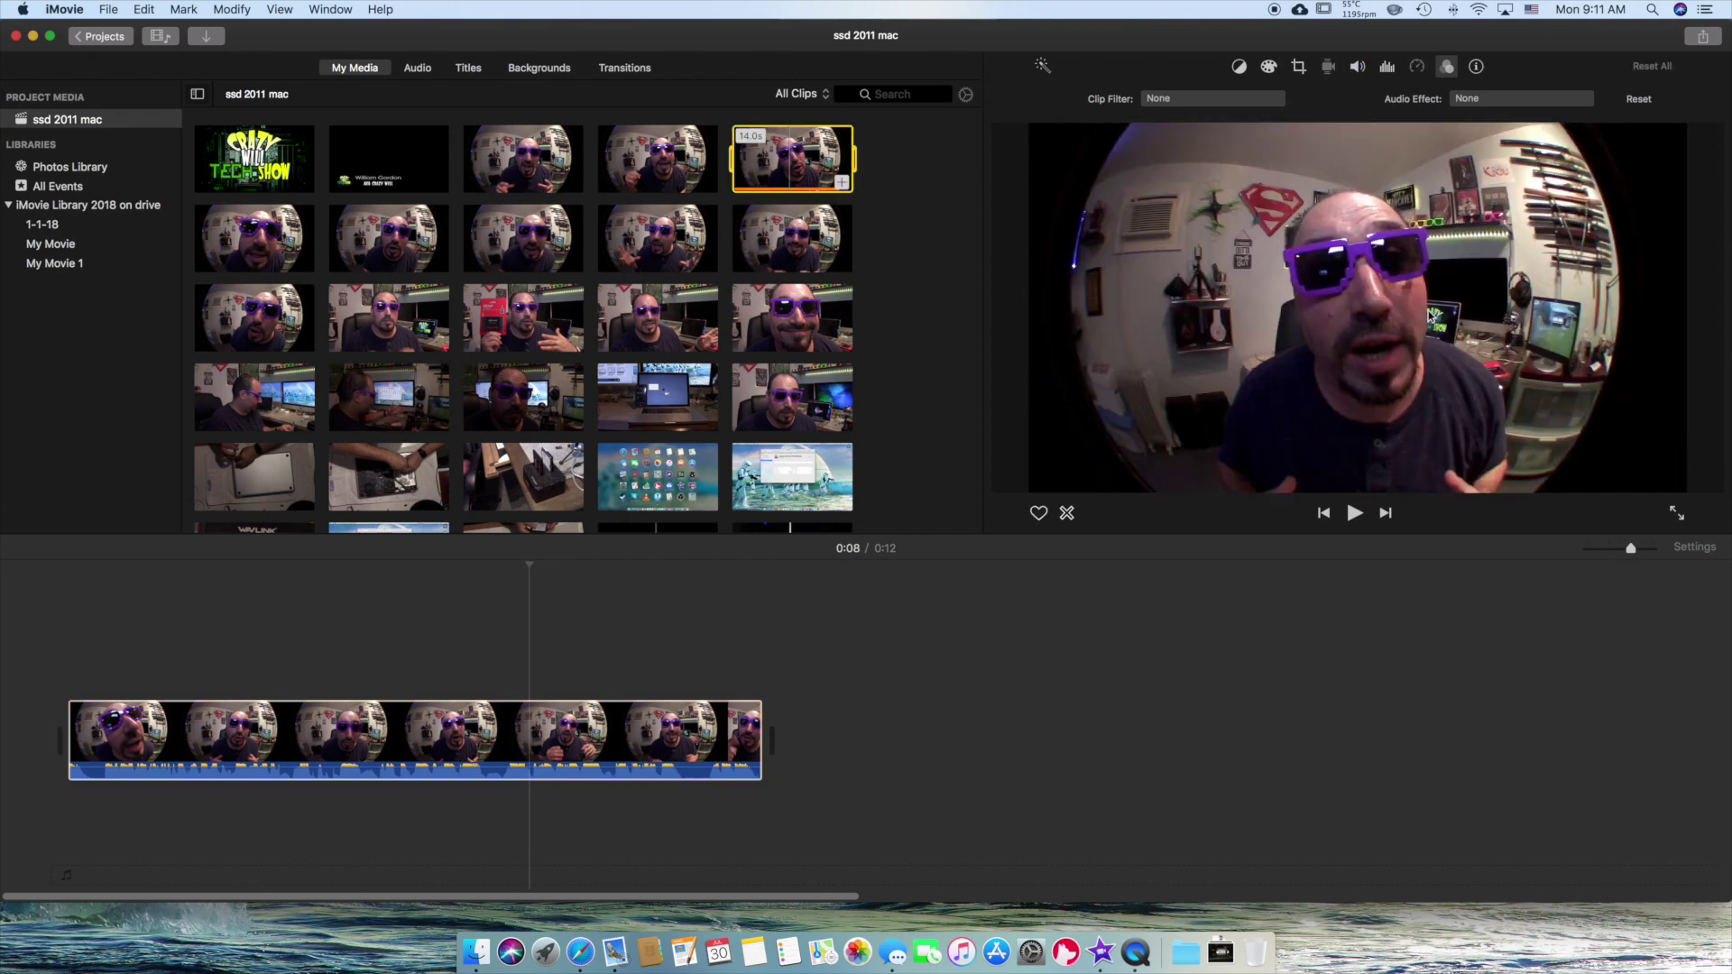
Try Auto colour balance, undo it, and reselect the talking-head clip
left_click(1476, 68)
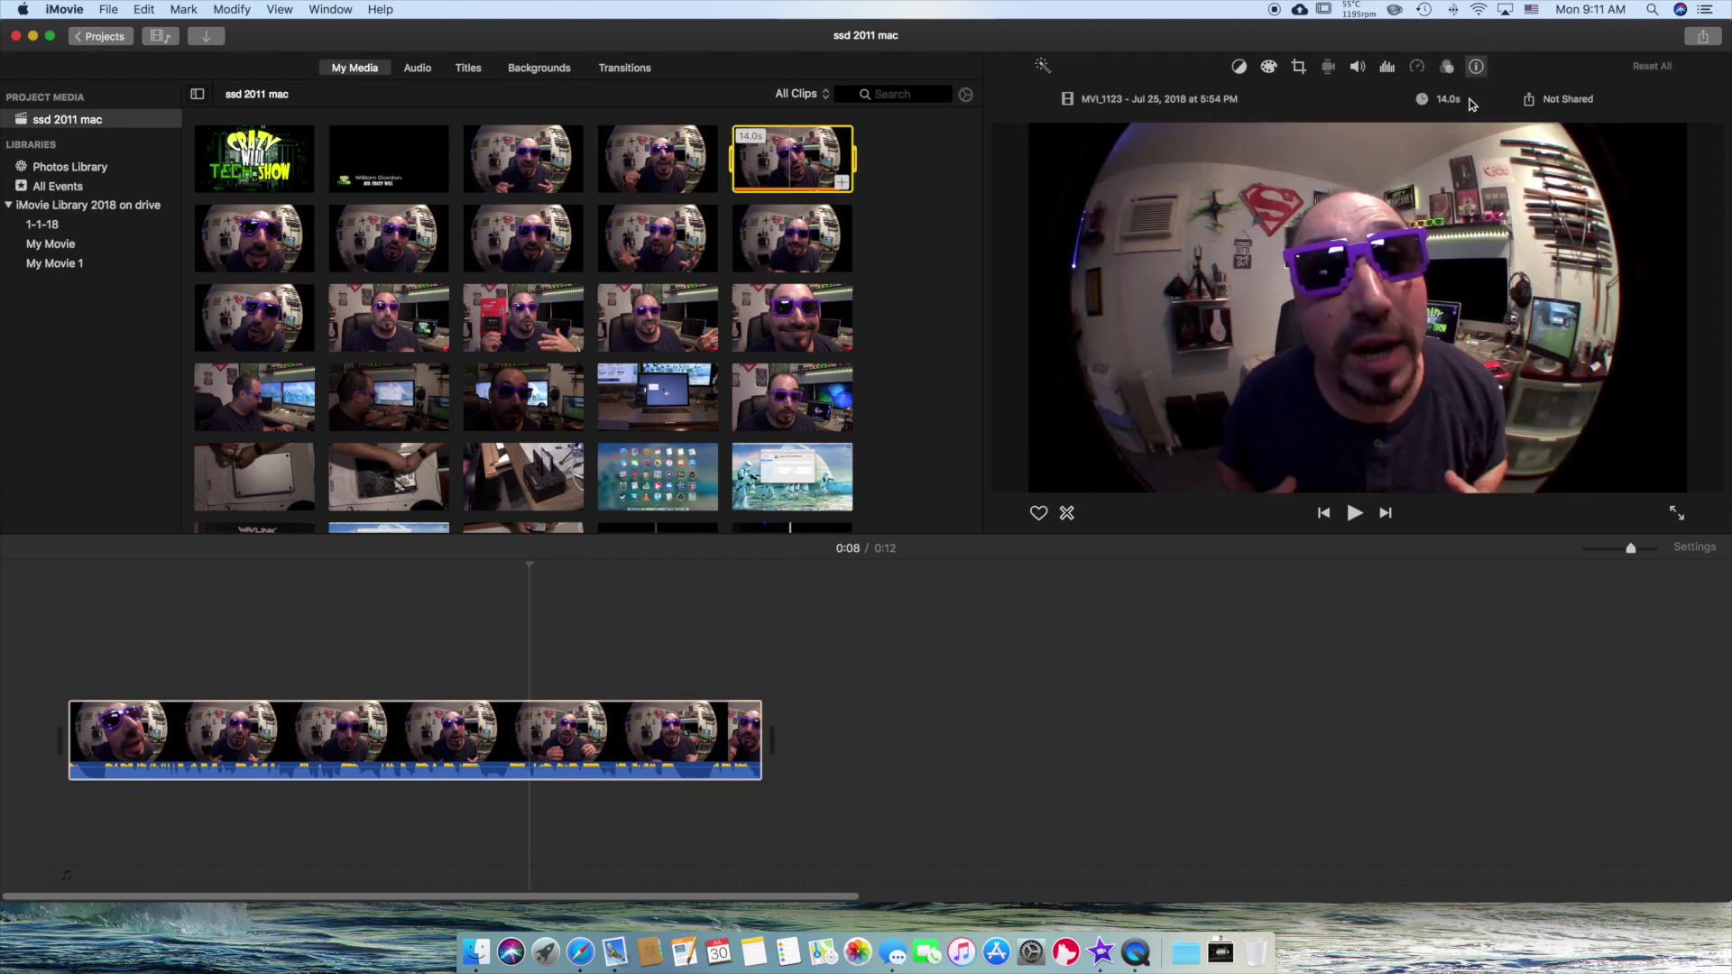
left_click(1238, 66)
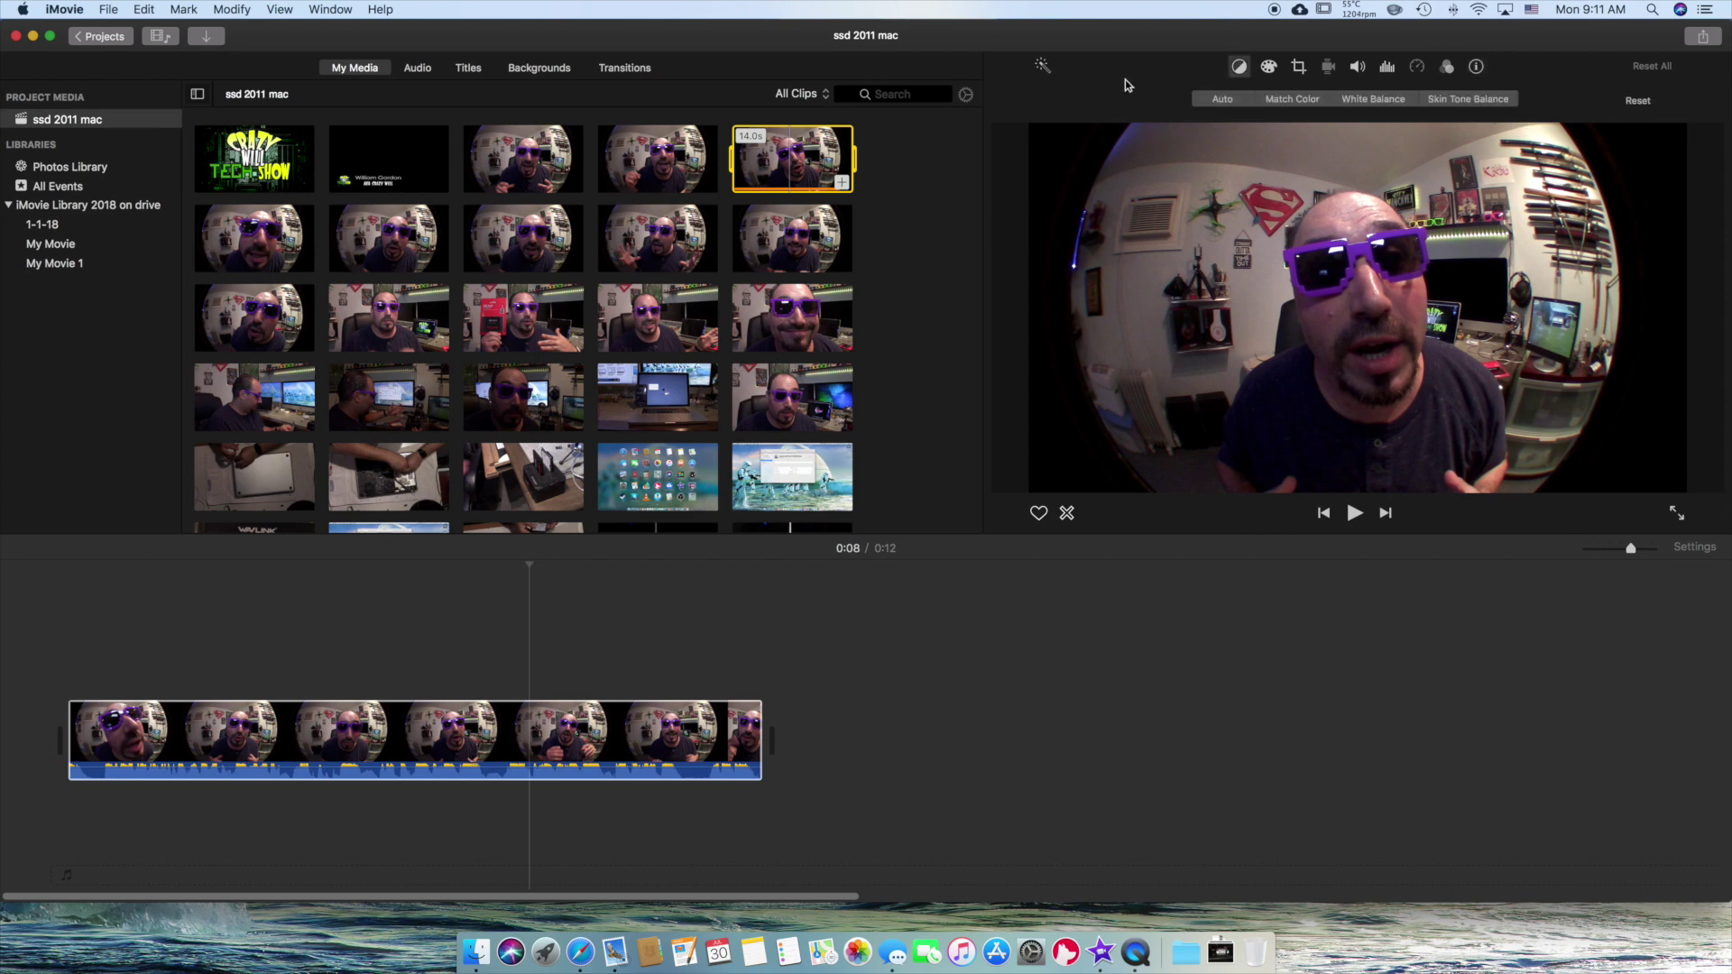
left_click(1042, 68)
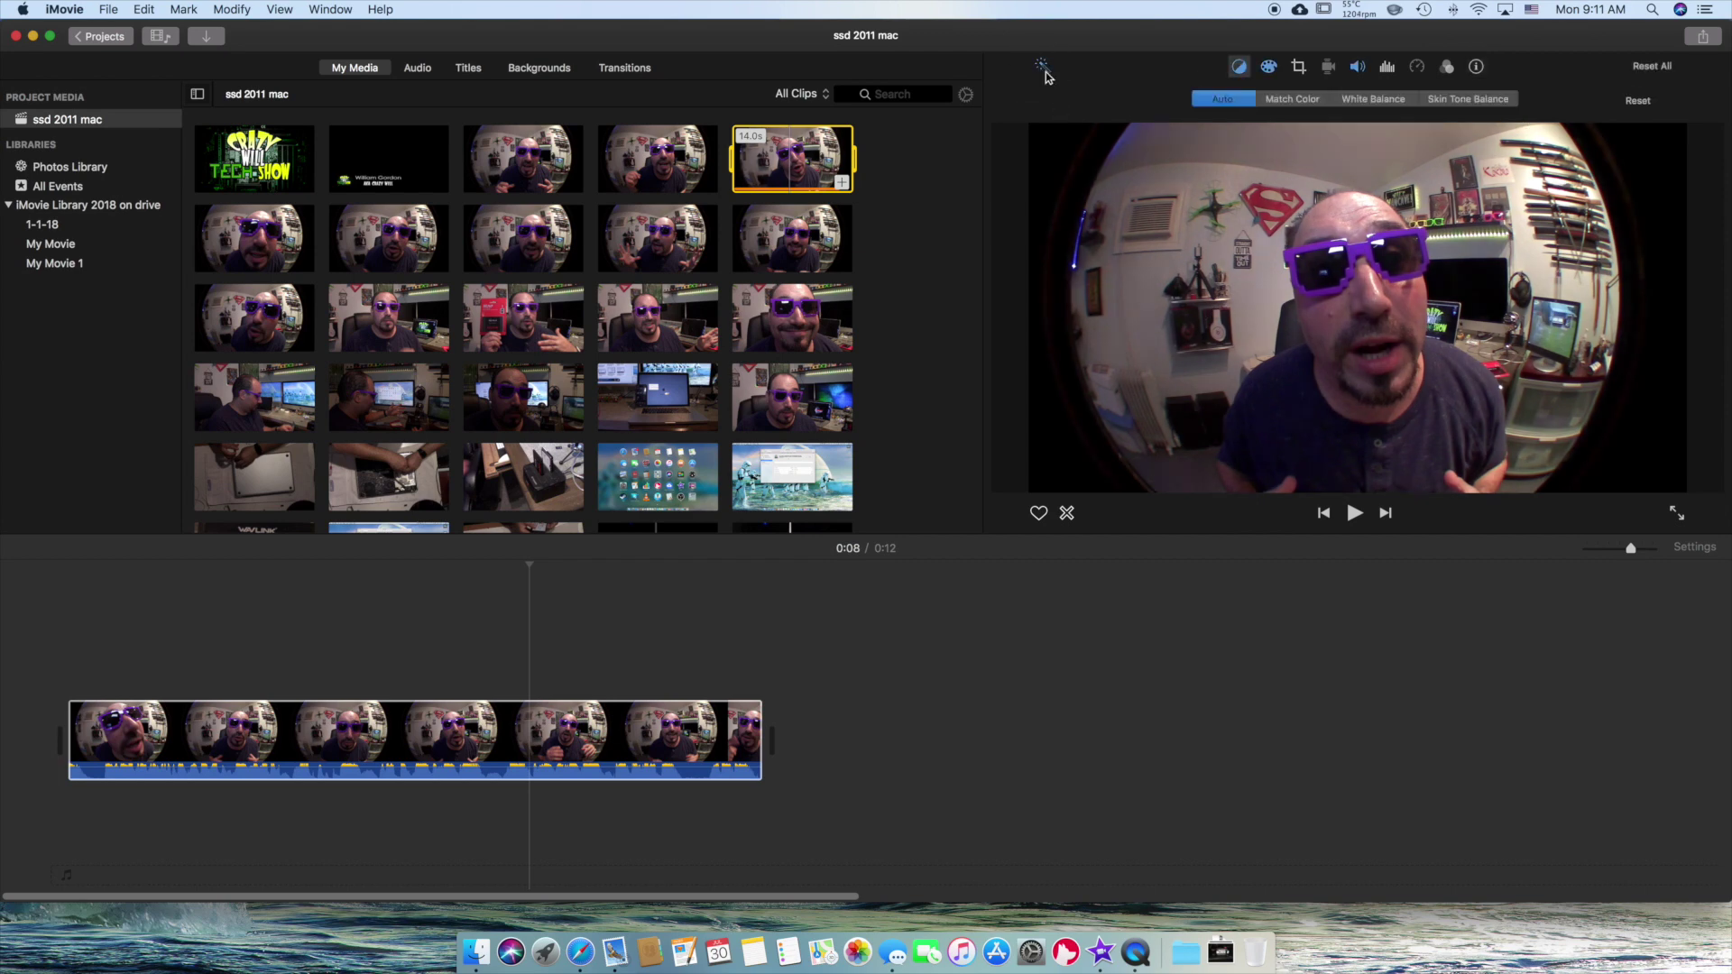
left_click(1655, 105)
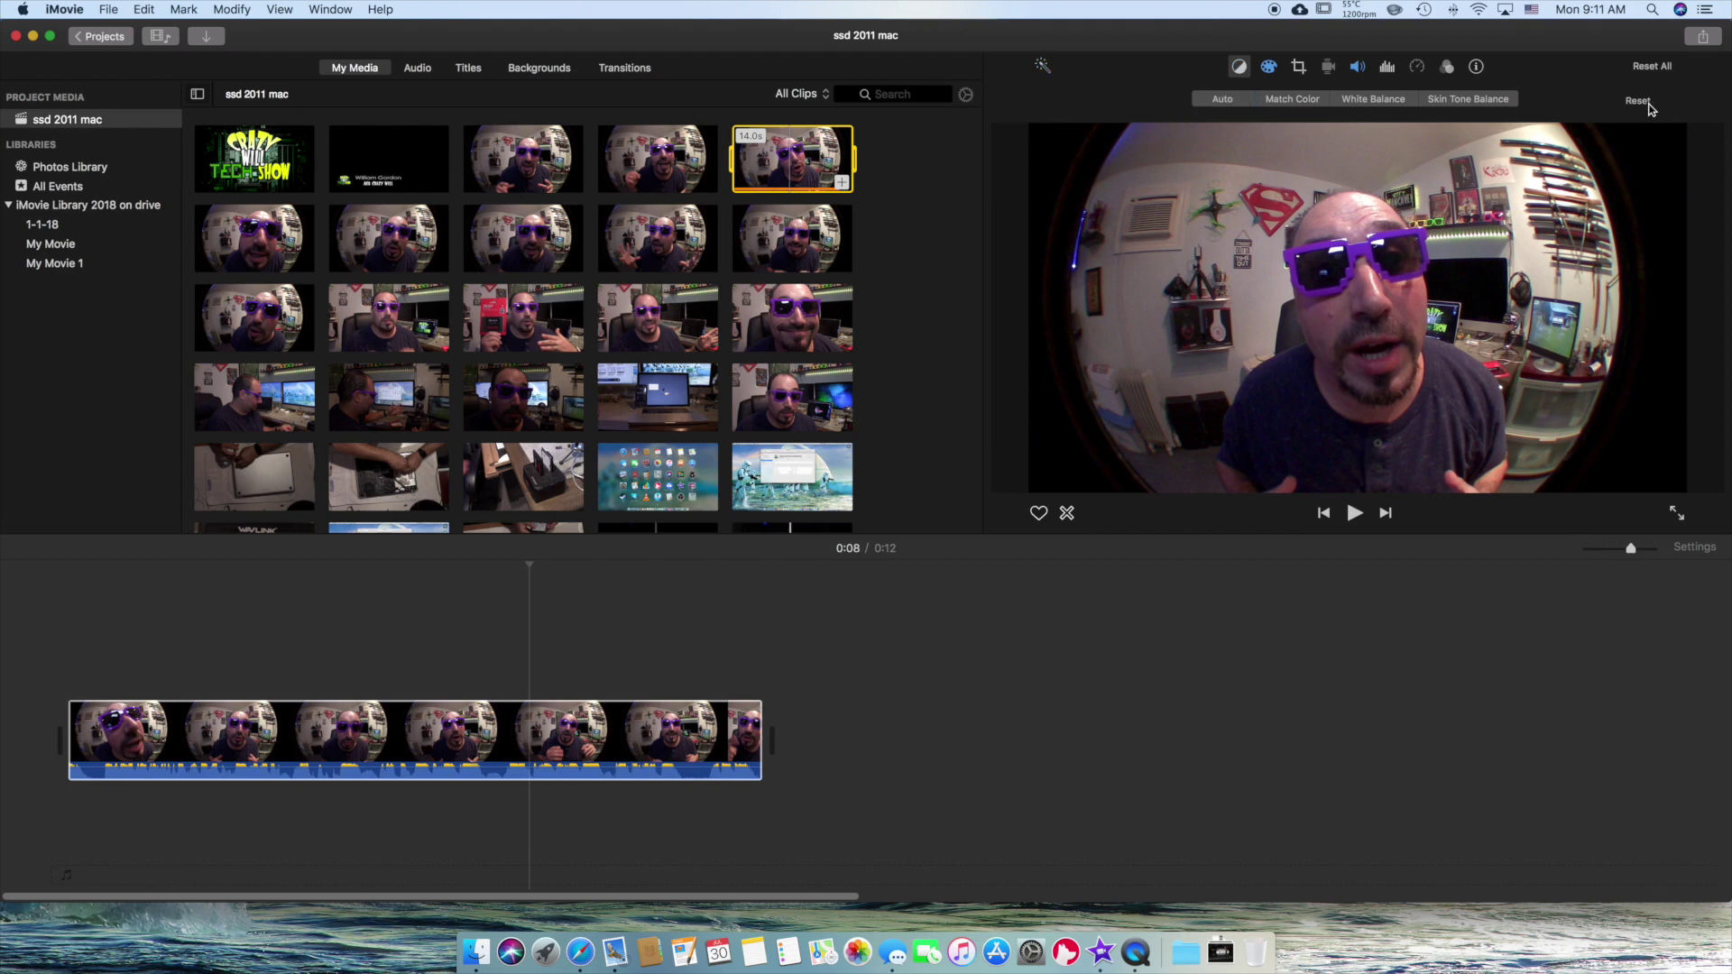
left_click(1298, 67)
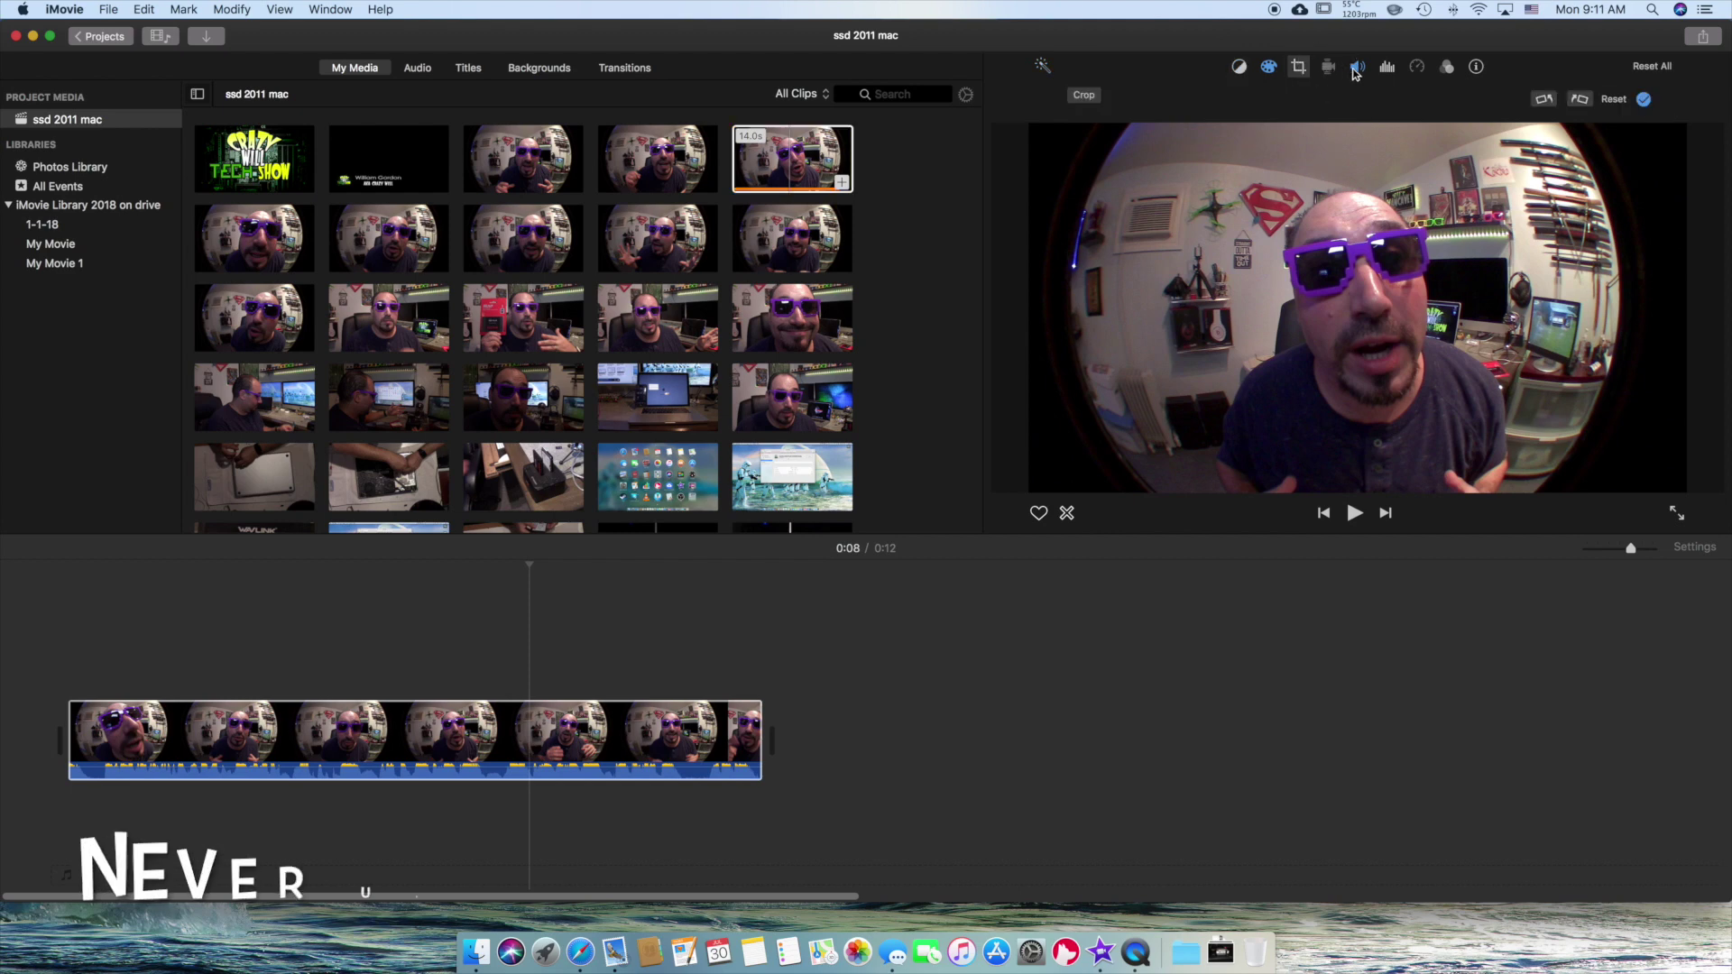
left_click(1358, 67)
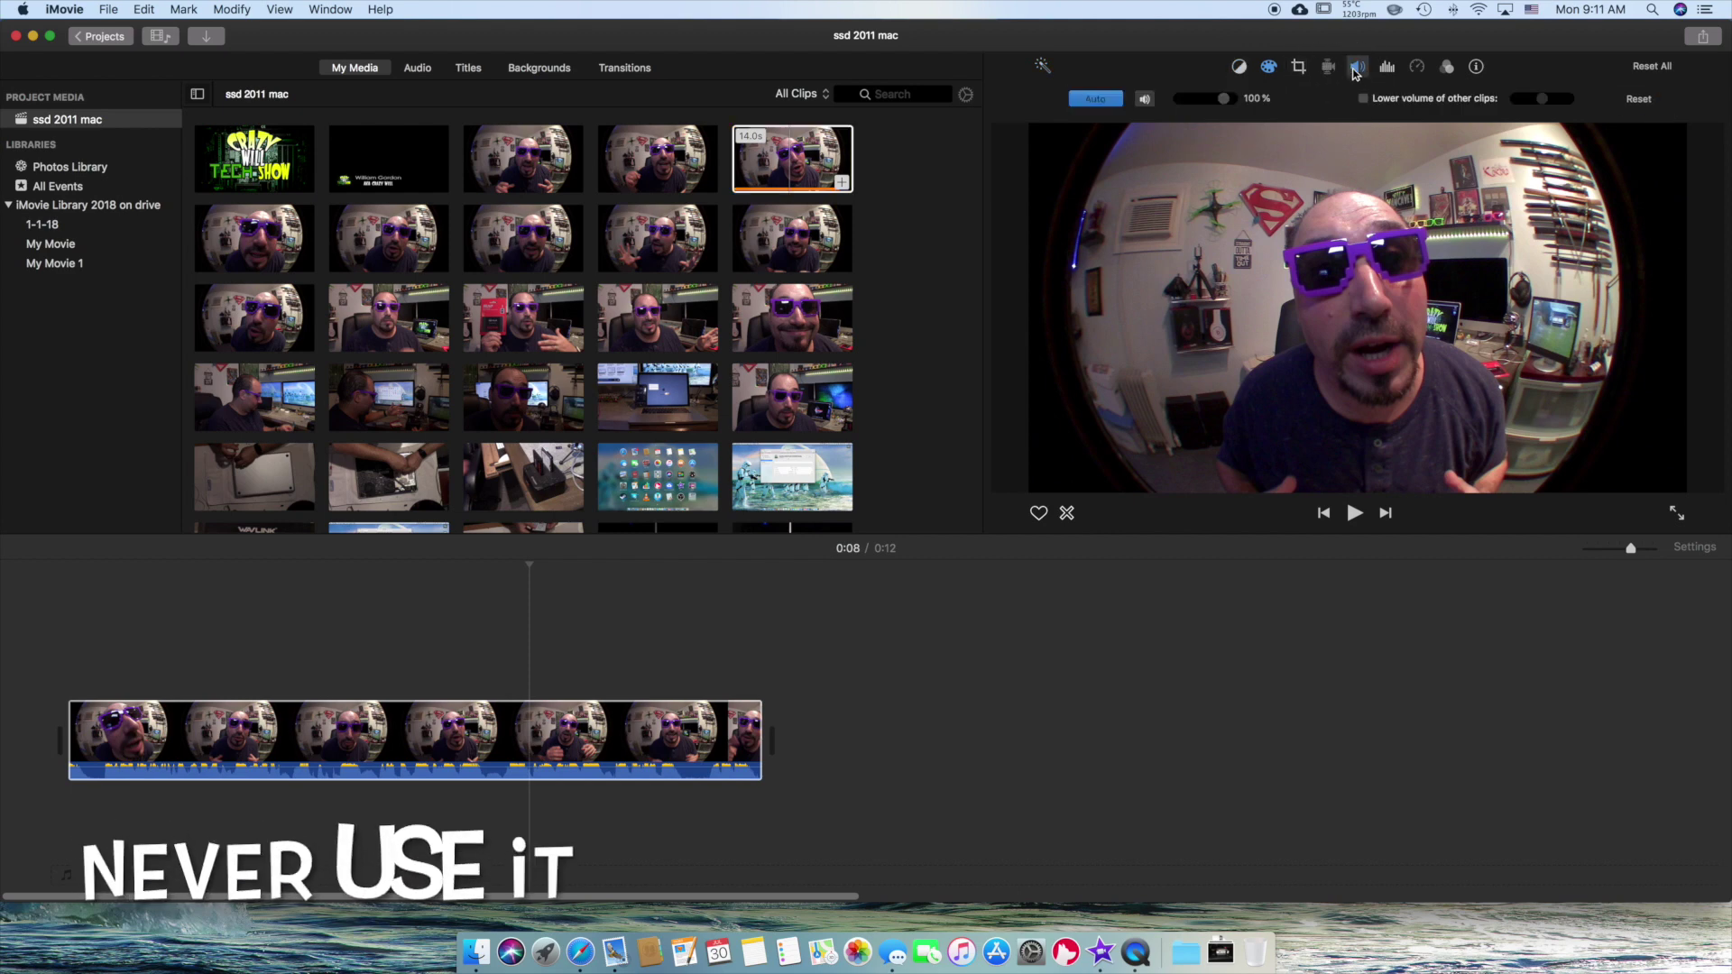
left_click(1245, 70)
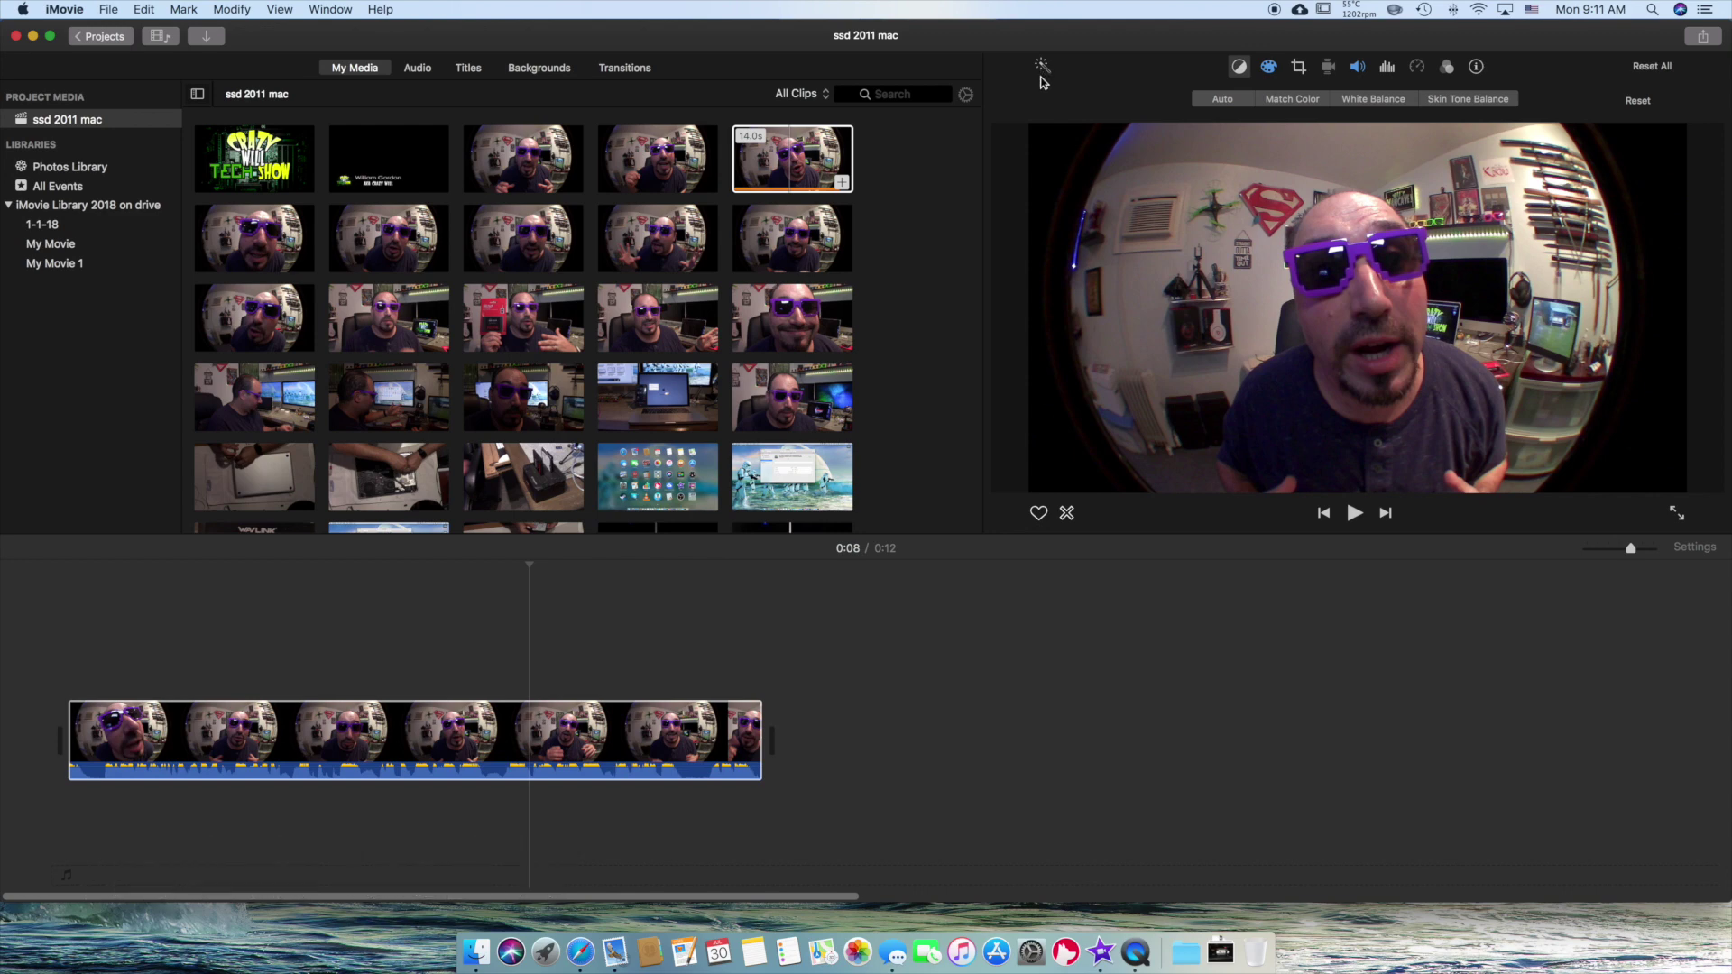
left_click(580, 740)
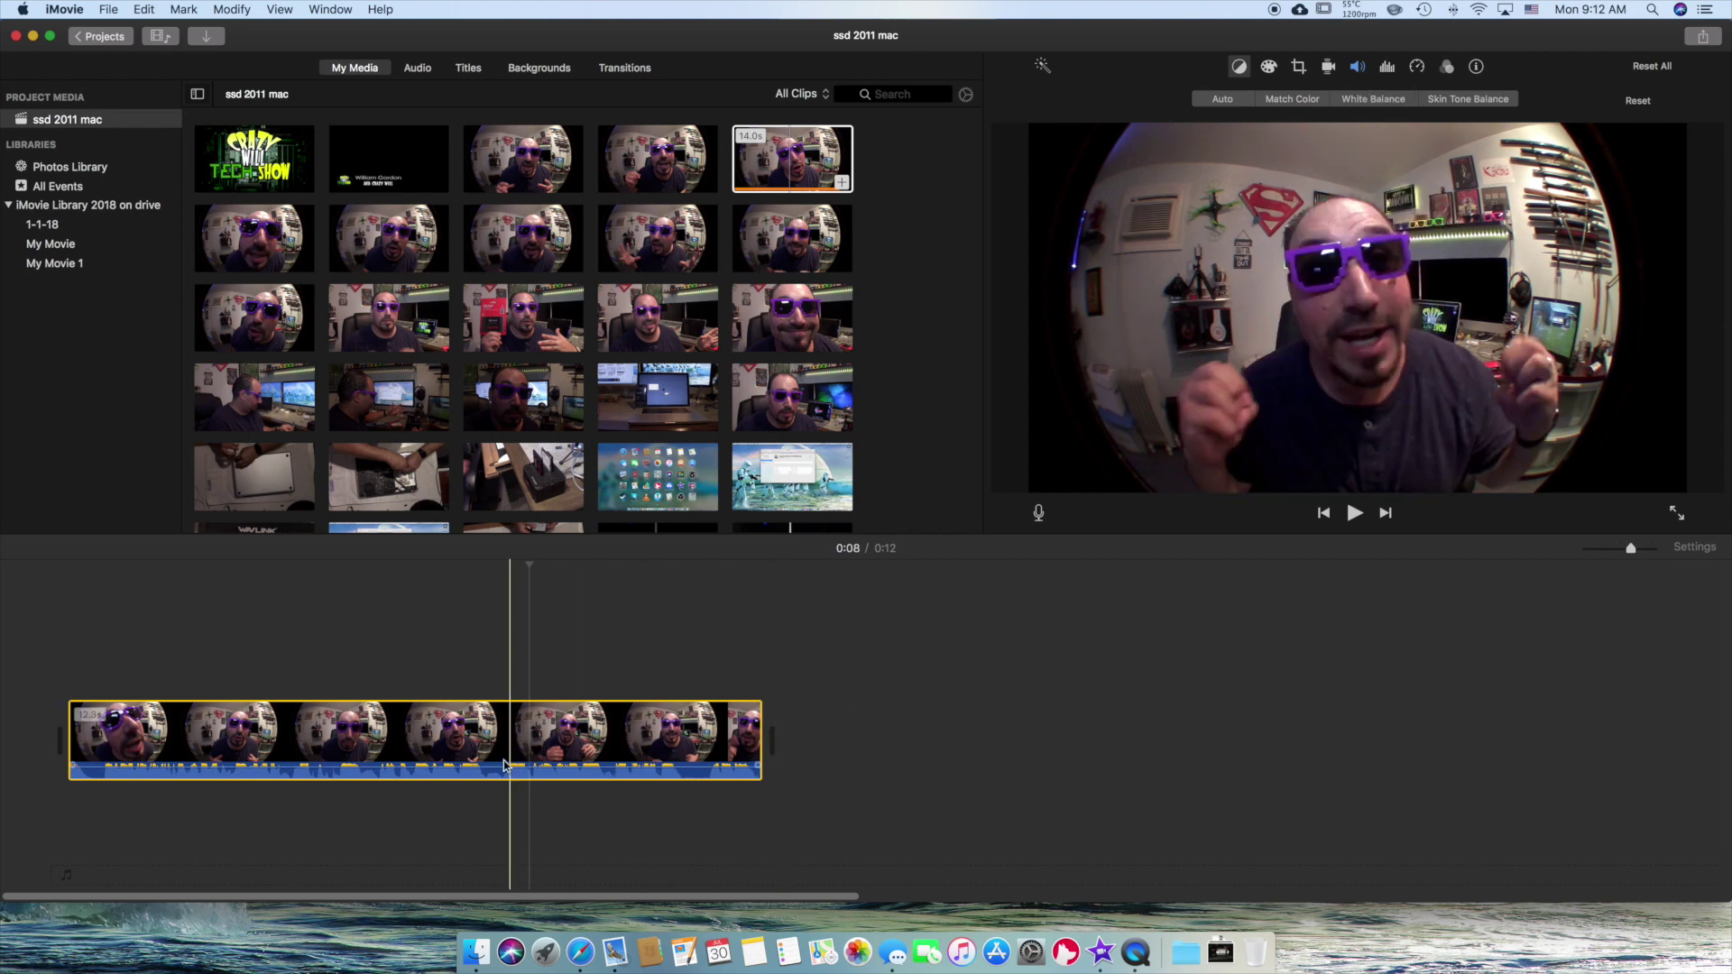
Append the Crazy Will Tech Show intro after the talking-head clip and play the cut
scroll(301, 226, "down", 1)
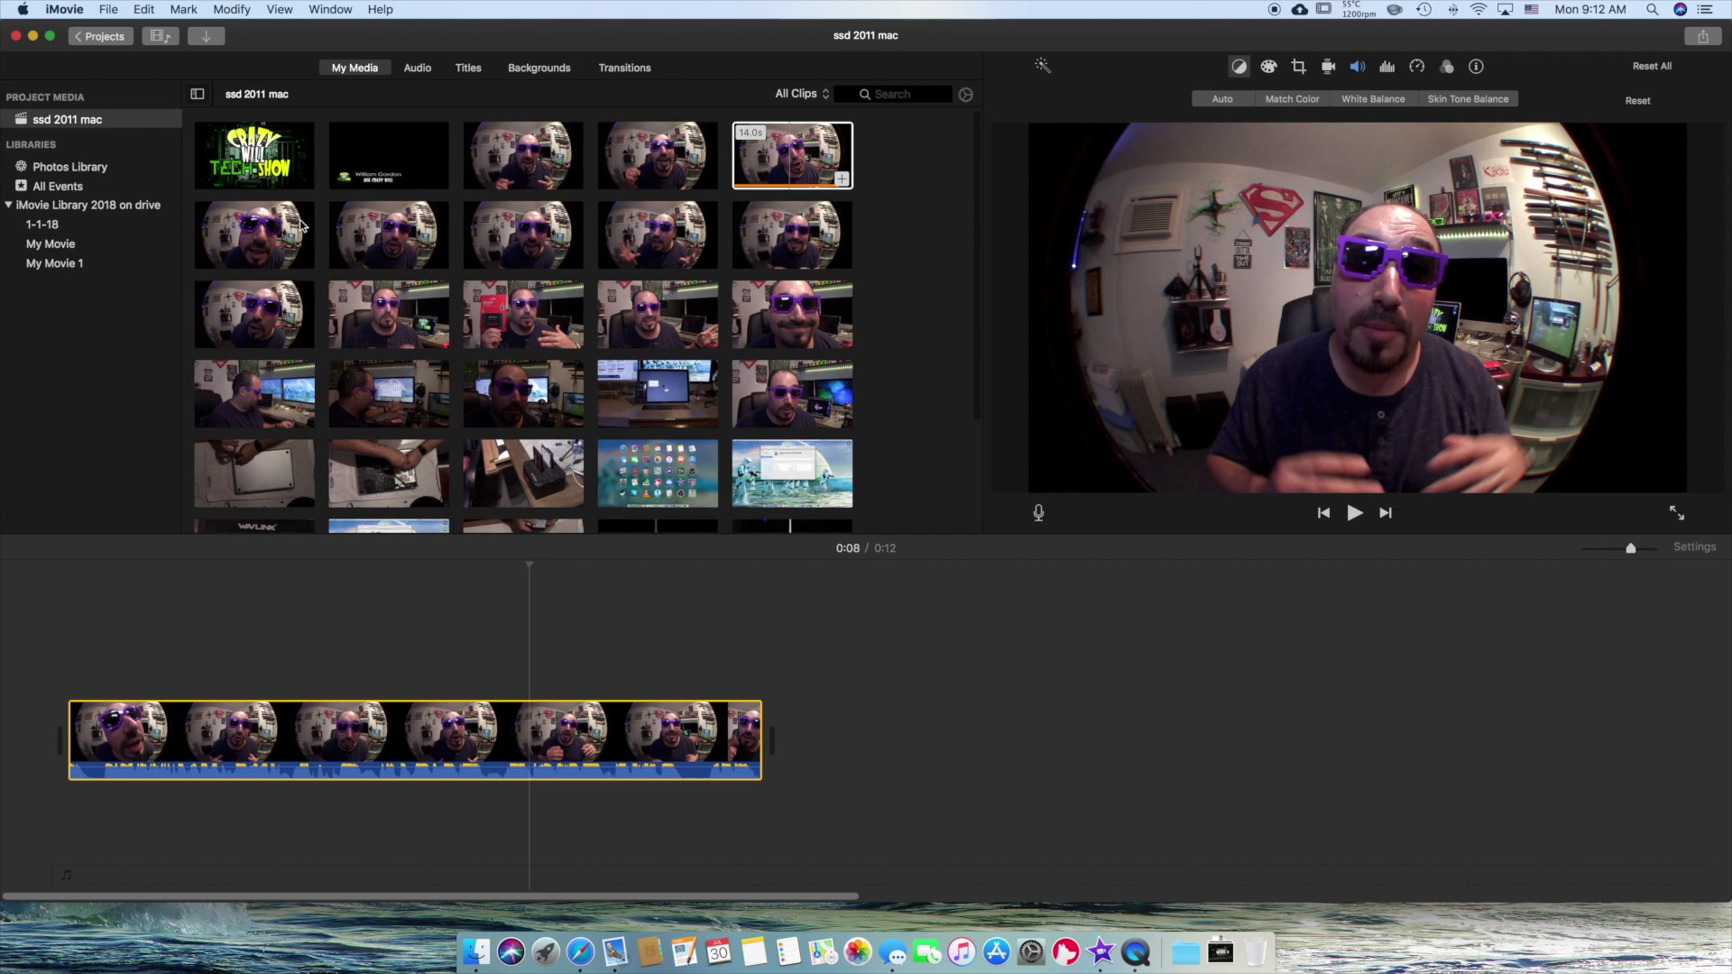
left_click(261, 158)
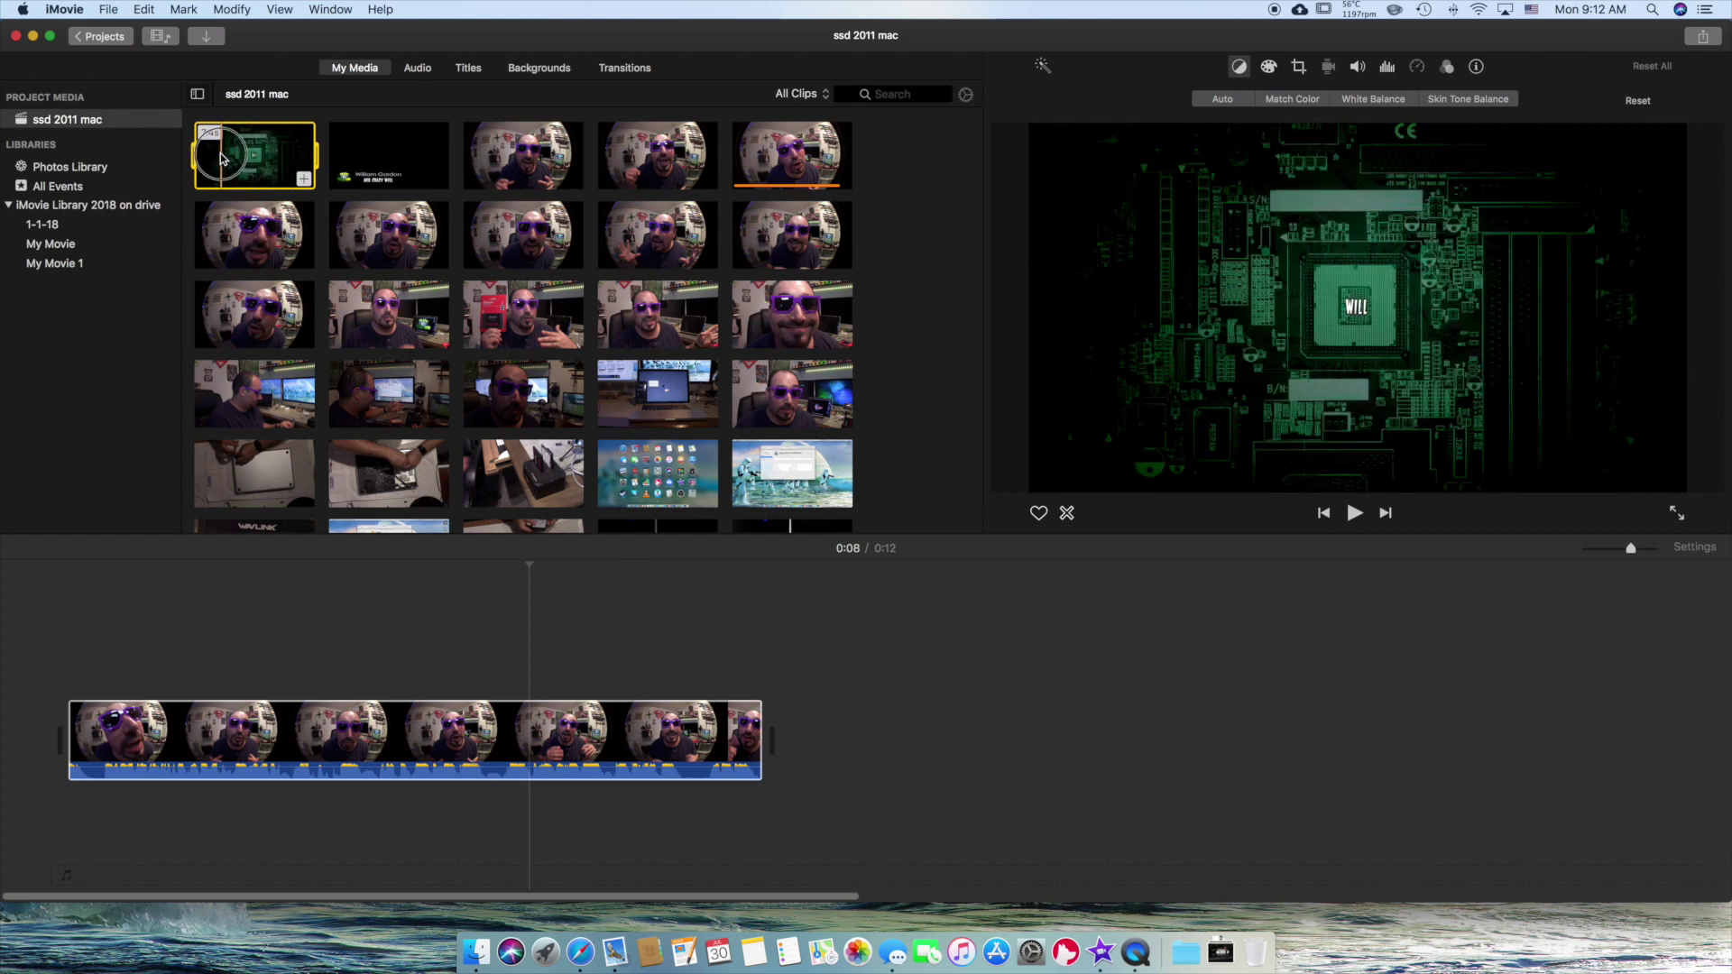
left_click_drag(293, 153, 870, 757)
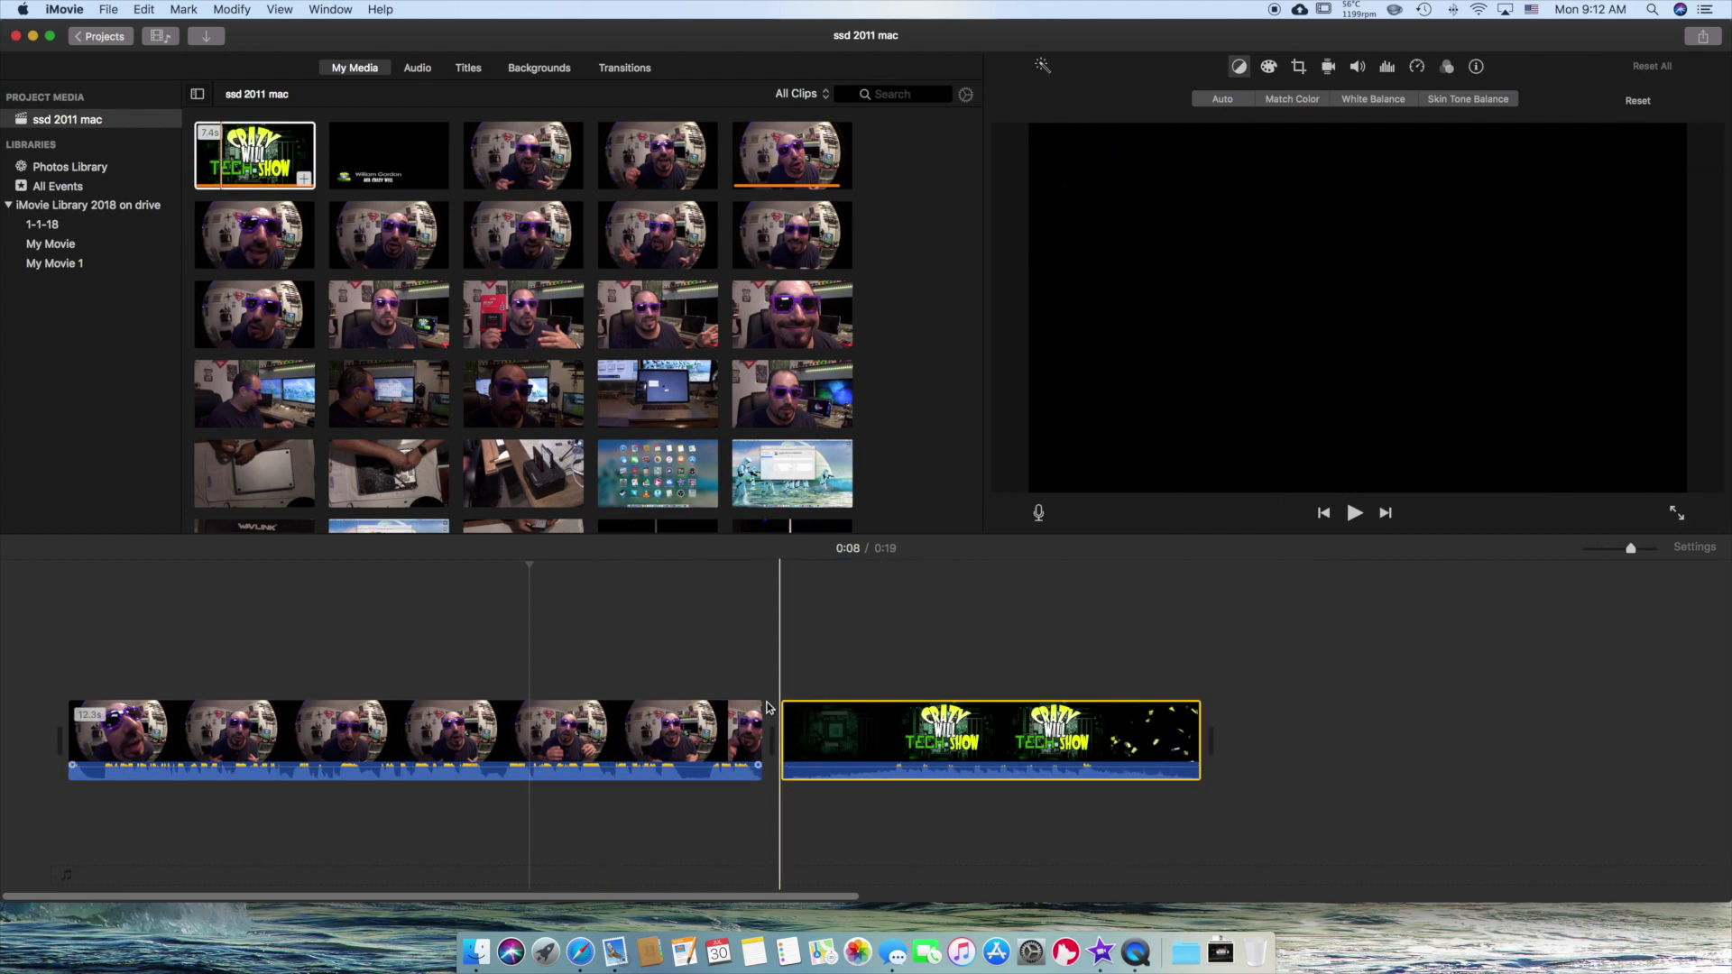
left_click(741, 664)
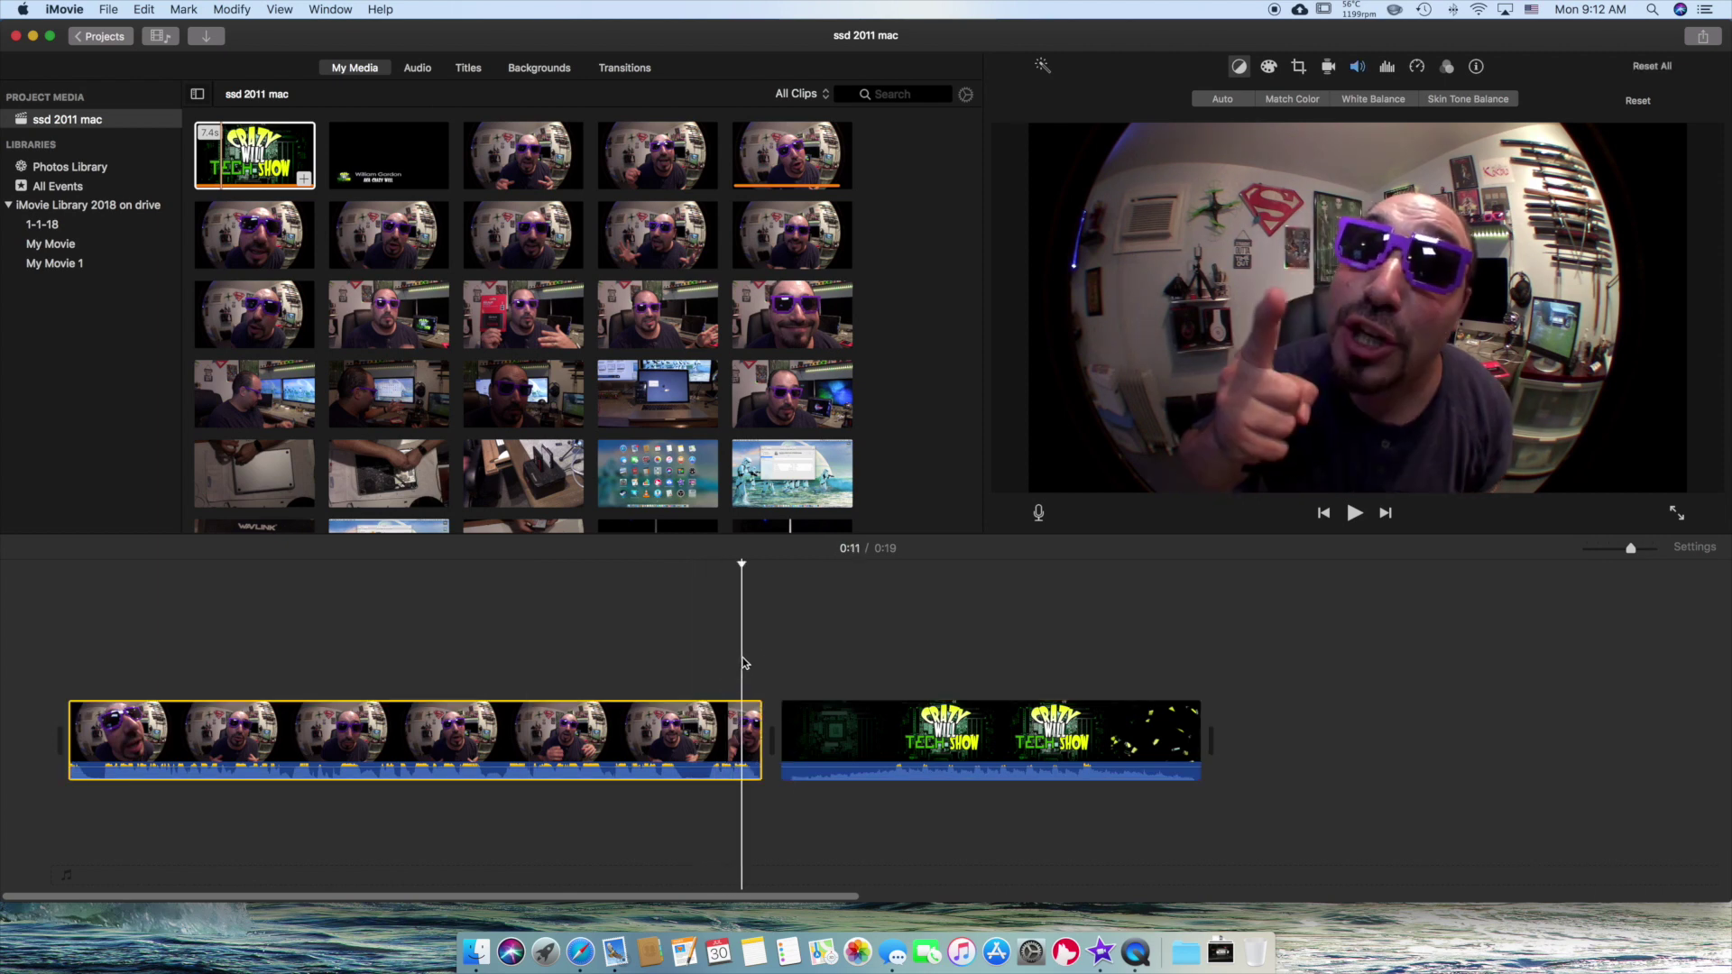
key("space")
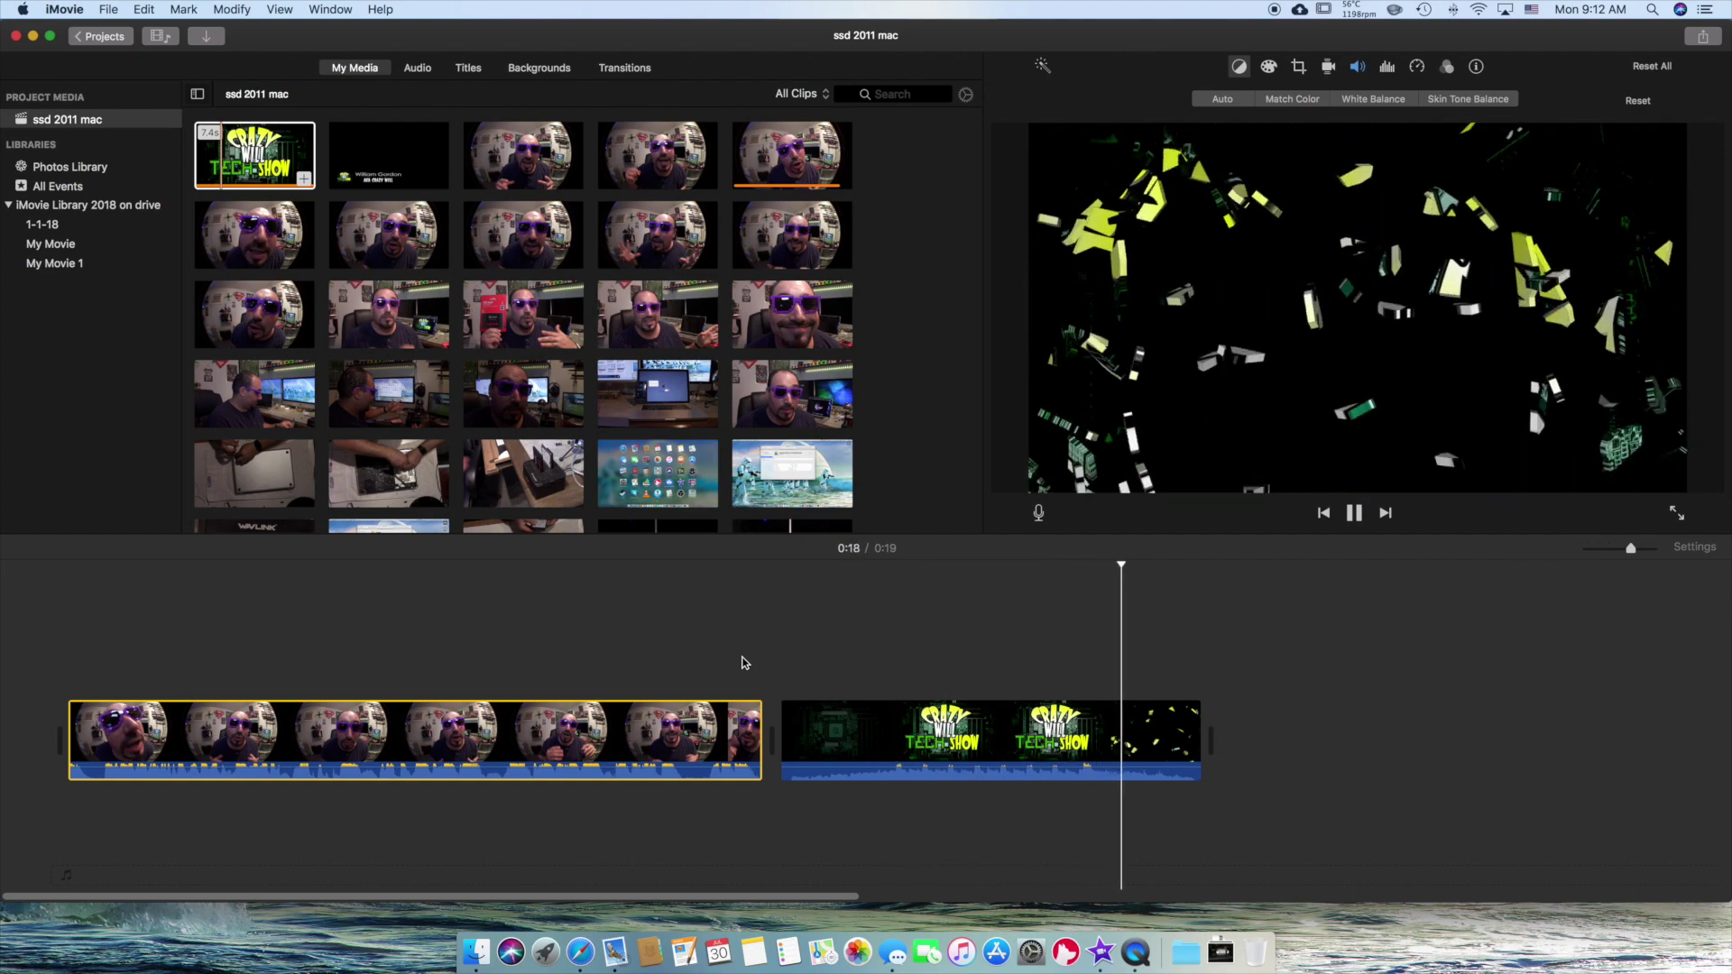
key("space")
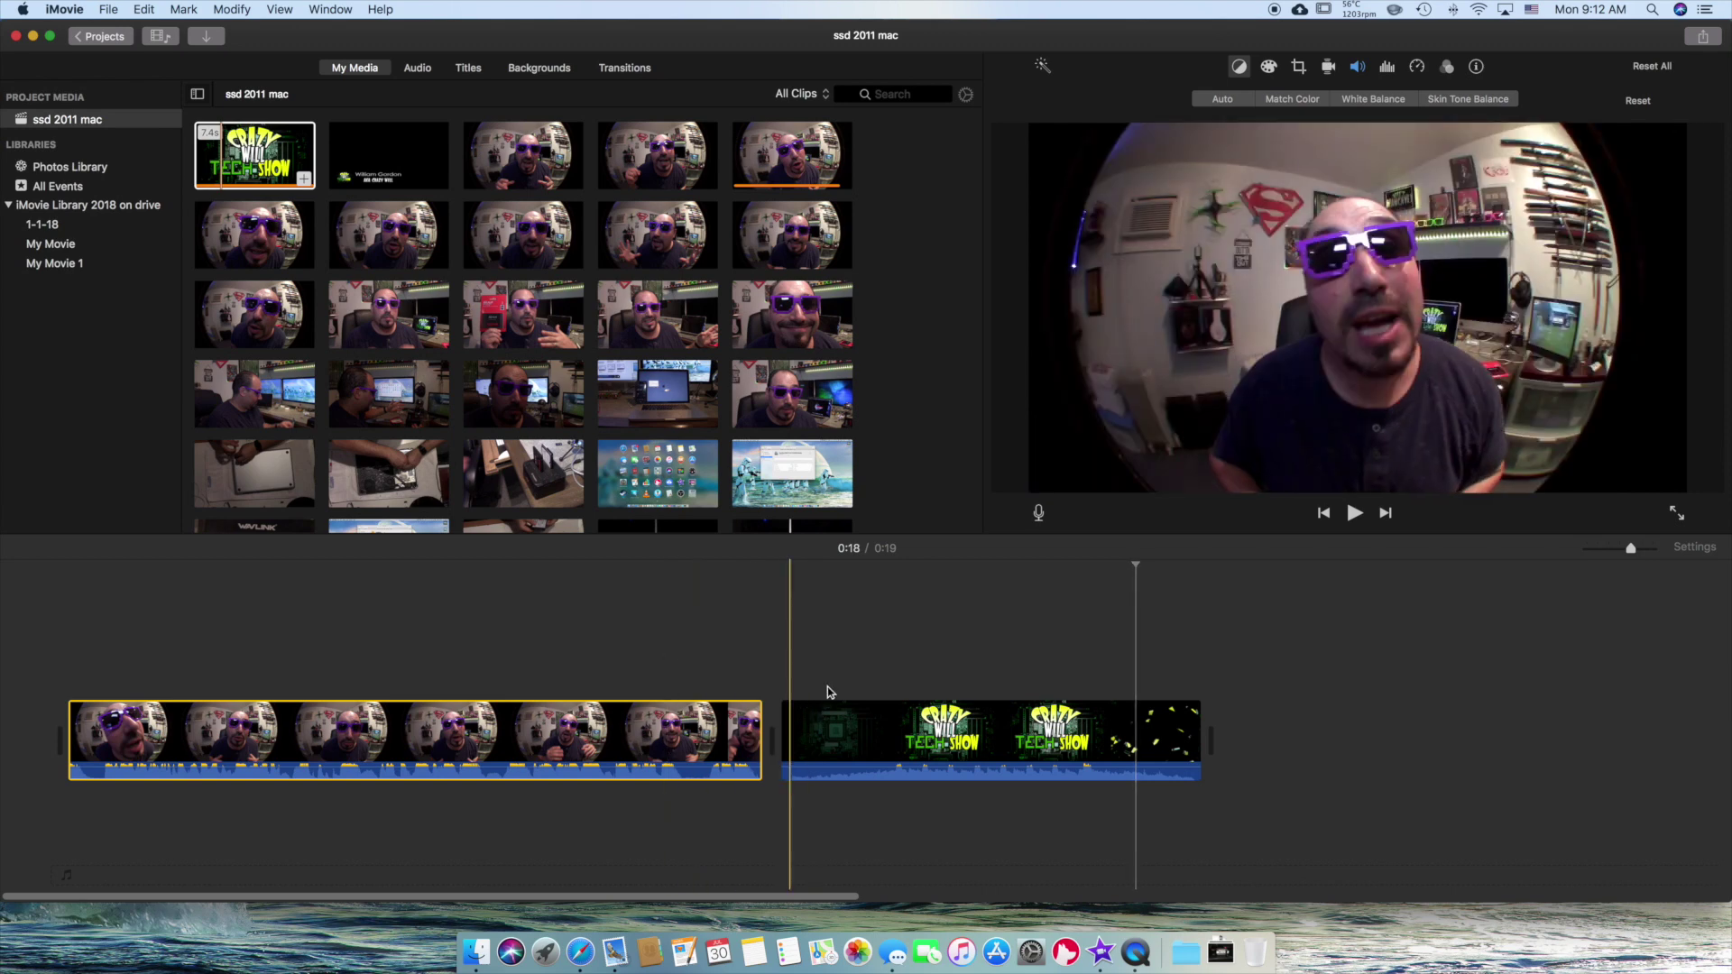
Overlay a second intro copy above it and trim the lower copy to 5.1 seconds
left_click(841, 735)
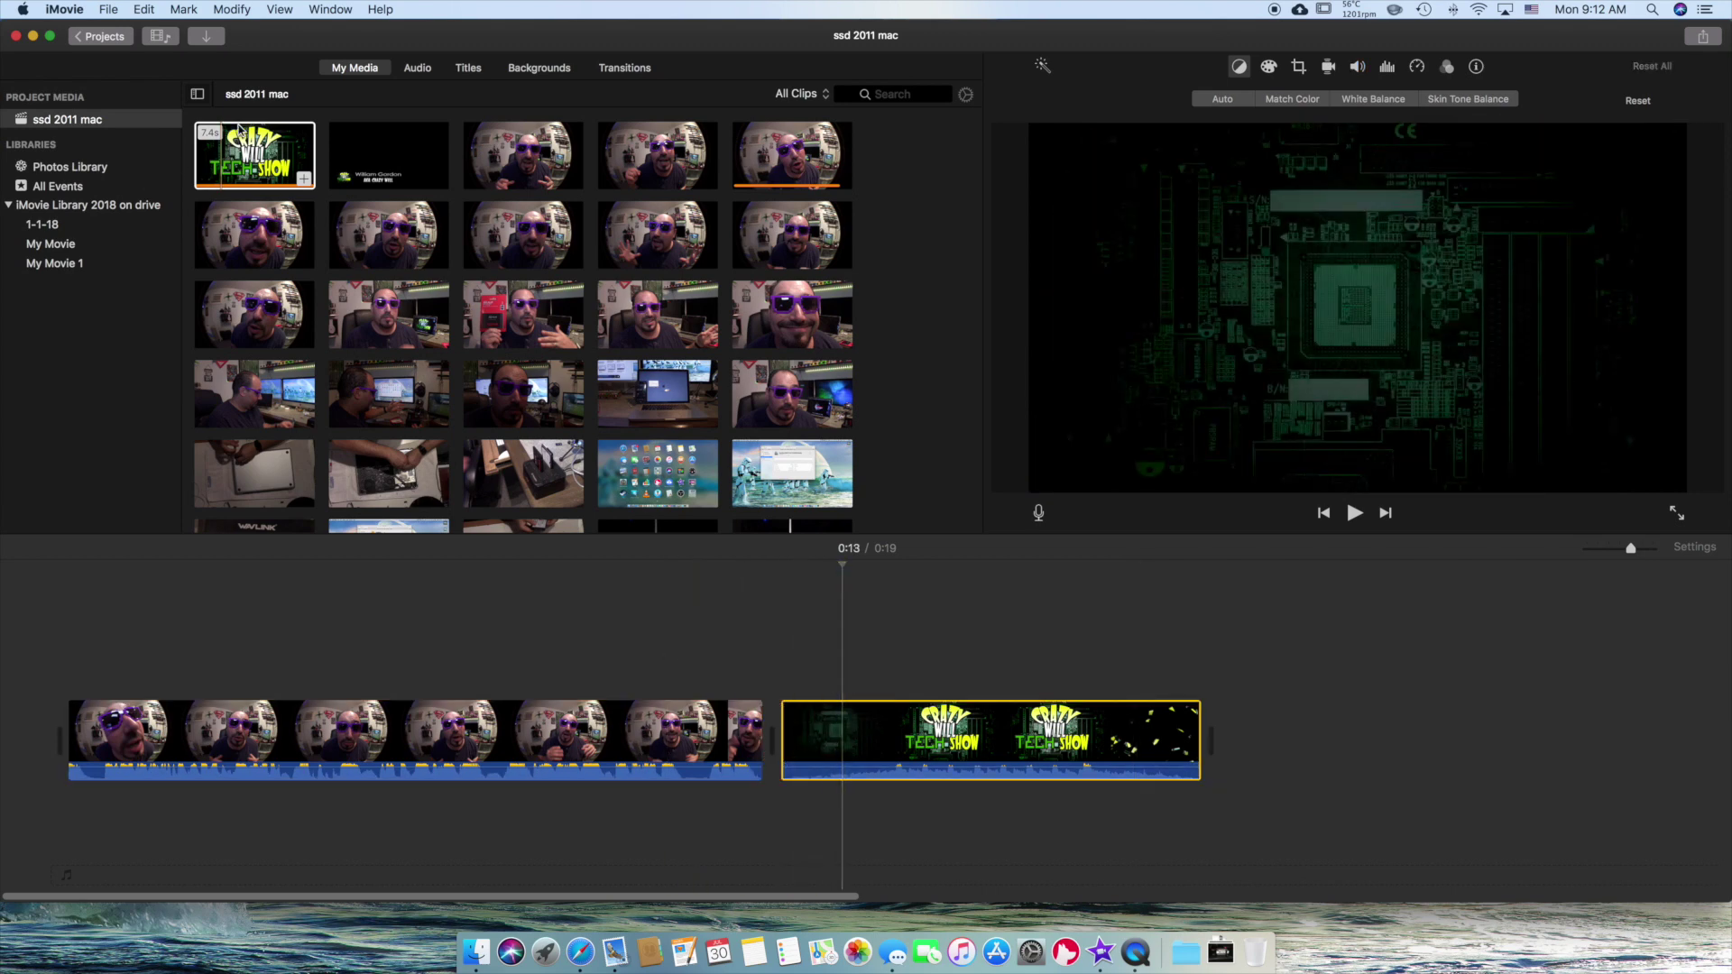
left_click_drag(254, 155, 785, 638)
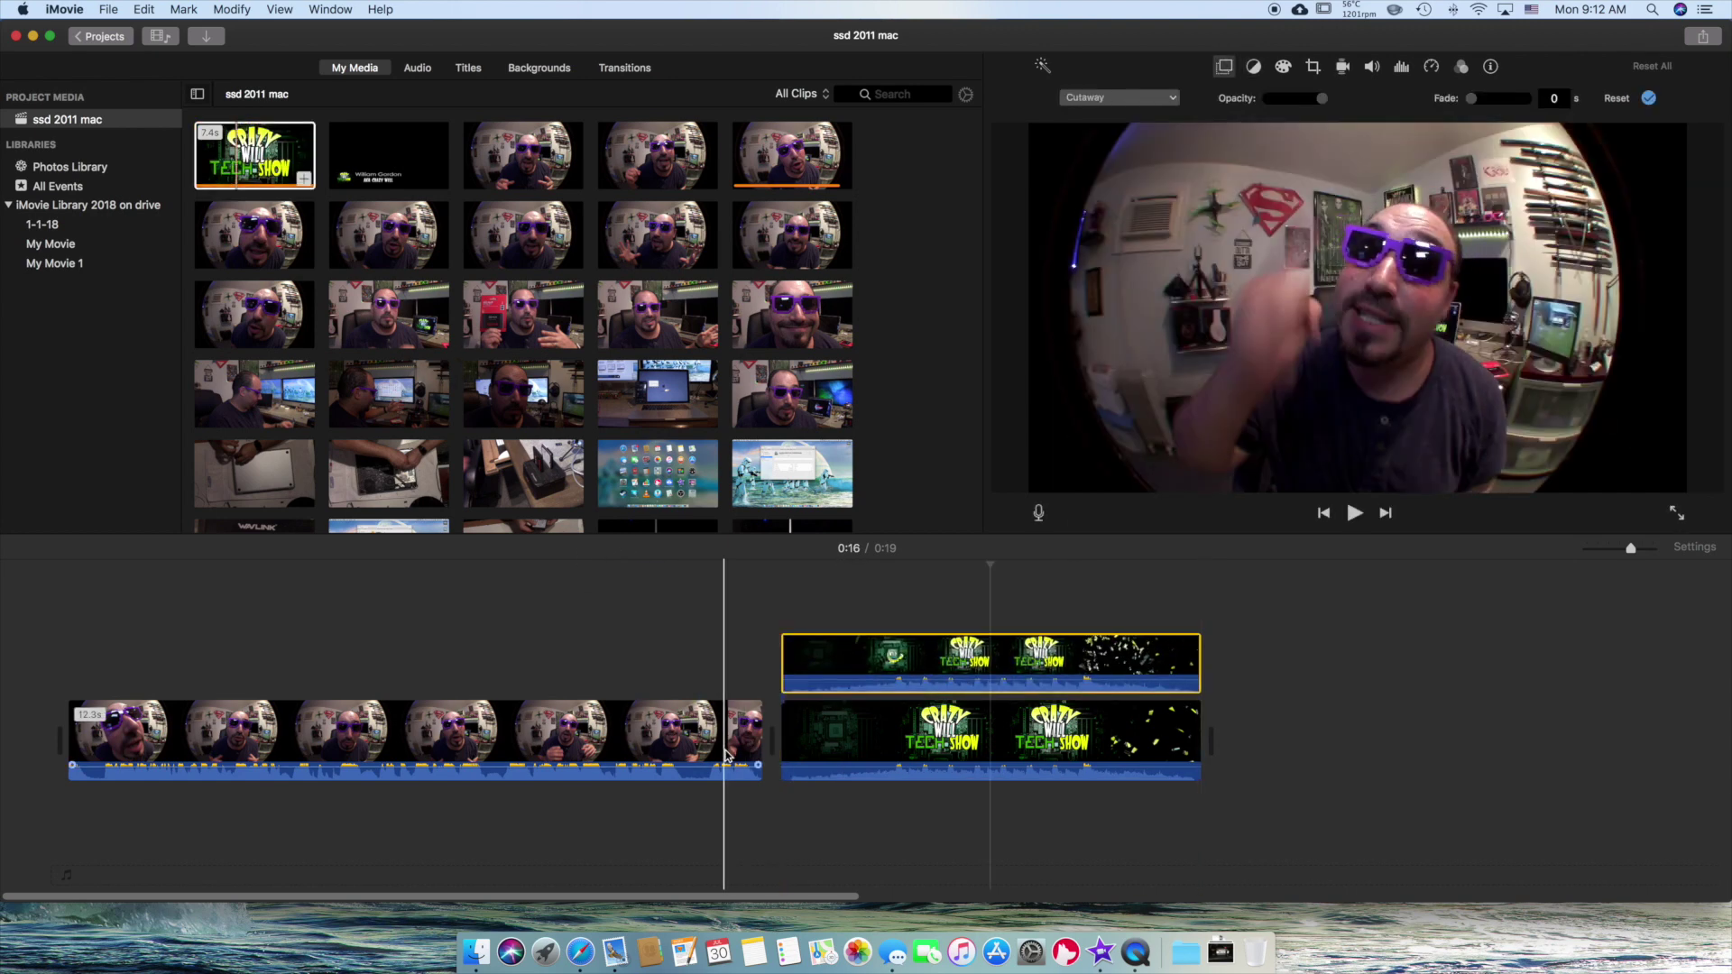
scroll(1200, 728, "right", 1)
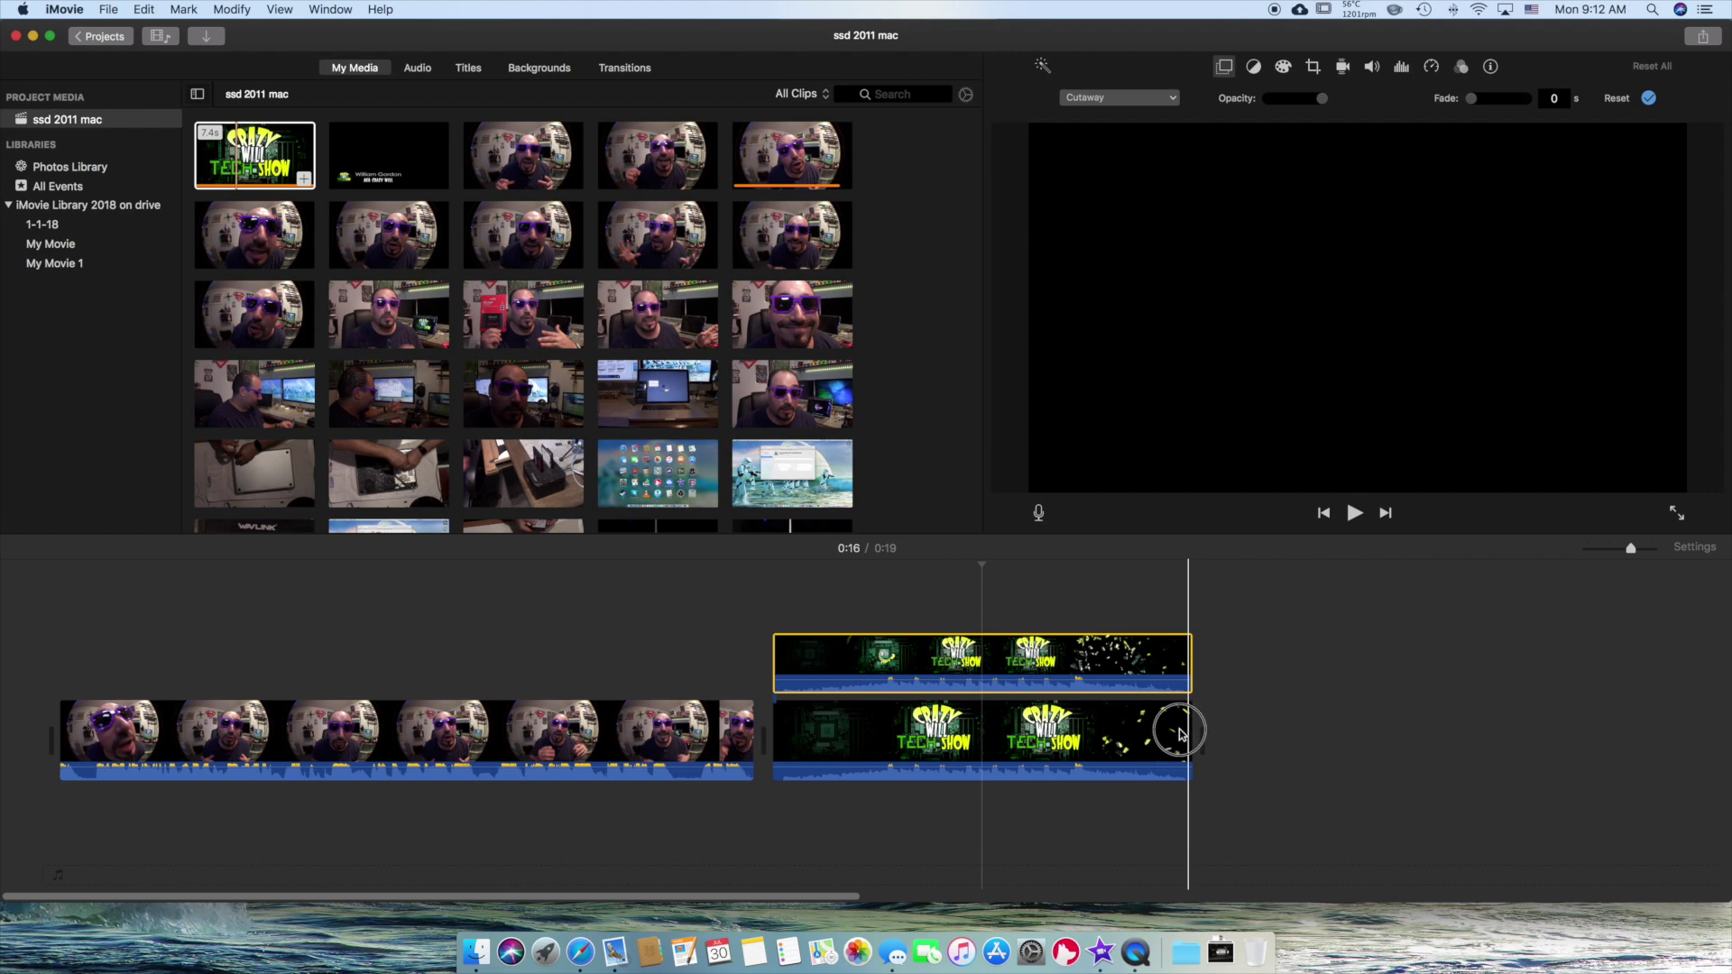
left_click_drag(1191, 727, 1053, 738)
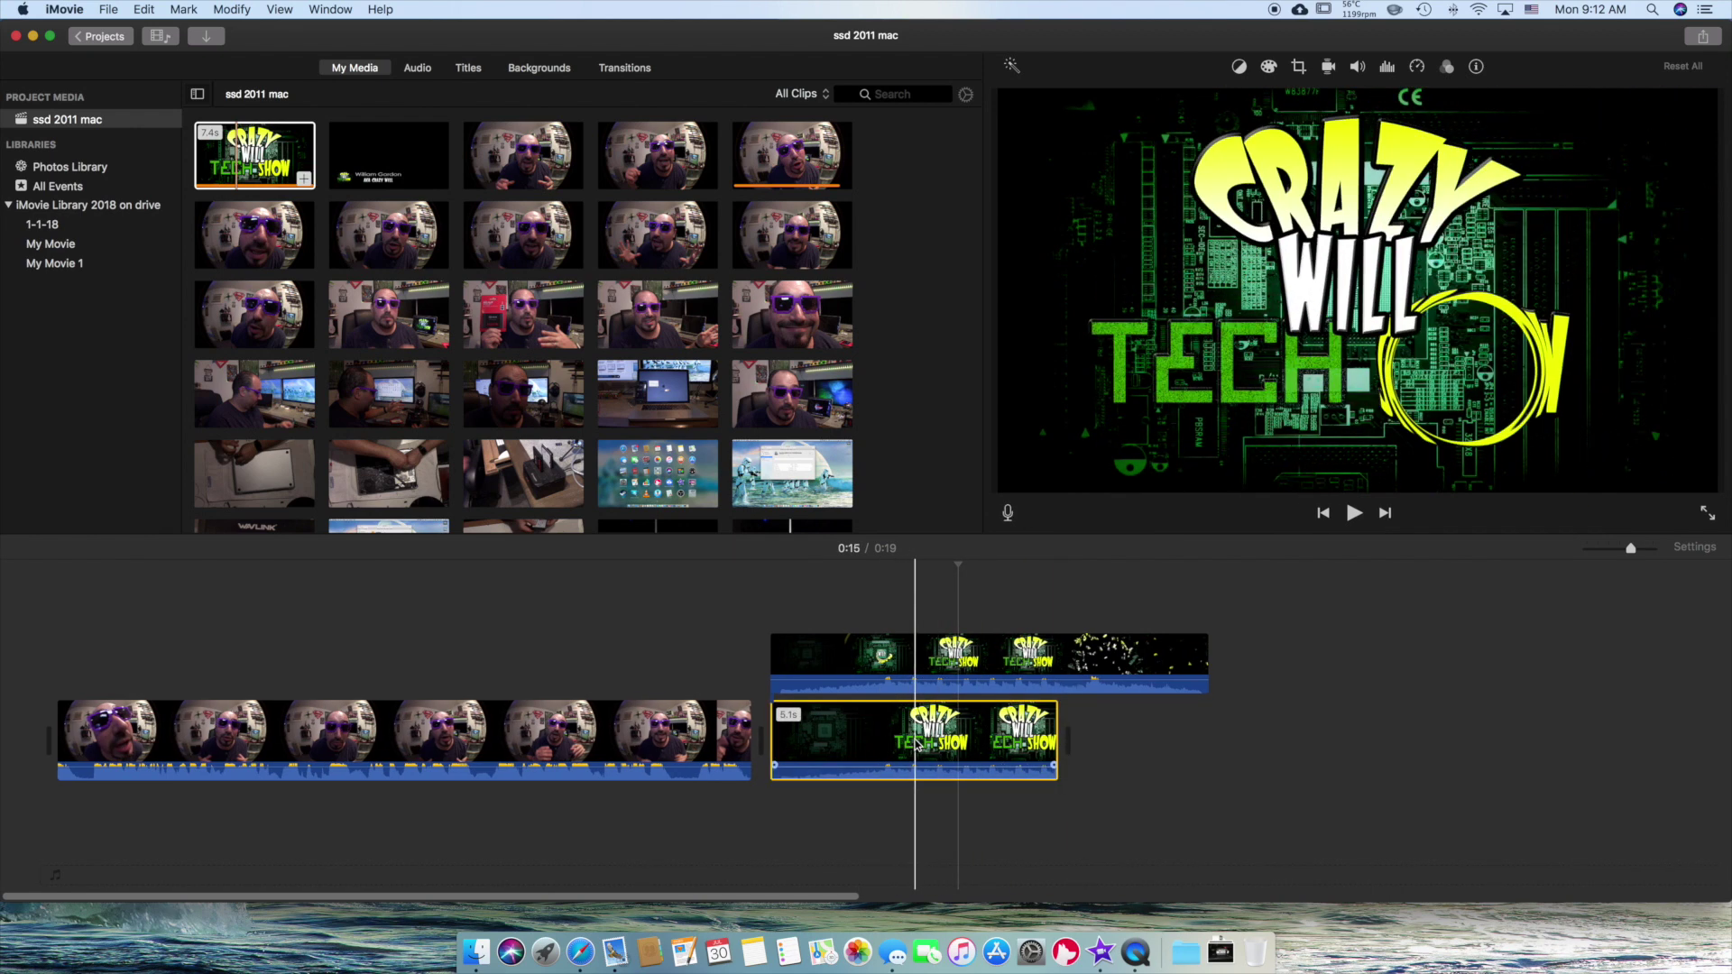
Detach the lower intro copy's audio and delete the separated audio clip
right_click(916, 743)
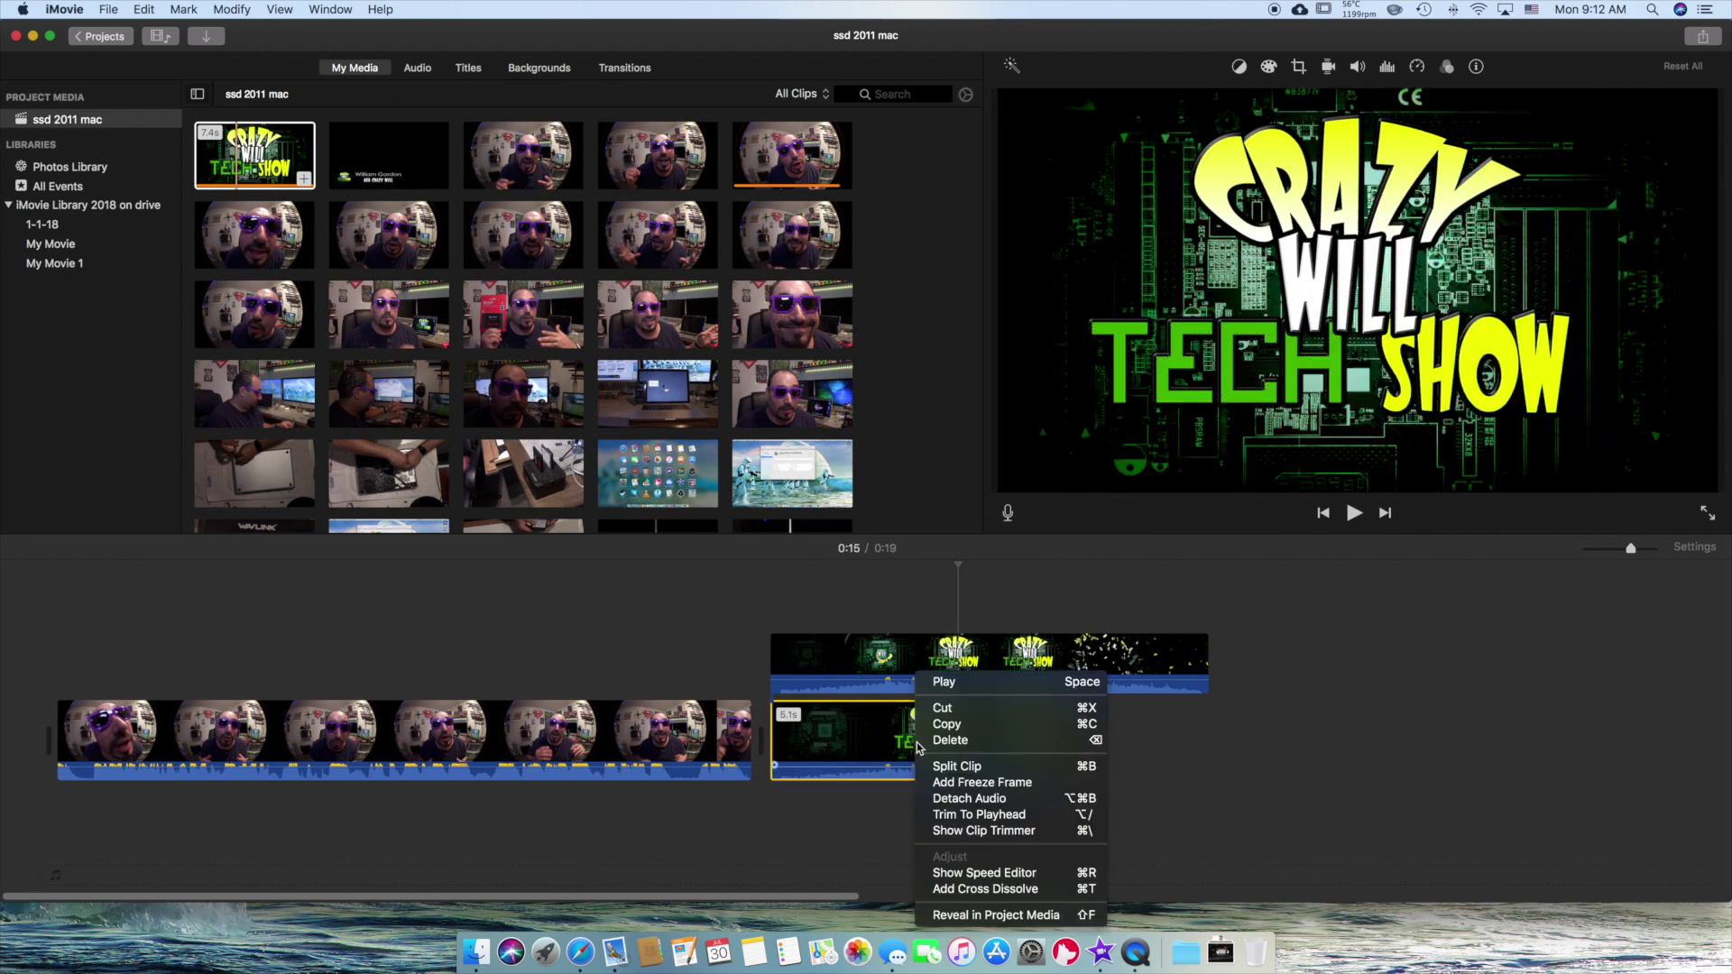
left_click(1012, 802)
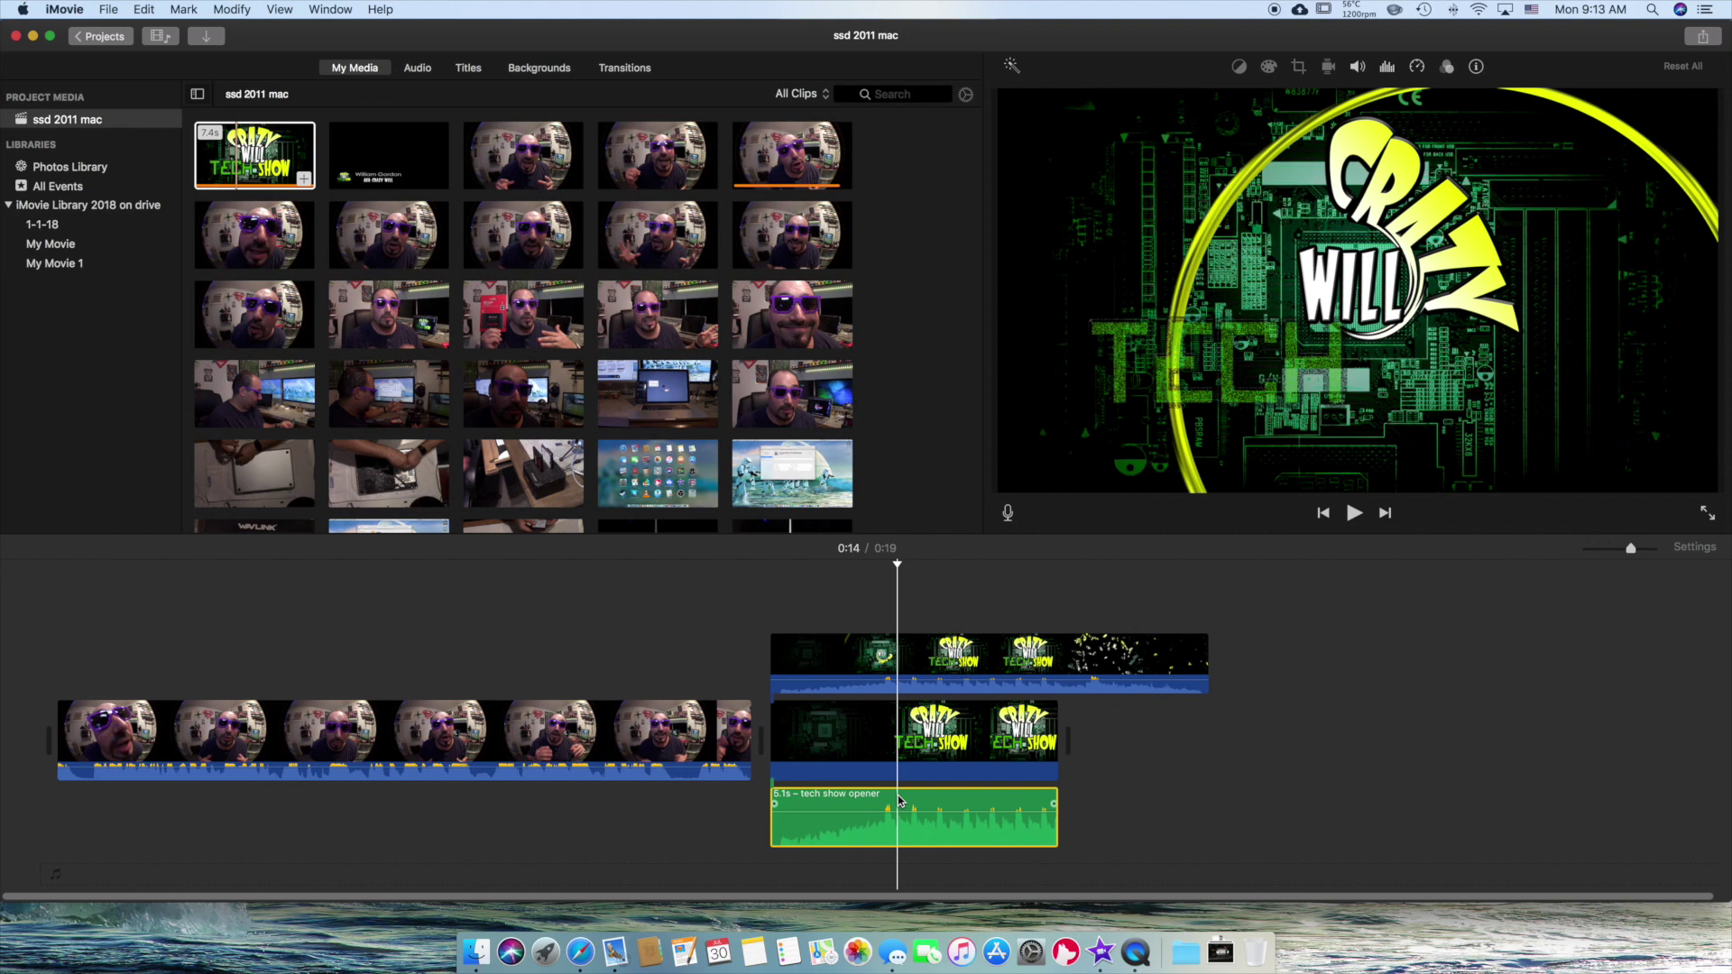
key("Delete")
Open the upper intro copy's options, then pick the desk-view presenter clip in the library
right_click(947, 661)
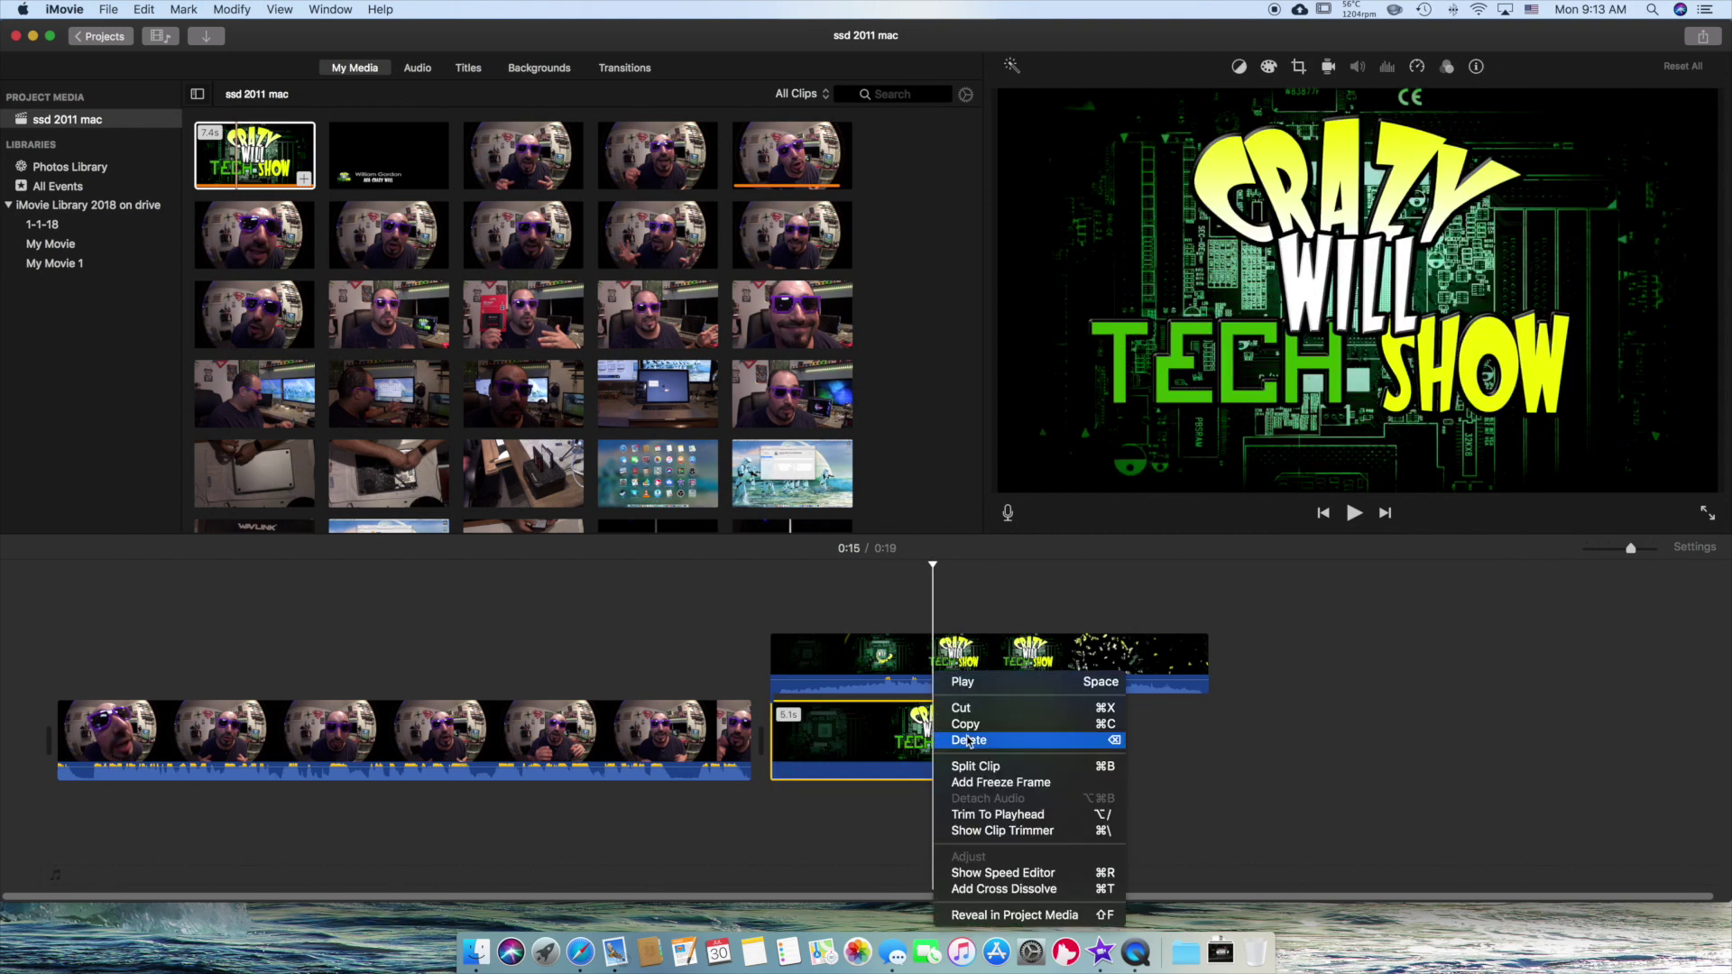
right_click(1004, 661)
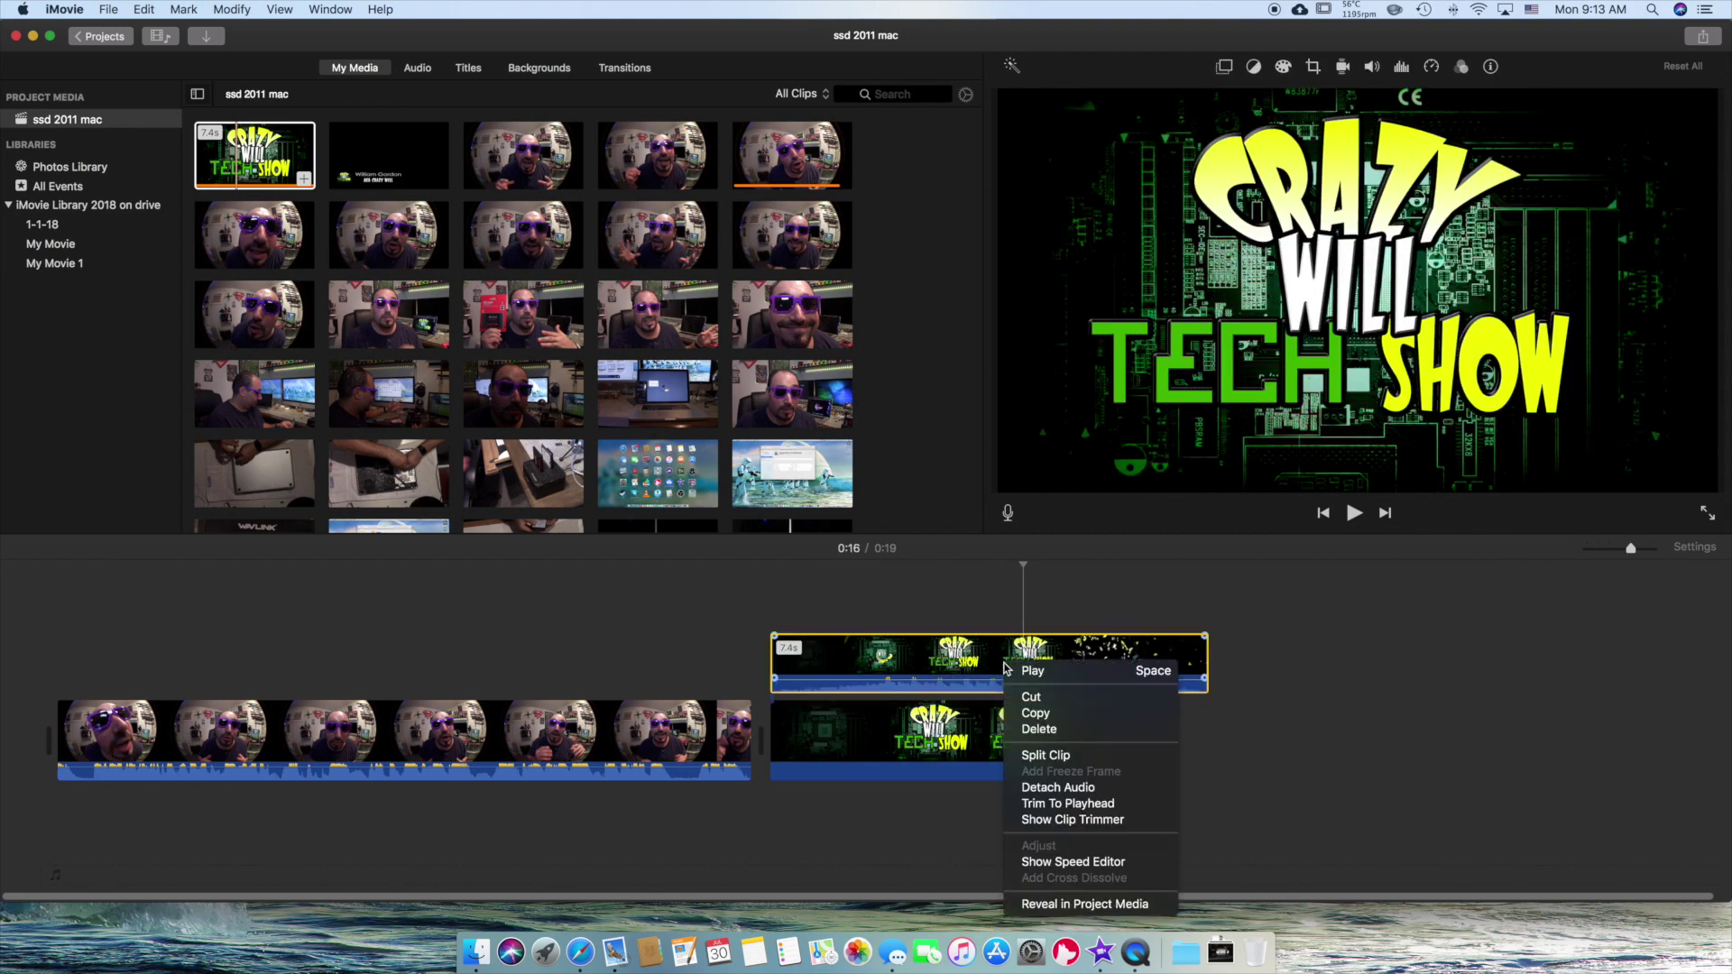
left_click(1092, 789)
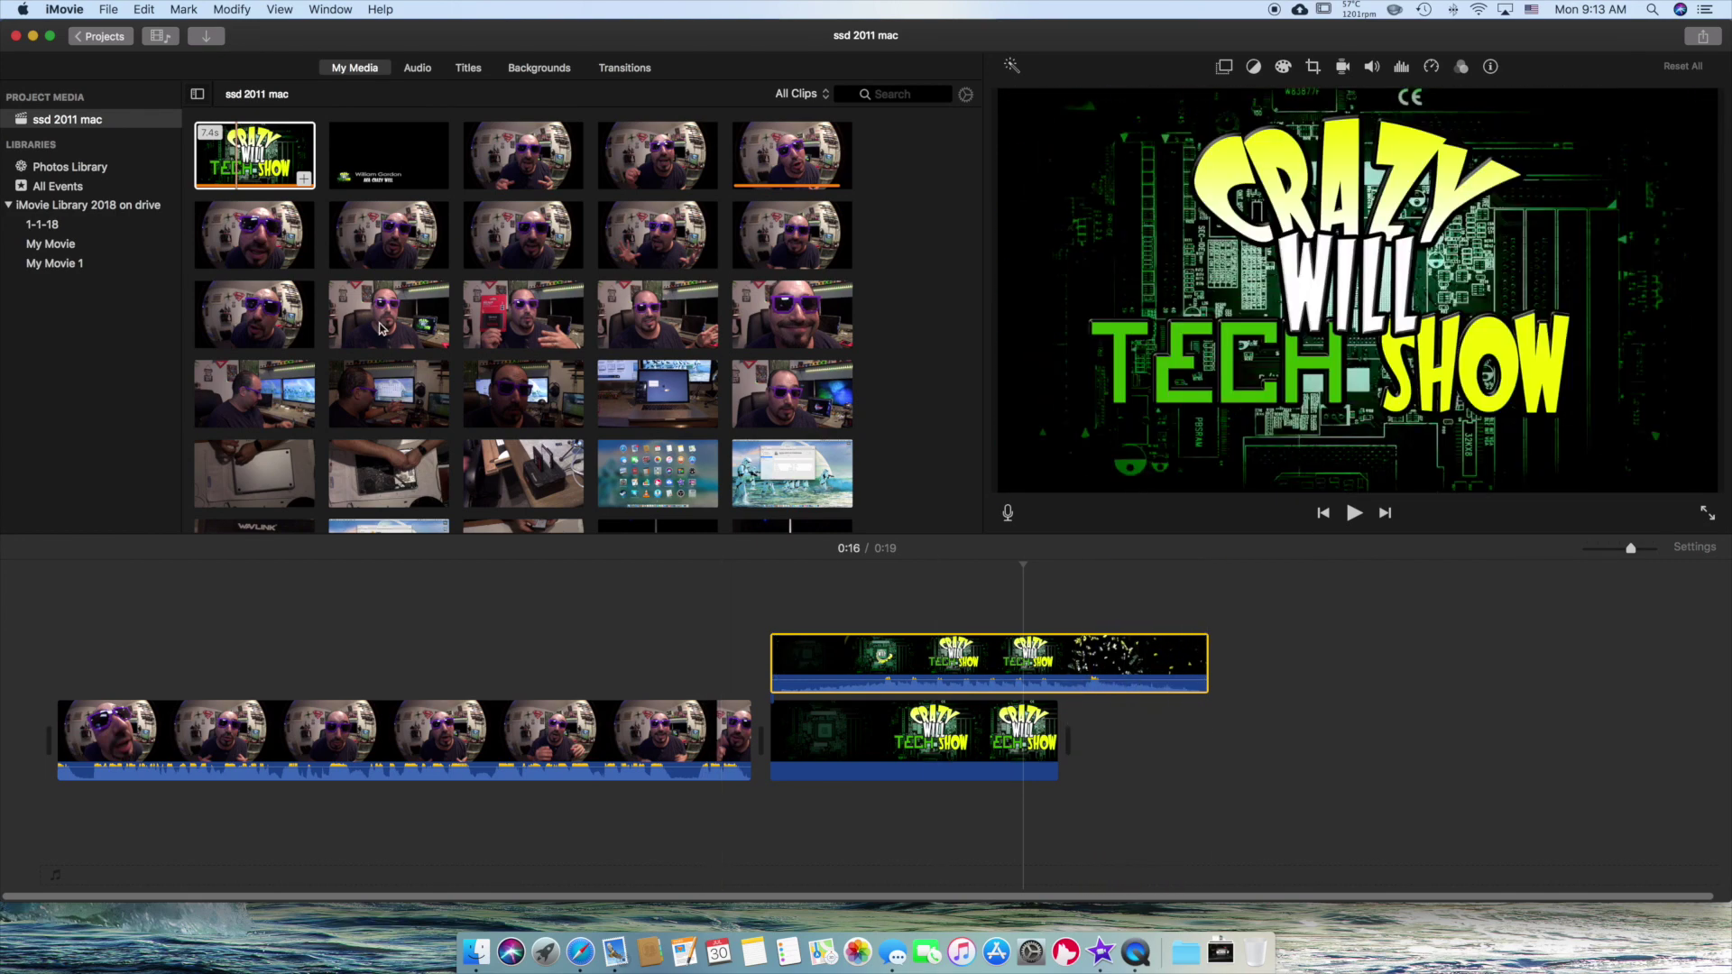
left_click(406, 331)
Place the desk-view presenter clip after the intro, then select and nudge the lower intro clip
left_click_drag(350, 339, 1051, 756)
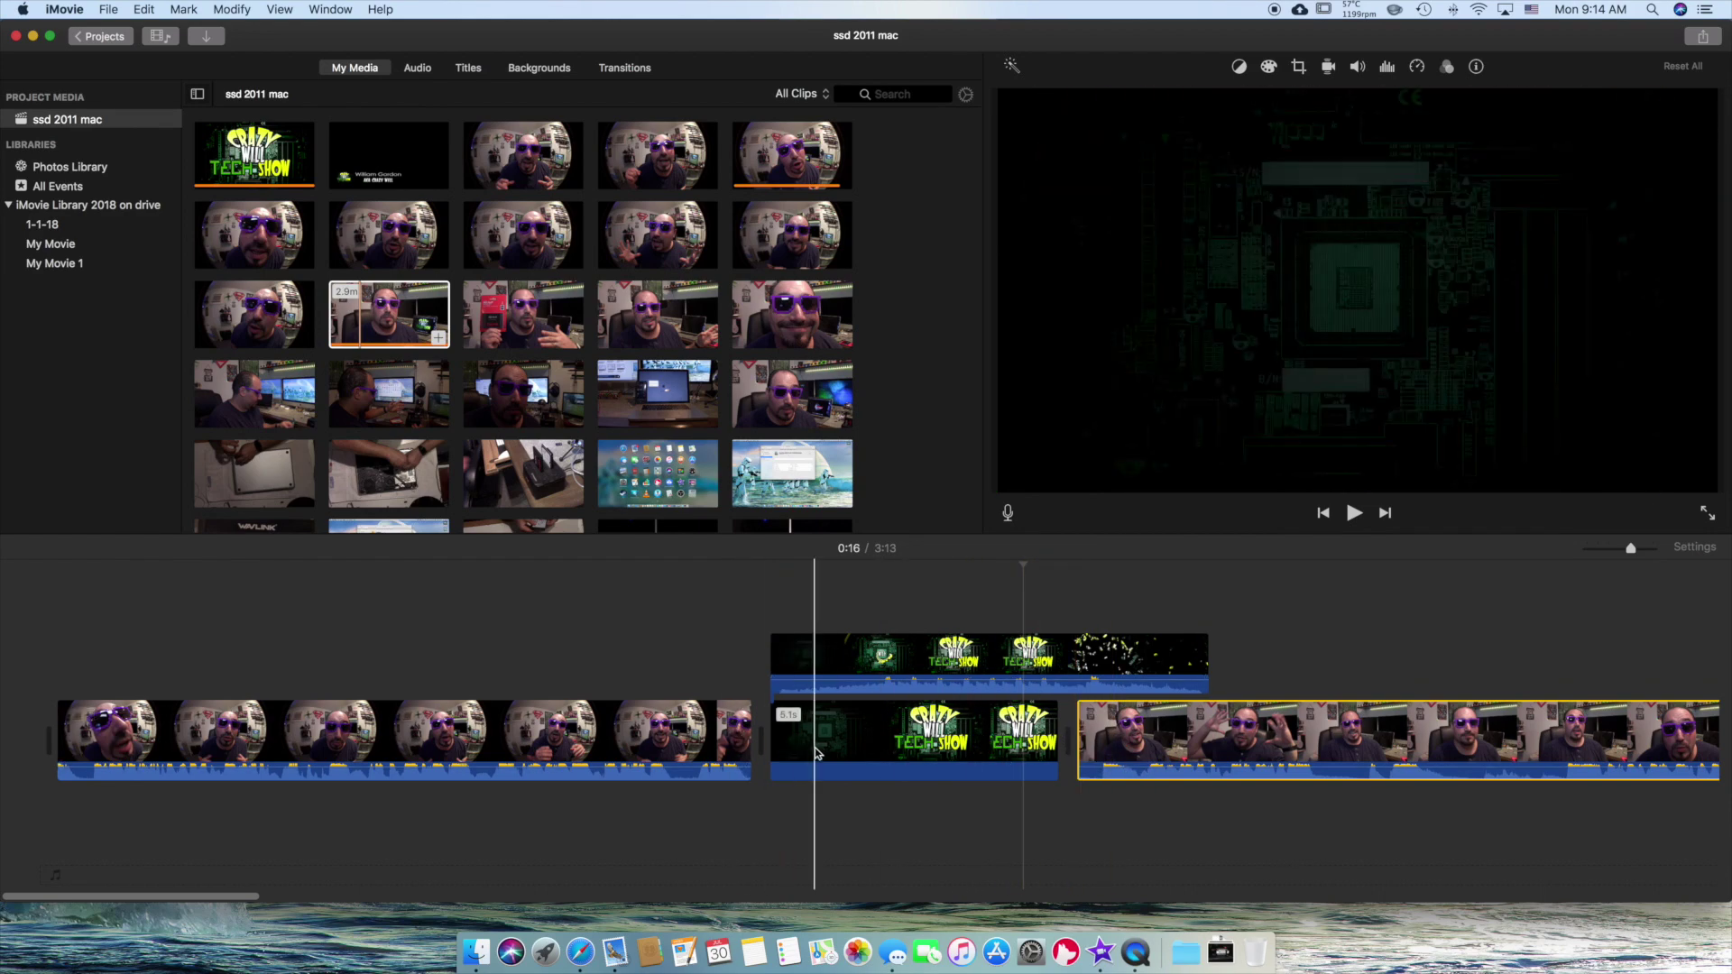
left_click(871, 738)
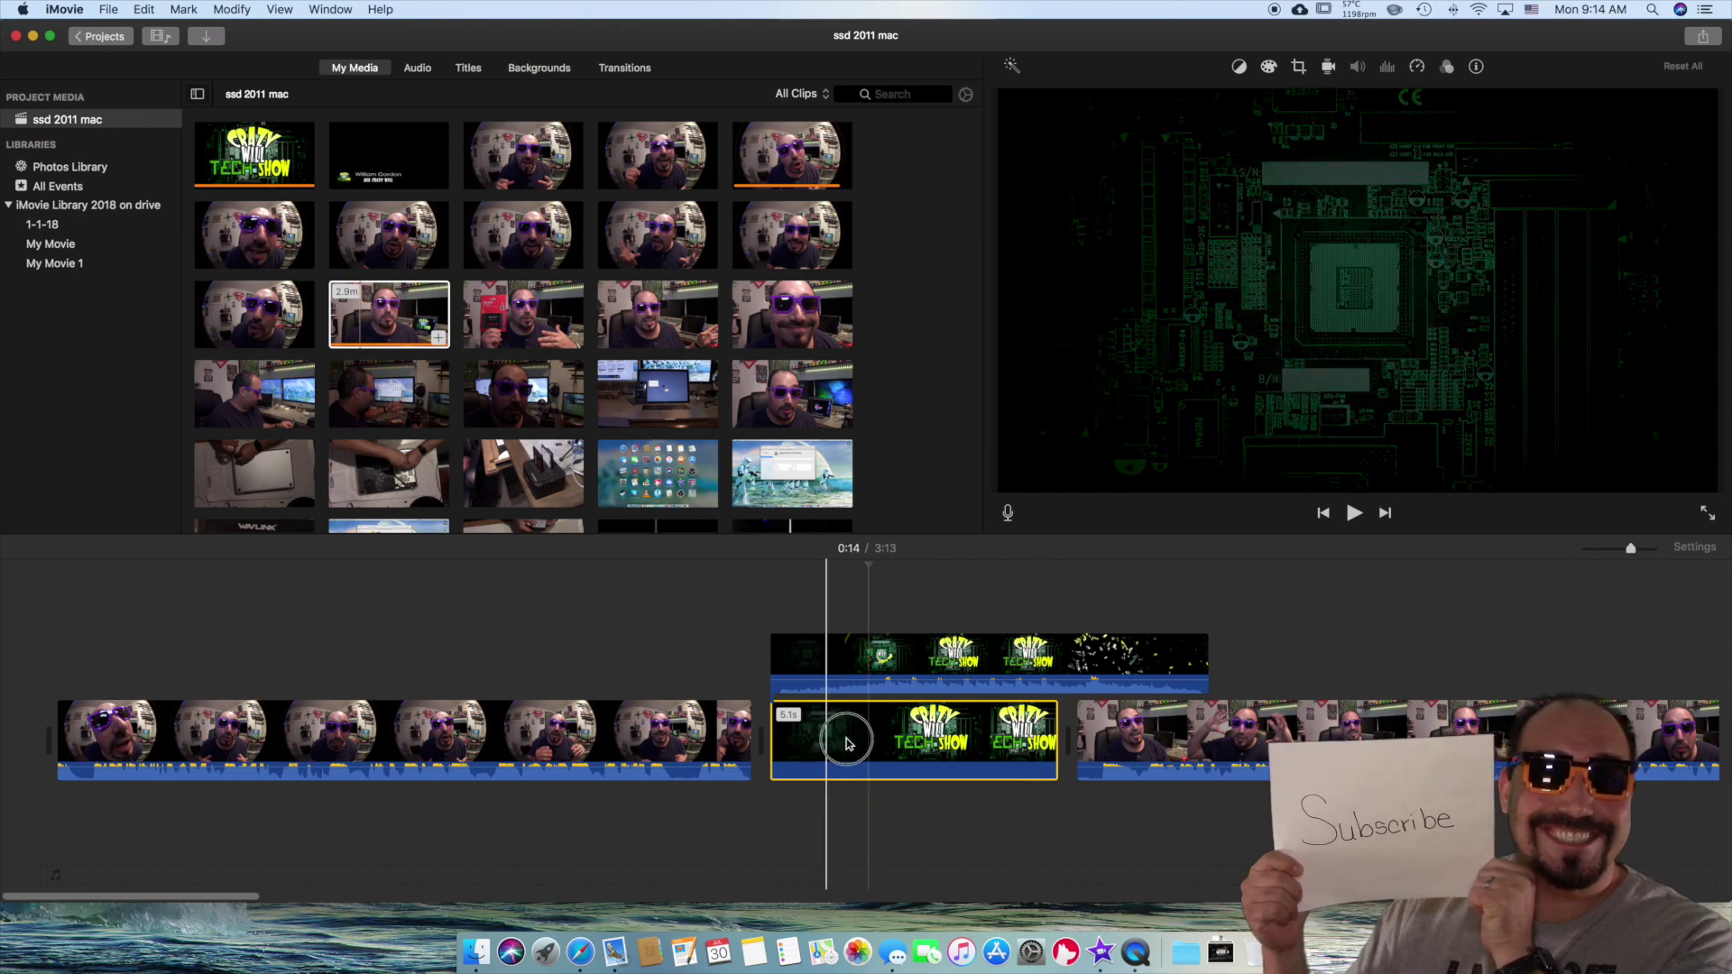
mouse_move(866, 749)
left_mouse_down()
mouse_move(996, 751)
mouse_move(880, 743)
left_mouse_up()
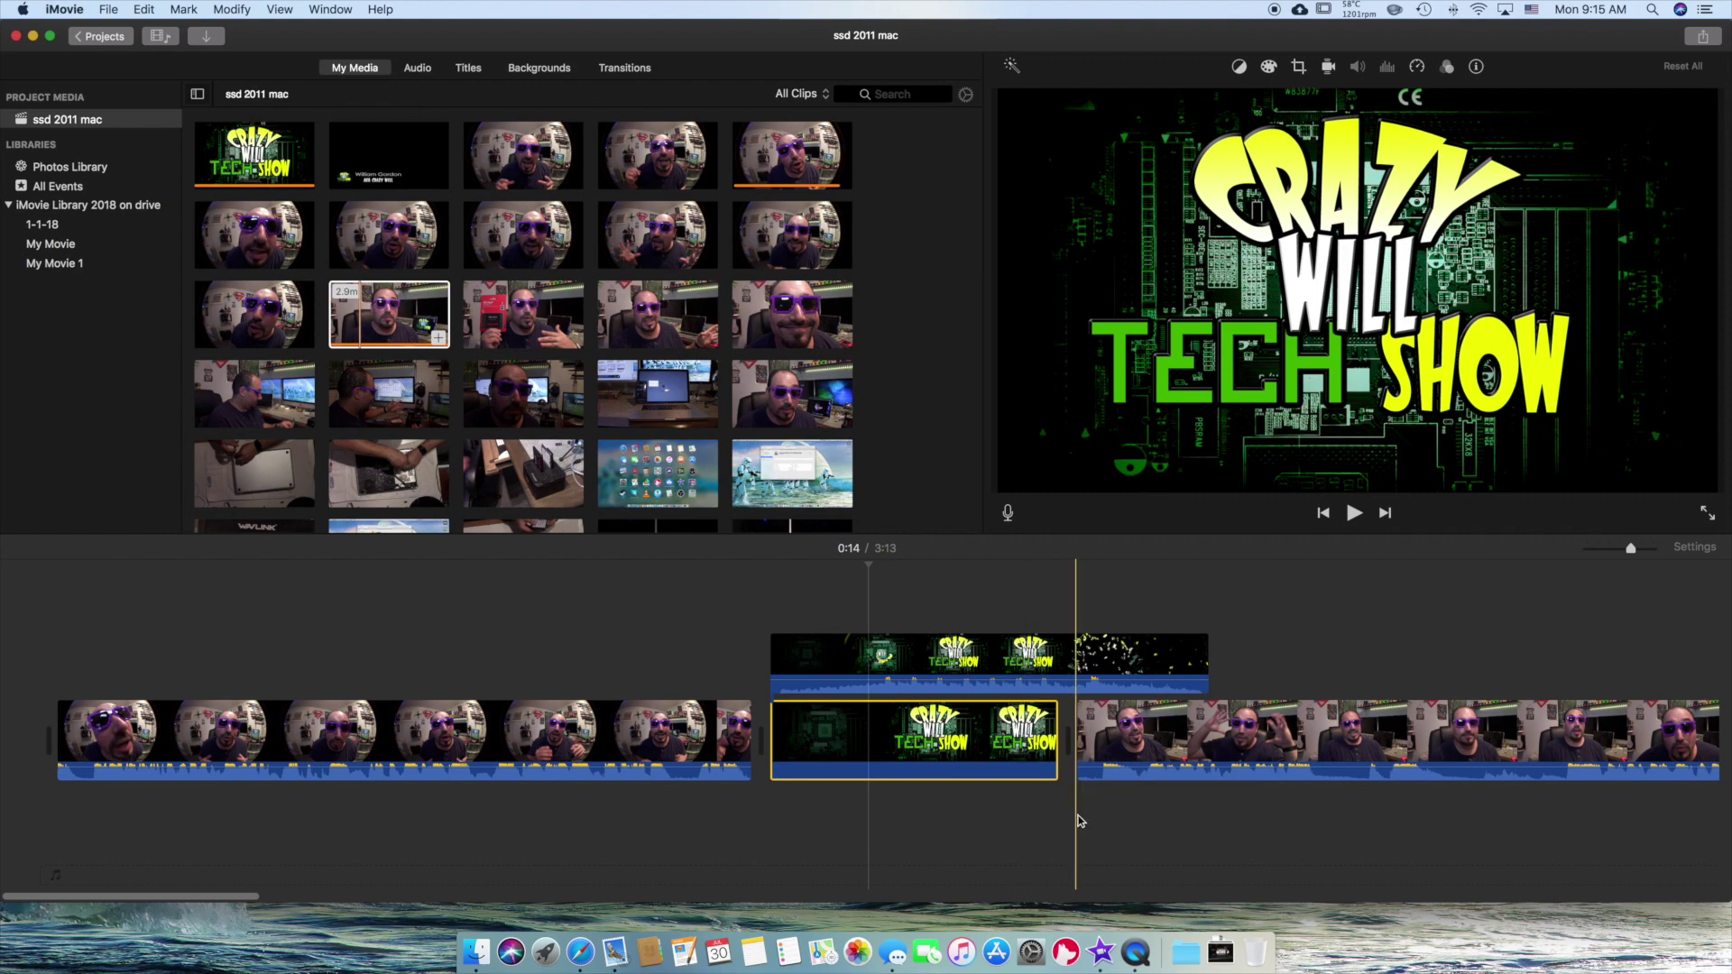
scroll(1101, 807, "right", 5)
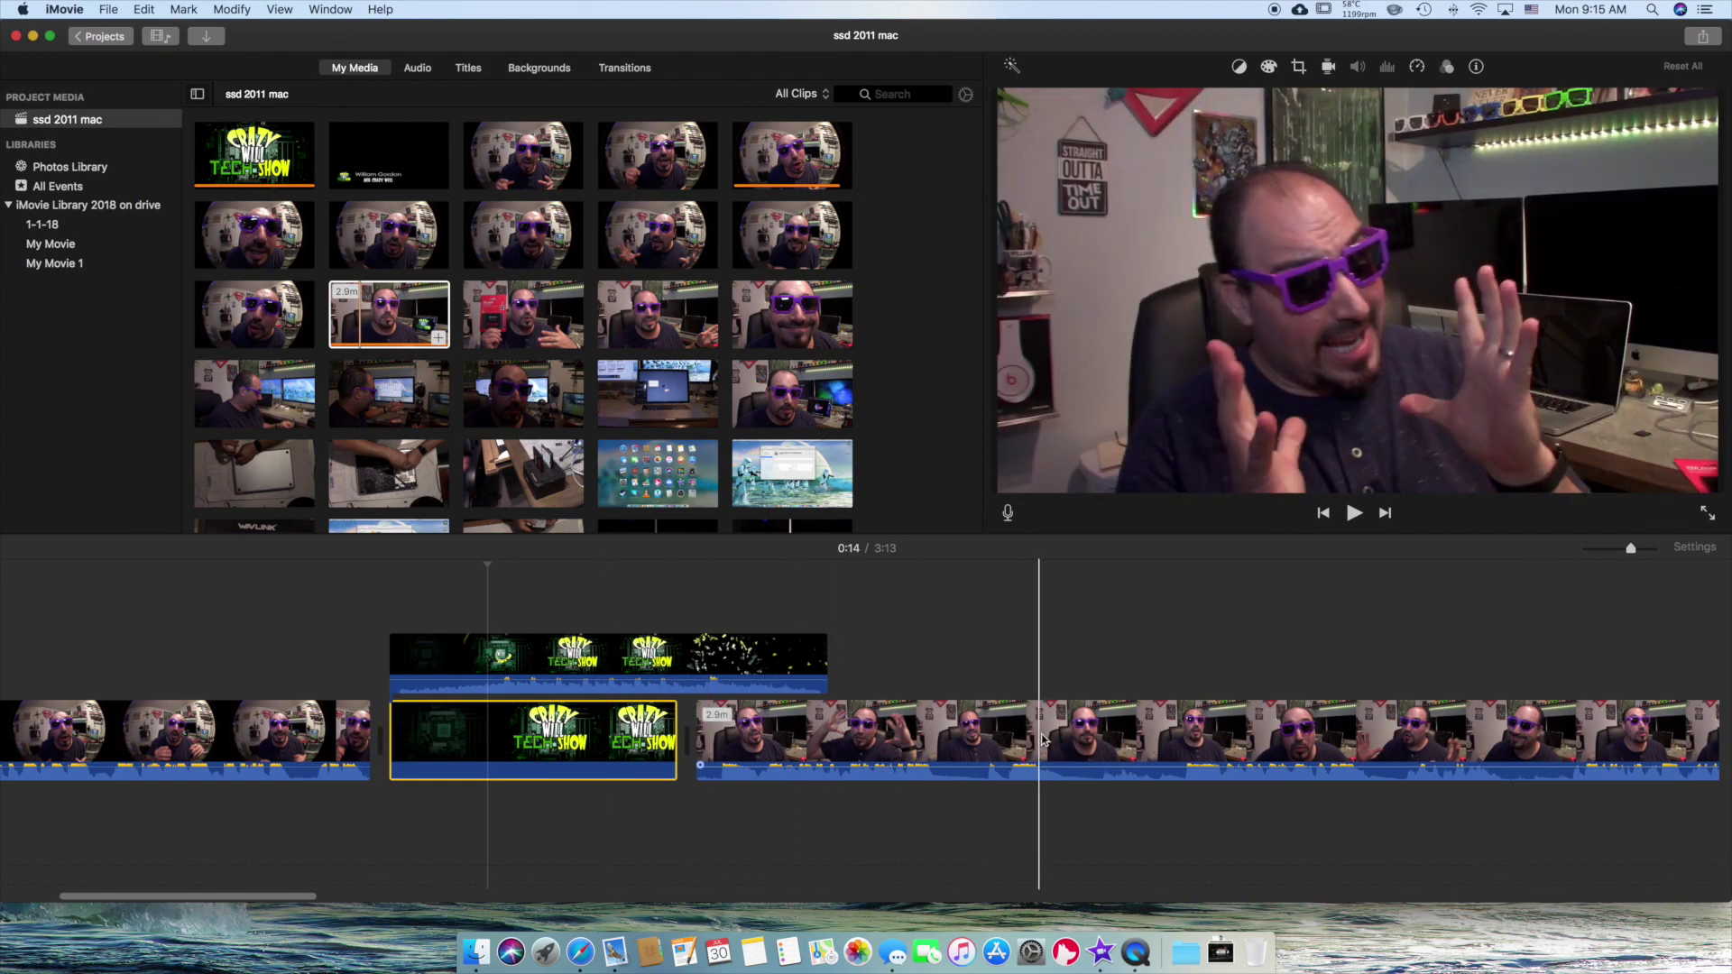
scroll(1042, 740, "left", 1)
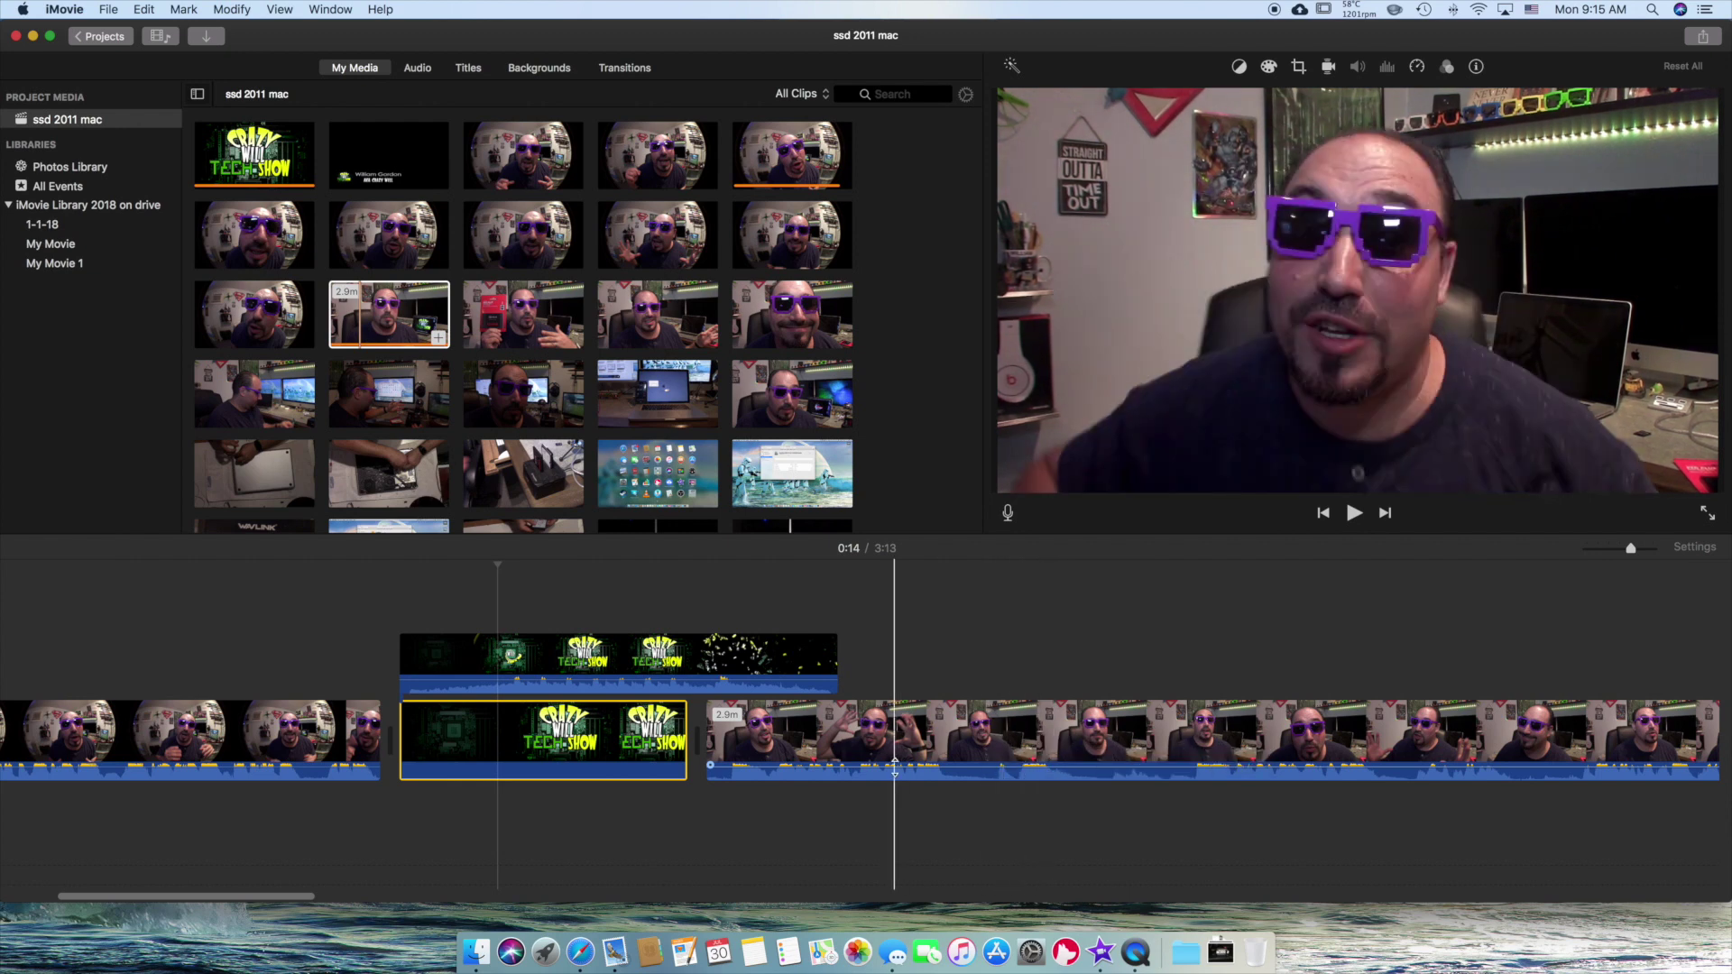
scroll(979, 776, "left", 2)
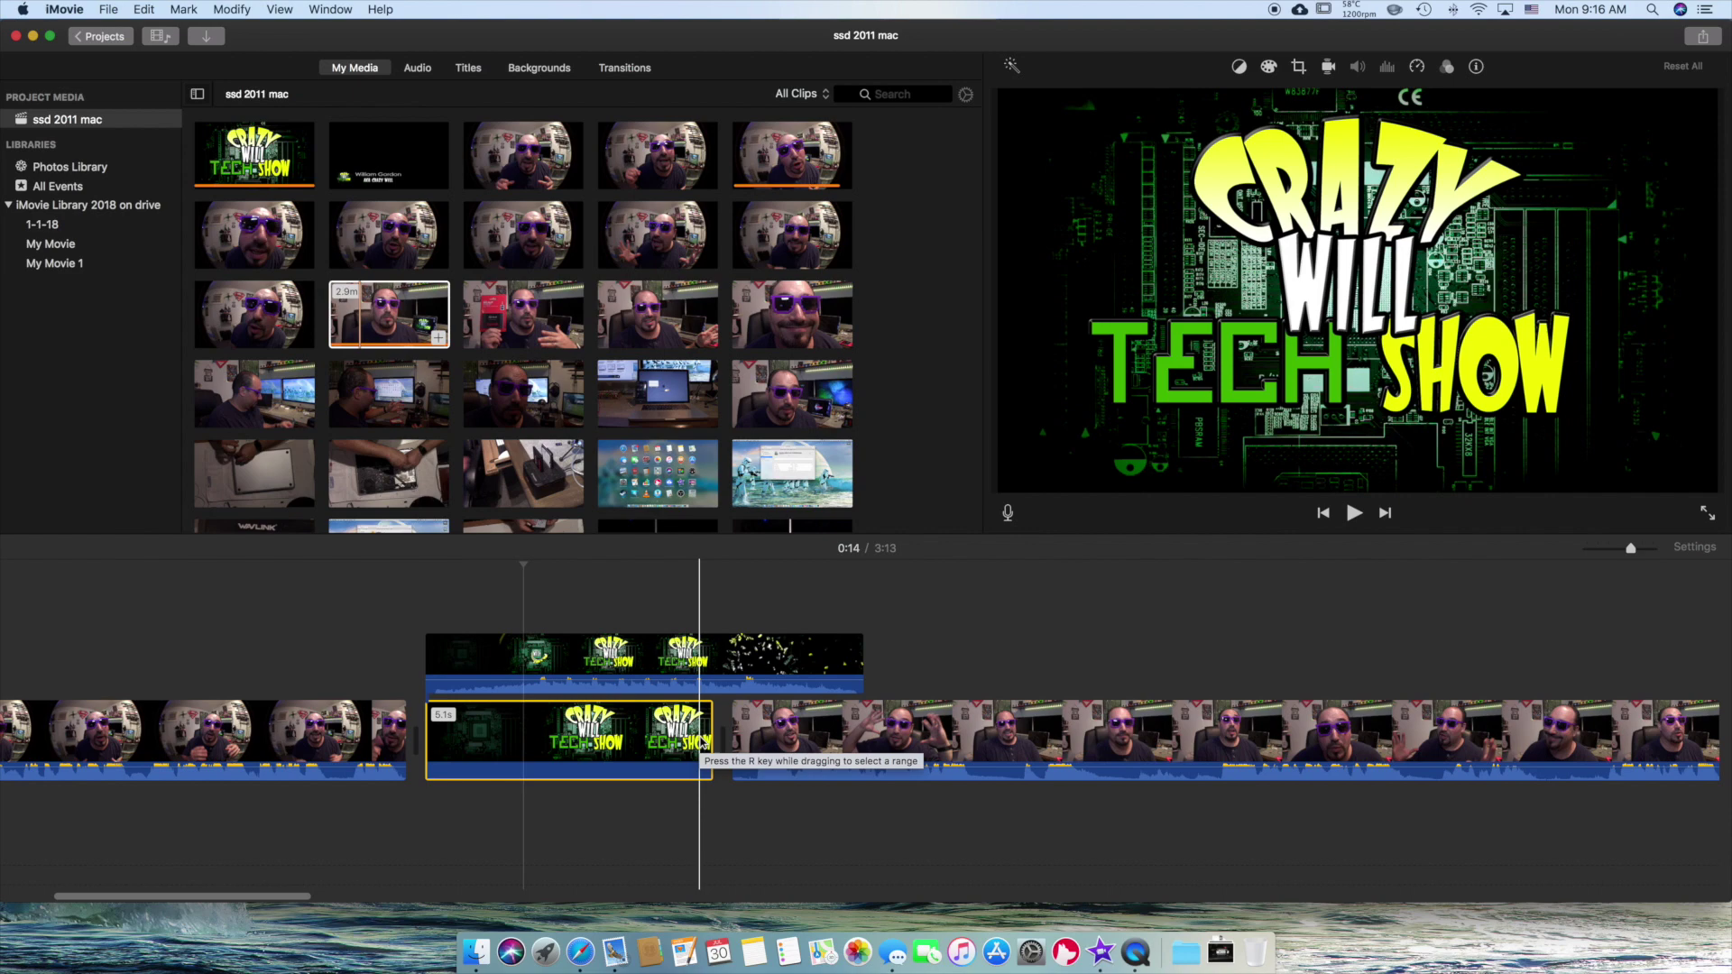
key("space")
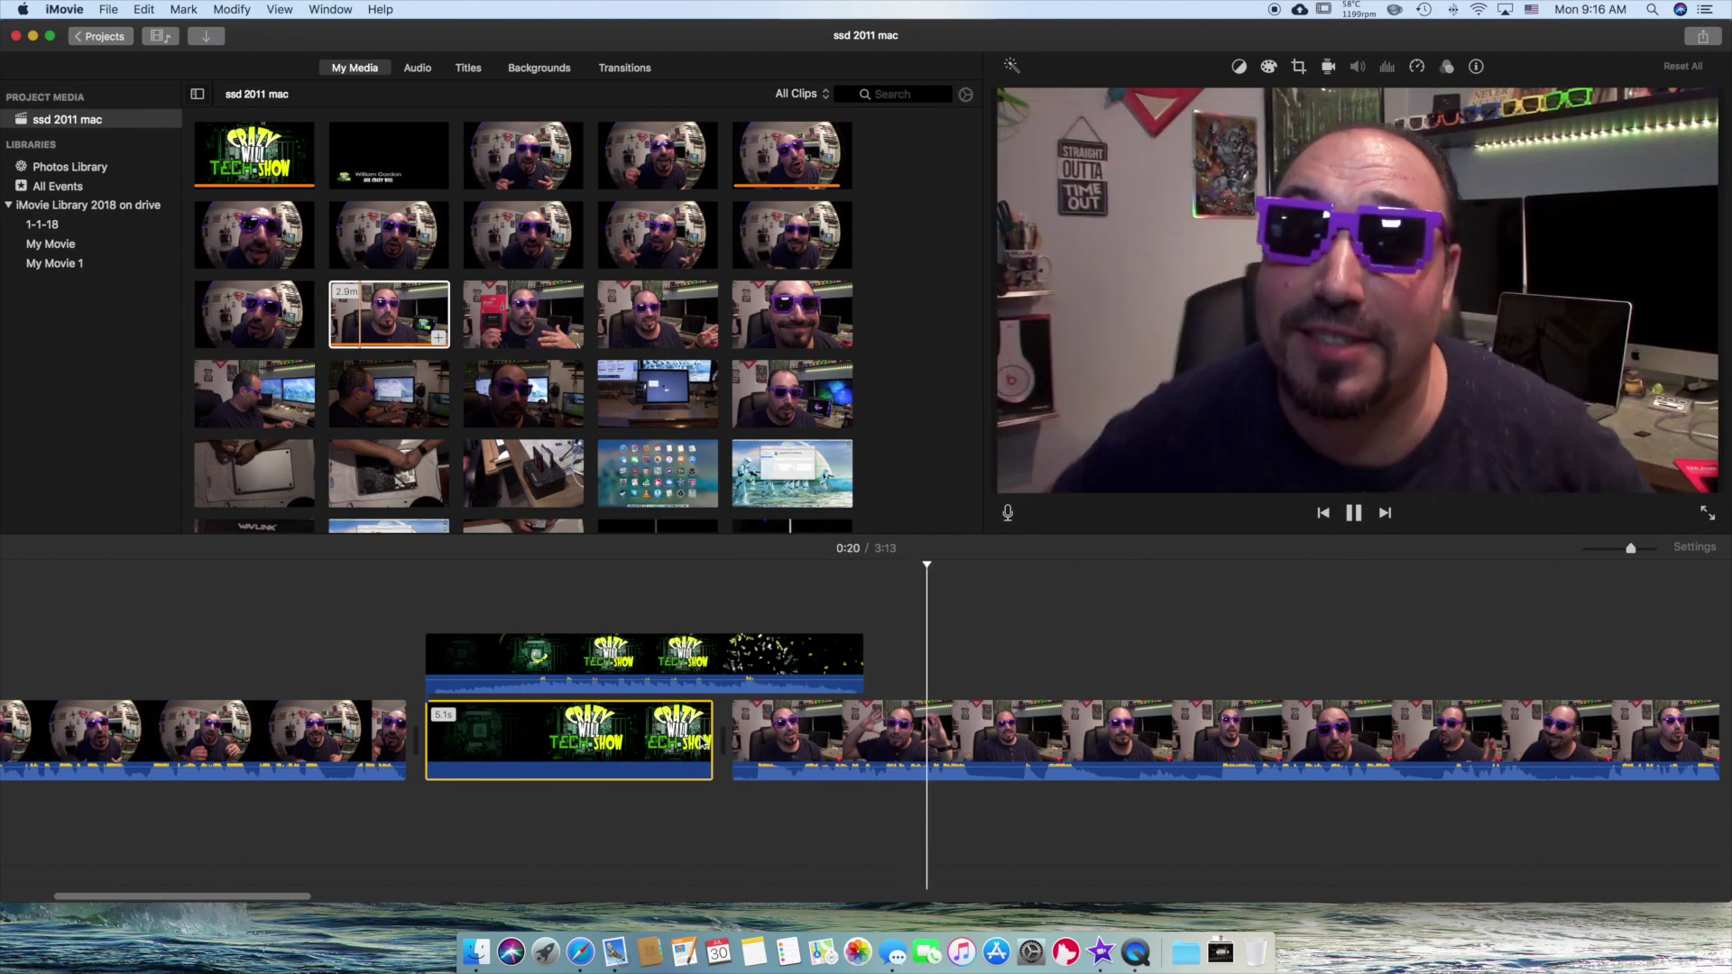
key("space")
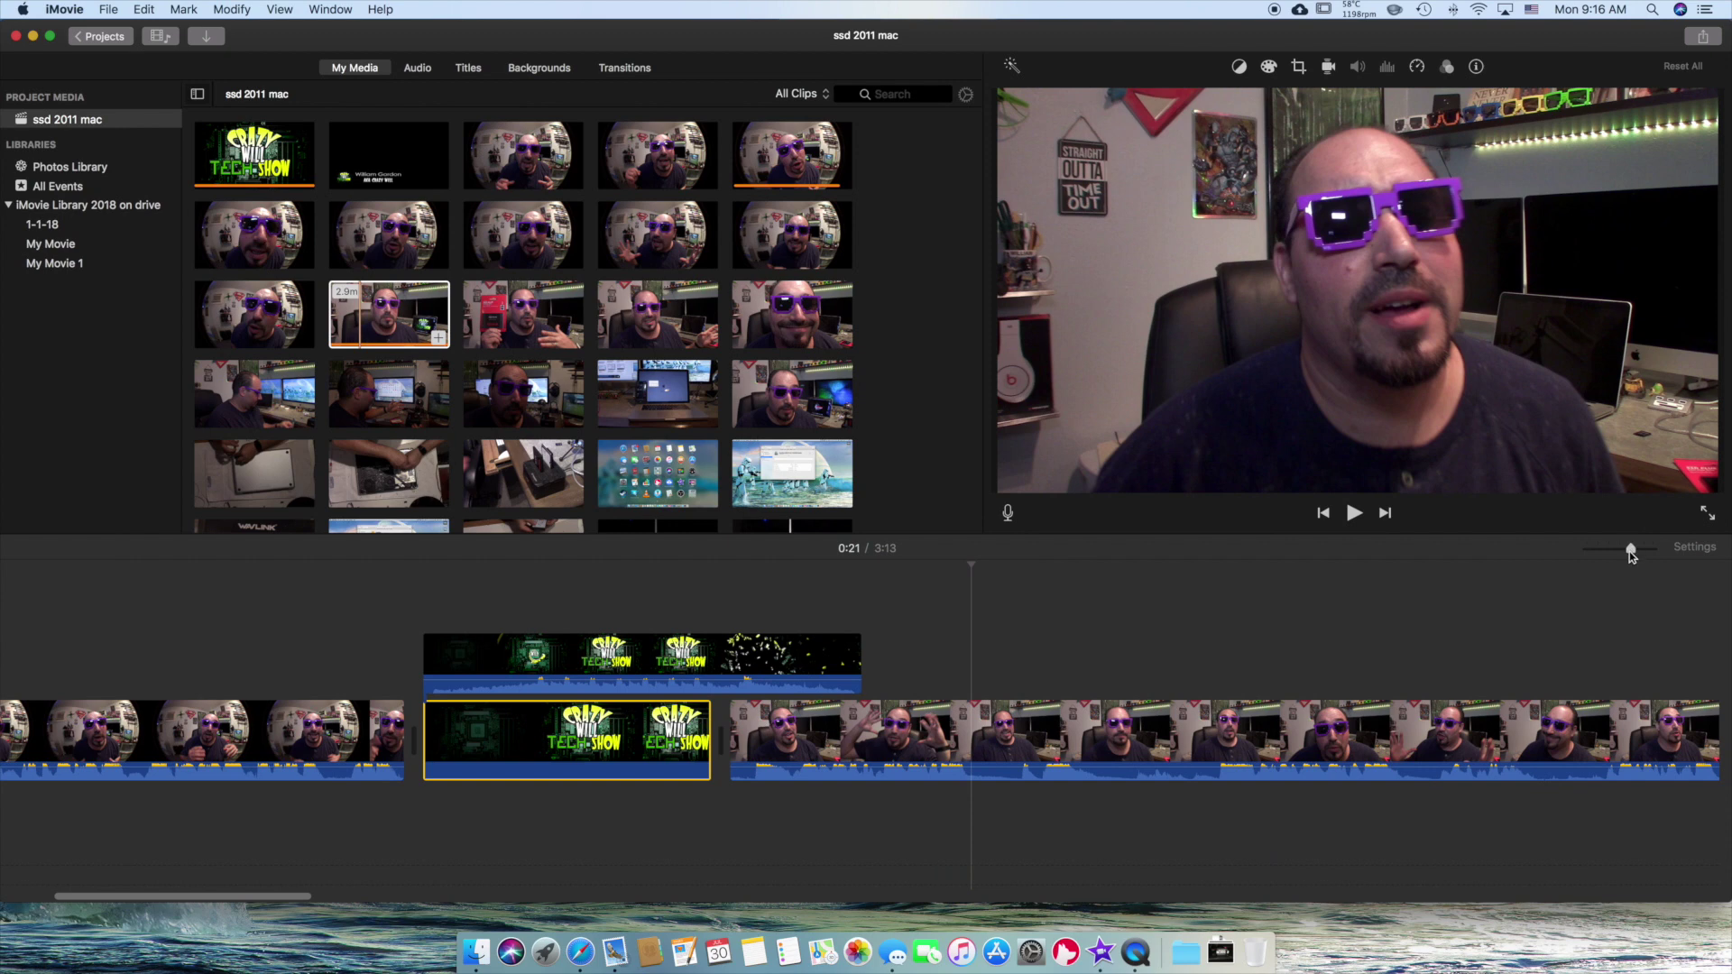
left_click_drag(1631, 550, 1585, 552)
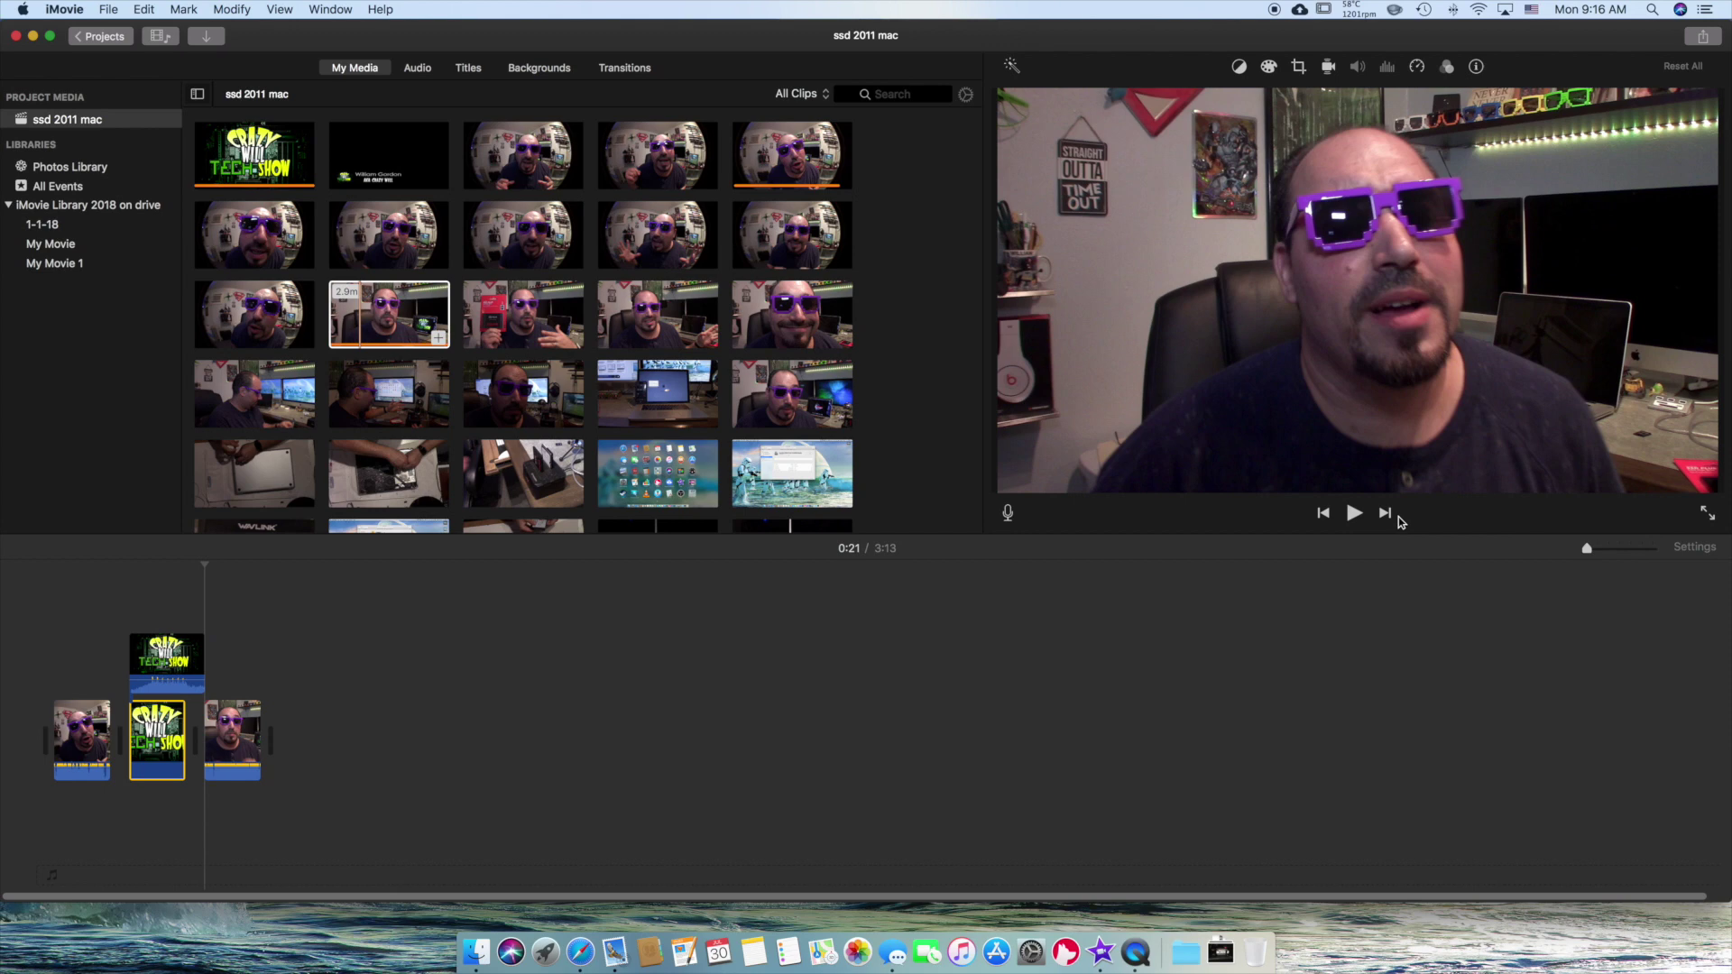
left_click_drag(1589, 550, 1645, 552)
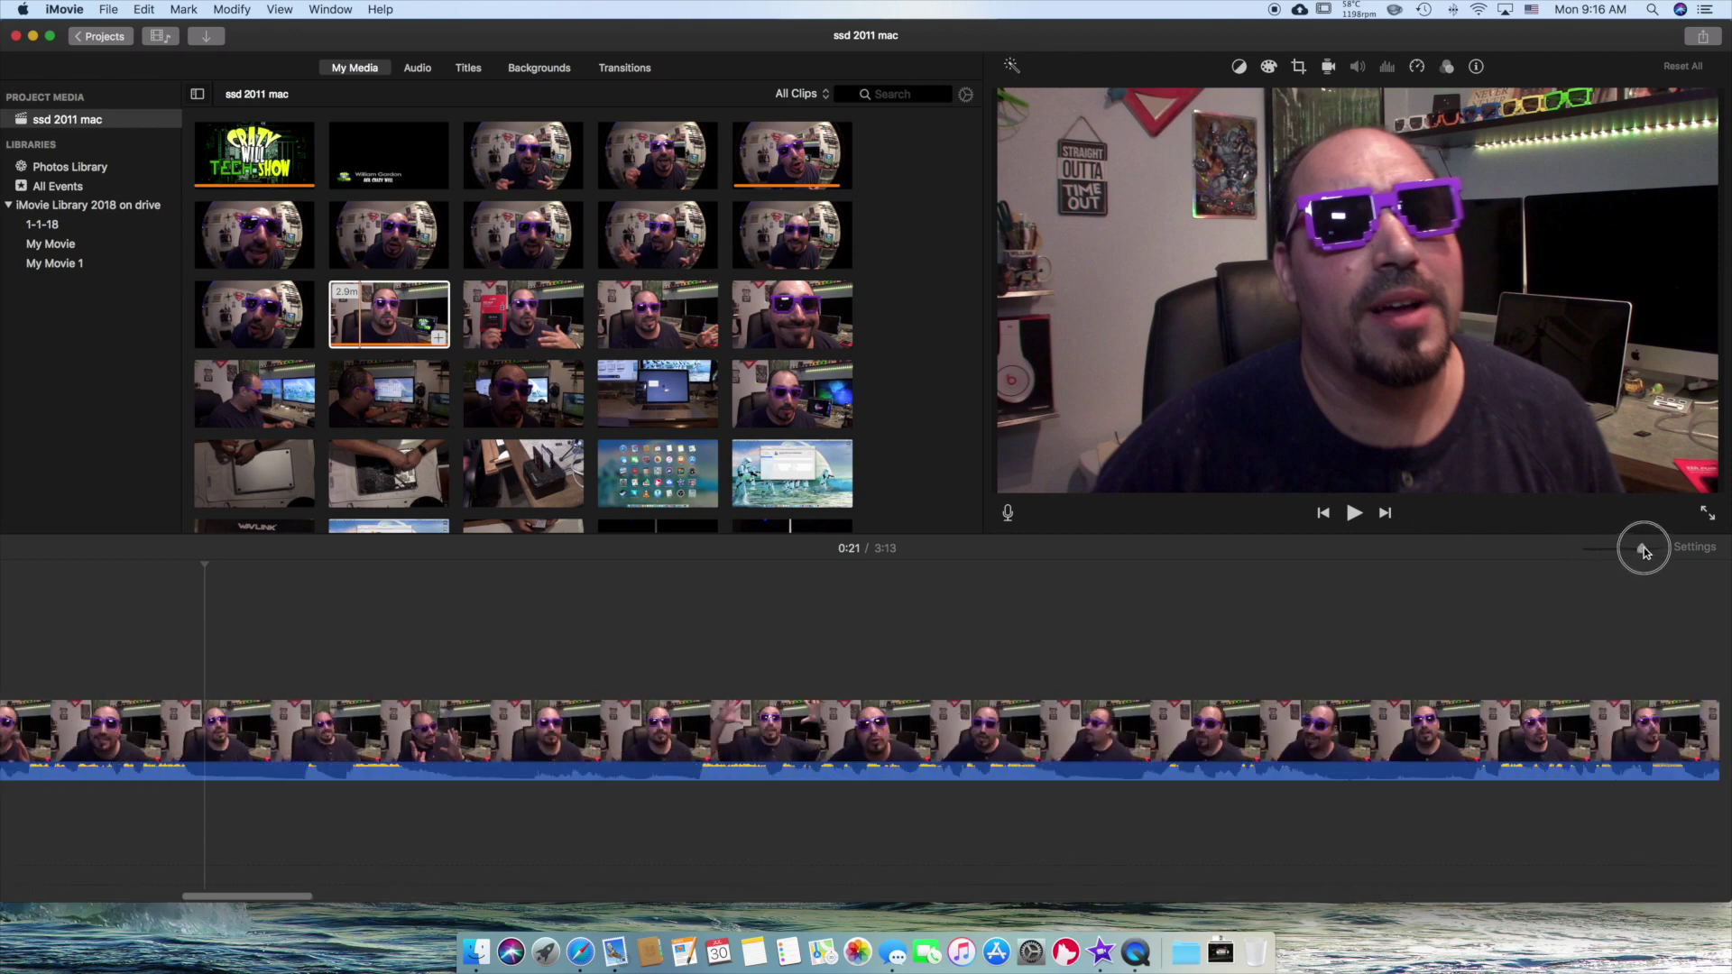
scroll(754, 781, "left", 10)
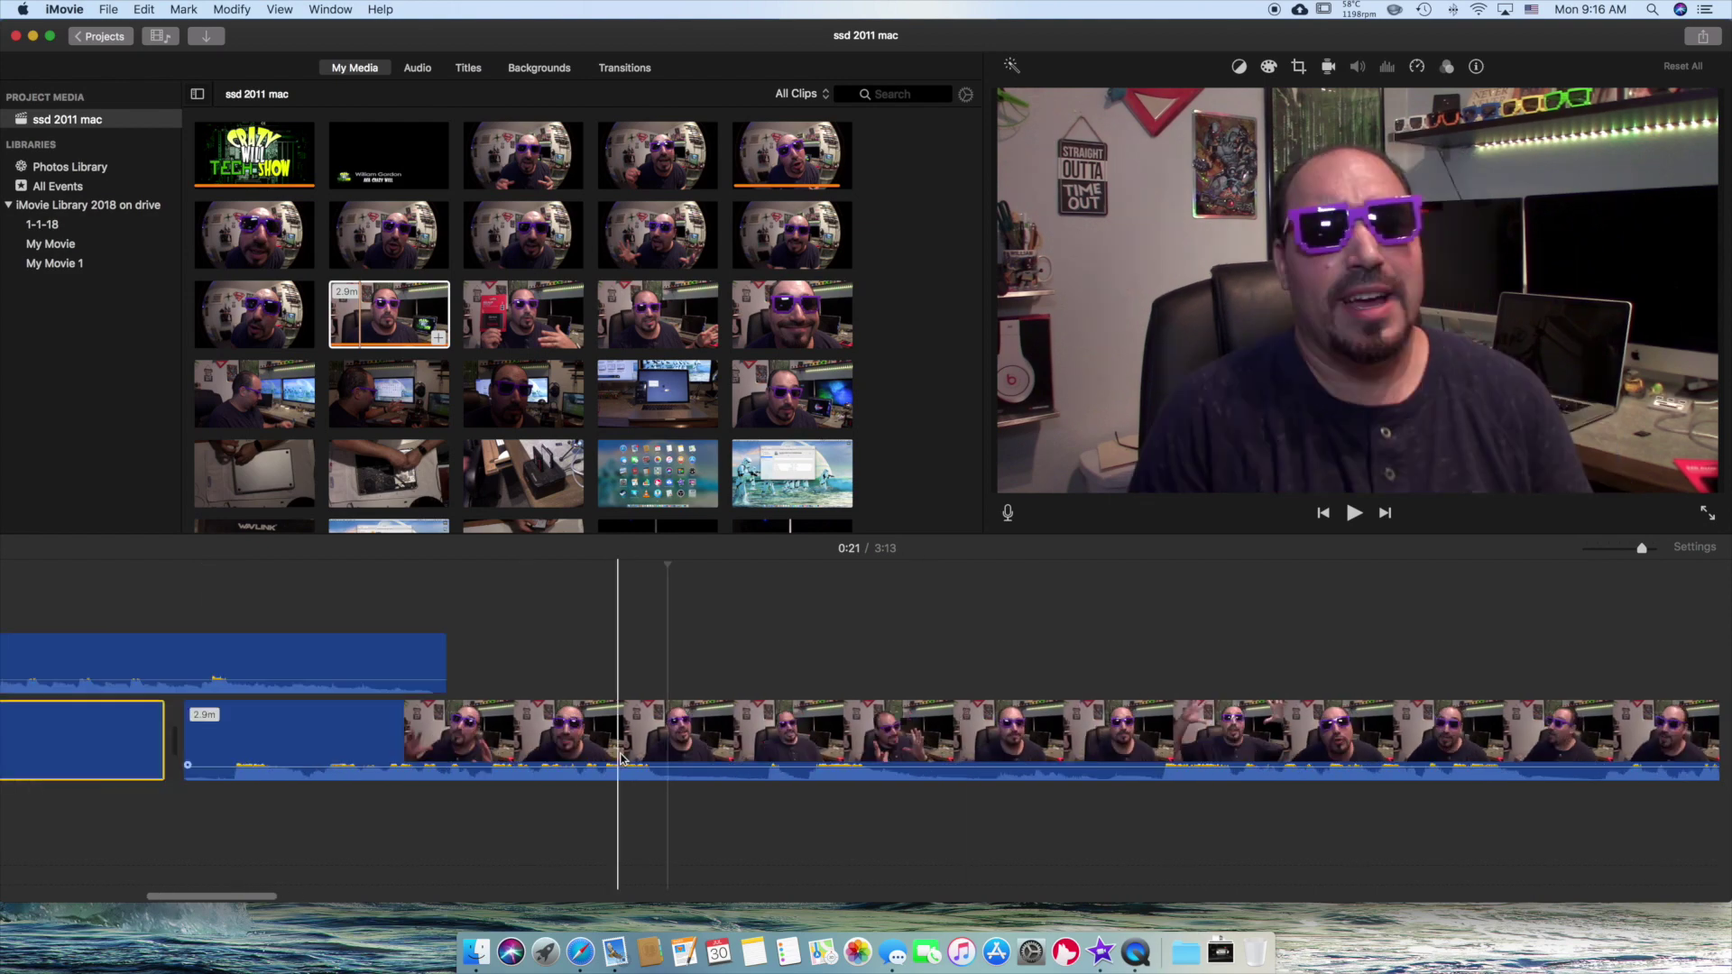
scroll(767, 785, "right", 5)
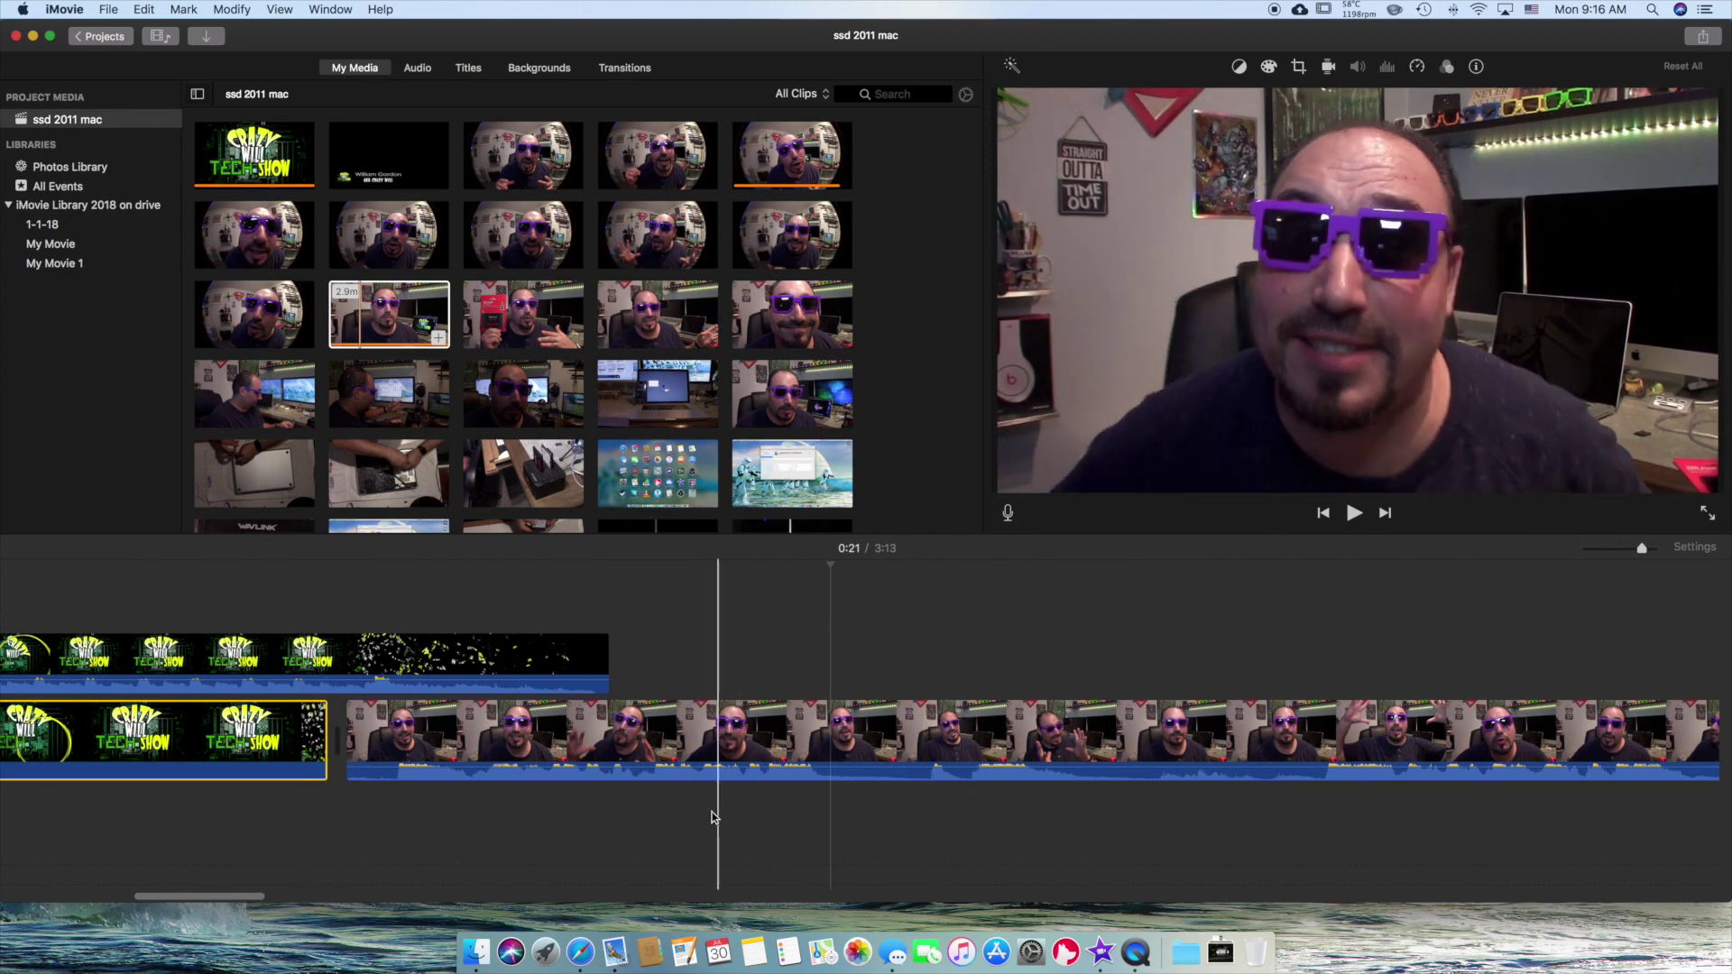
key("space")
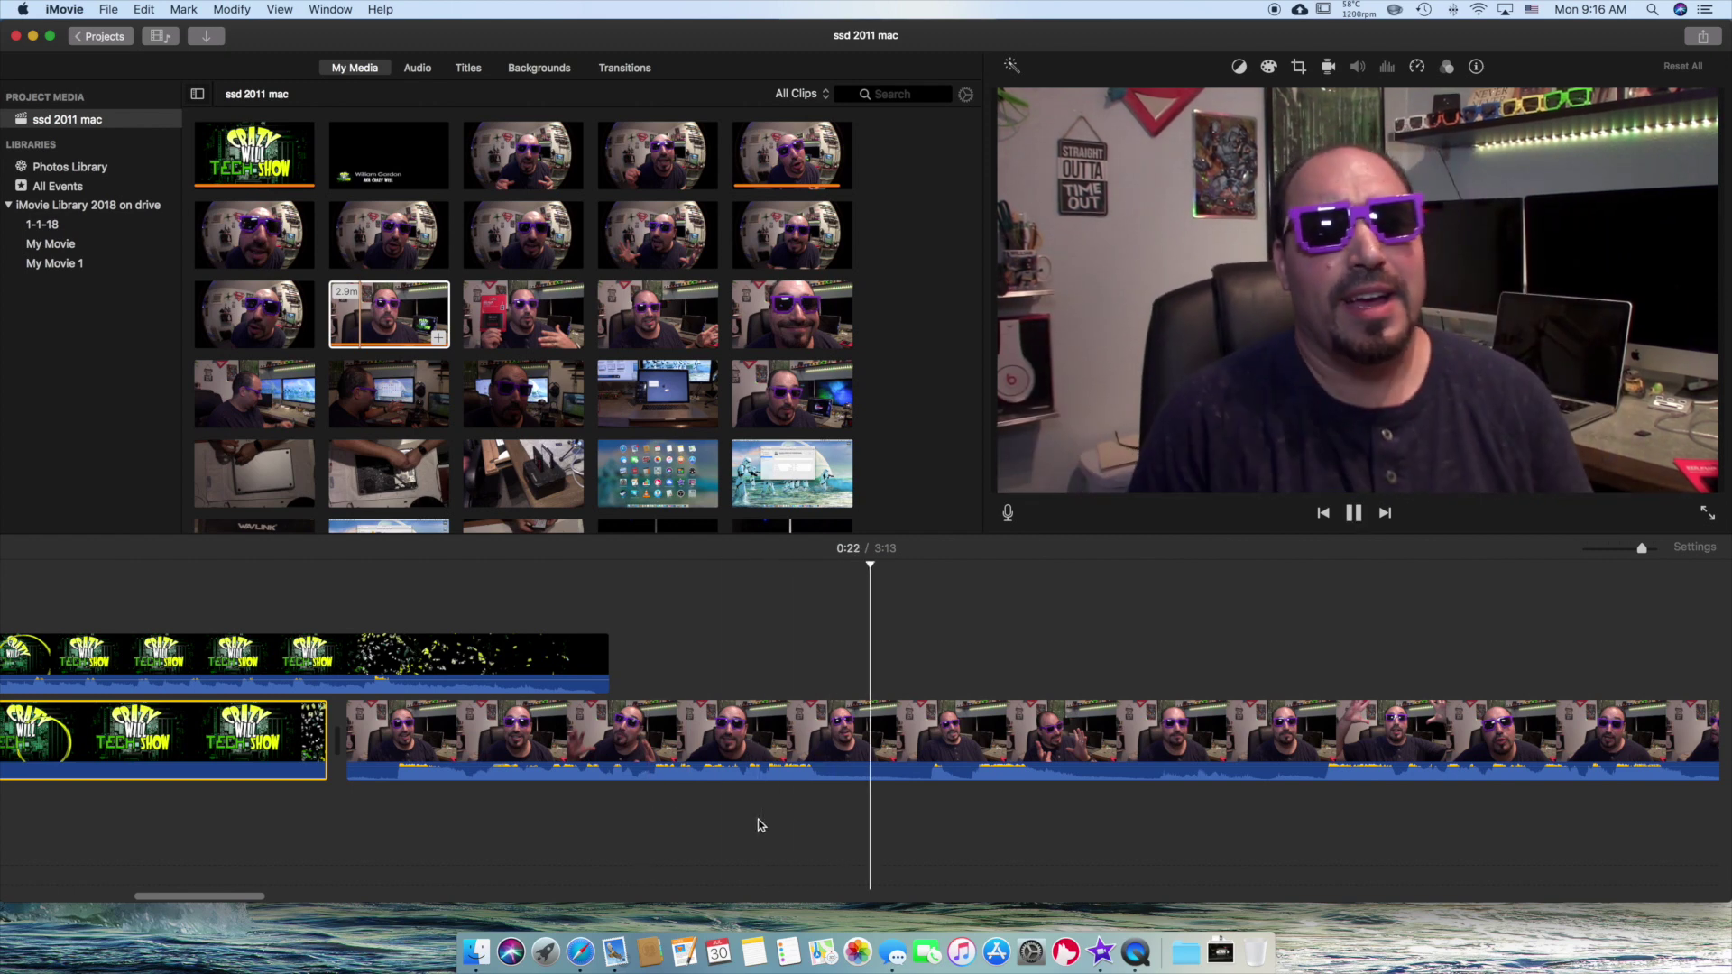
key("space")
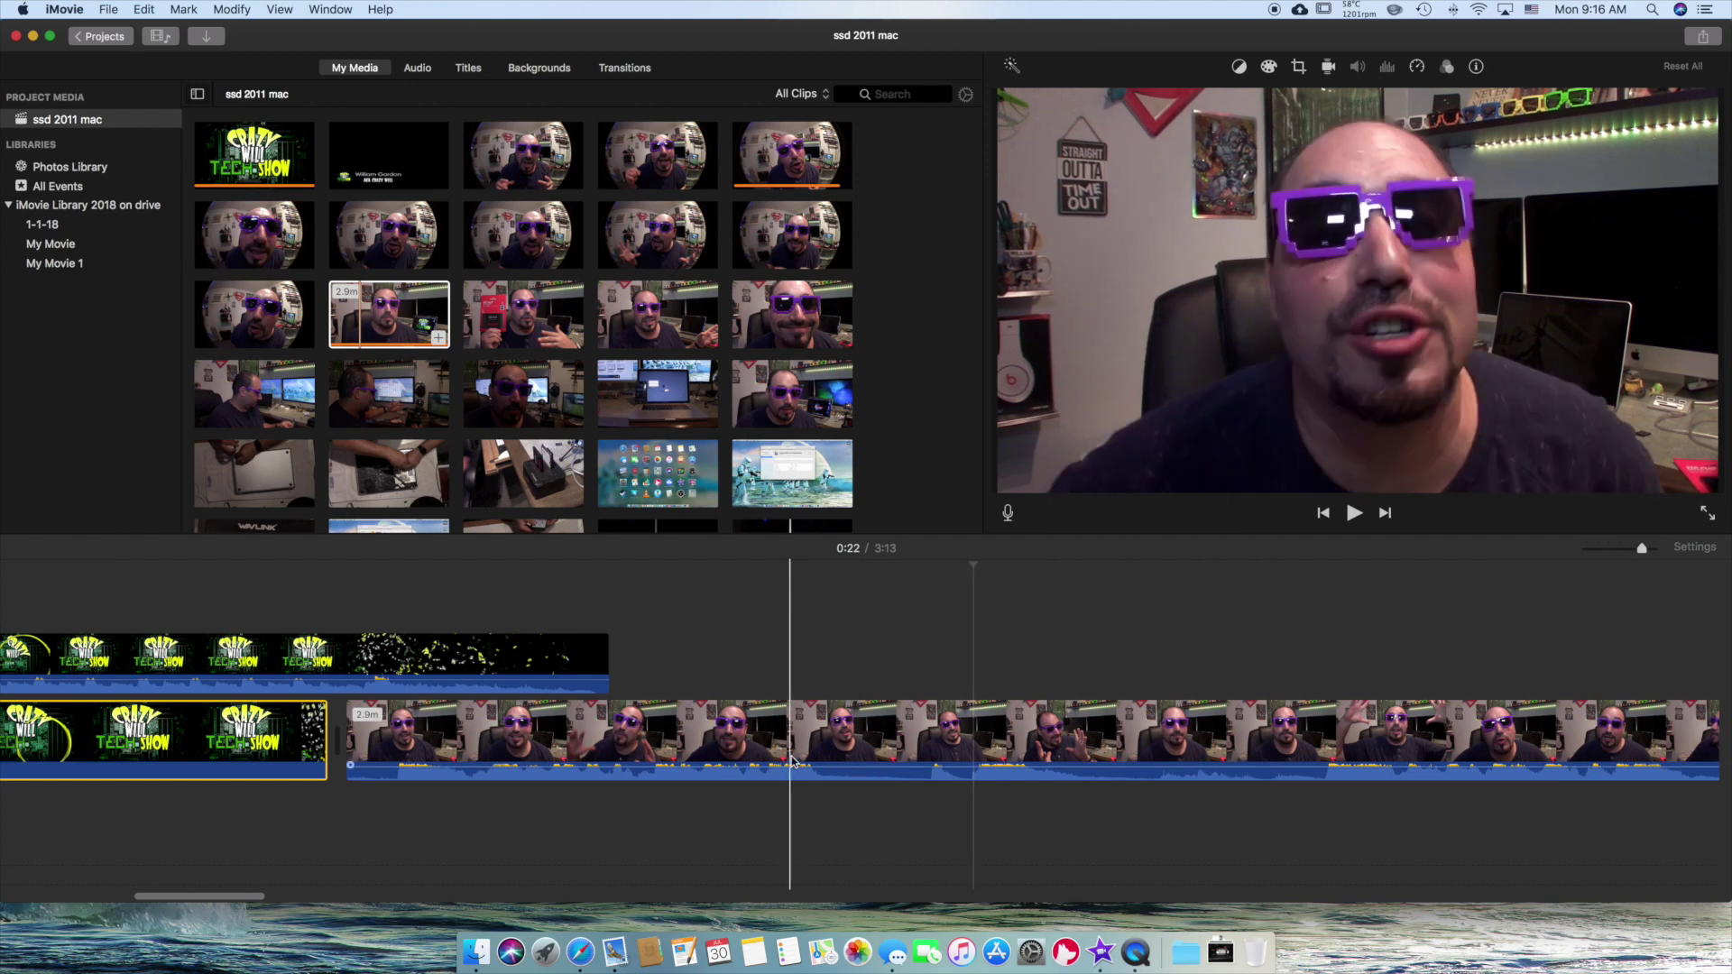
key("space")
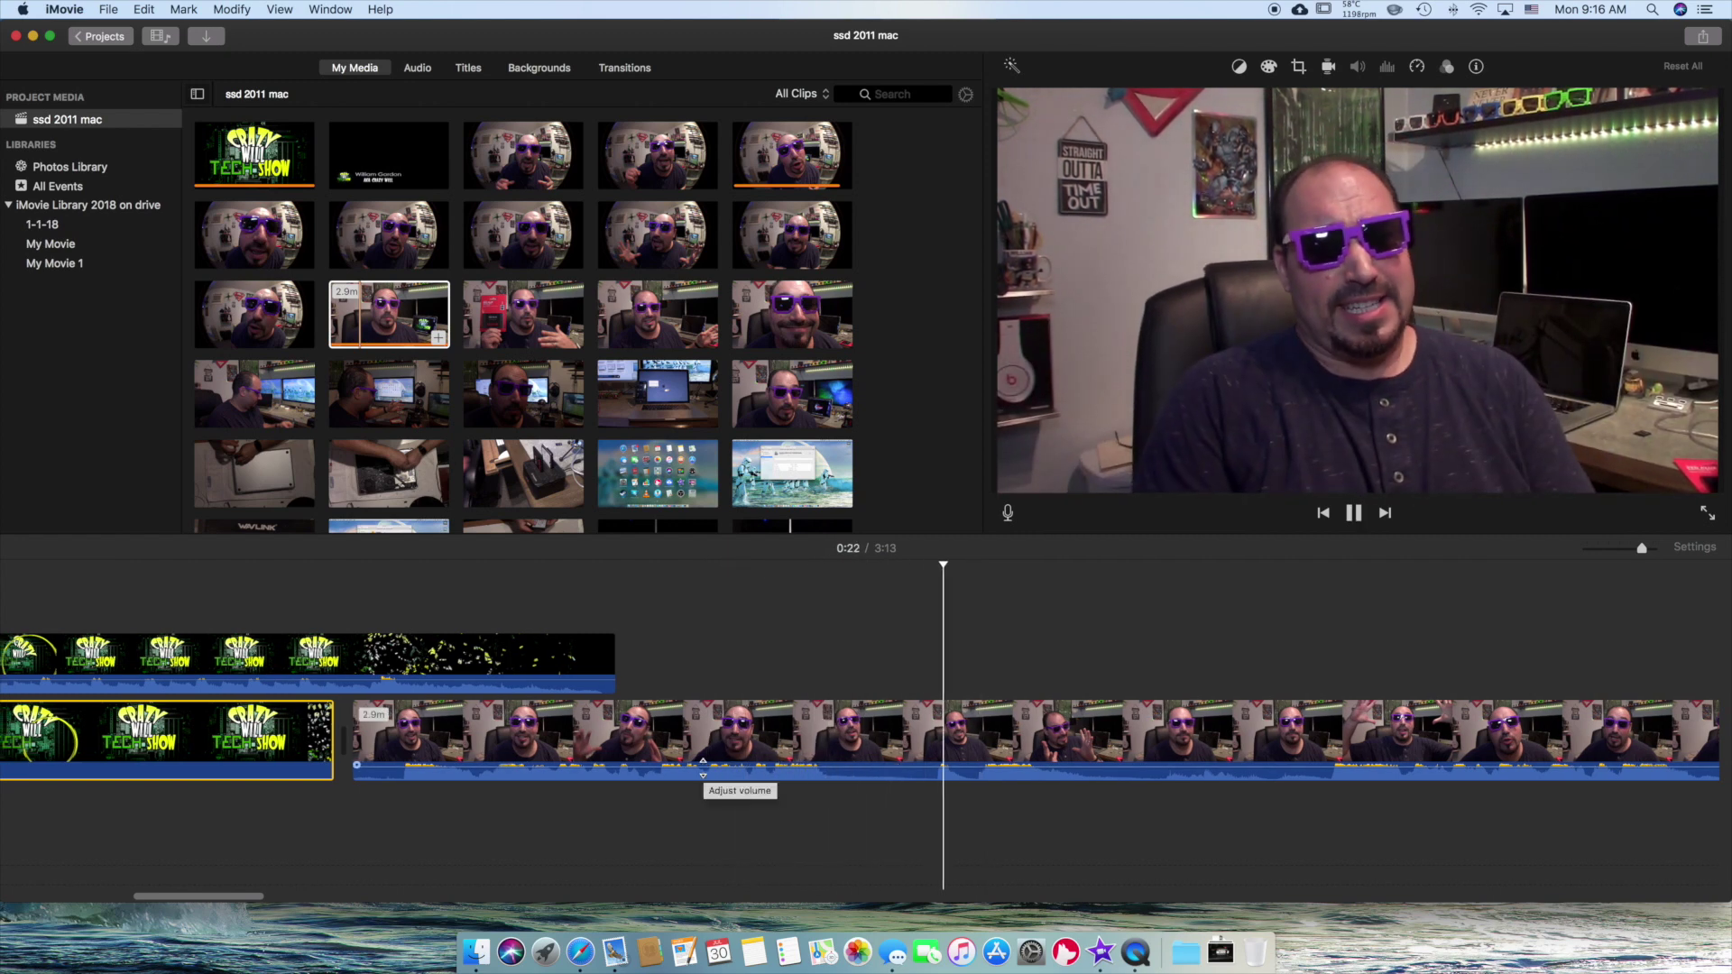
Turn on automatic volume levelling at 100% for the talking-head clip
left_click(828, 742)
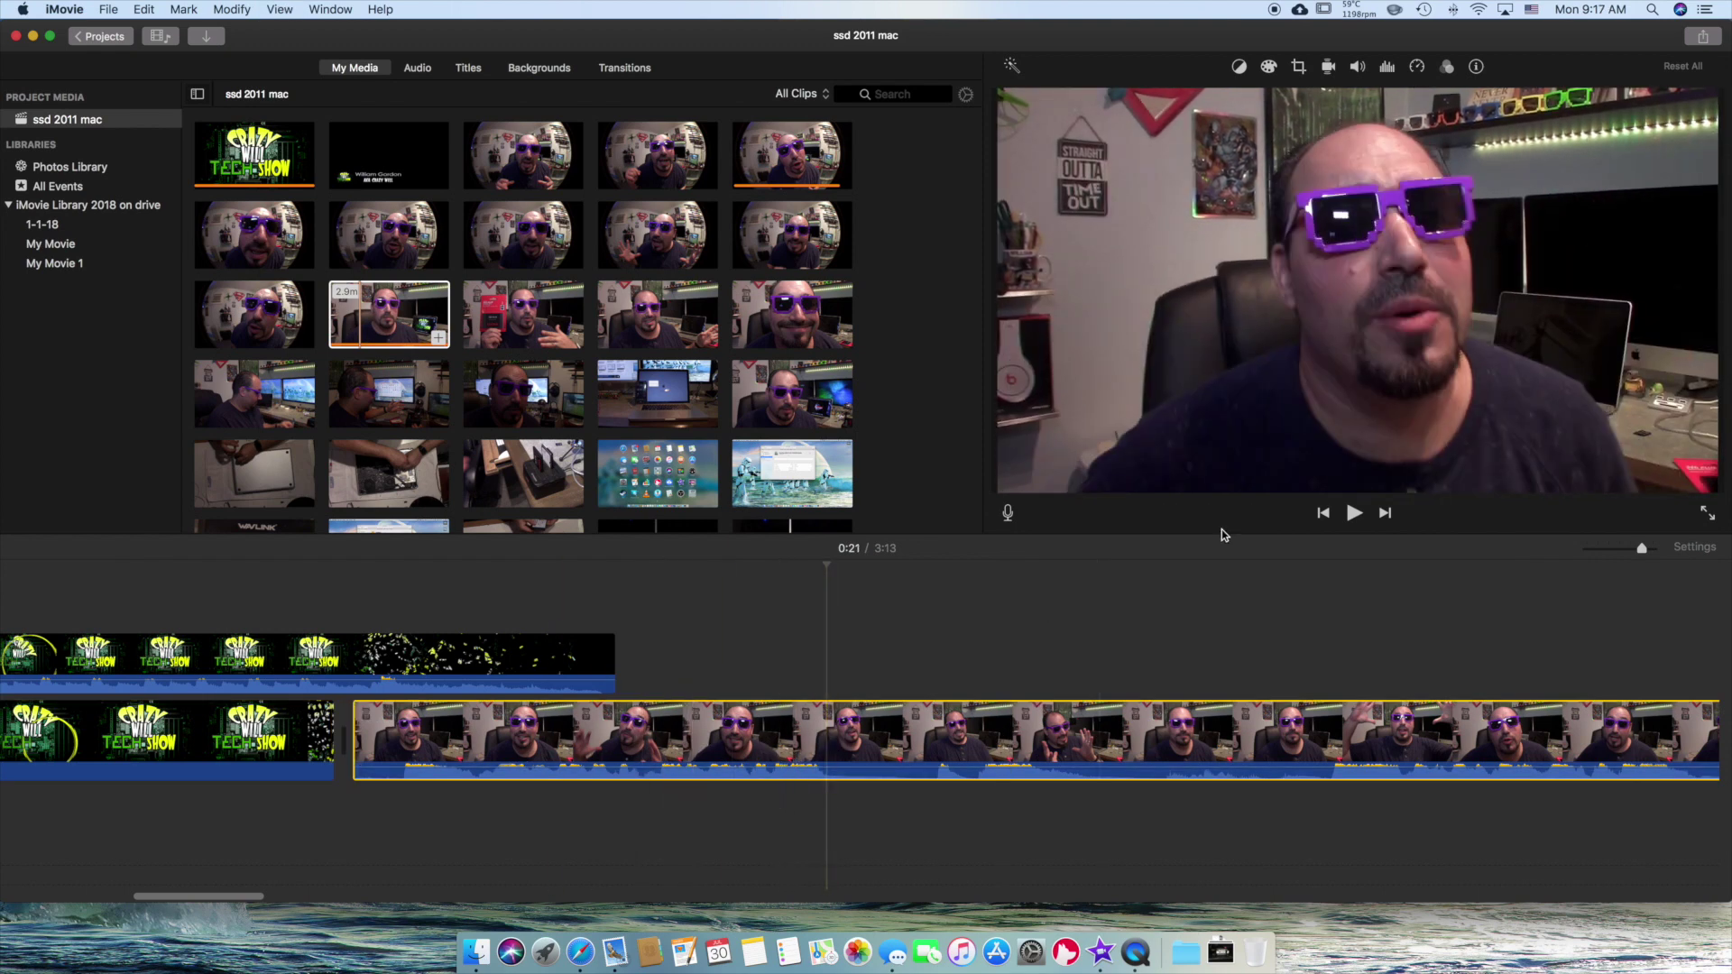
left_click(1360, 63)
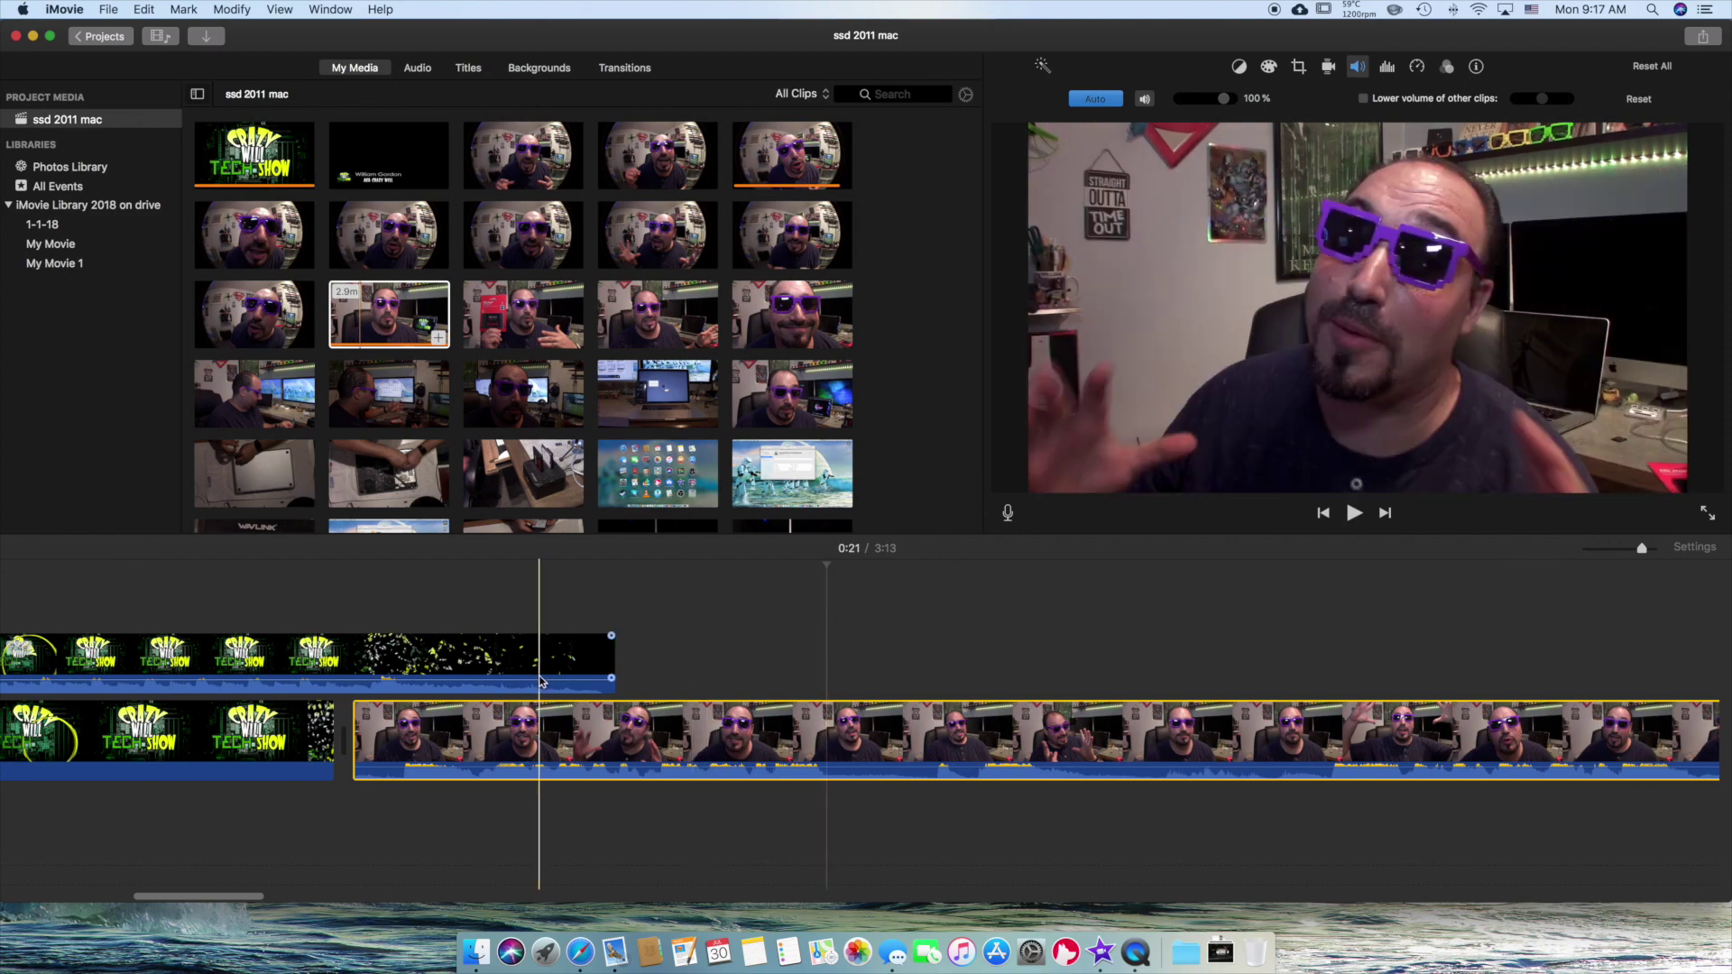
scroll(763, 739, "right", 1)
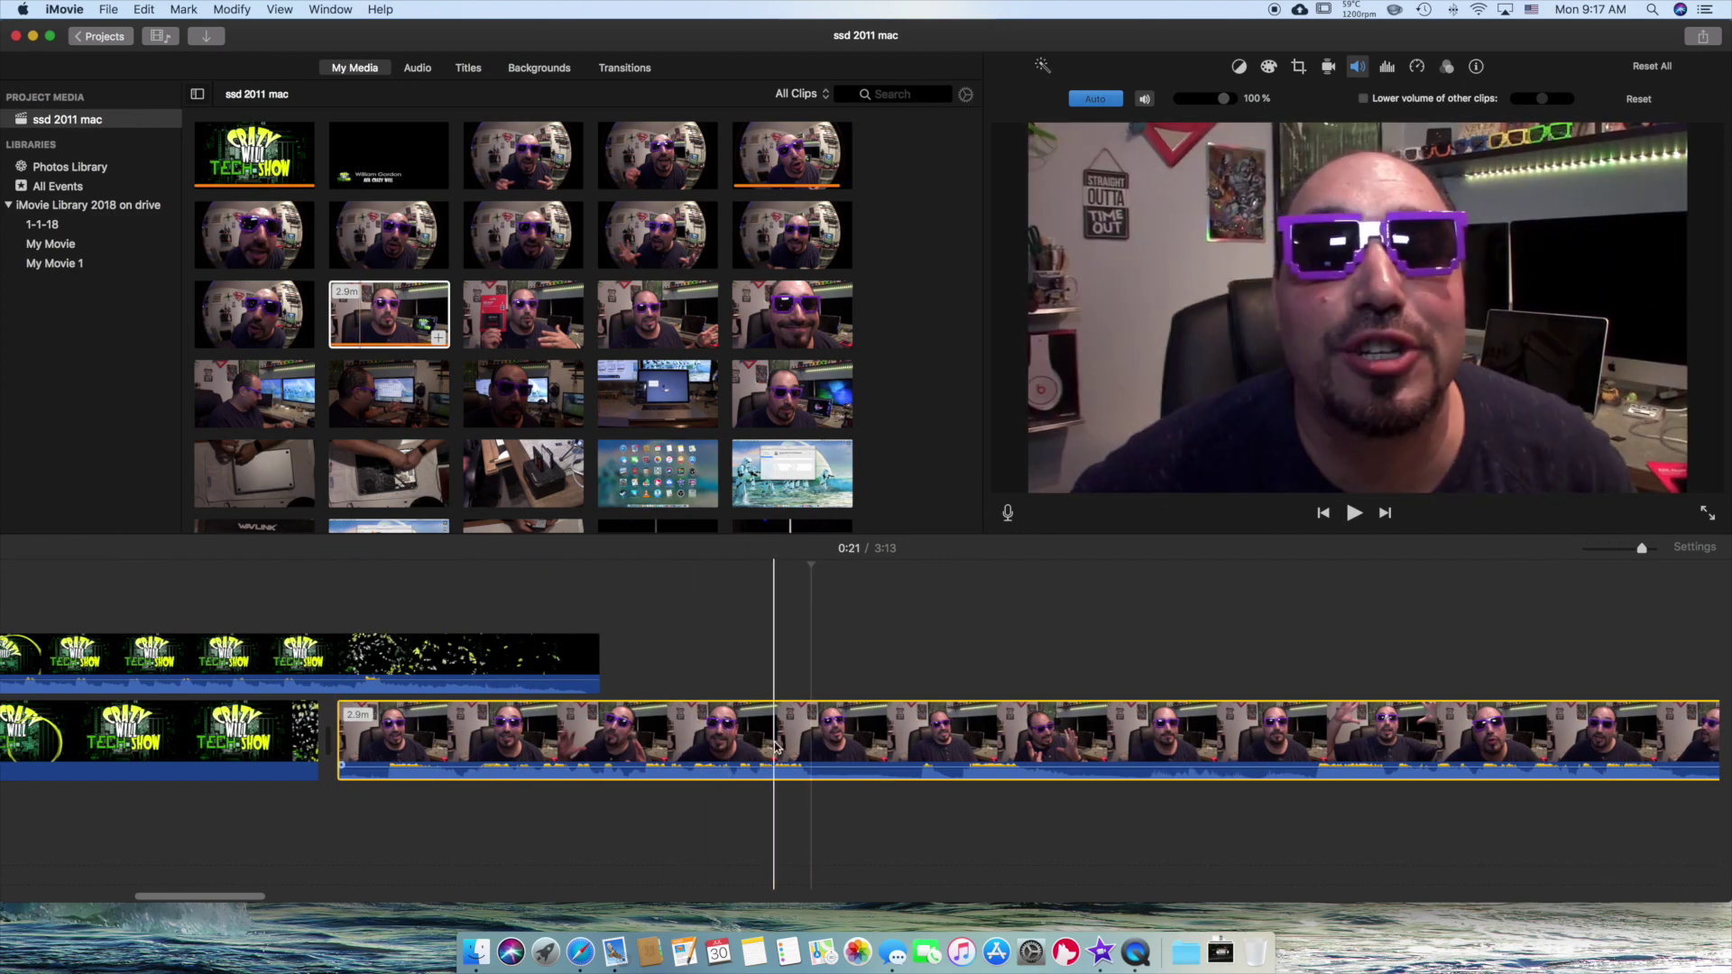
key("space")
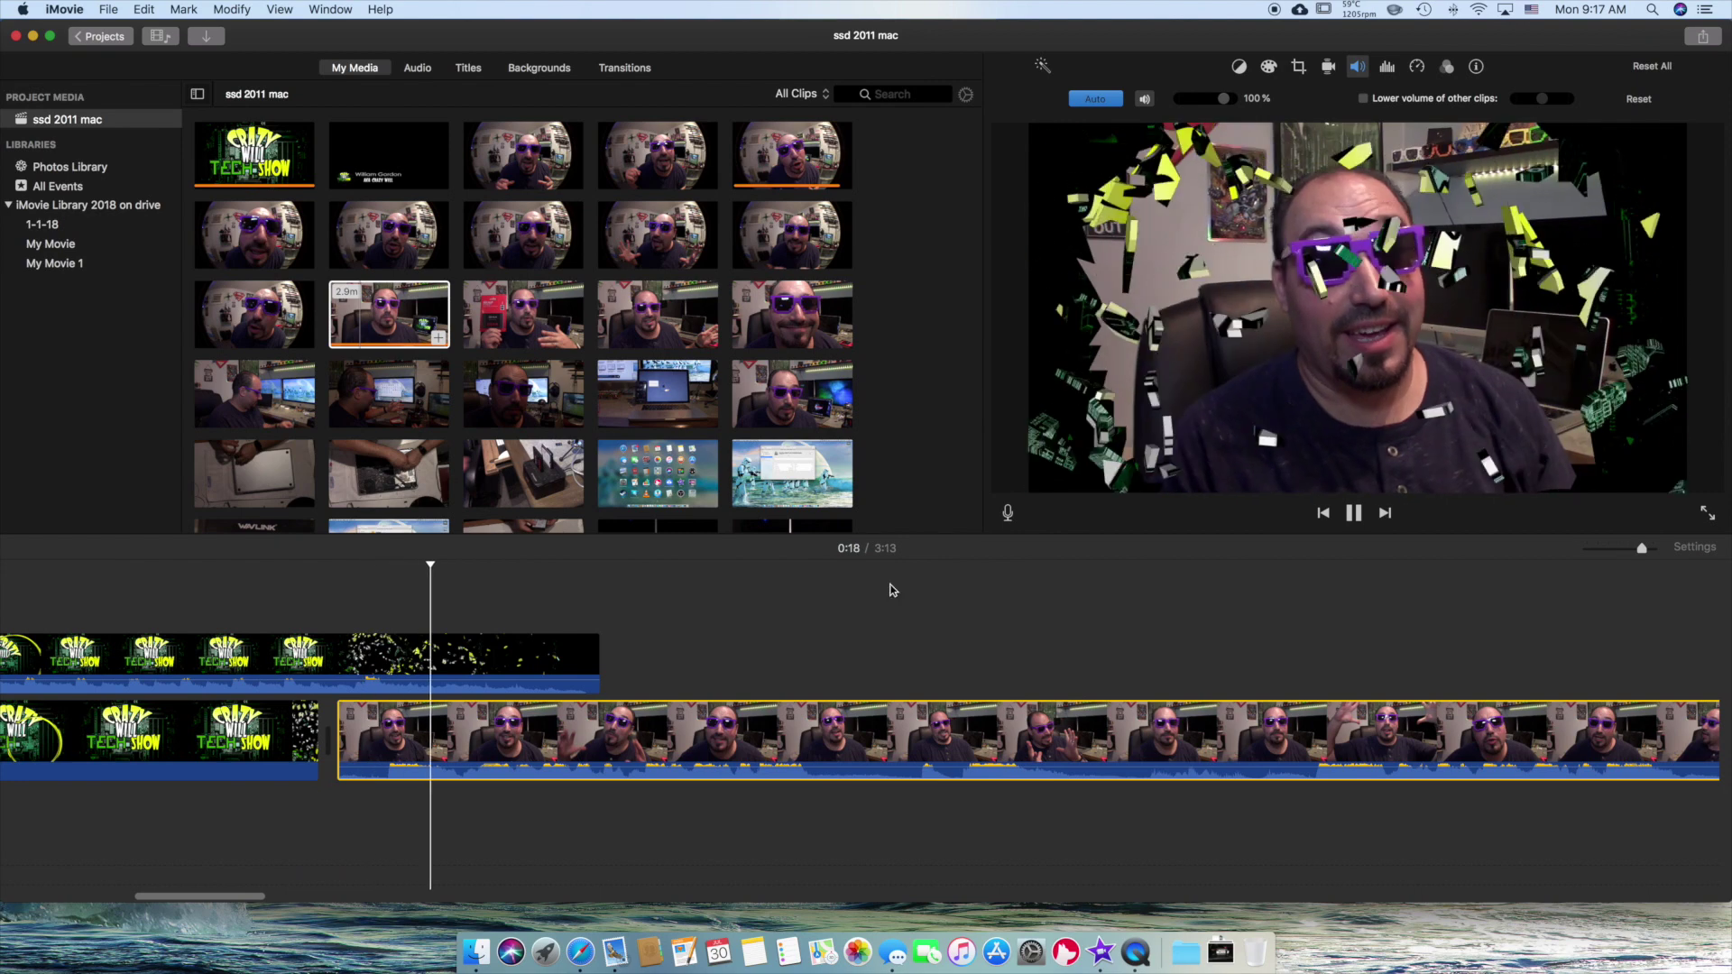
left_click(1360, 68)
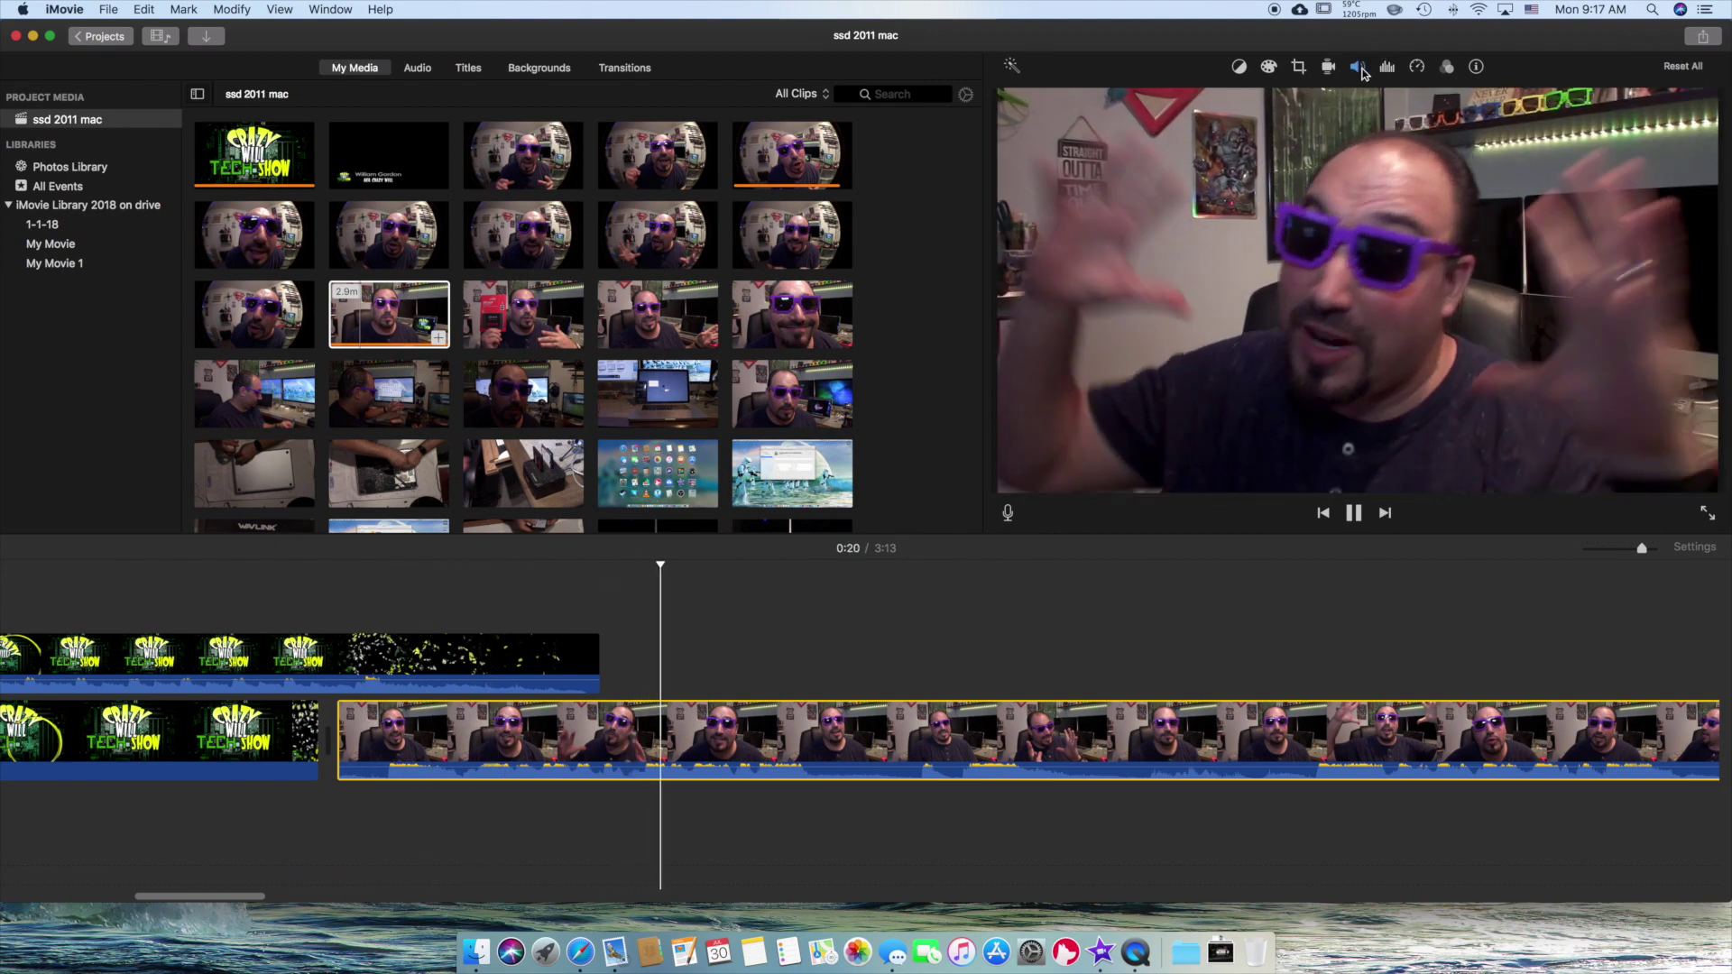
left_click(1363, 69)
left_click(1097, 99)
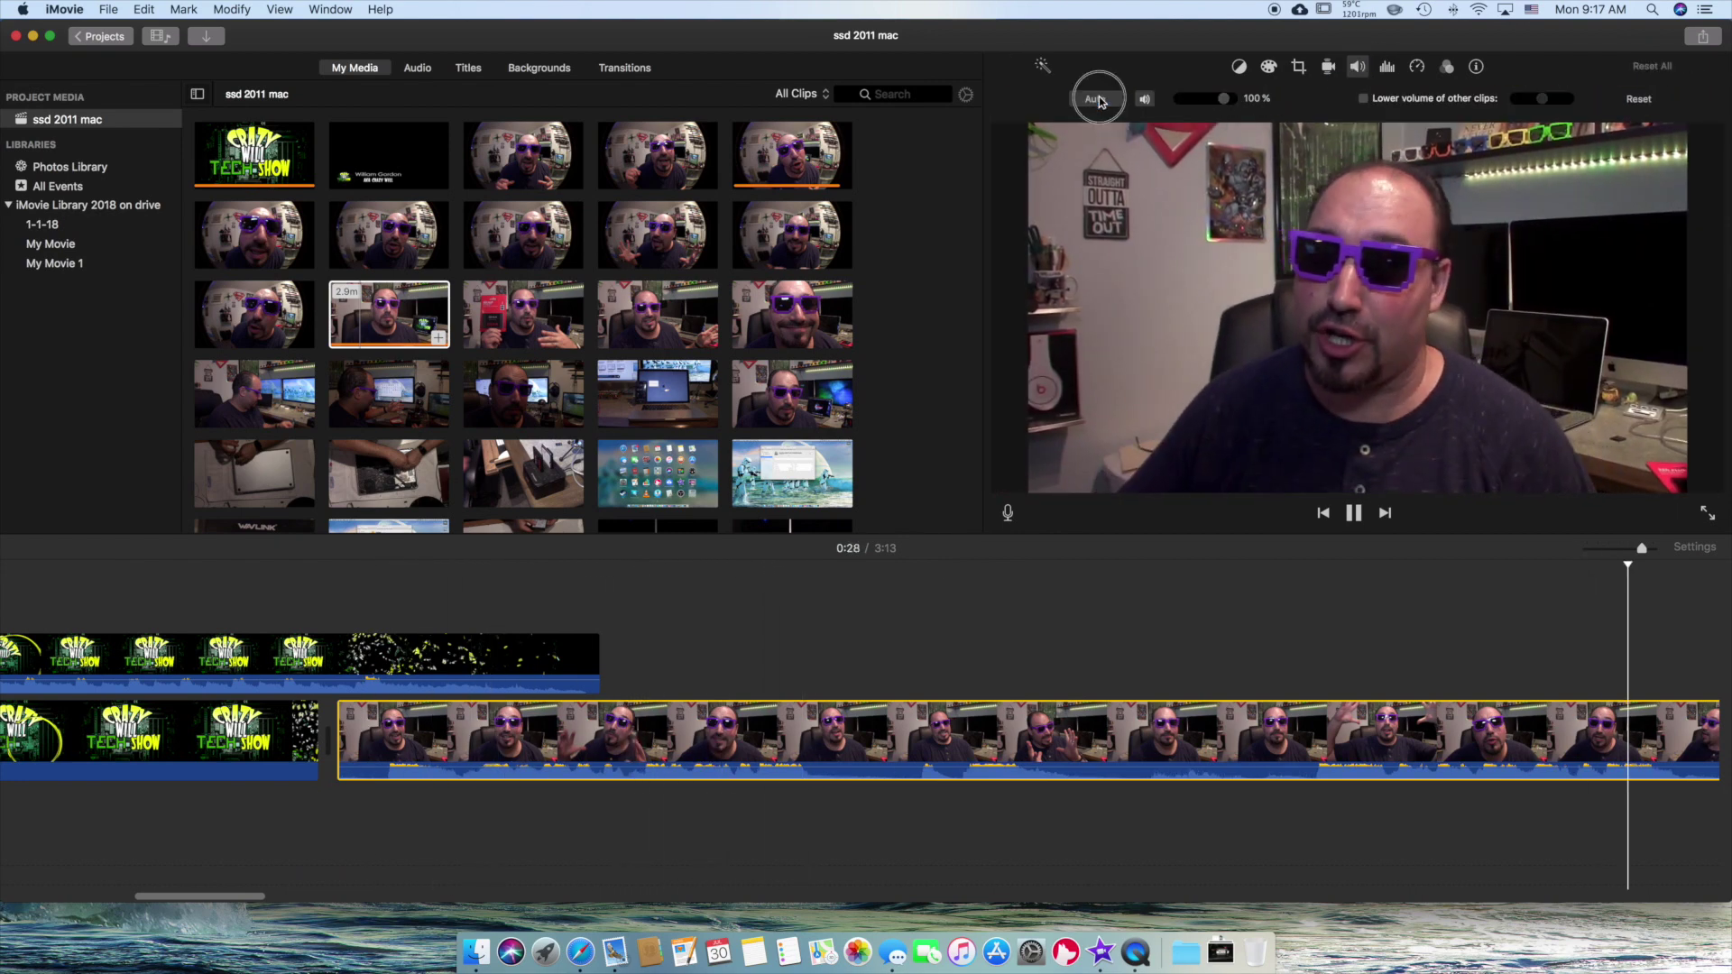
Split the talking-head clip at the 0:21 mark
key("space")
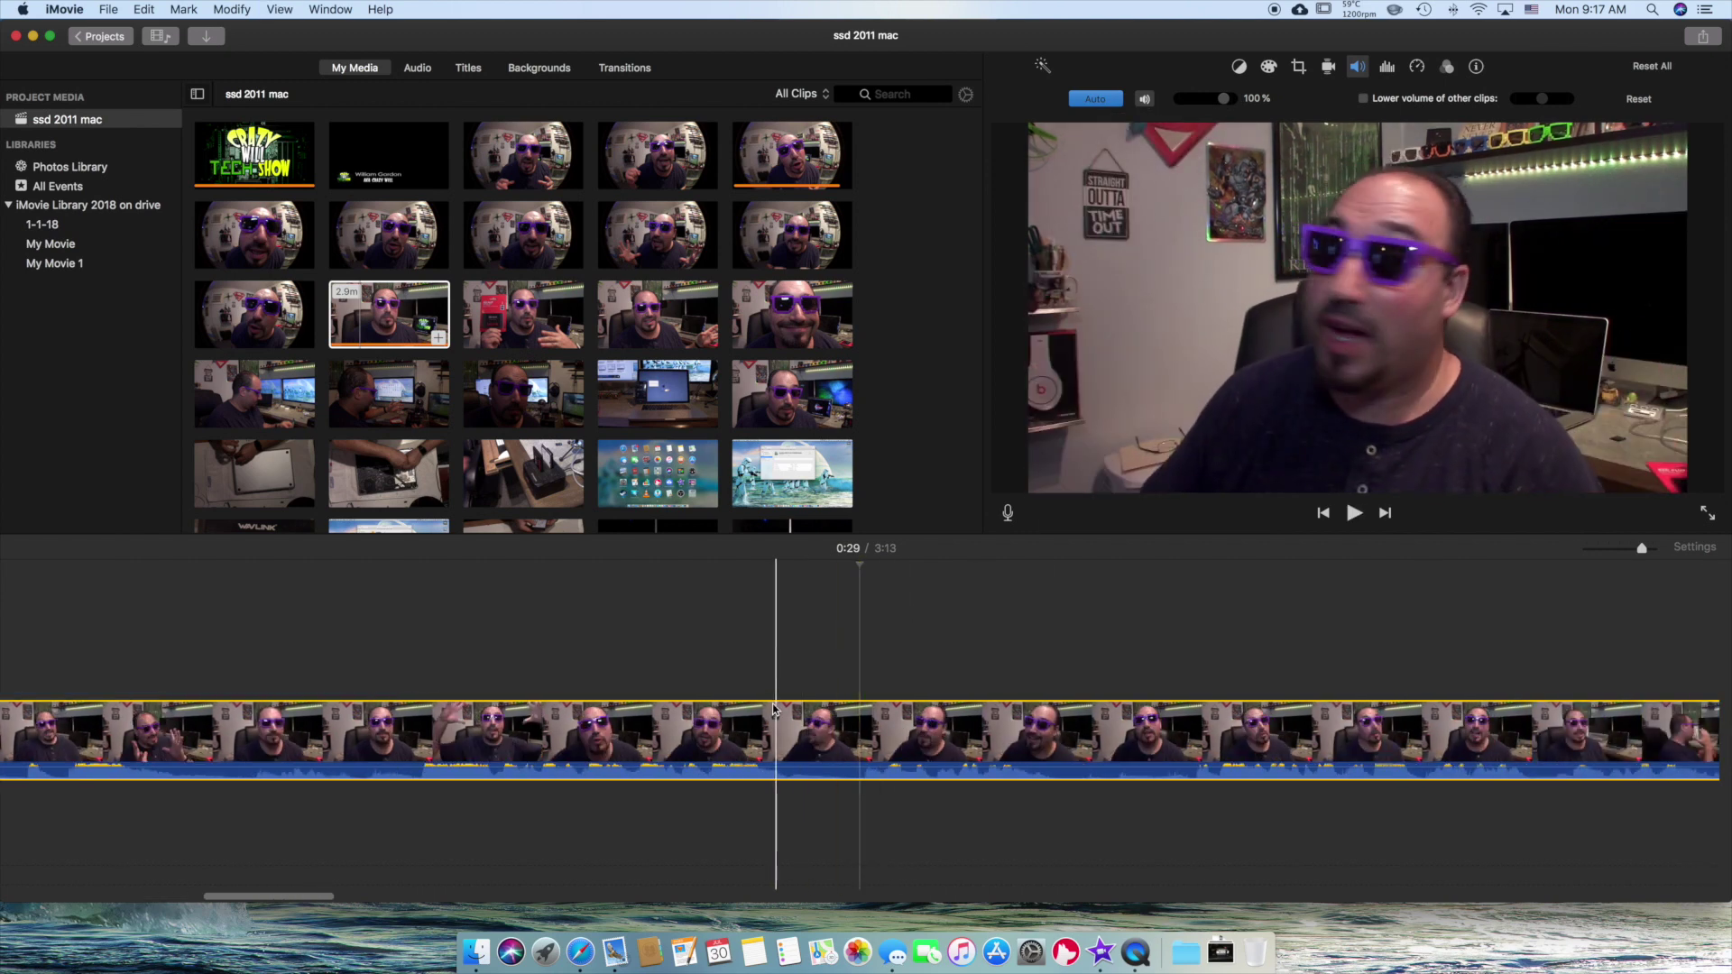
scroll(661, 767, "left", 5)
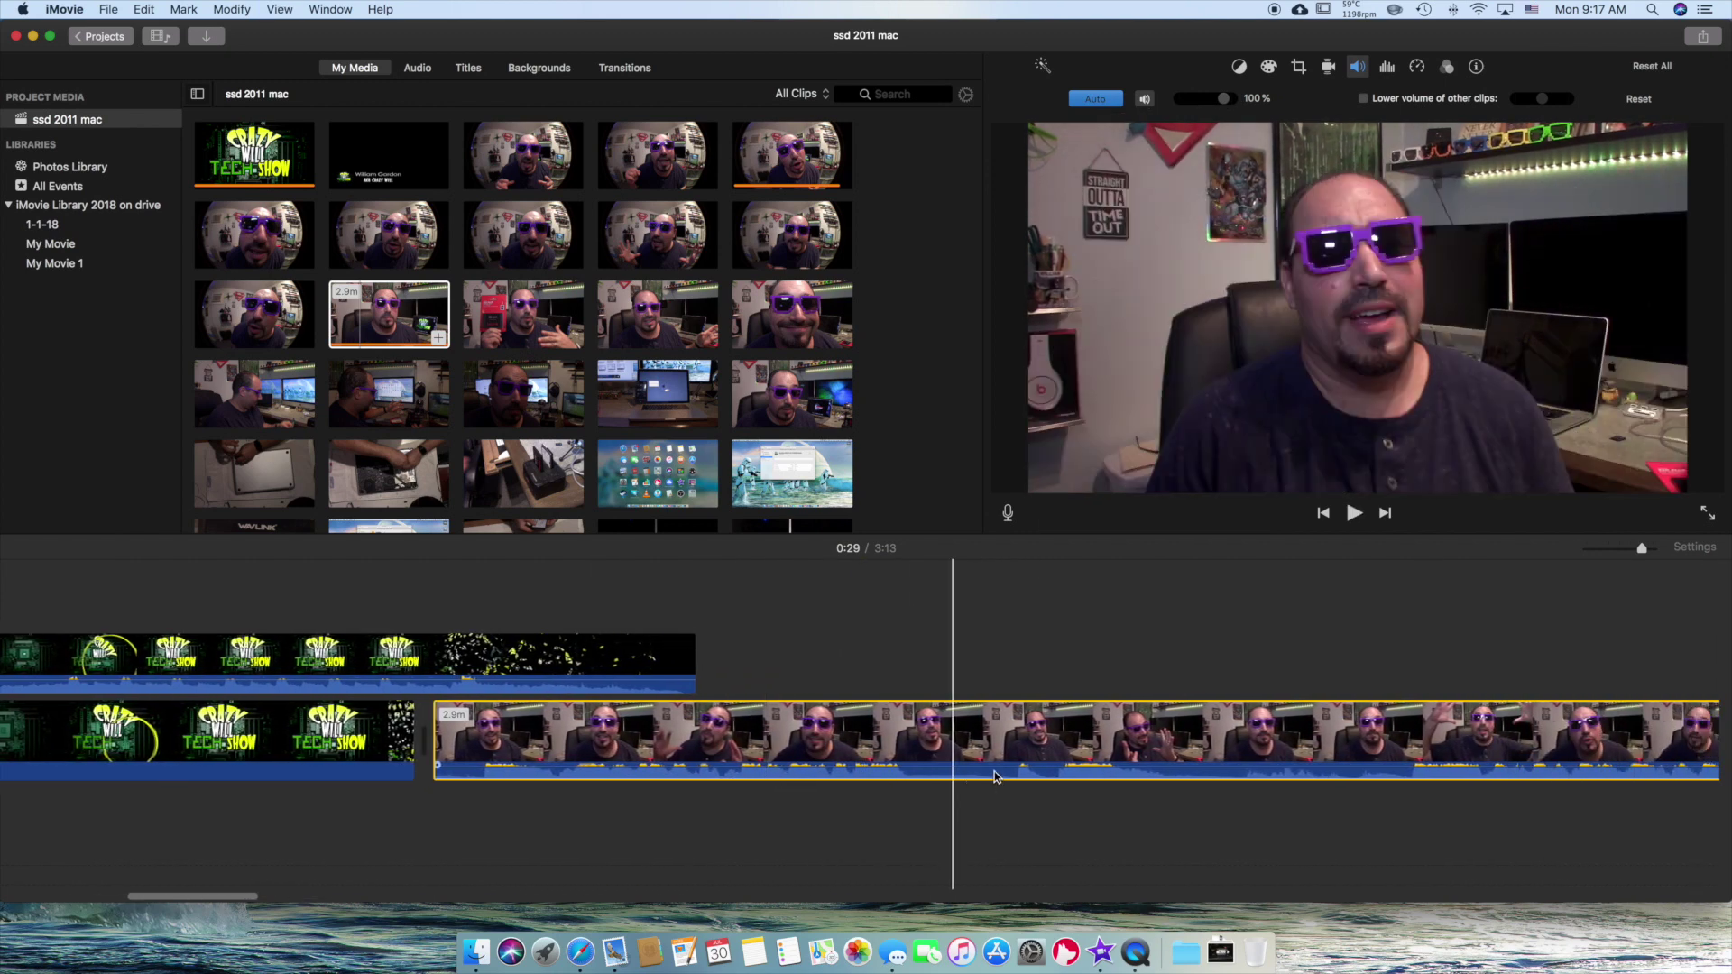
right_click(802, 740)
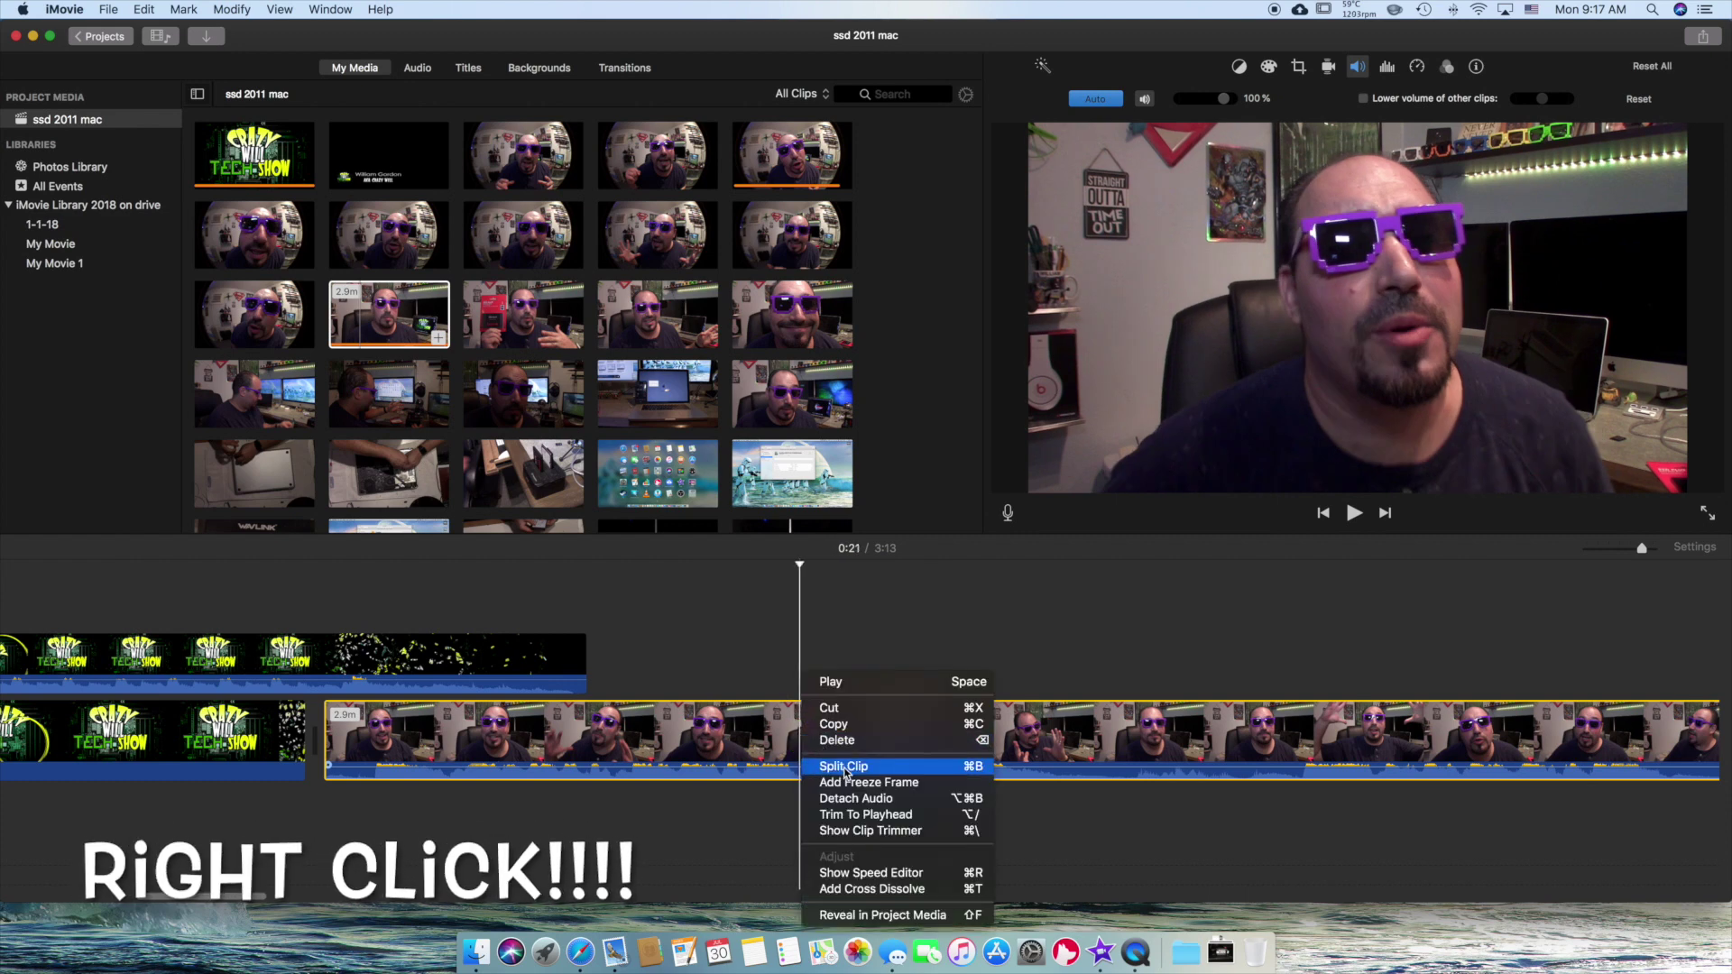
left_click(845, 766)
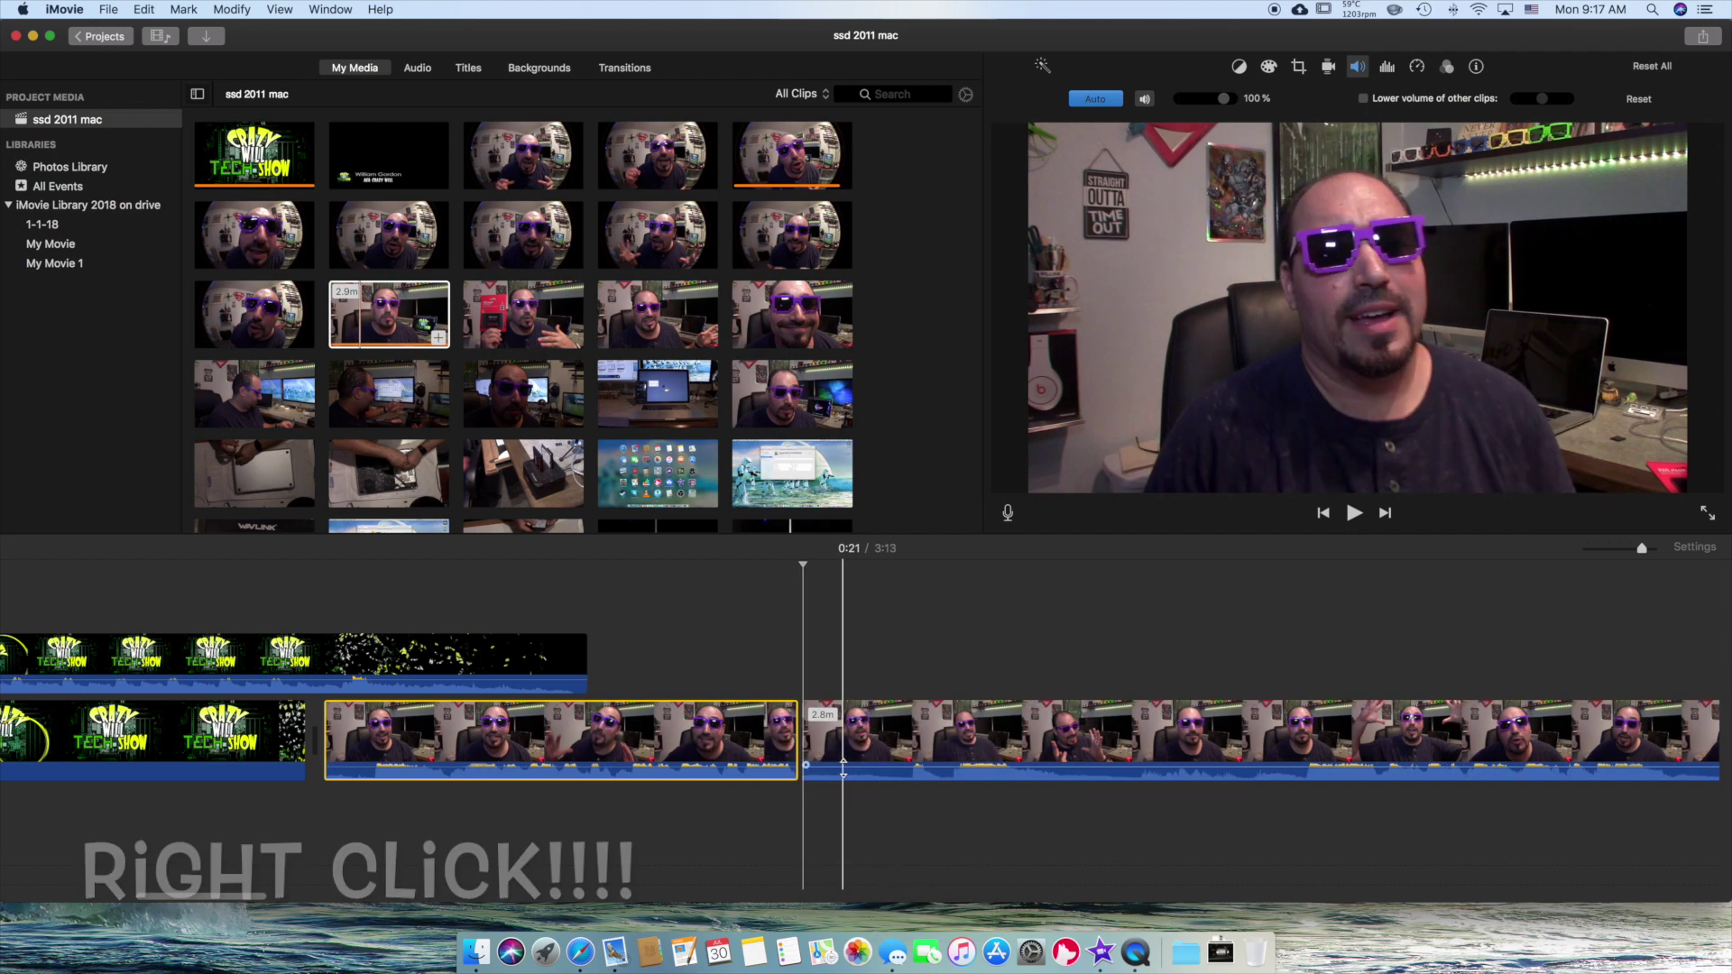
Trim the second clip's start later and play back the cut to review it
left_click_drag(803, 747, 892, 759)
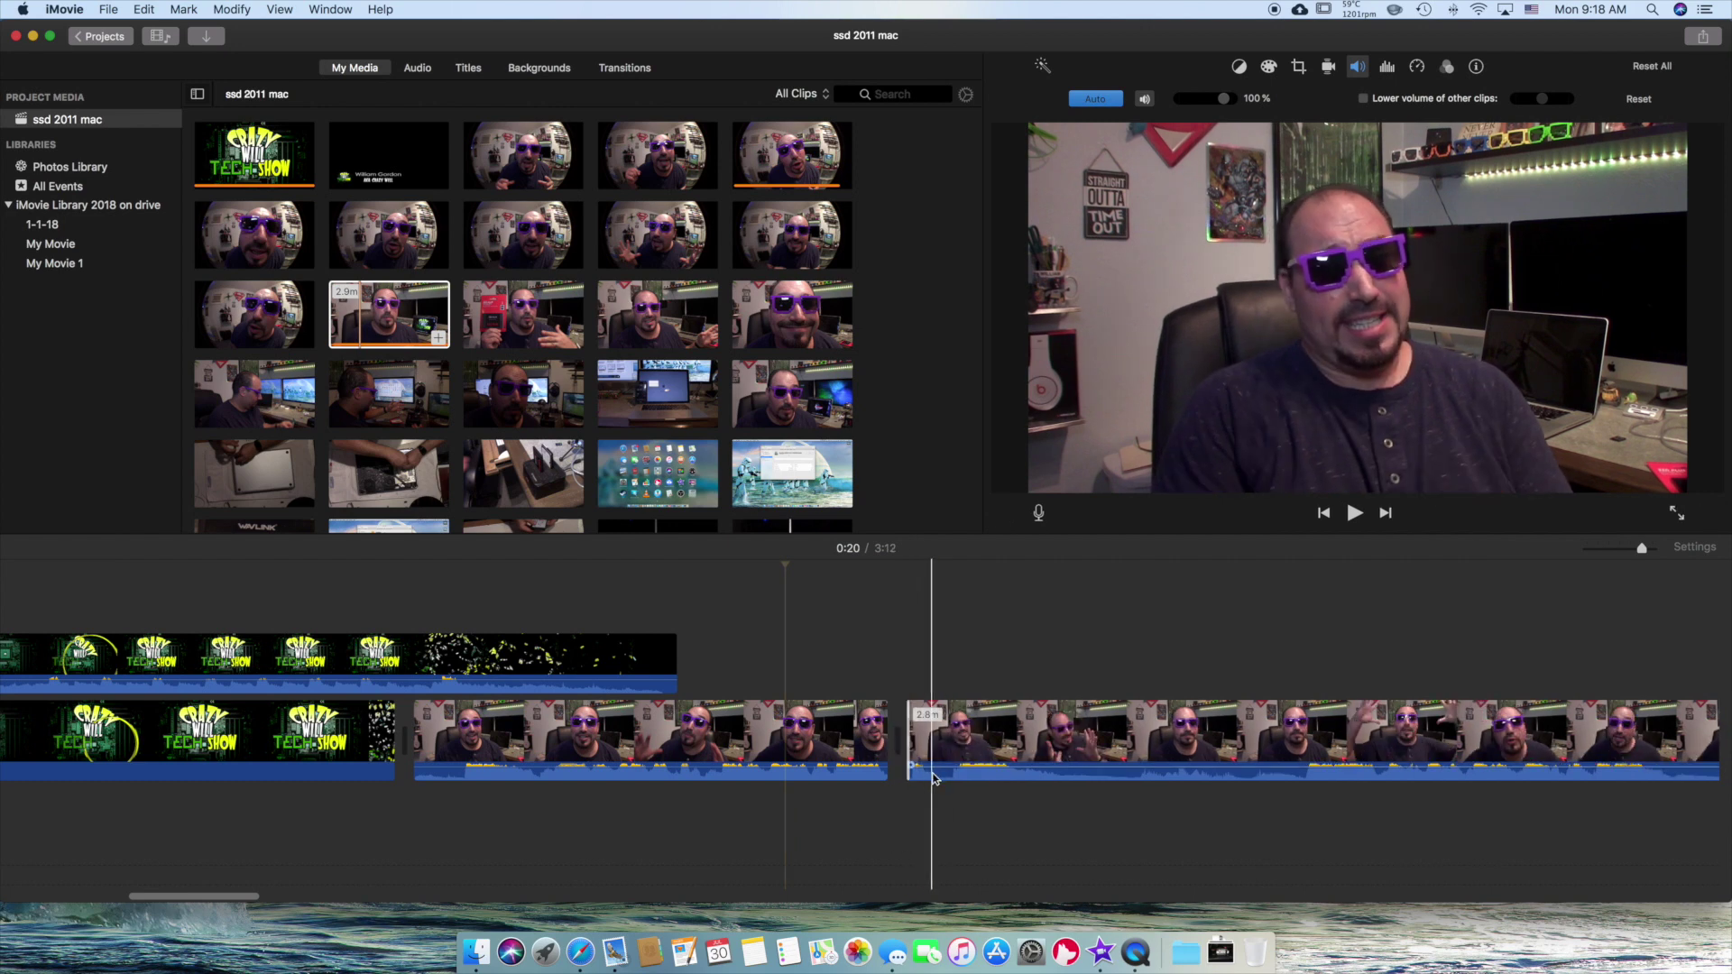
key("space")
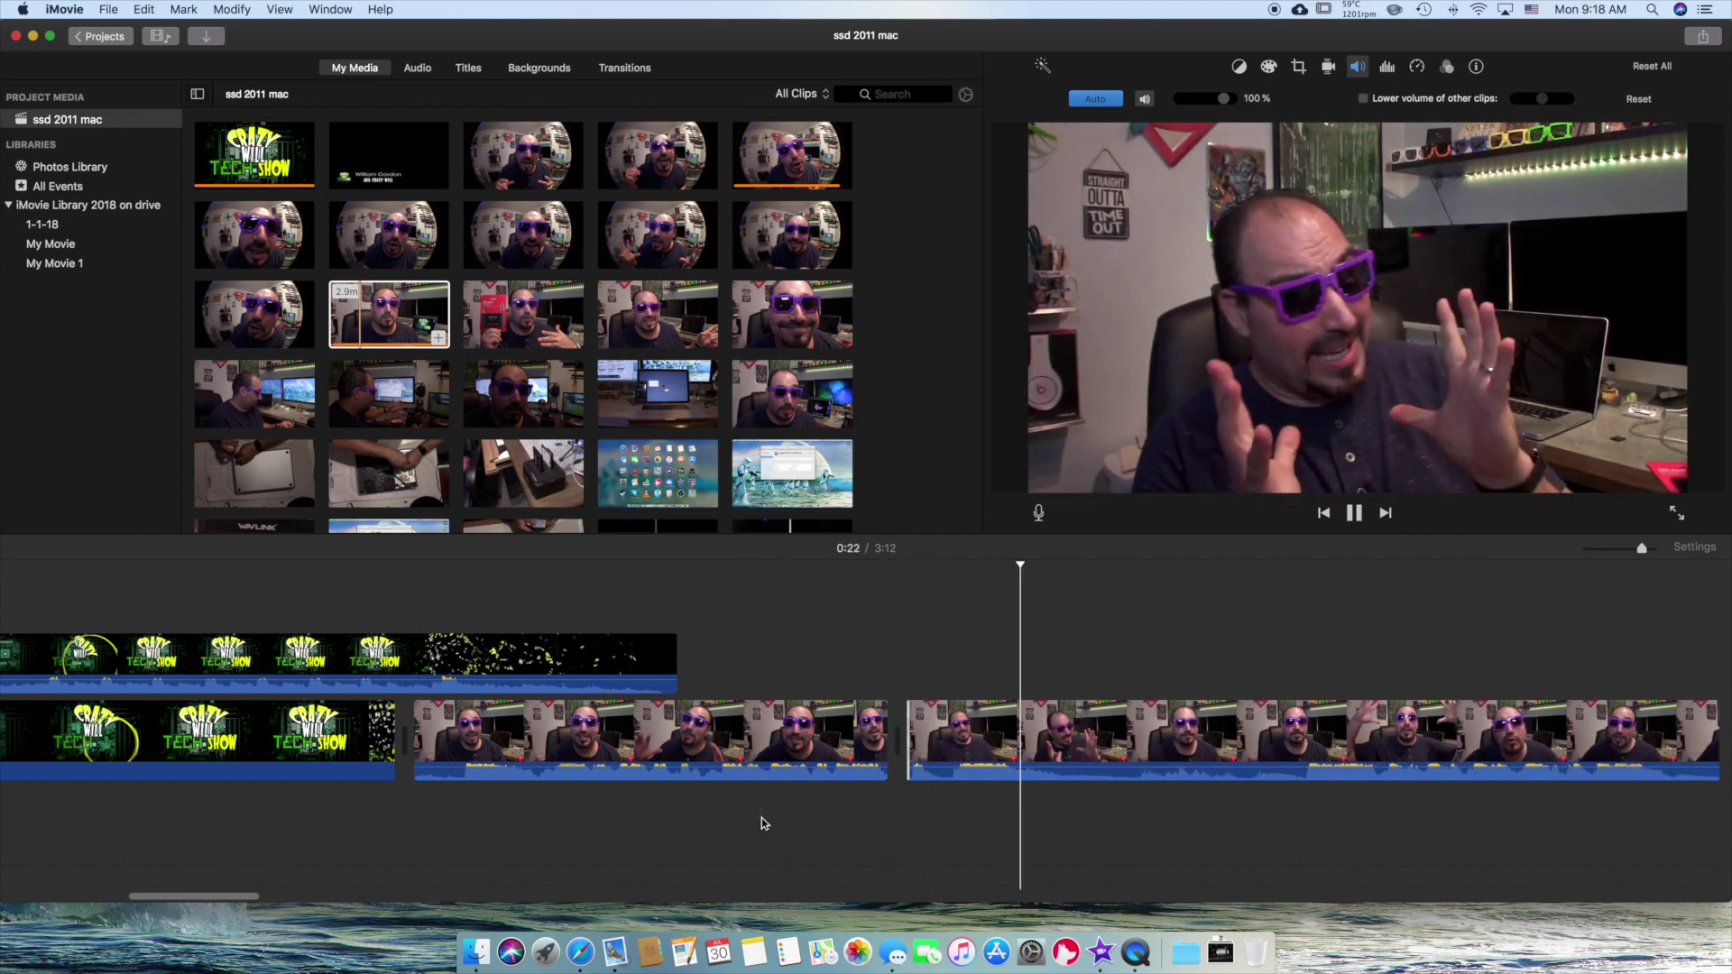
key("space")
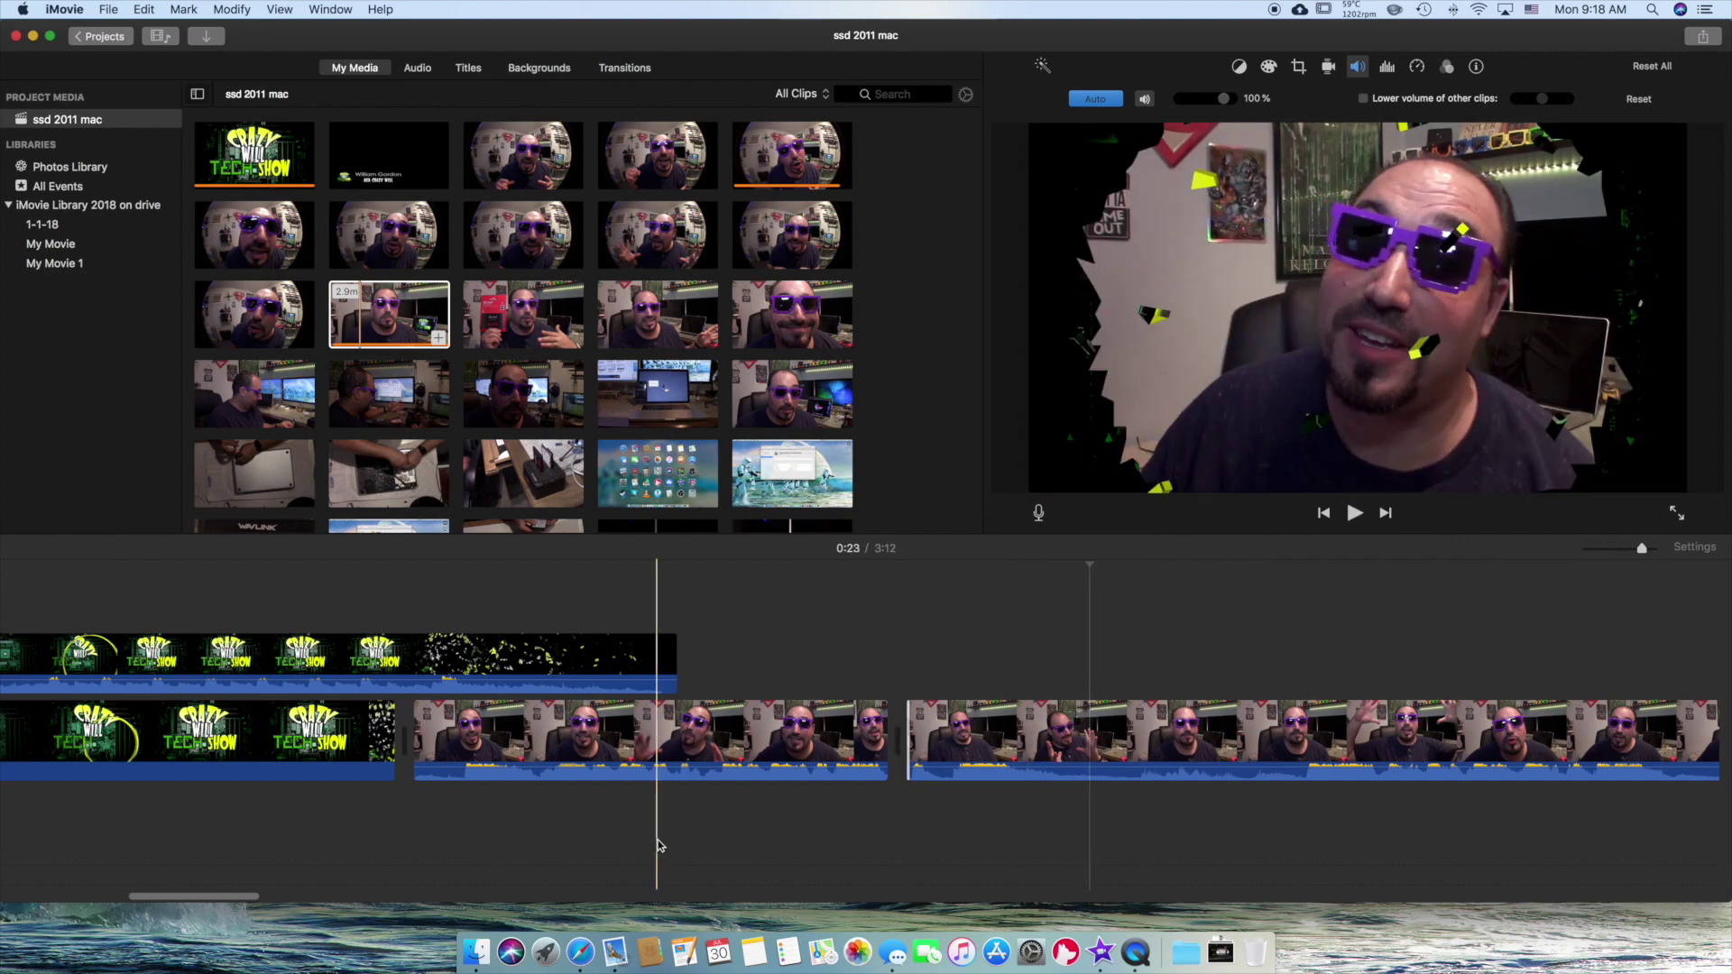
key("space")
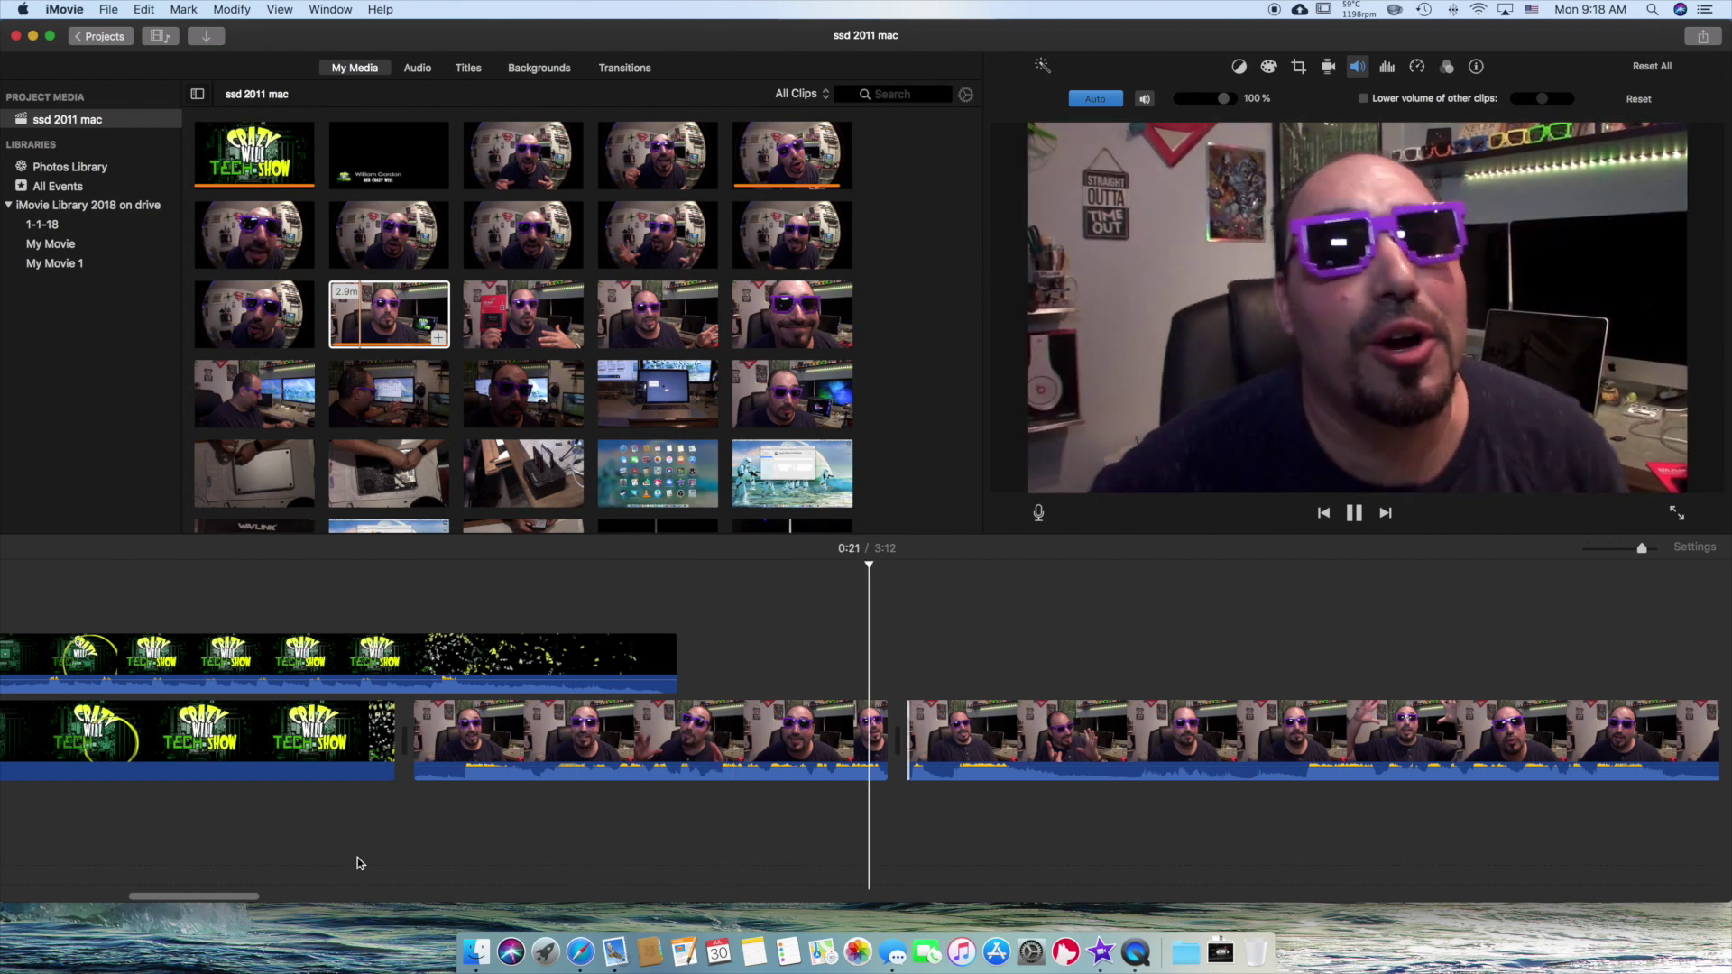
key("space")
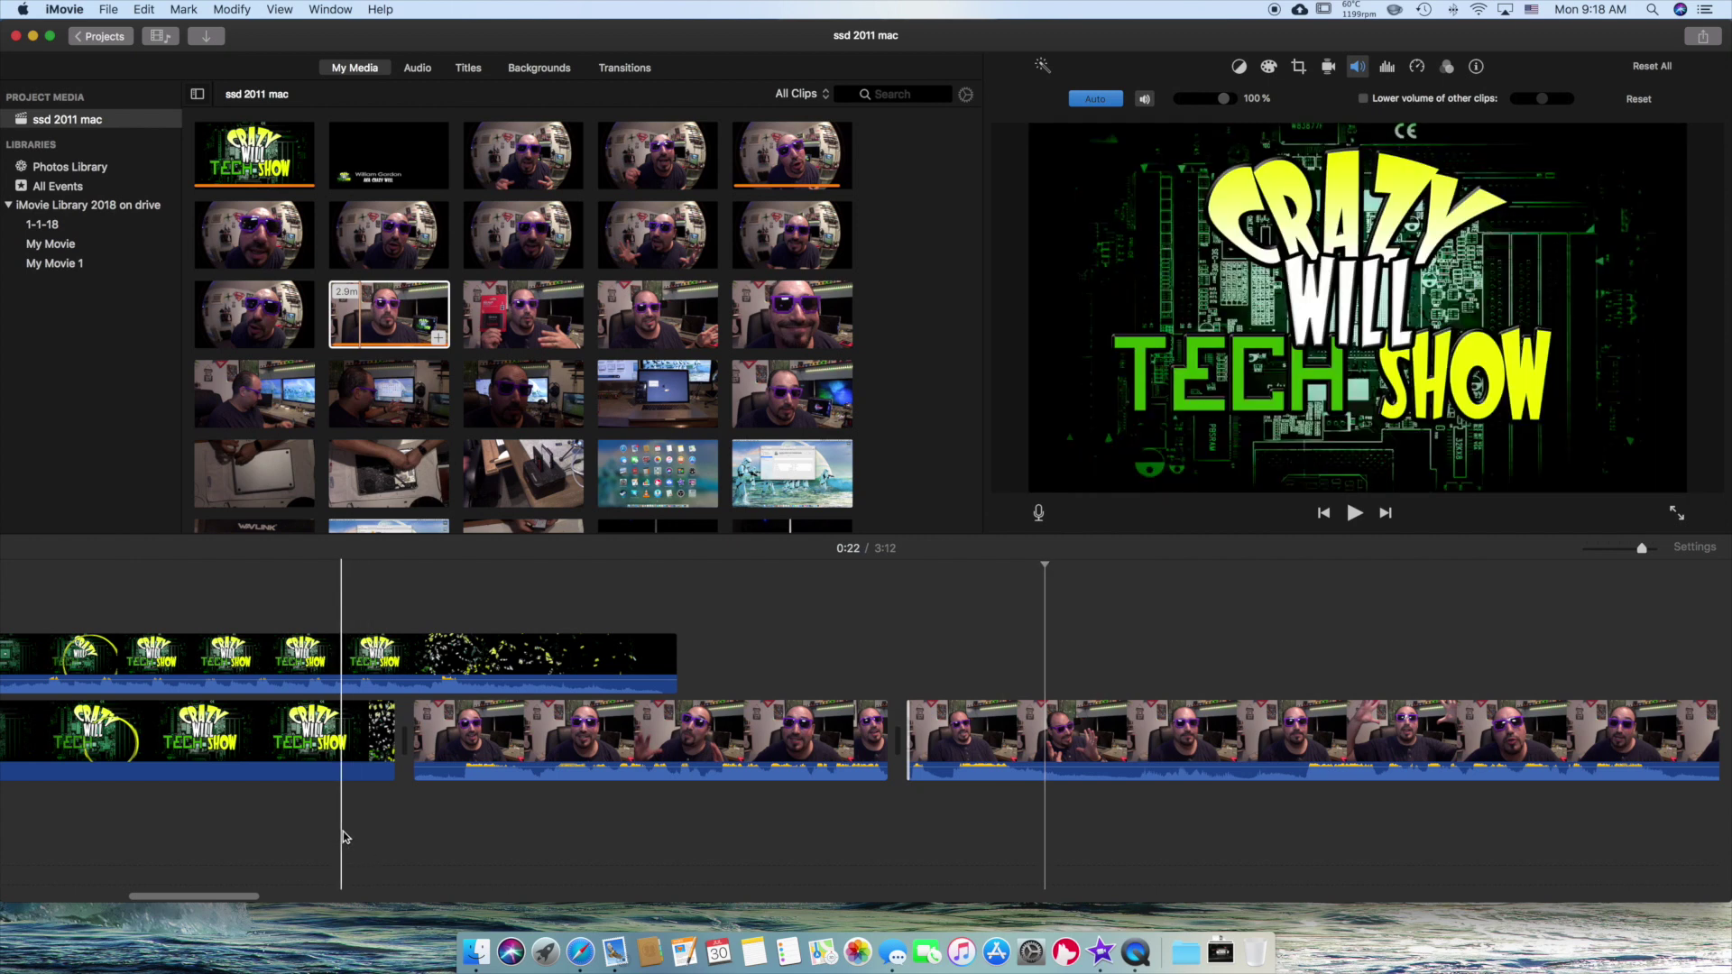
left_click(379, 176)
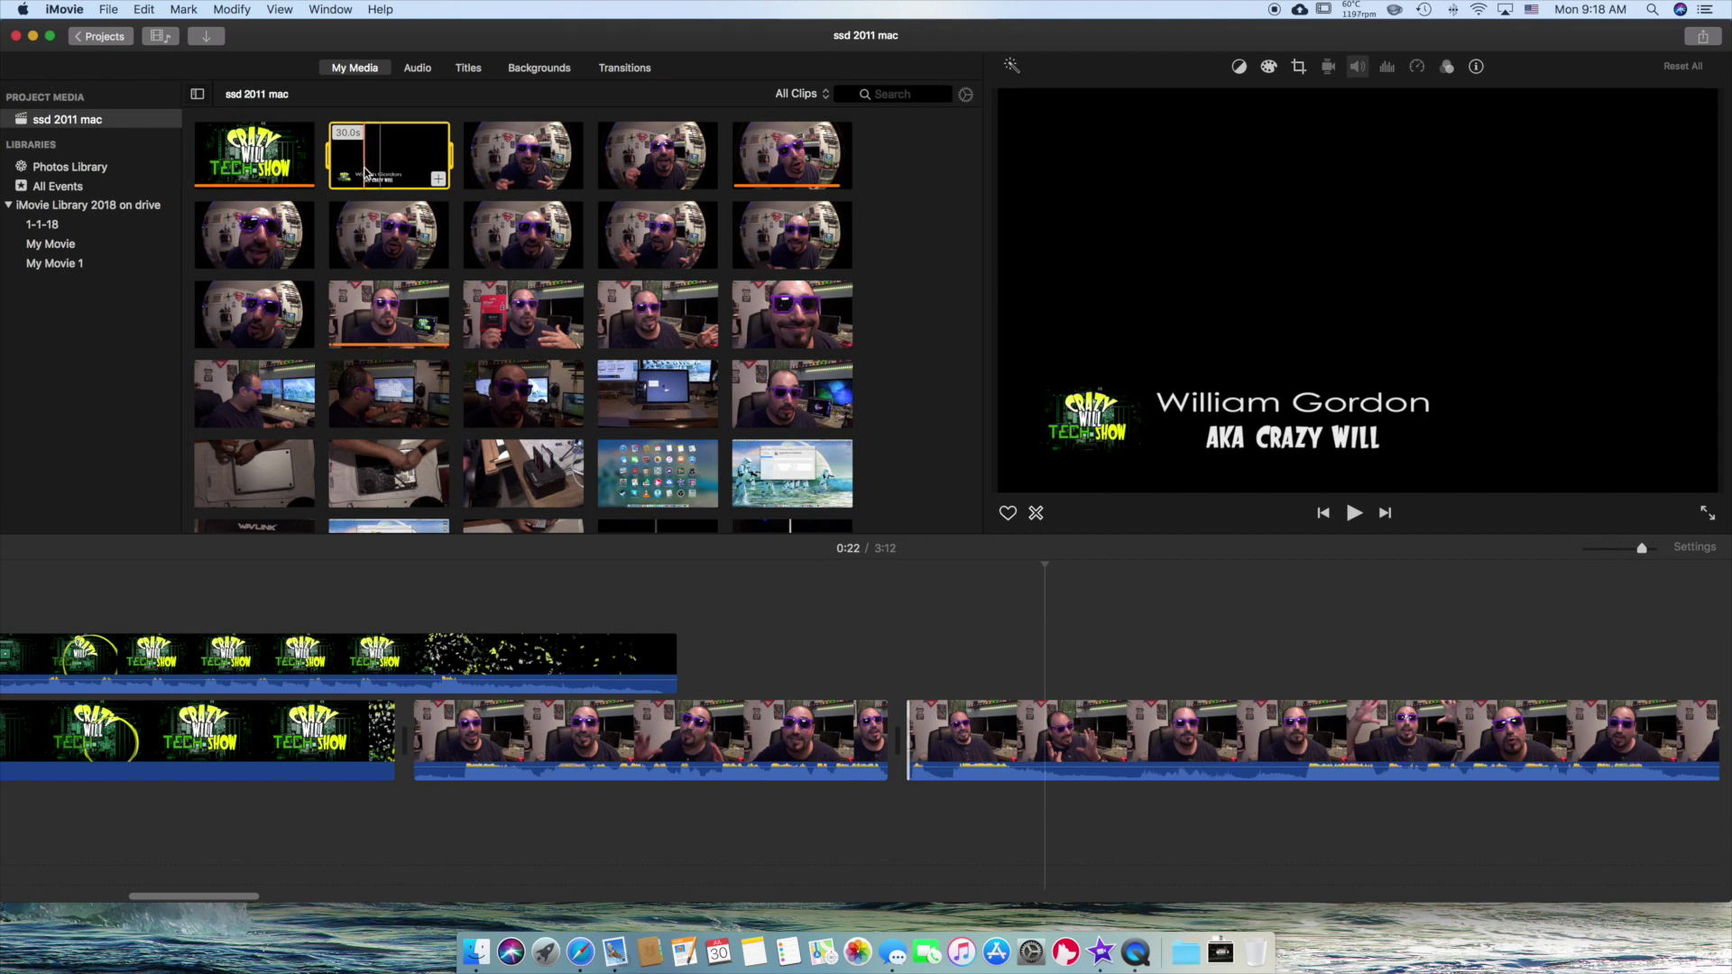
left_click_drag(365, 173, 824, 647)
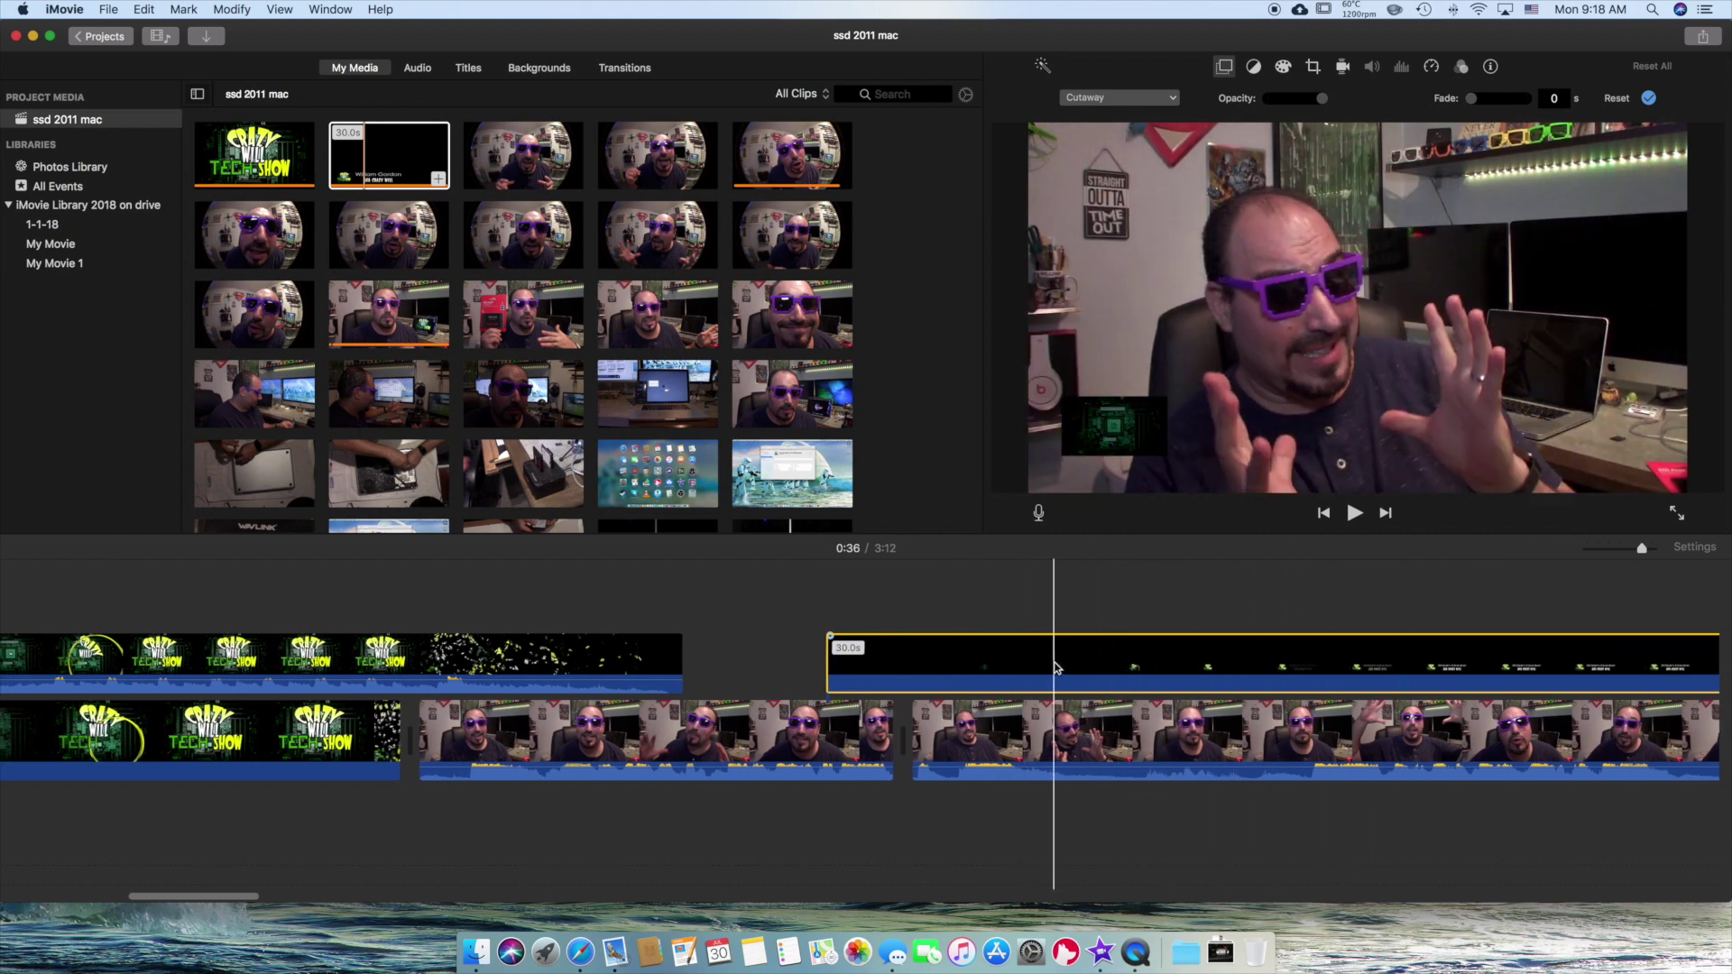
key("Delete")
scroll(545, 366, "down", 1)
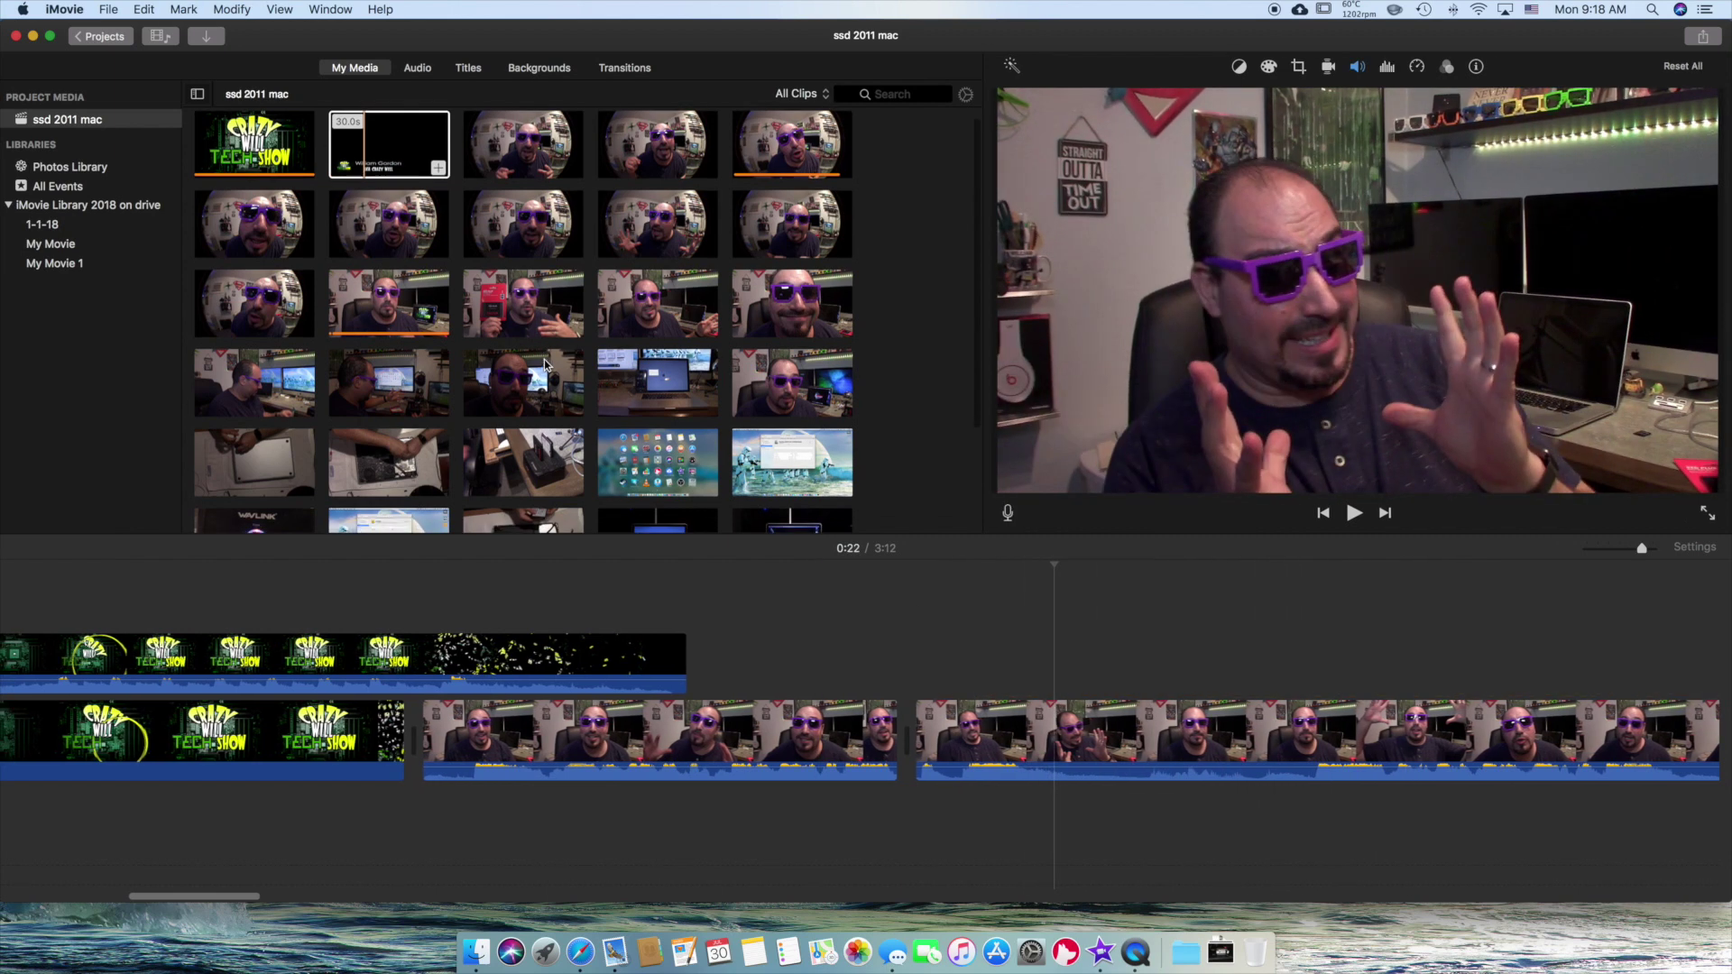
scroll(484, 275, "up", 1)
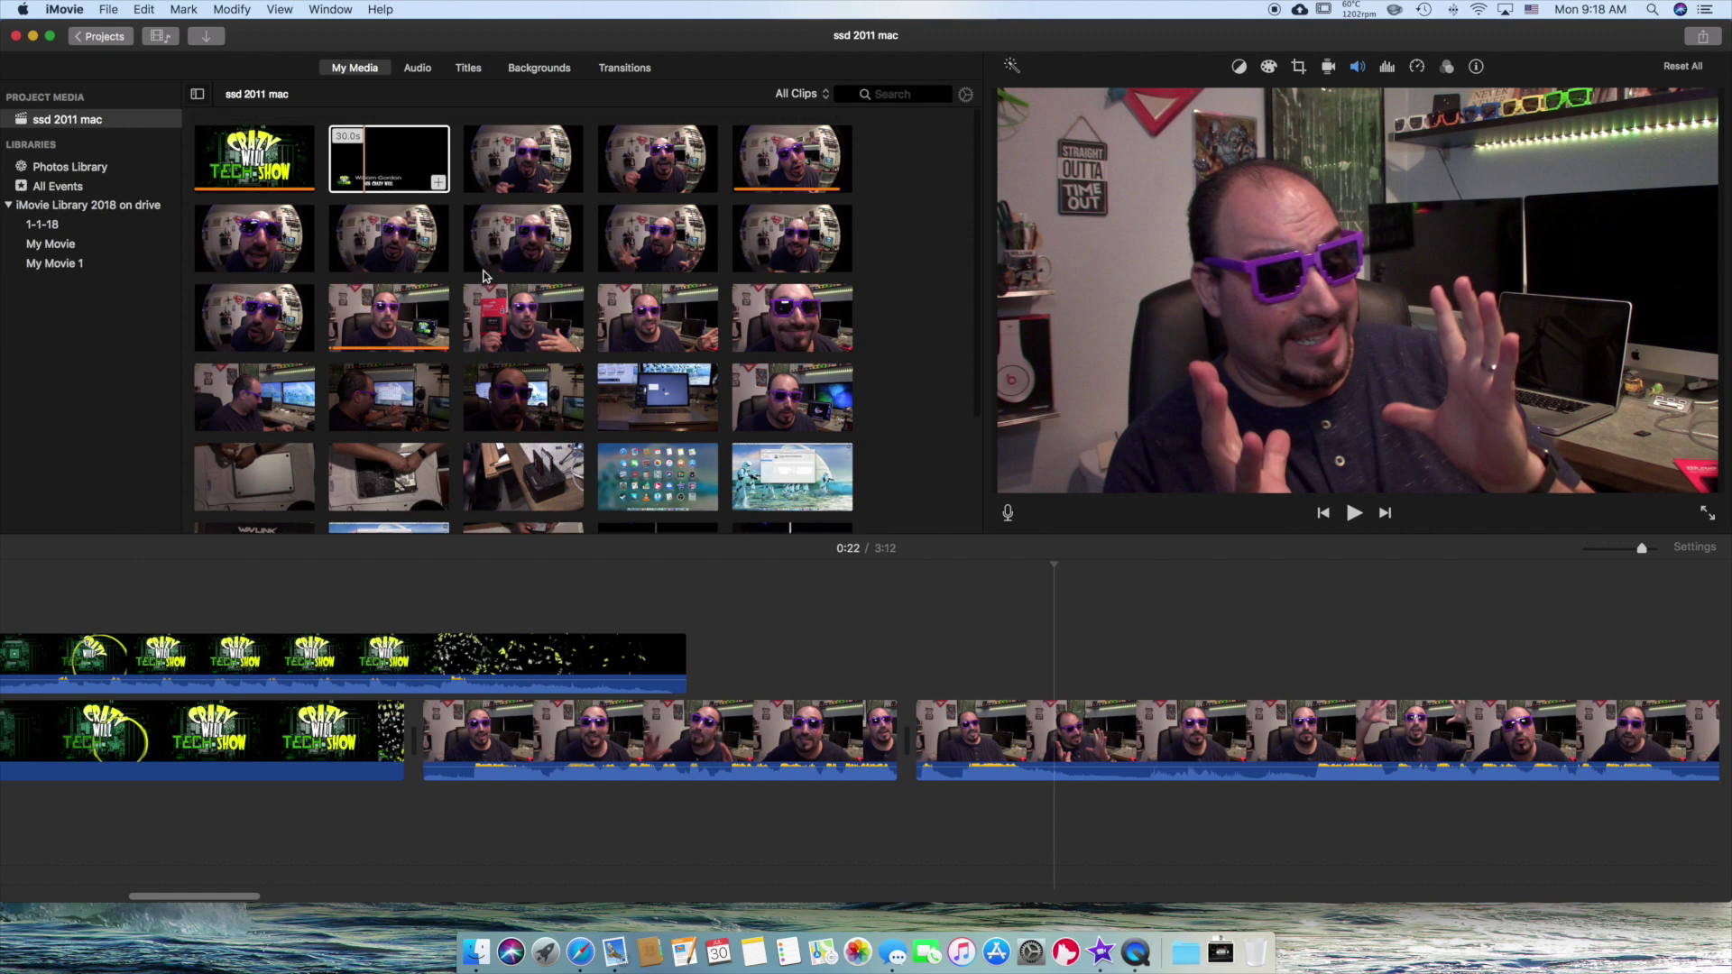
Try the Chicken sound effect under the clips, then delete it again
left_click(418, 68)
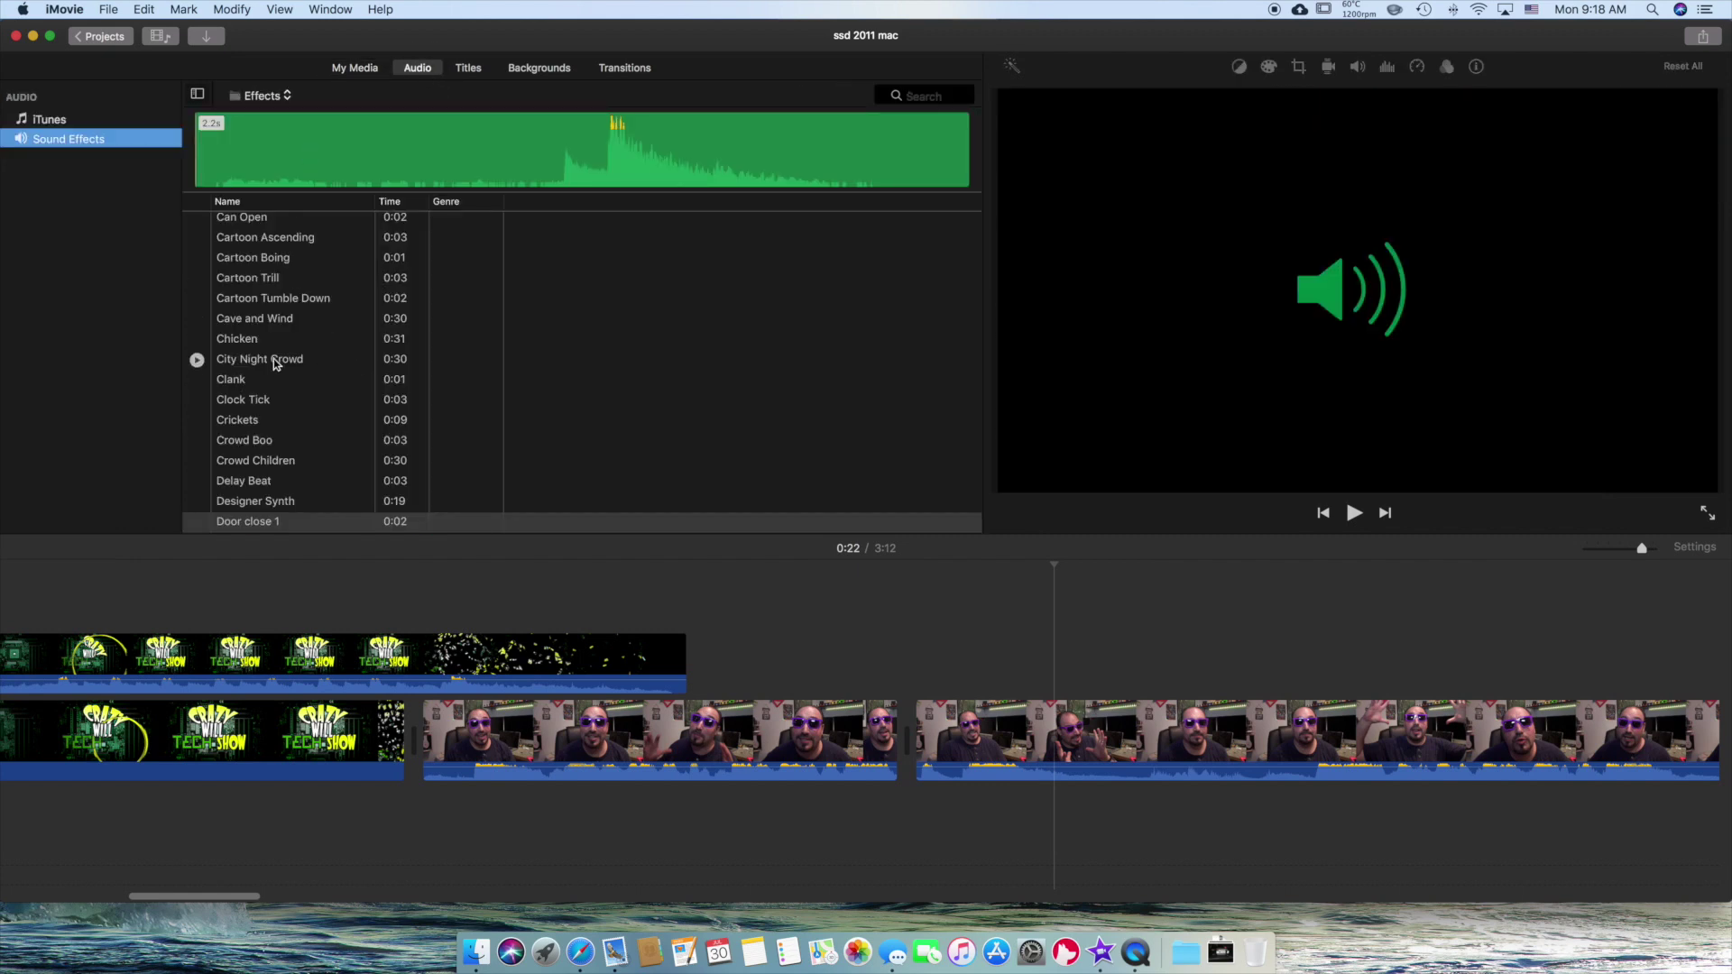
left_click_drag(239, 339, 814, 615)
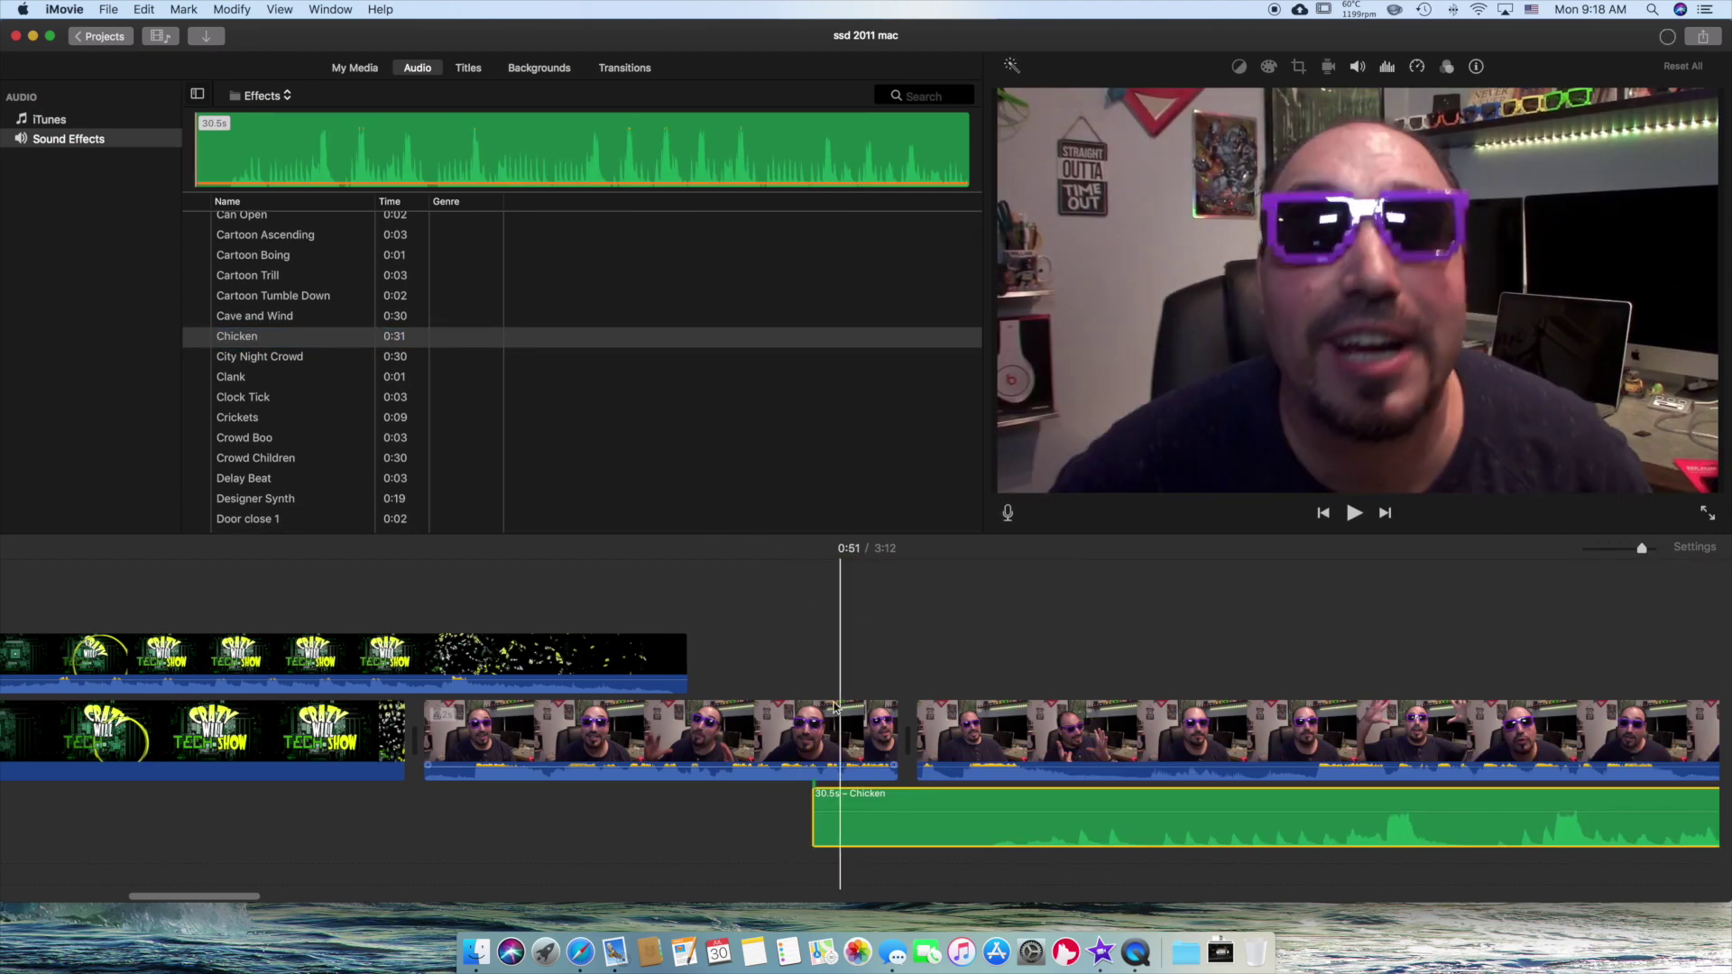
key("space")
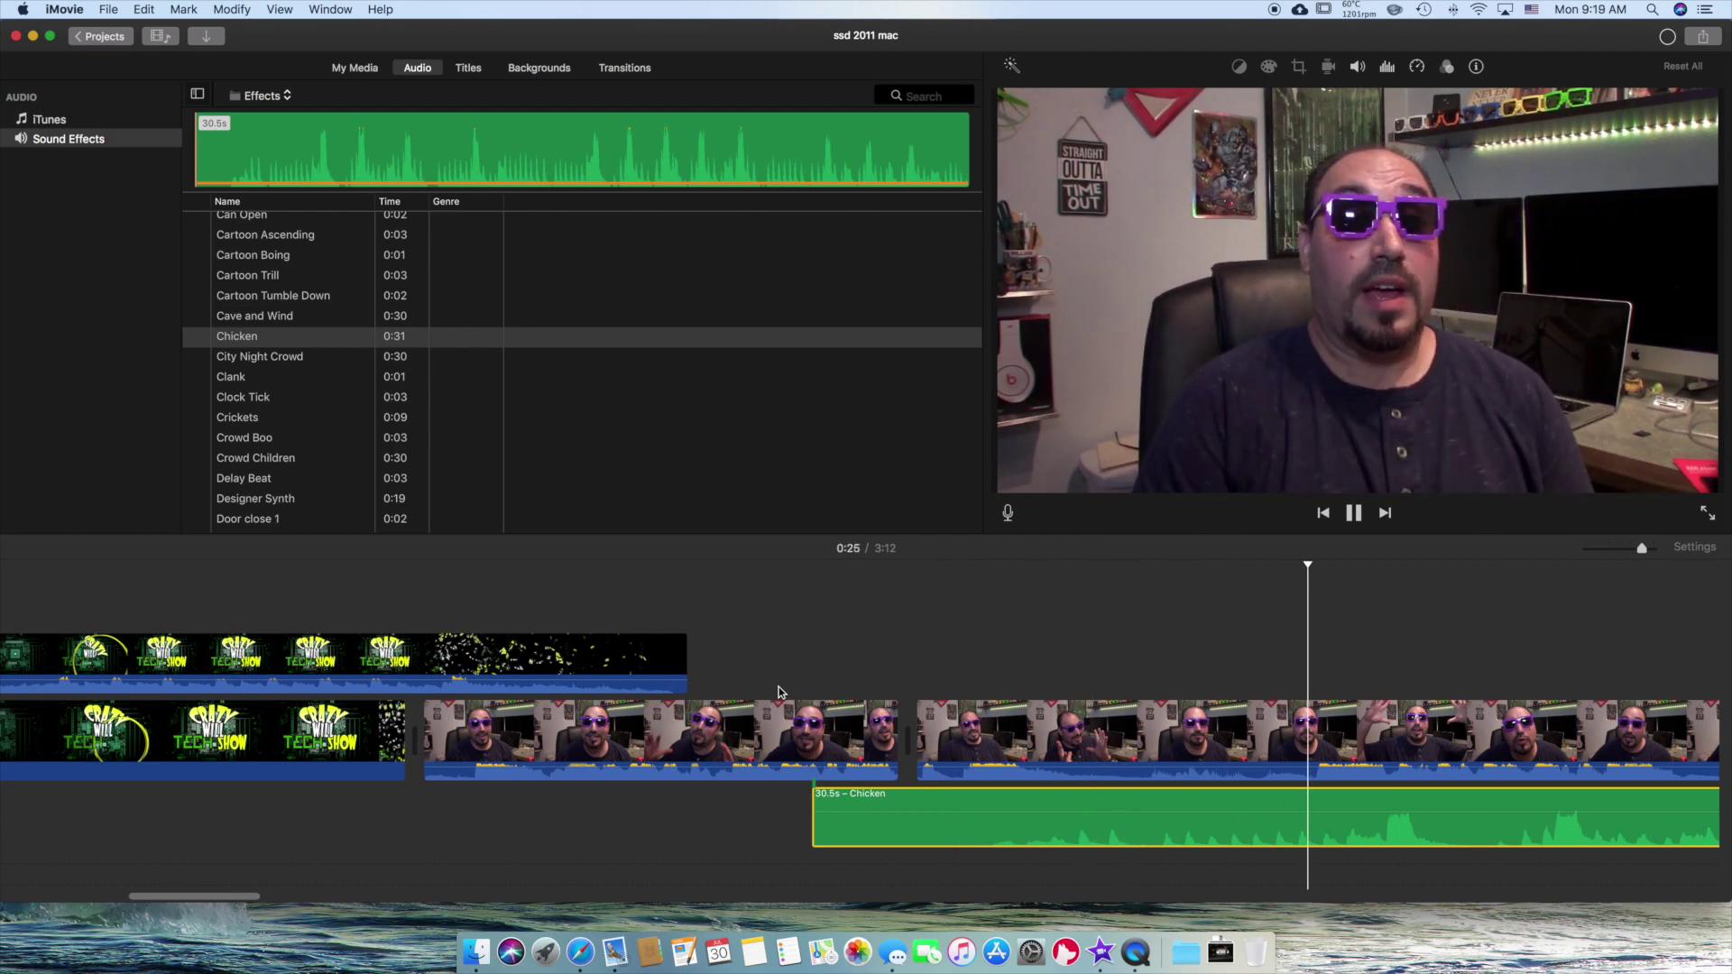
key("space")
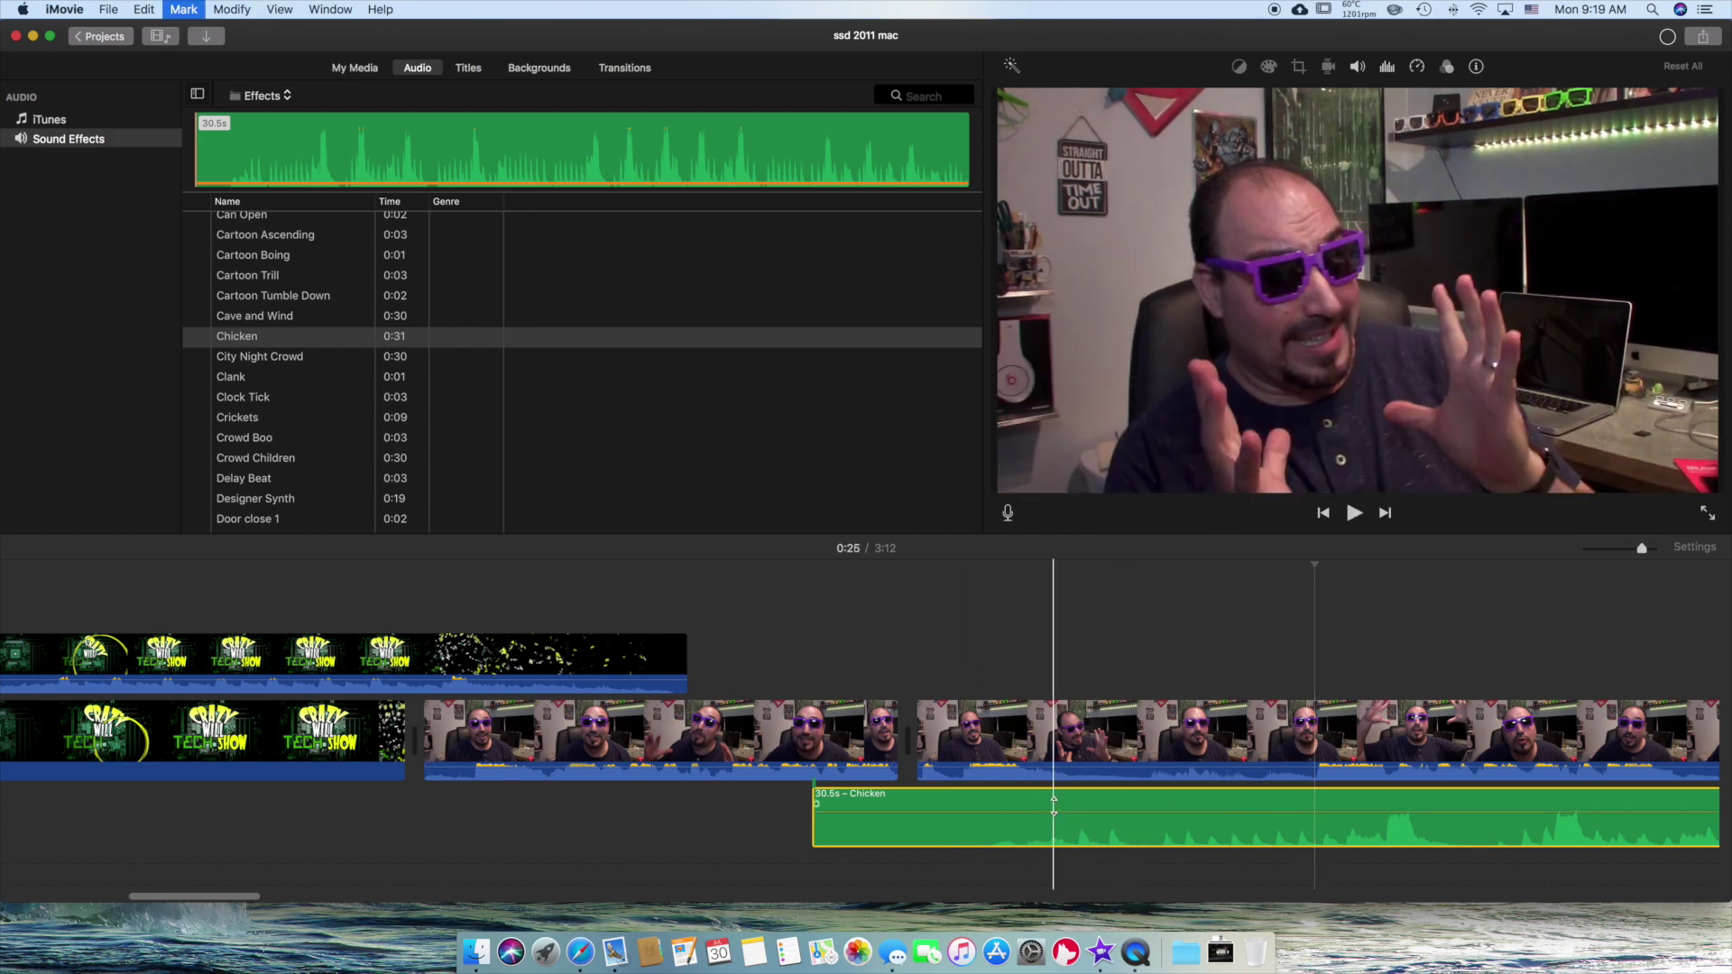
key("Delete")
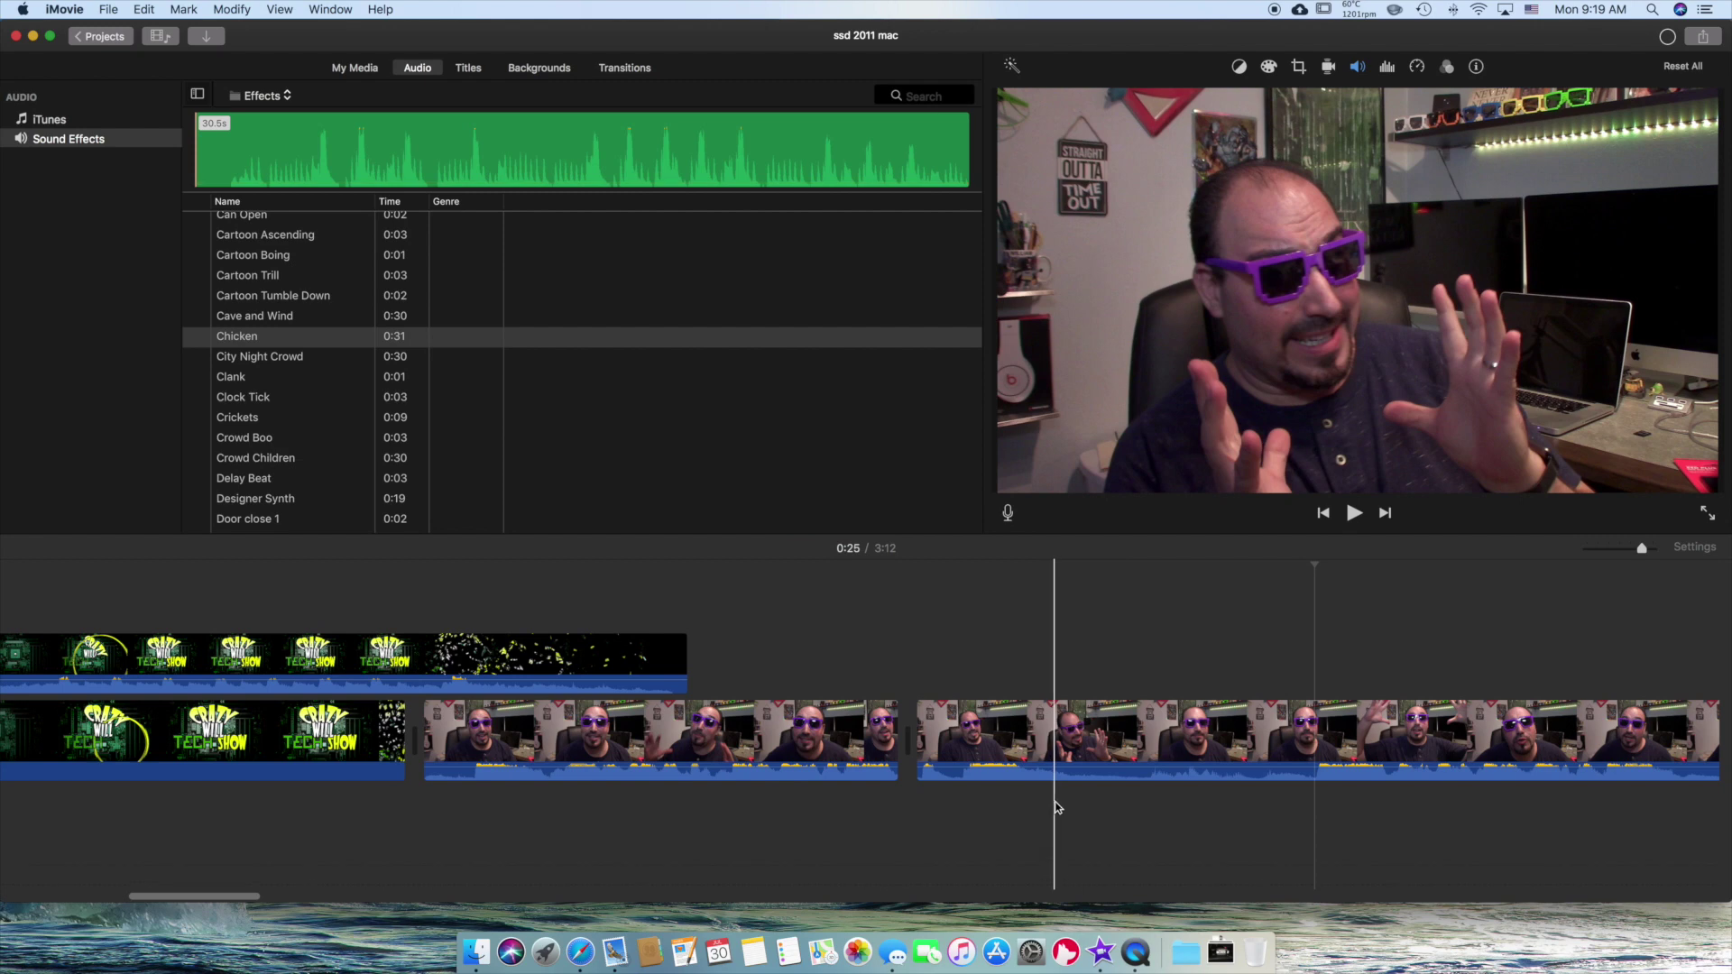
left_click(468, 72)
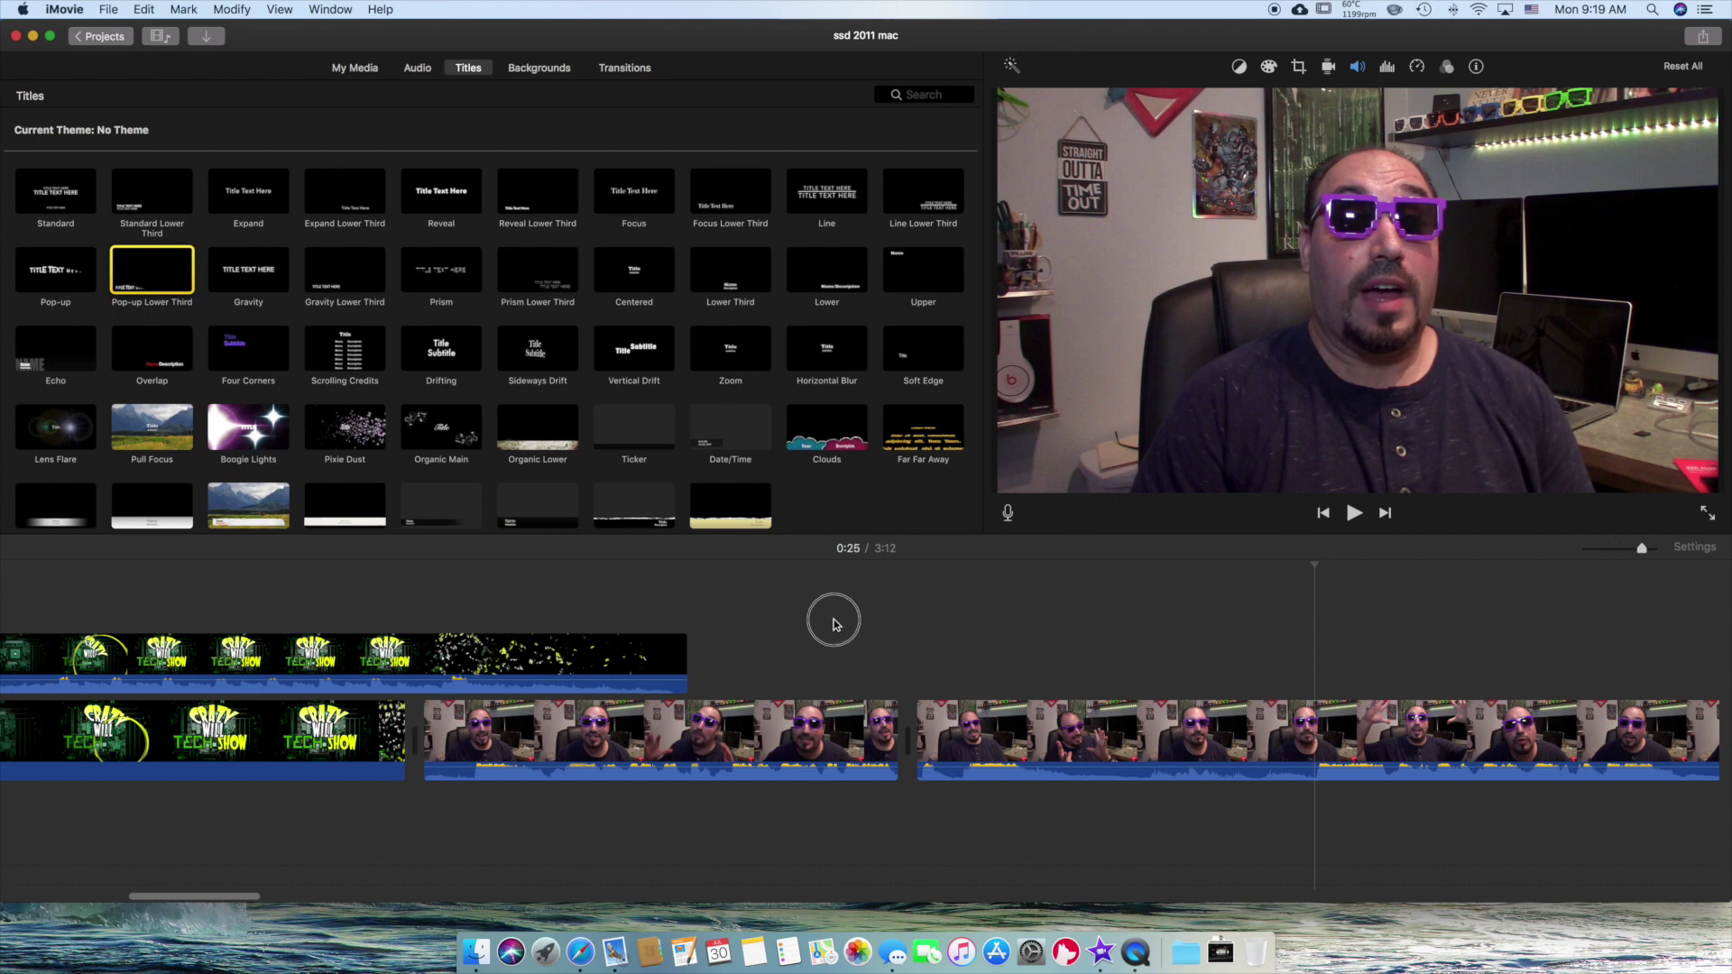
Add a Pop-up Lower Third title over the presenter clip and preview it
left_click_drag(151, 270, 794, 685)
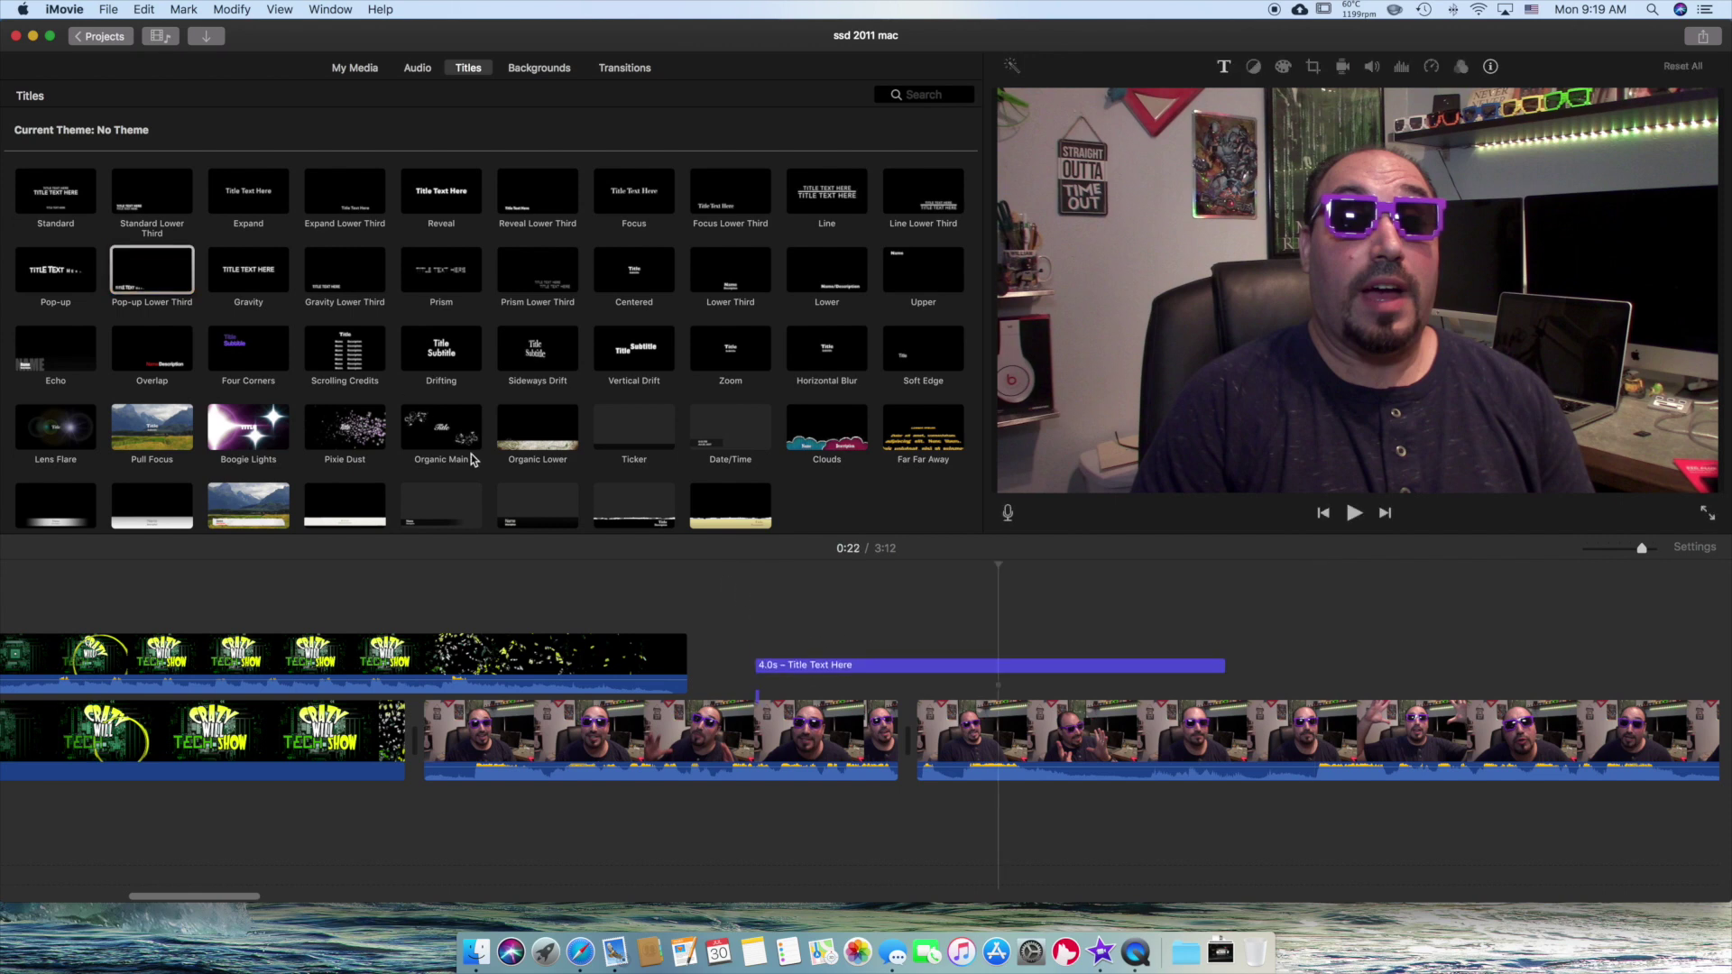
left_click(758, 657)
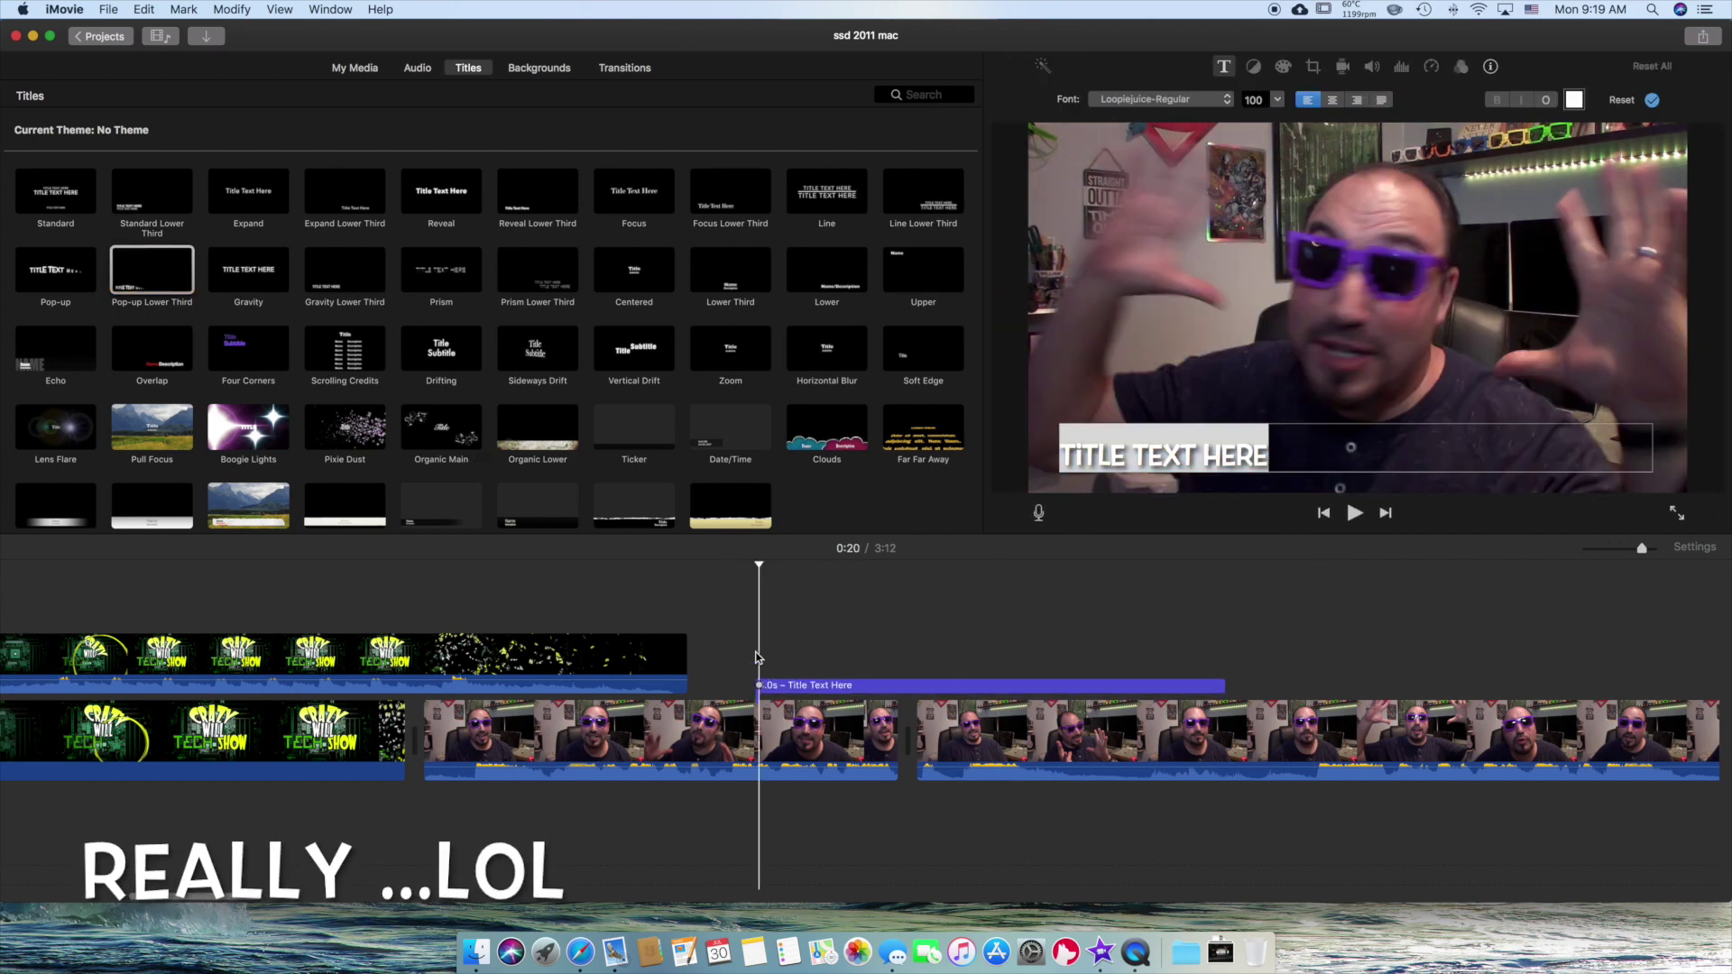
key("space")
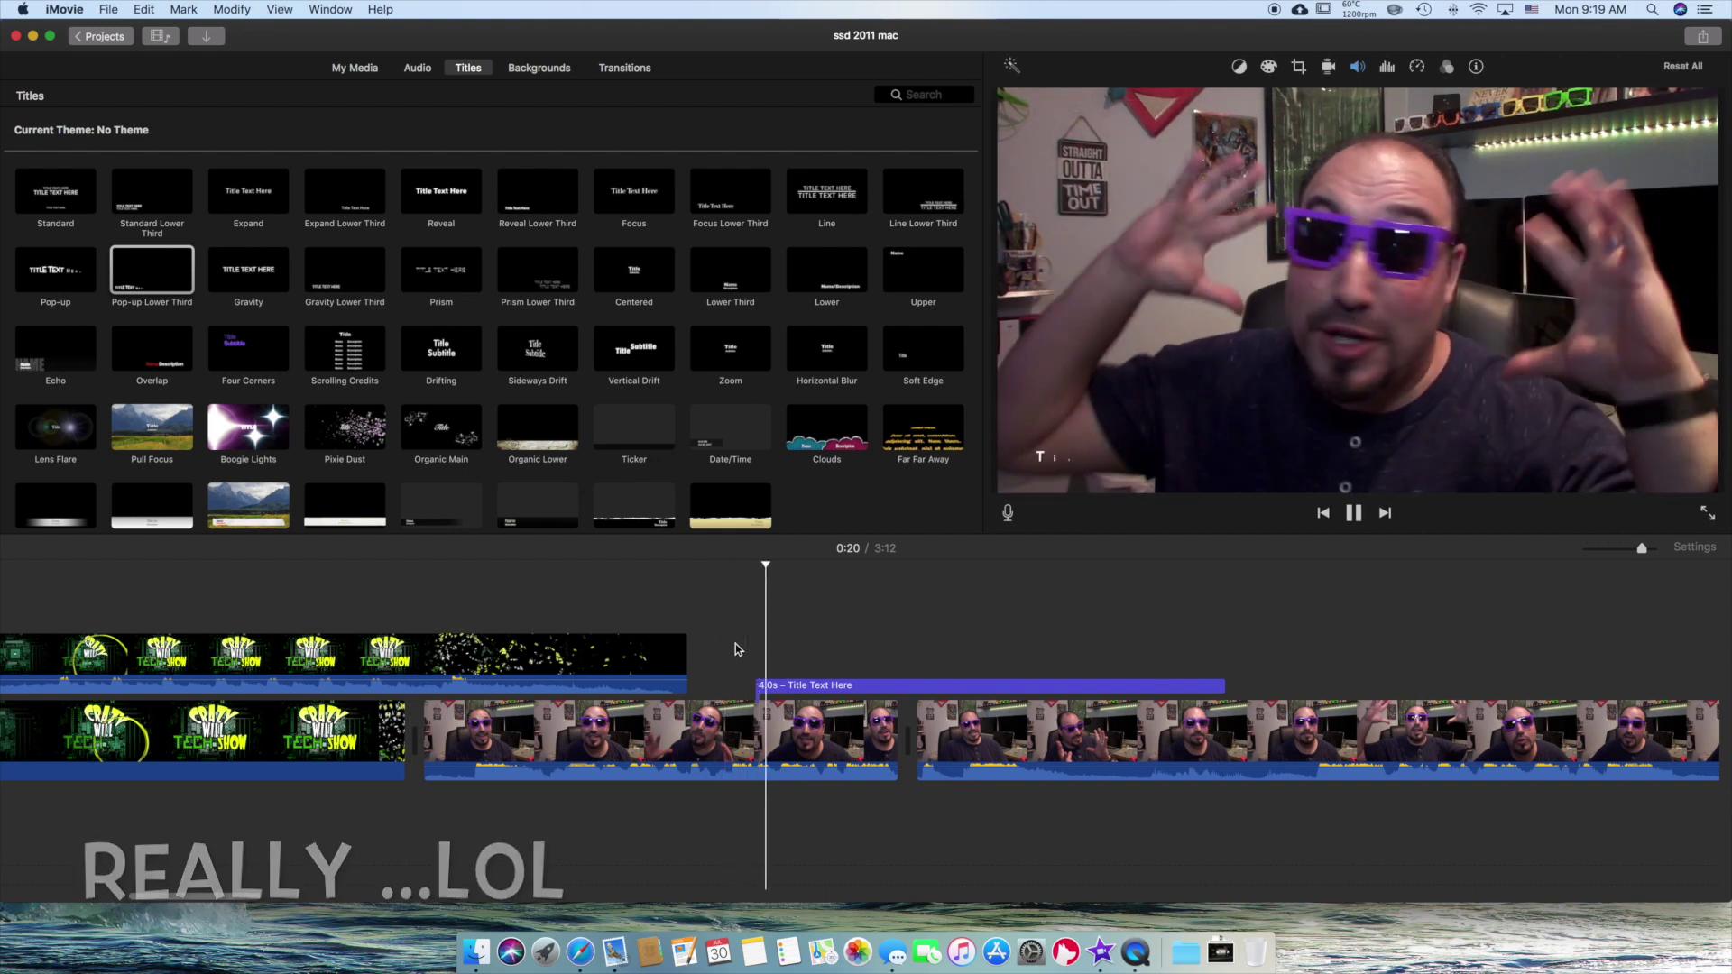
left_click(1216, 475)
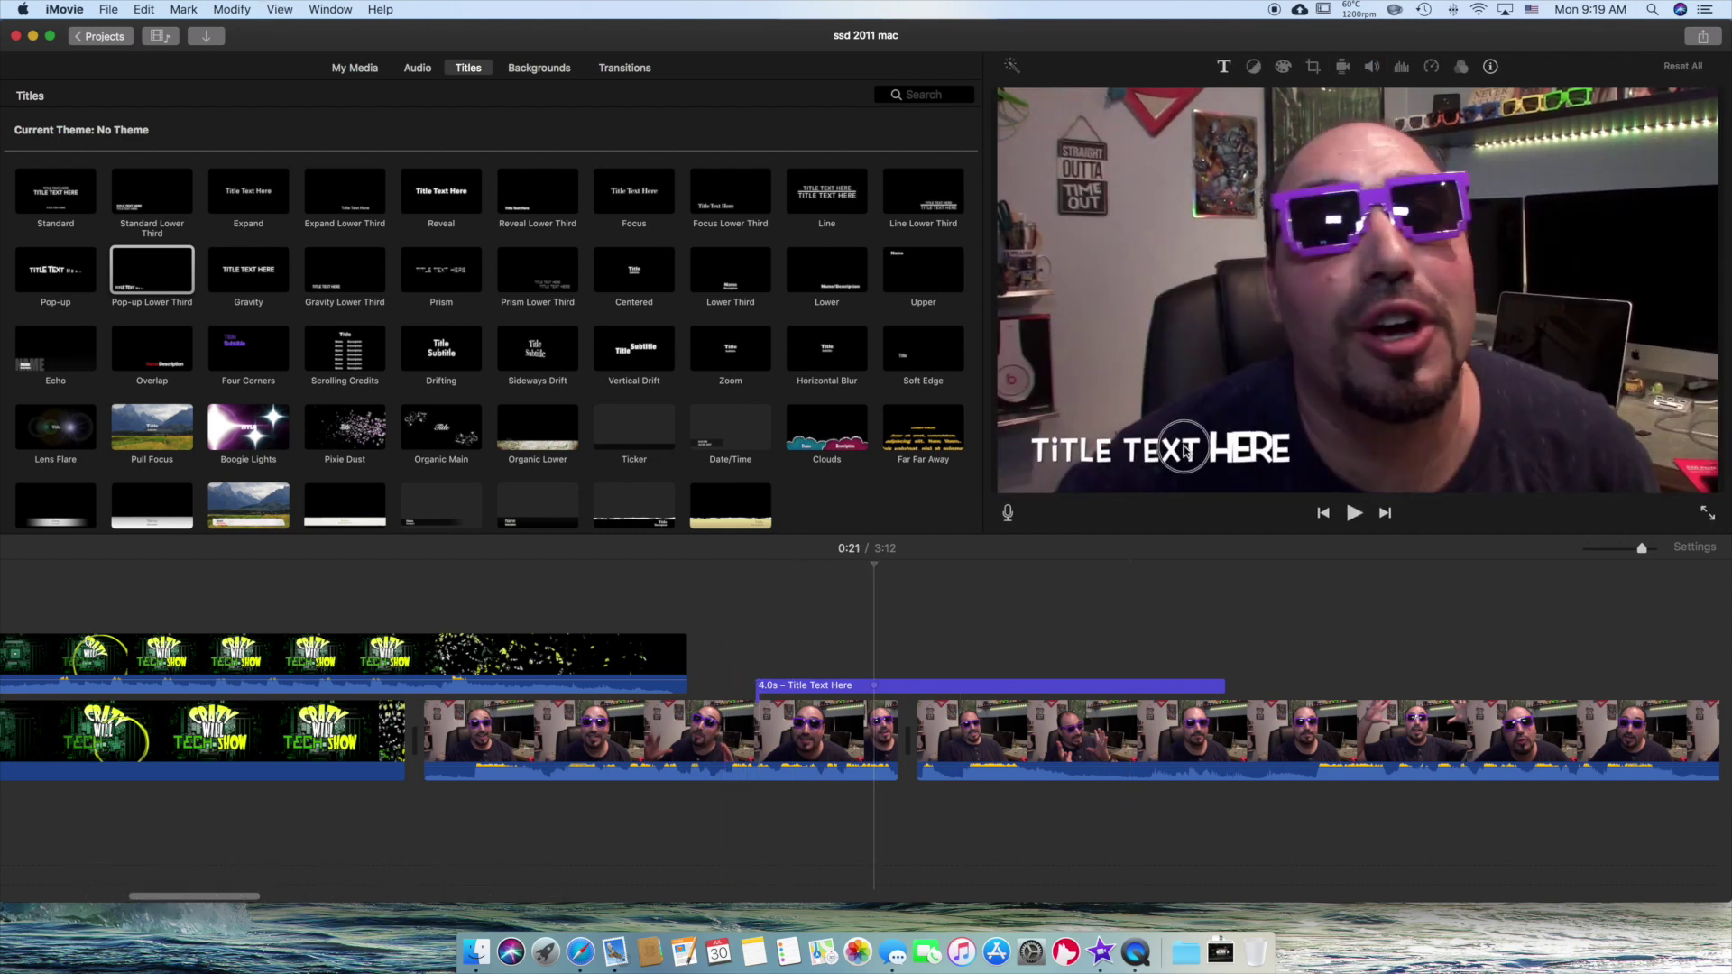
Change the lower-third text to 'Nute job' and play it back to check
double_click(1185, 451)
type("Nu")
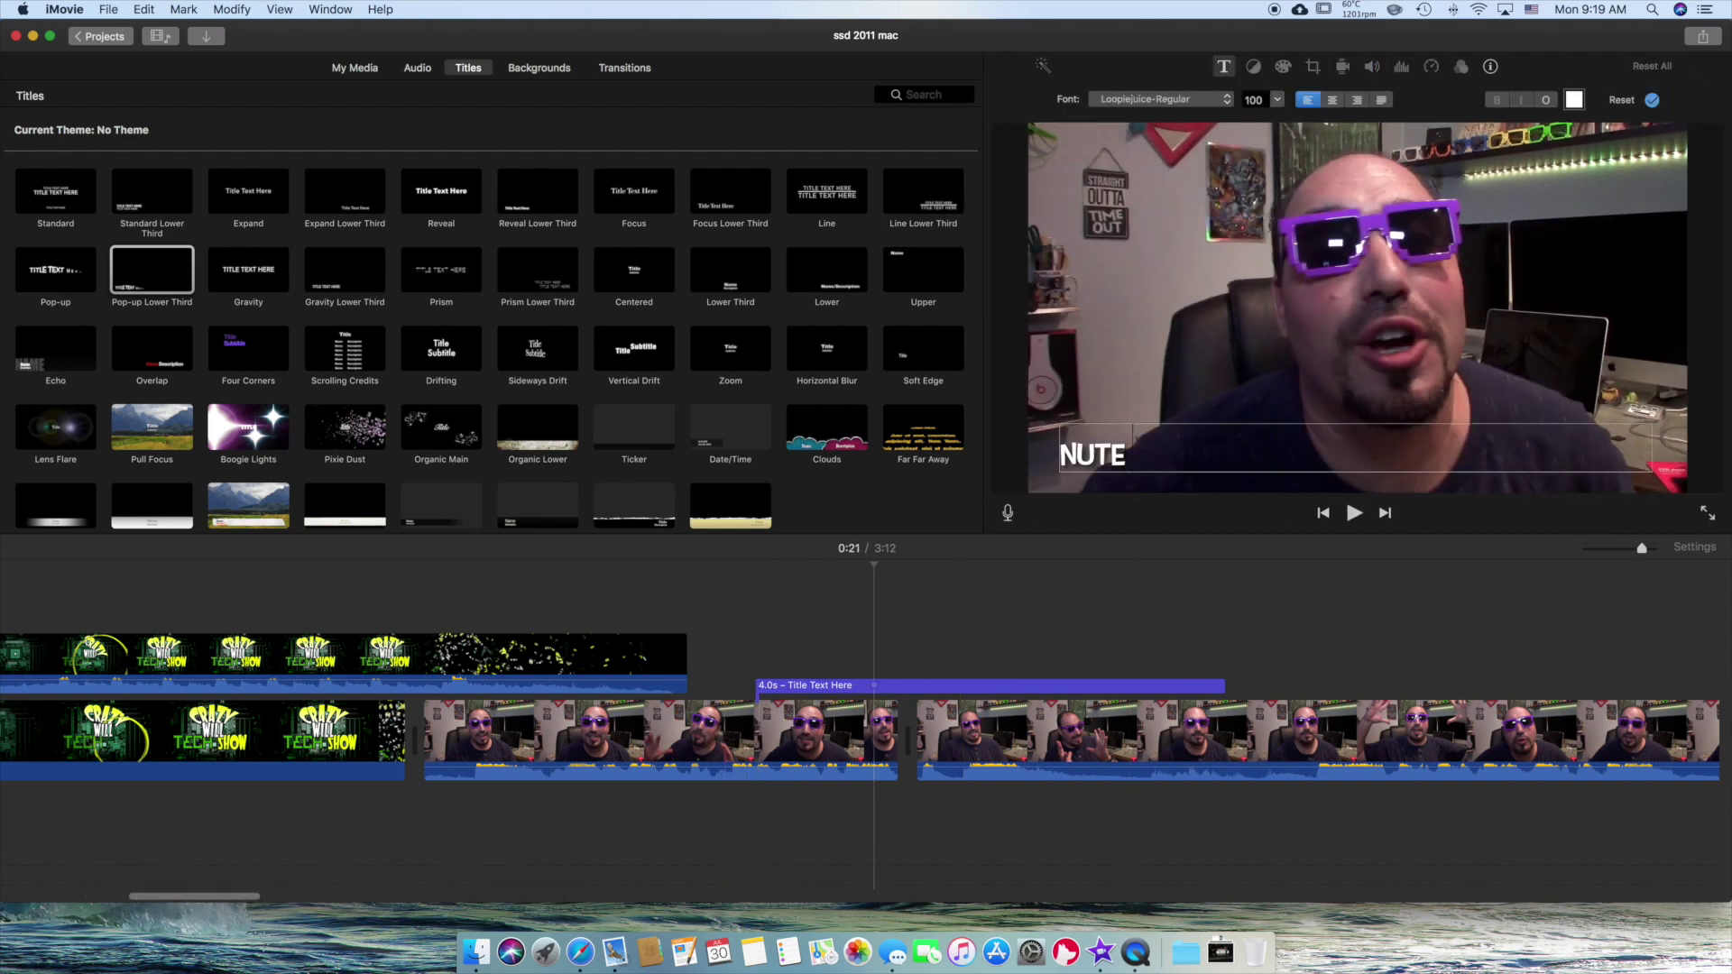
type("te job")
left_click(760, 646)
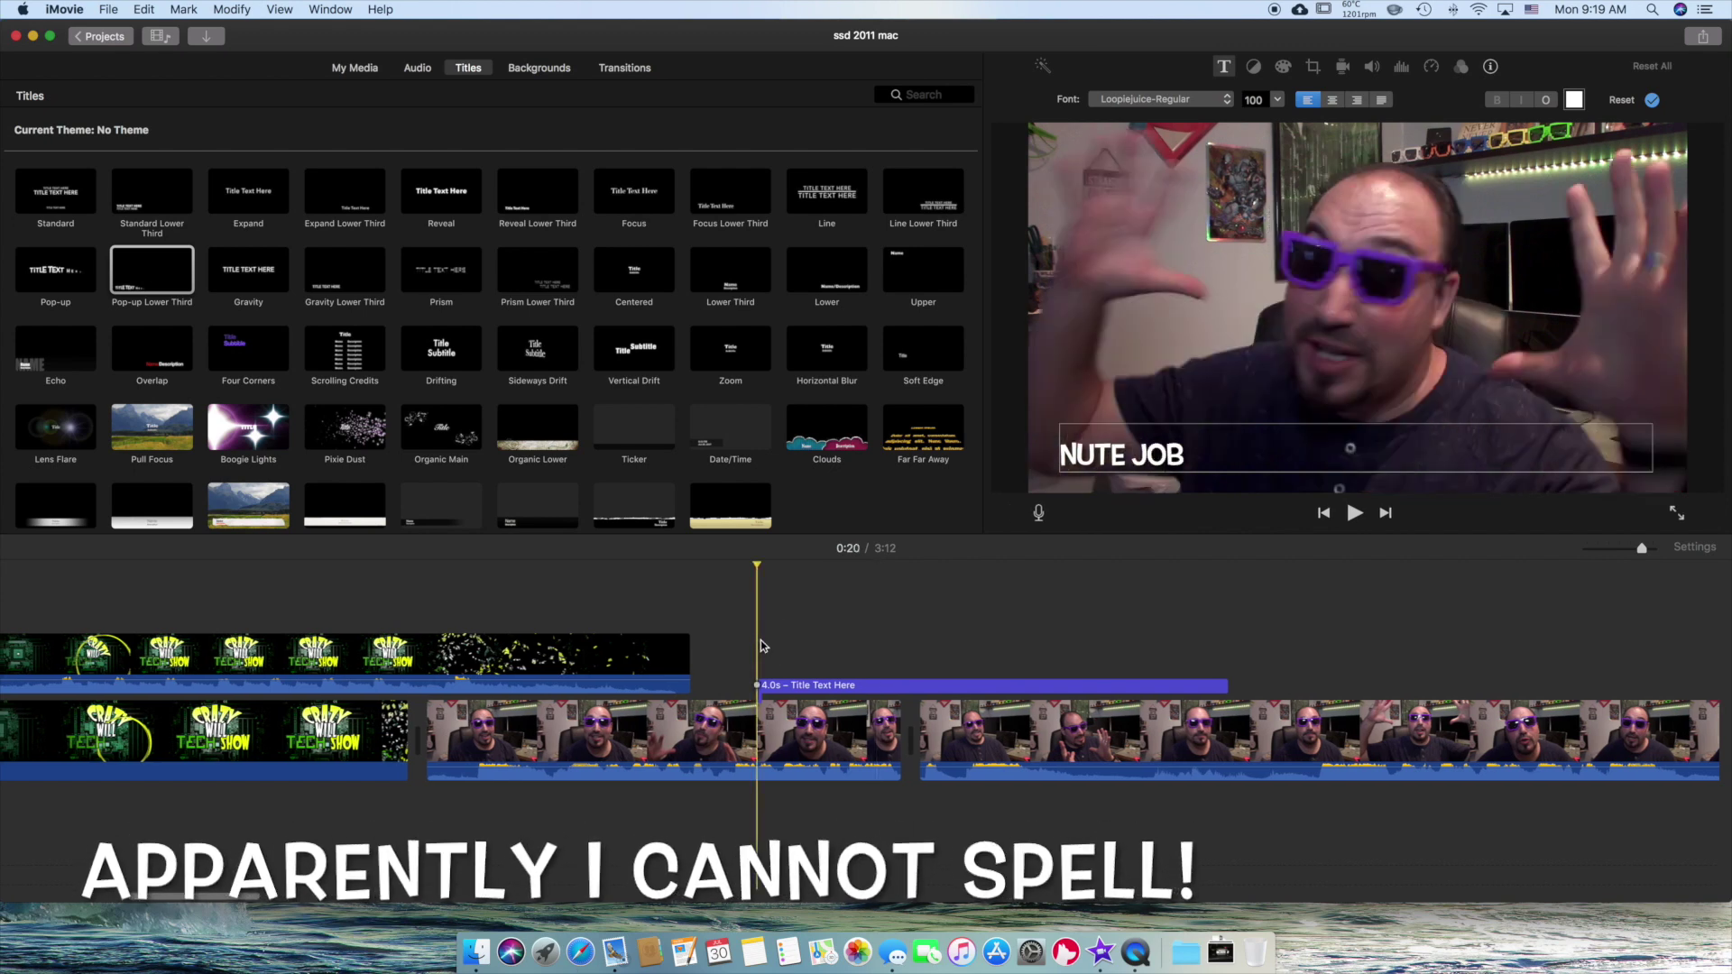
left_click(719, 624)
key("space")
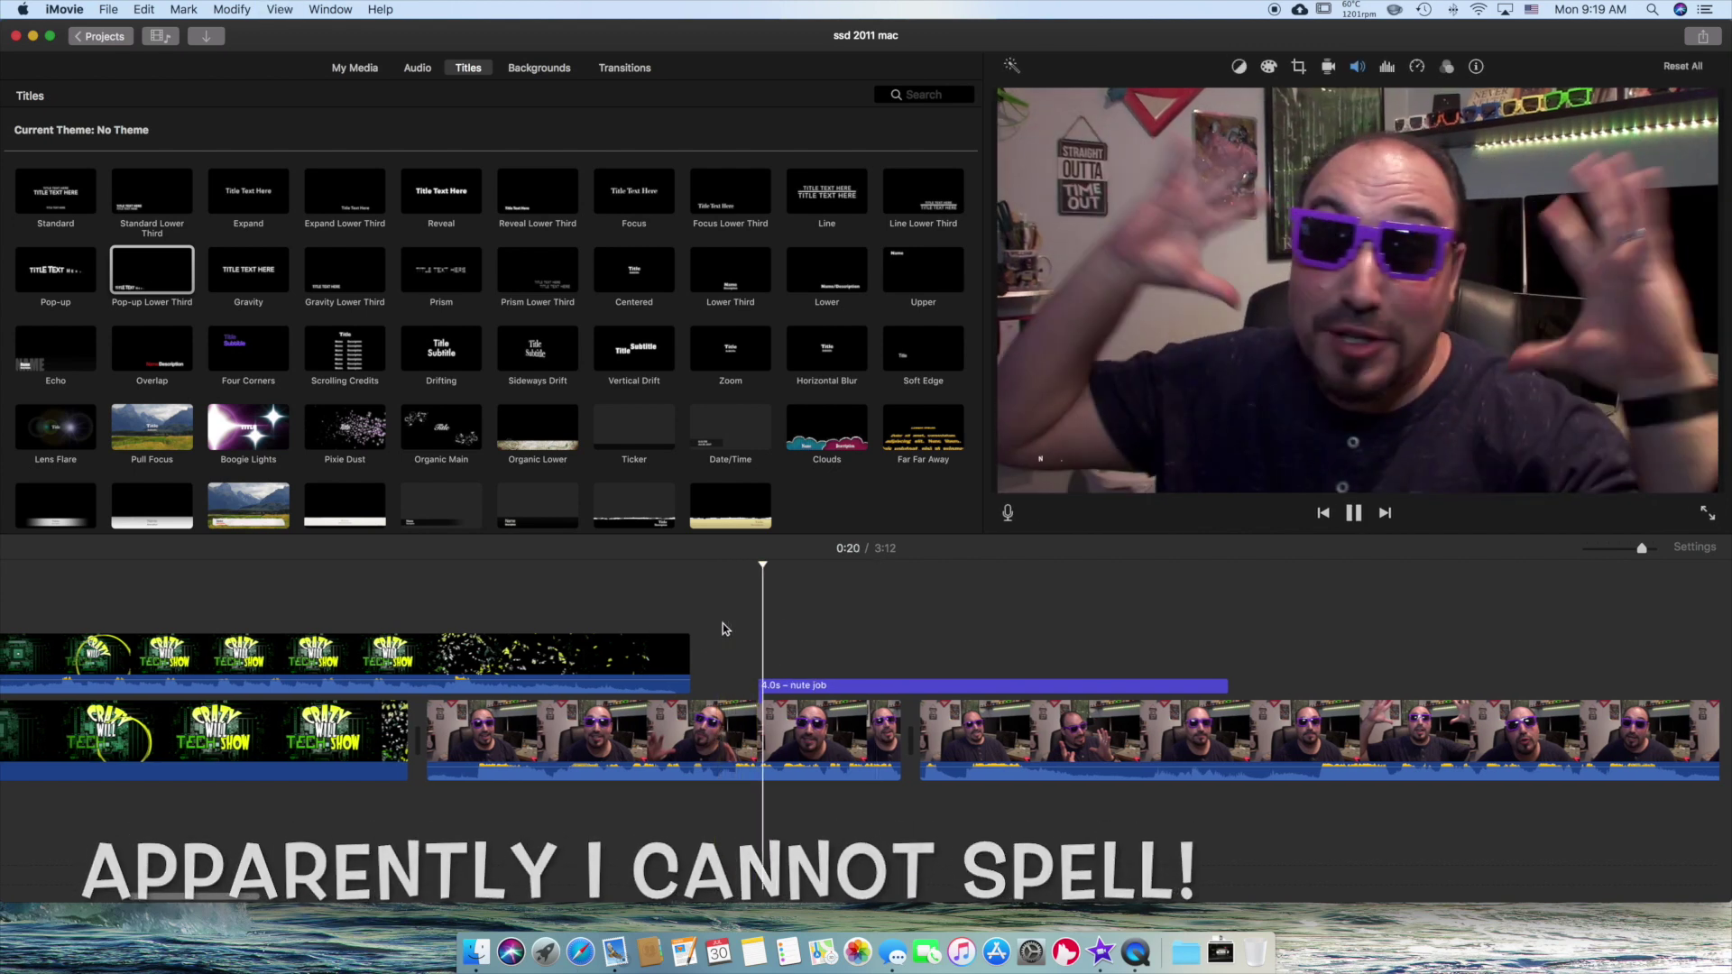
key("space")
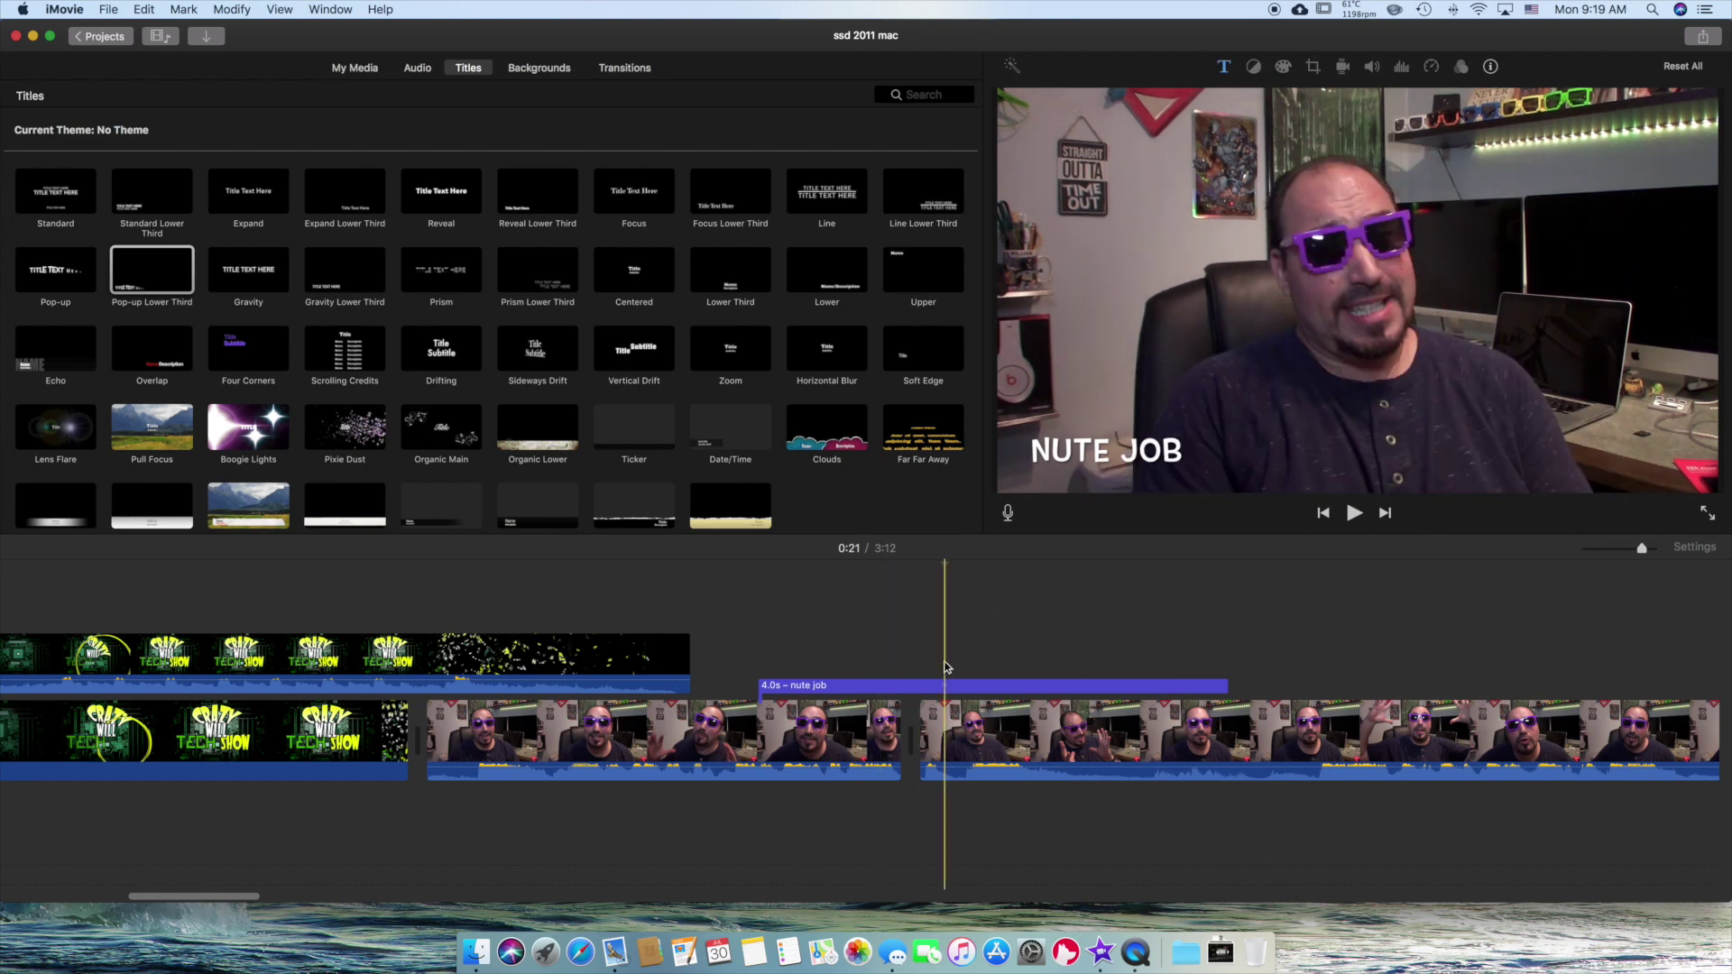
scroll(1145, 676, "left", 5)
left_click(920, 663)
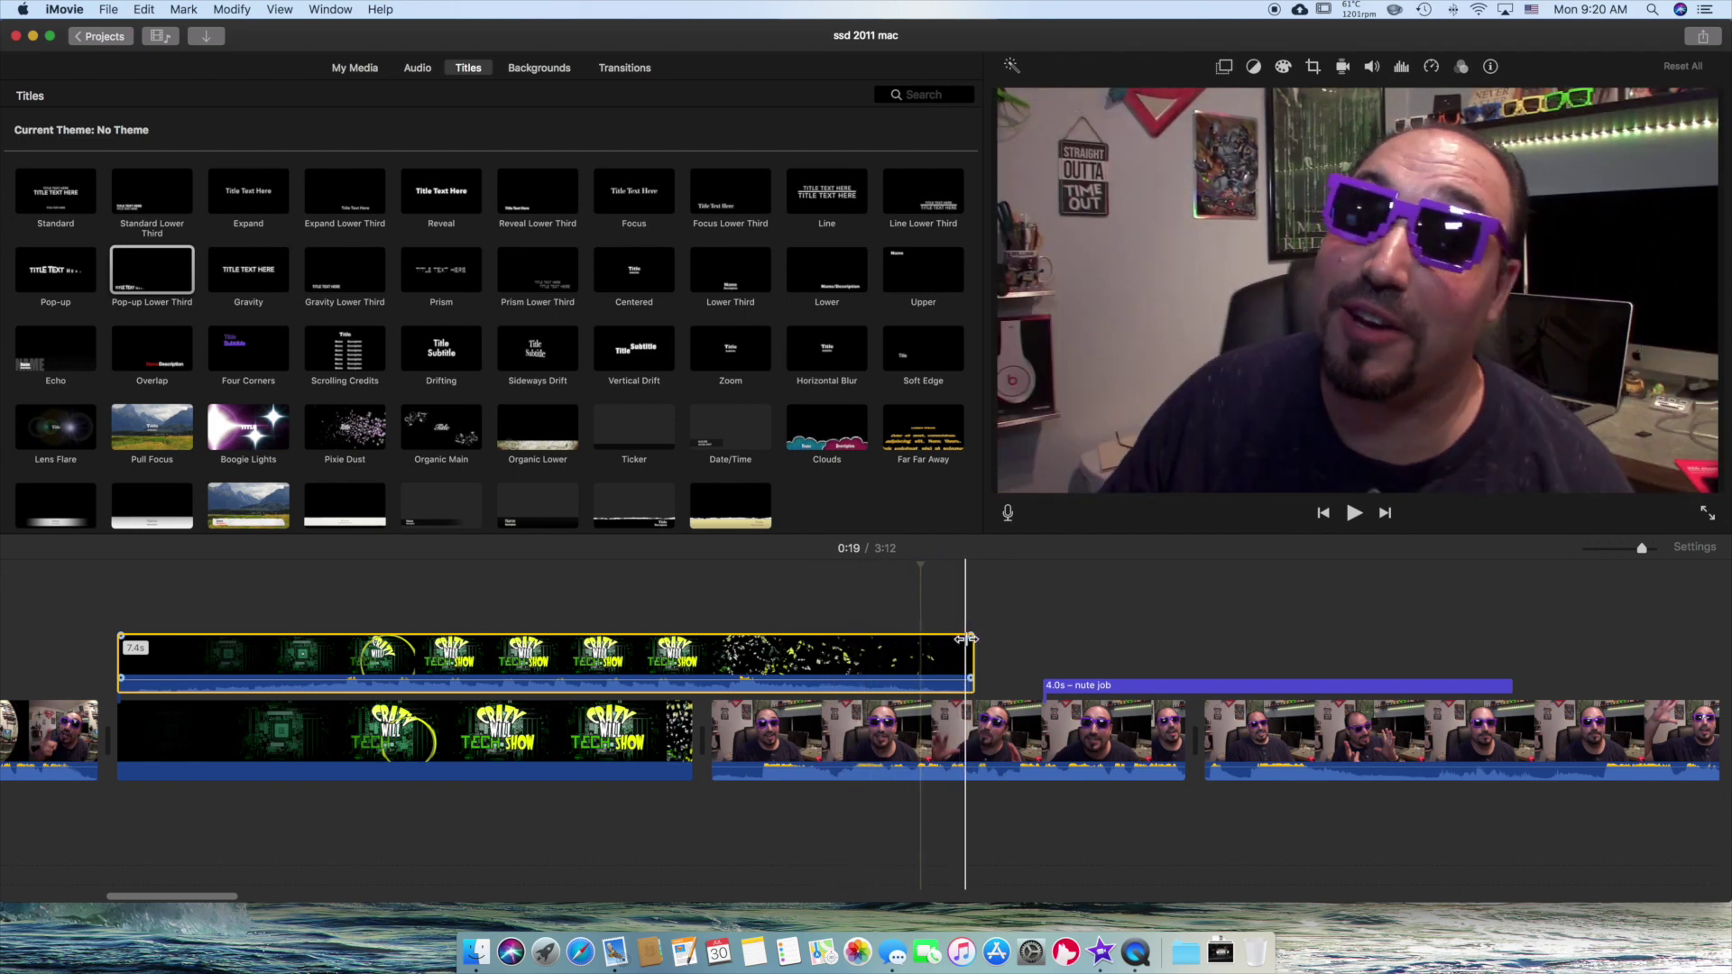
Drag in the intro overlay's fade handle so it fades out at its end, then preview
scroll(970, 636, "left", 1)
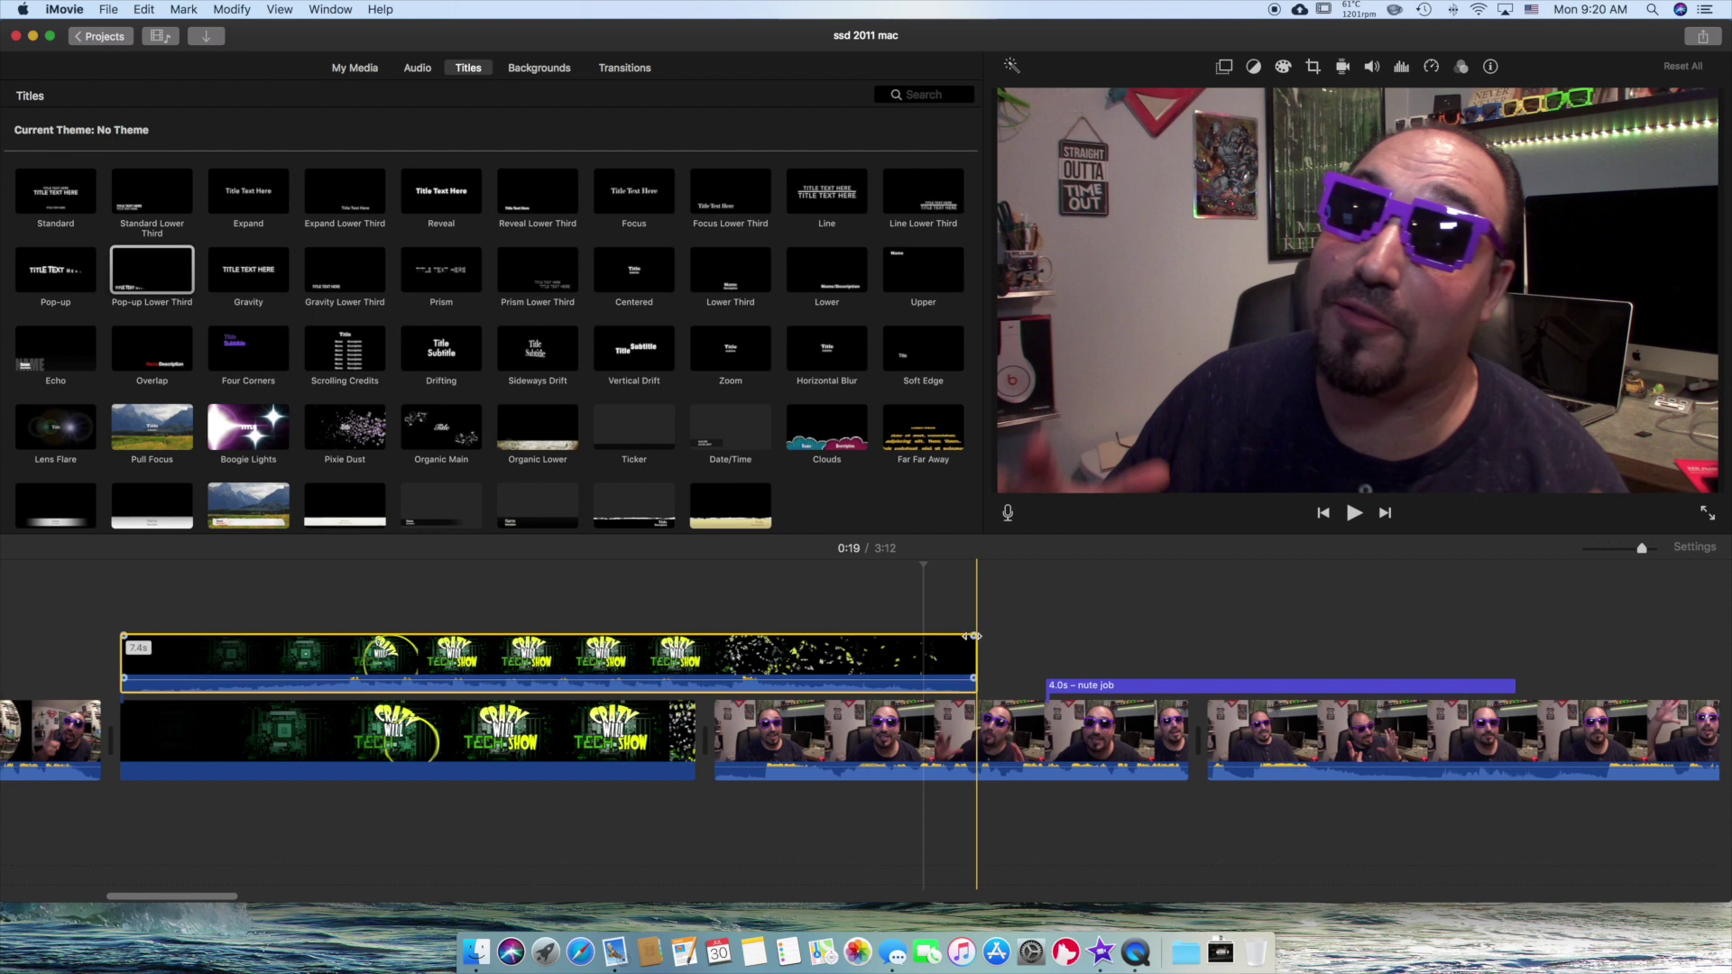
left_click_drag(973, 636, 929, 642)
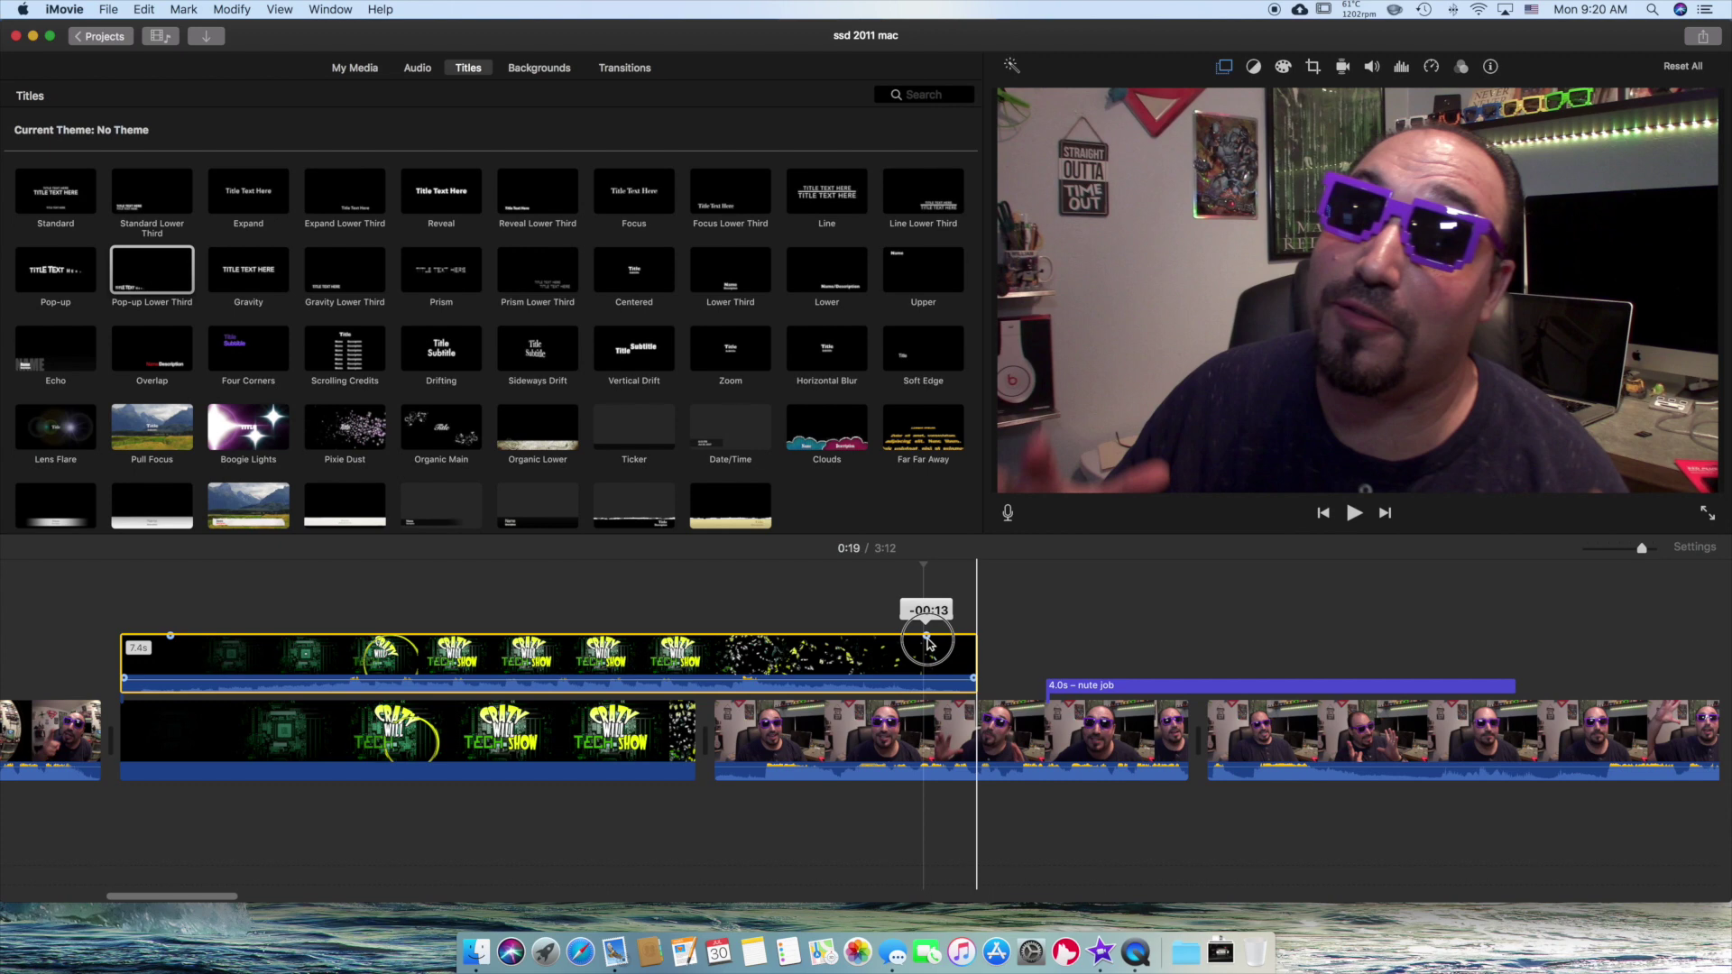
left_click_drag(929, 643, 929, 642)
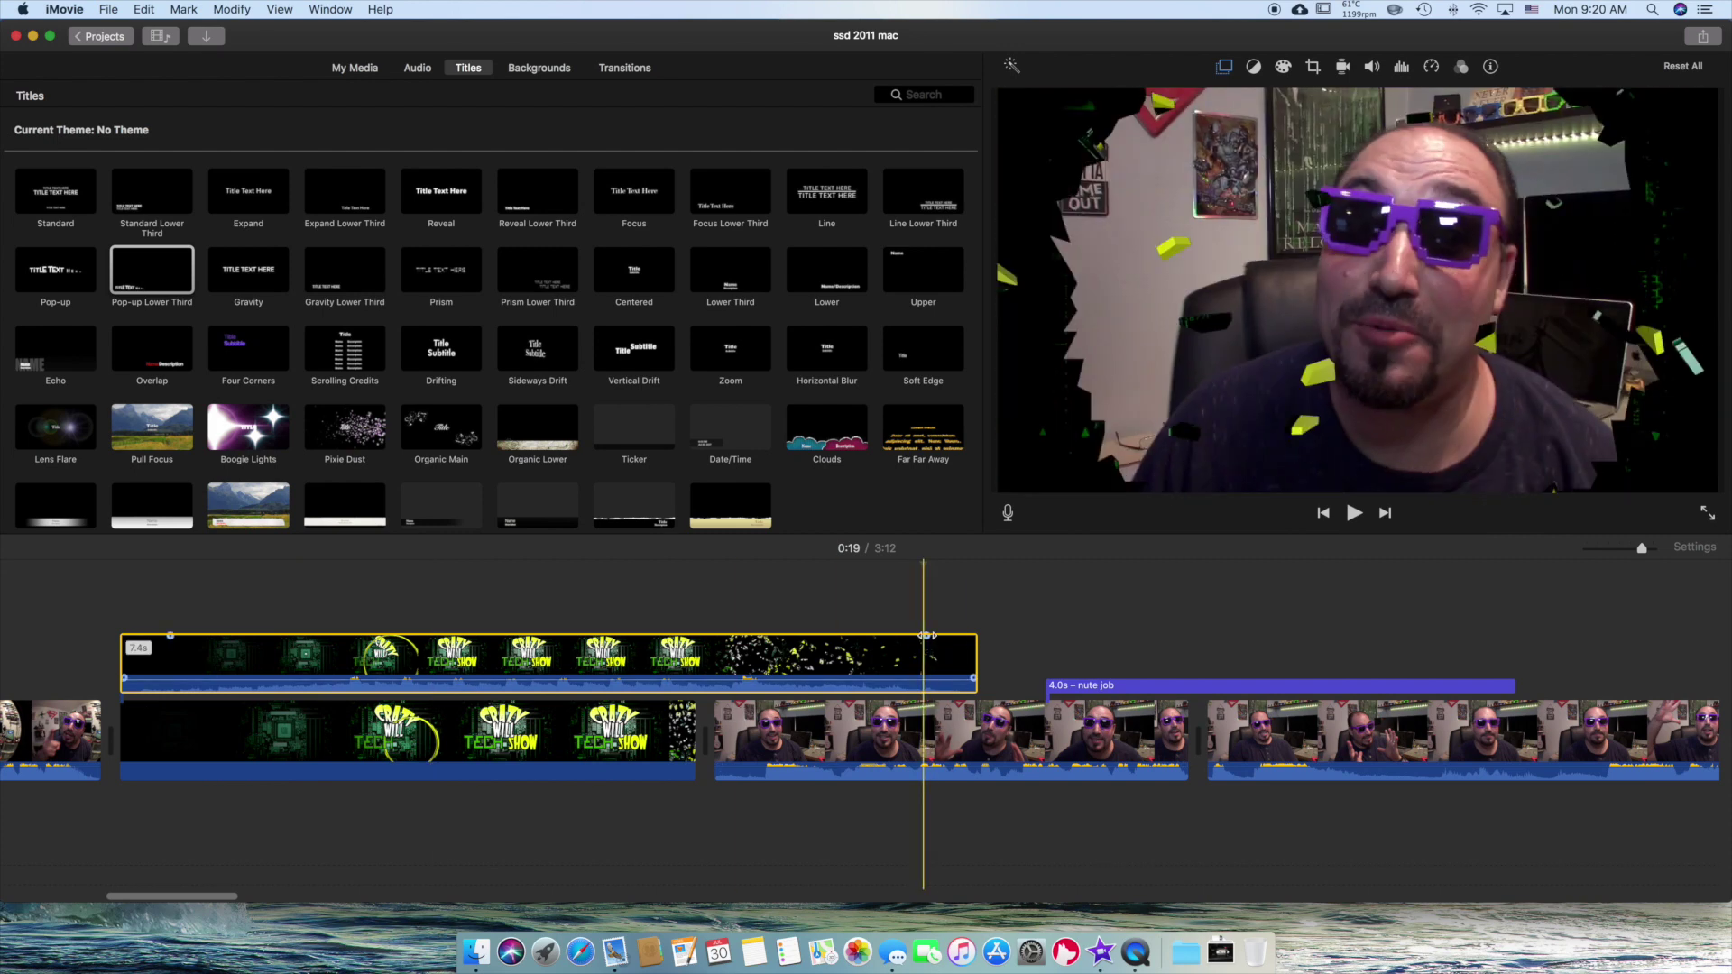
left_click_drag(924, 636, 889, 642)
key("space")
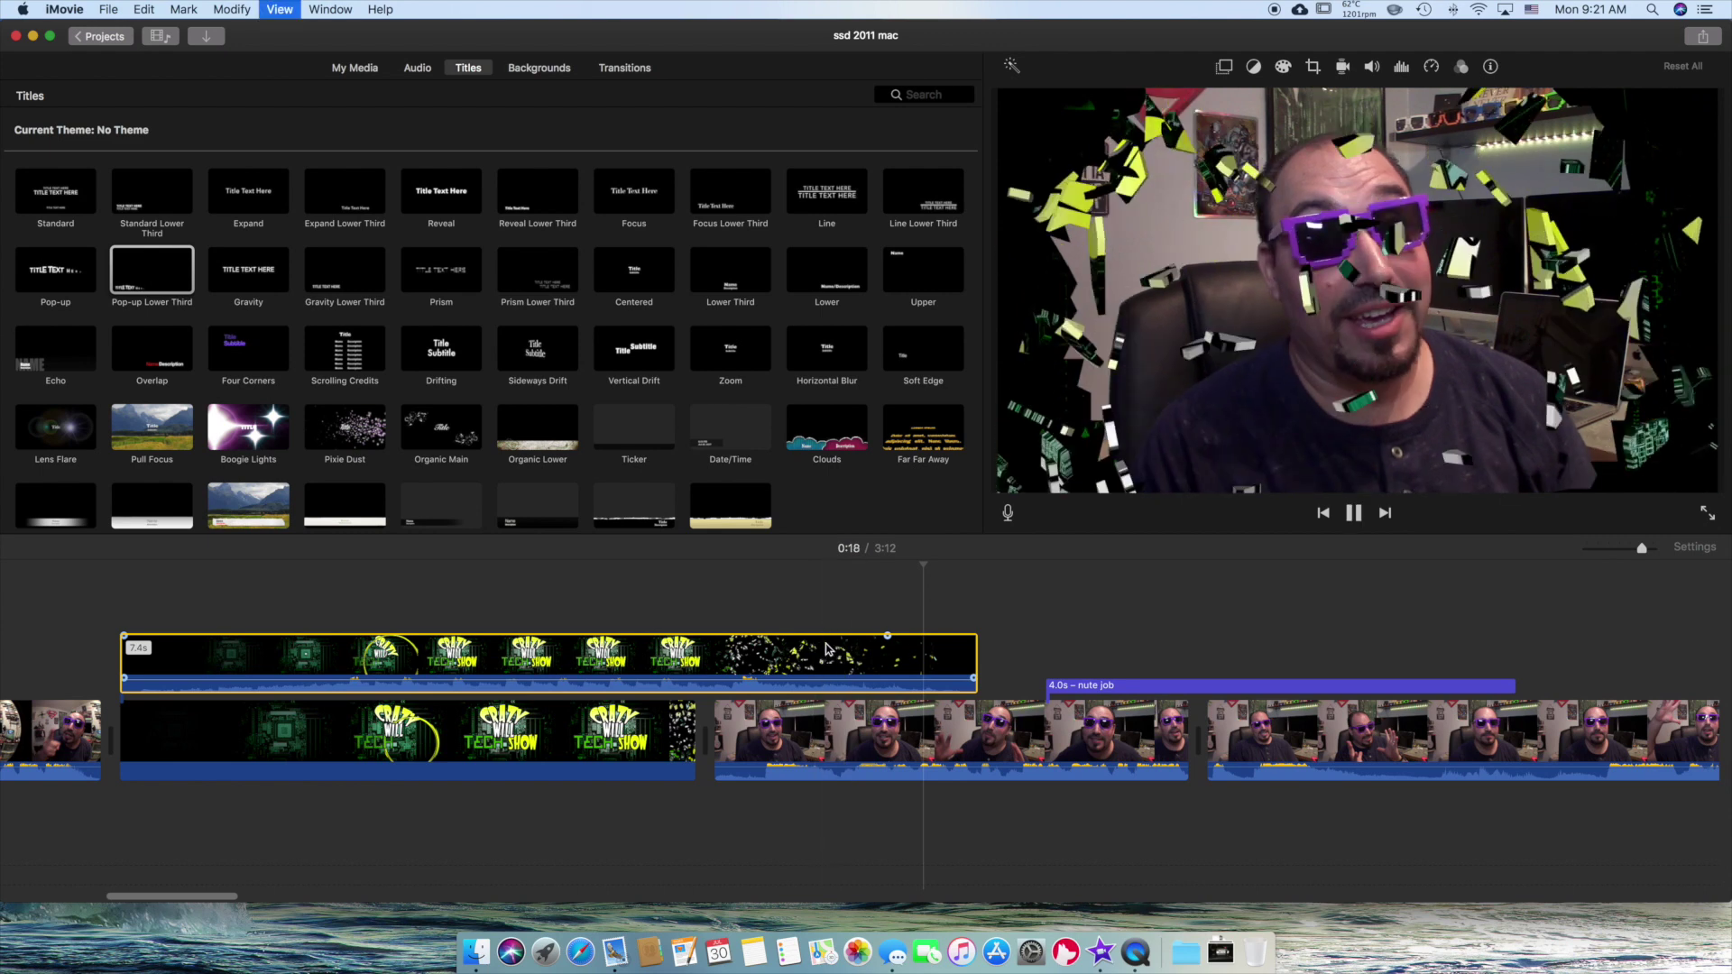
key("space")
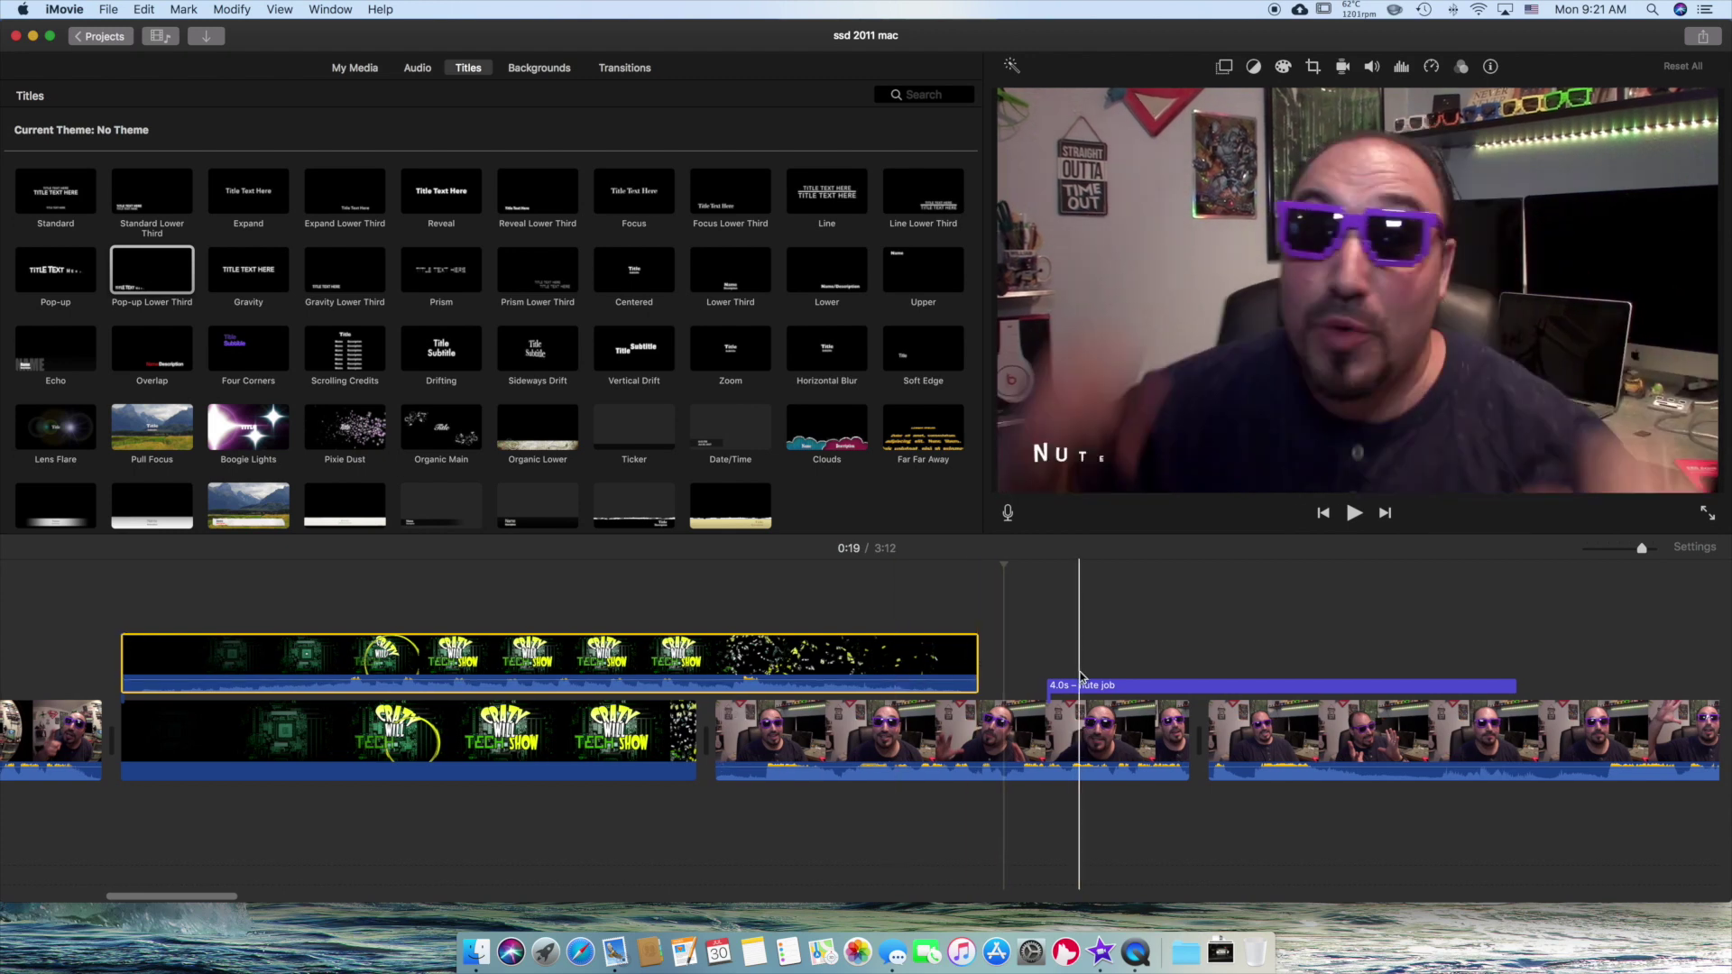
left_click(546, 71)
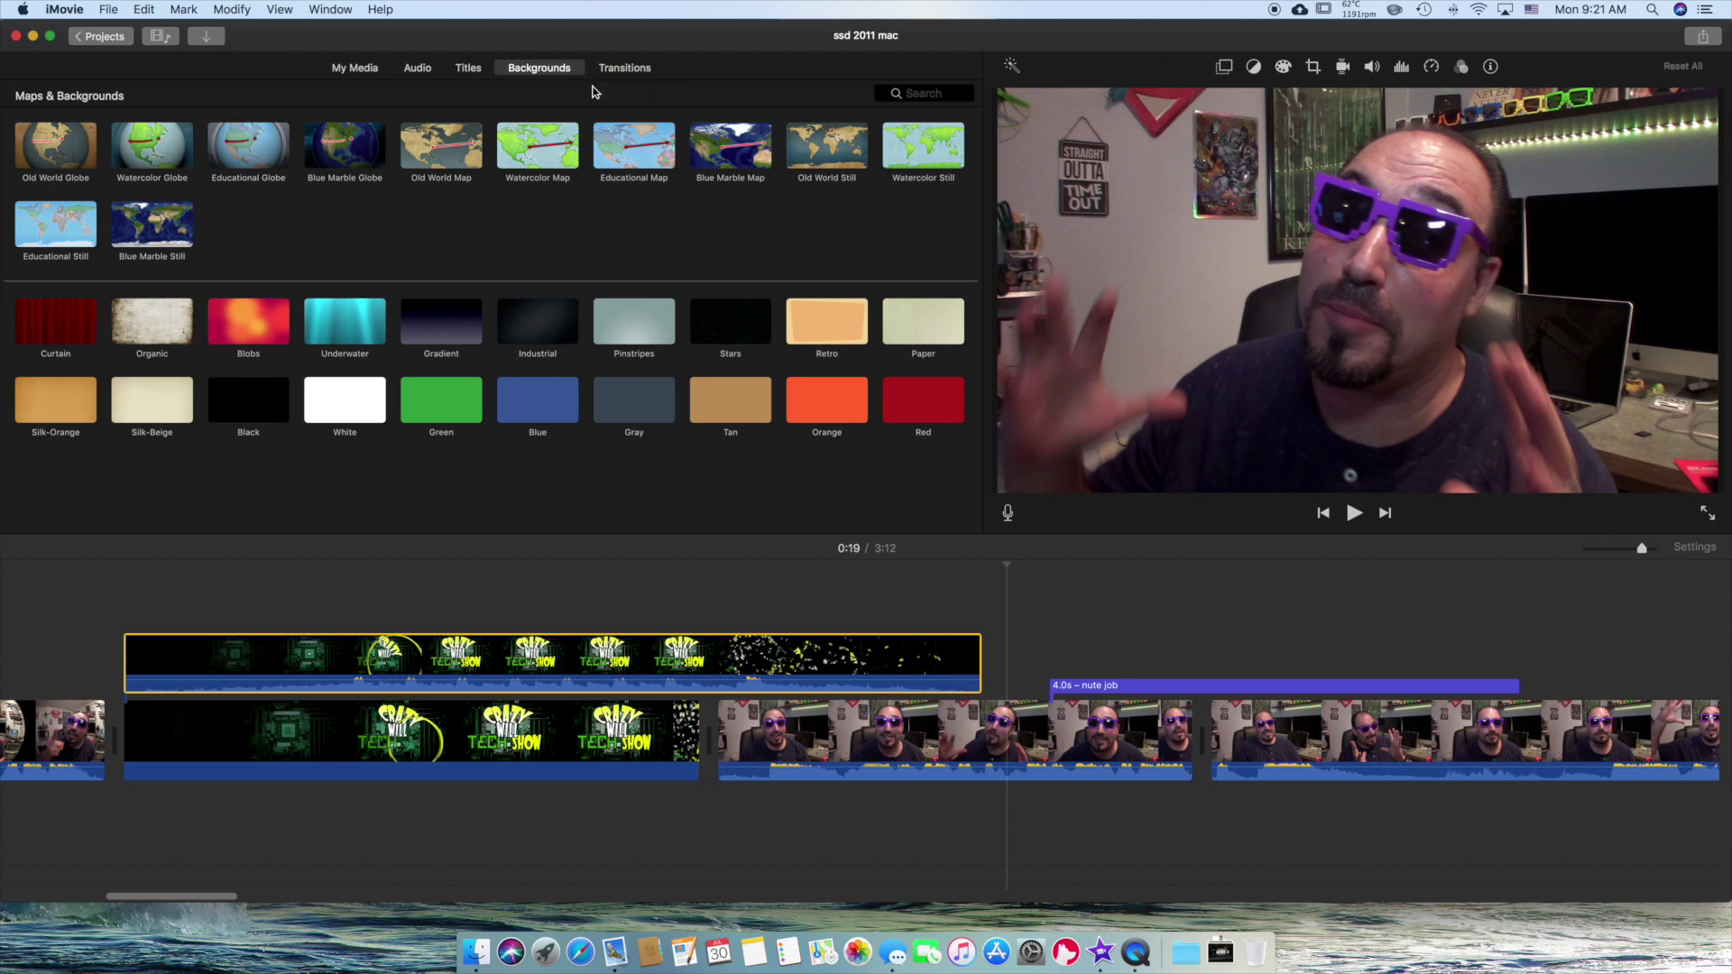
Browse the Transitions collection, previewing Fade to Black and Spin In
left_click(627, 73)
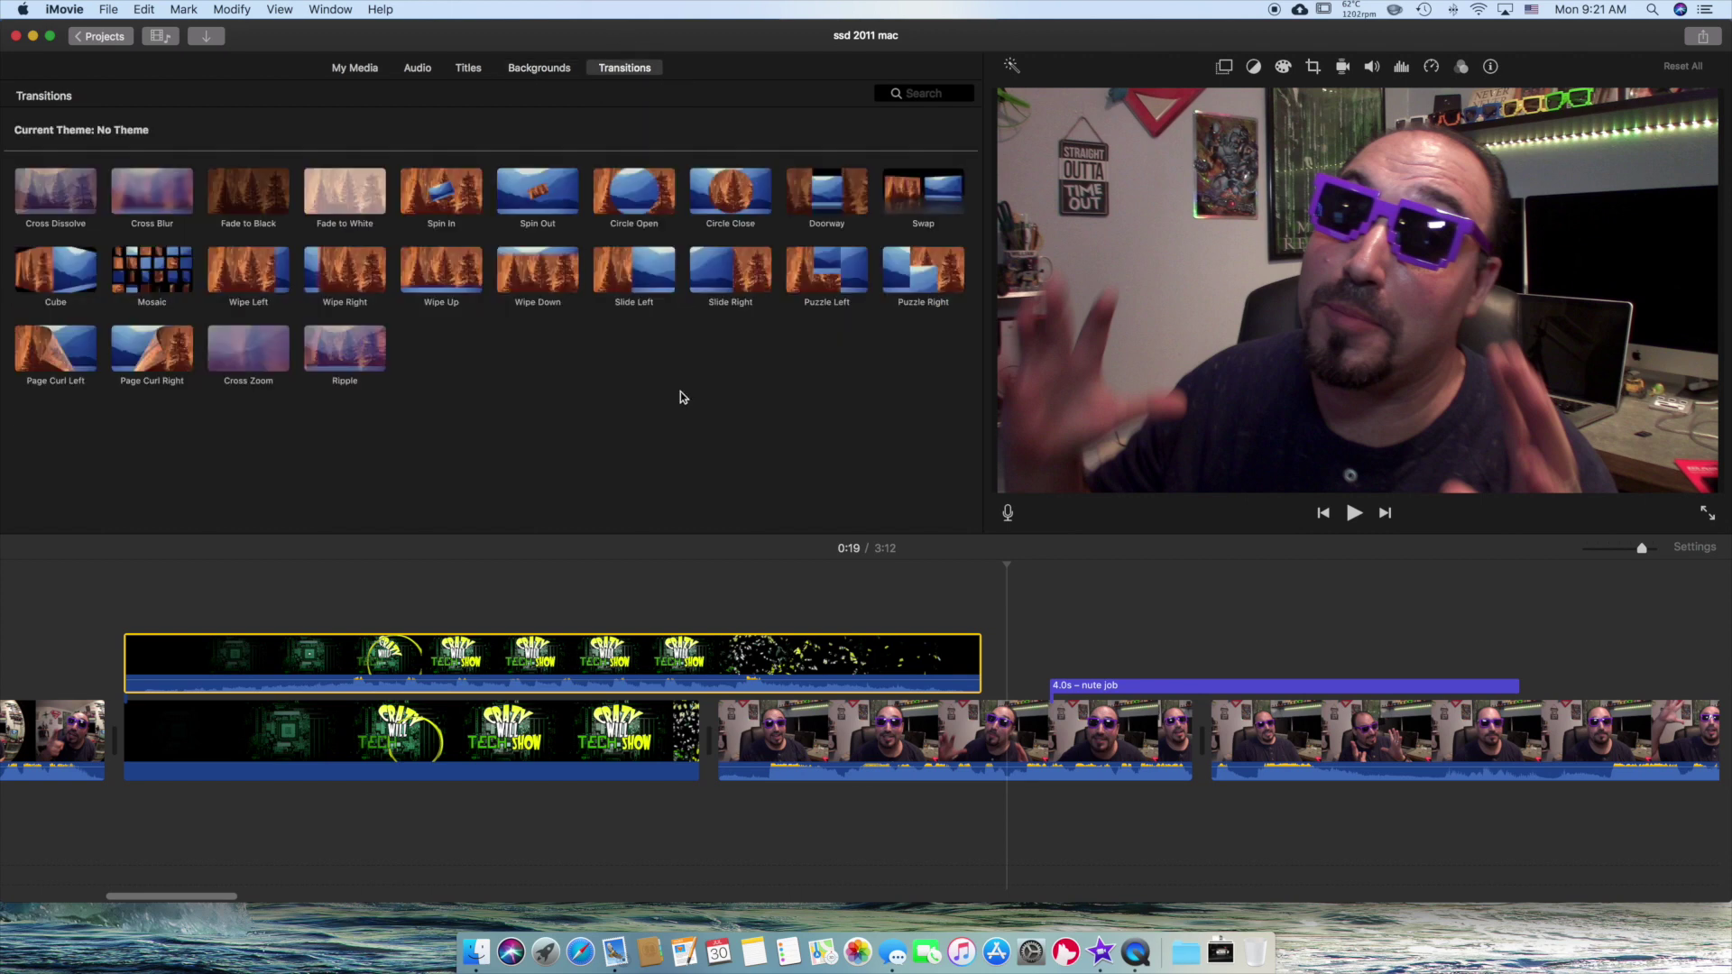
scroll(1037, 703, "right", 6)
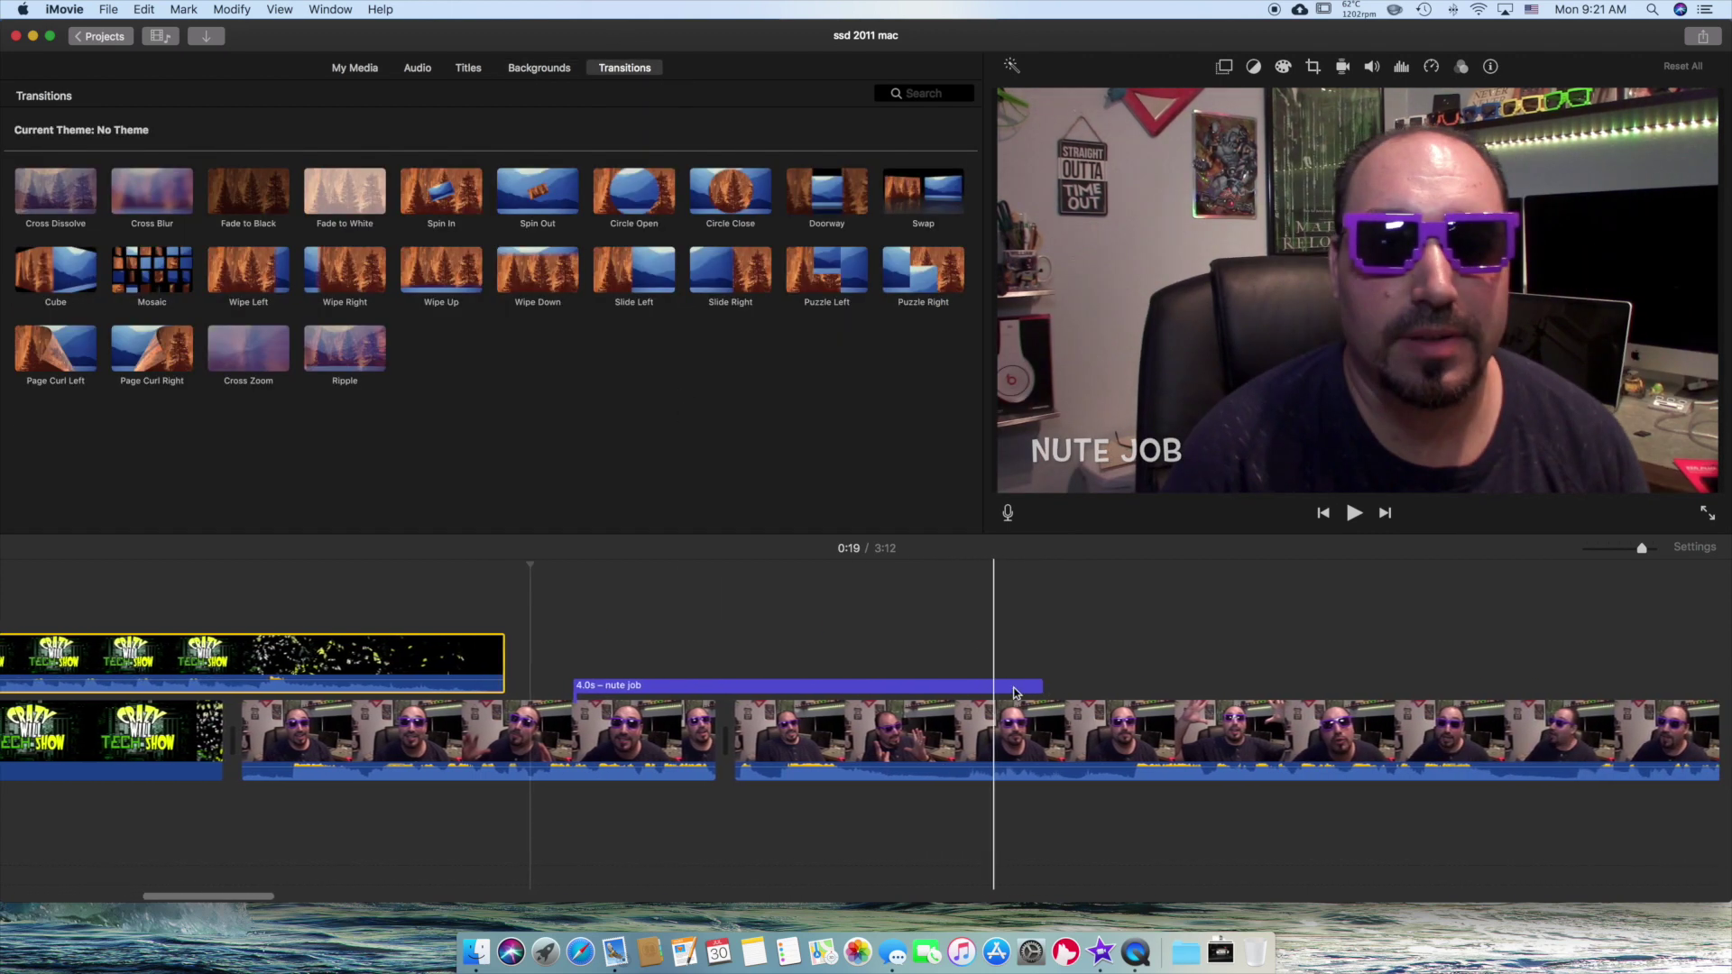
scroll(1014, 693, "left", 1)
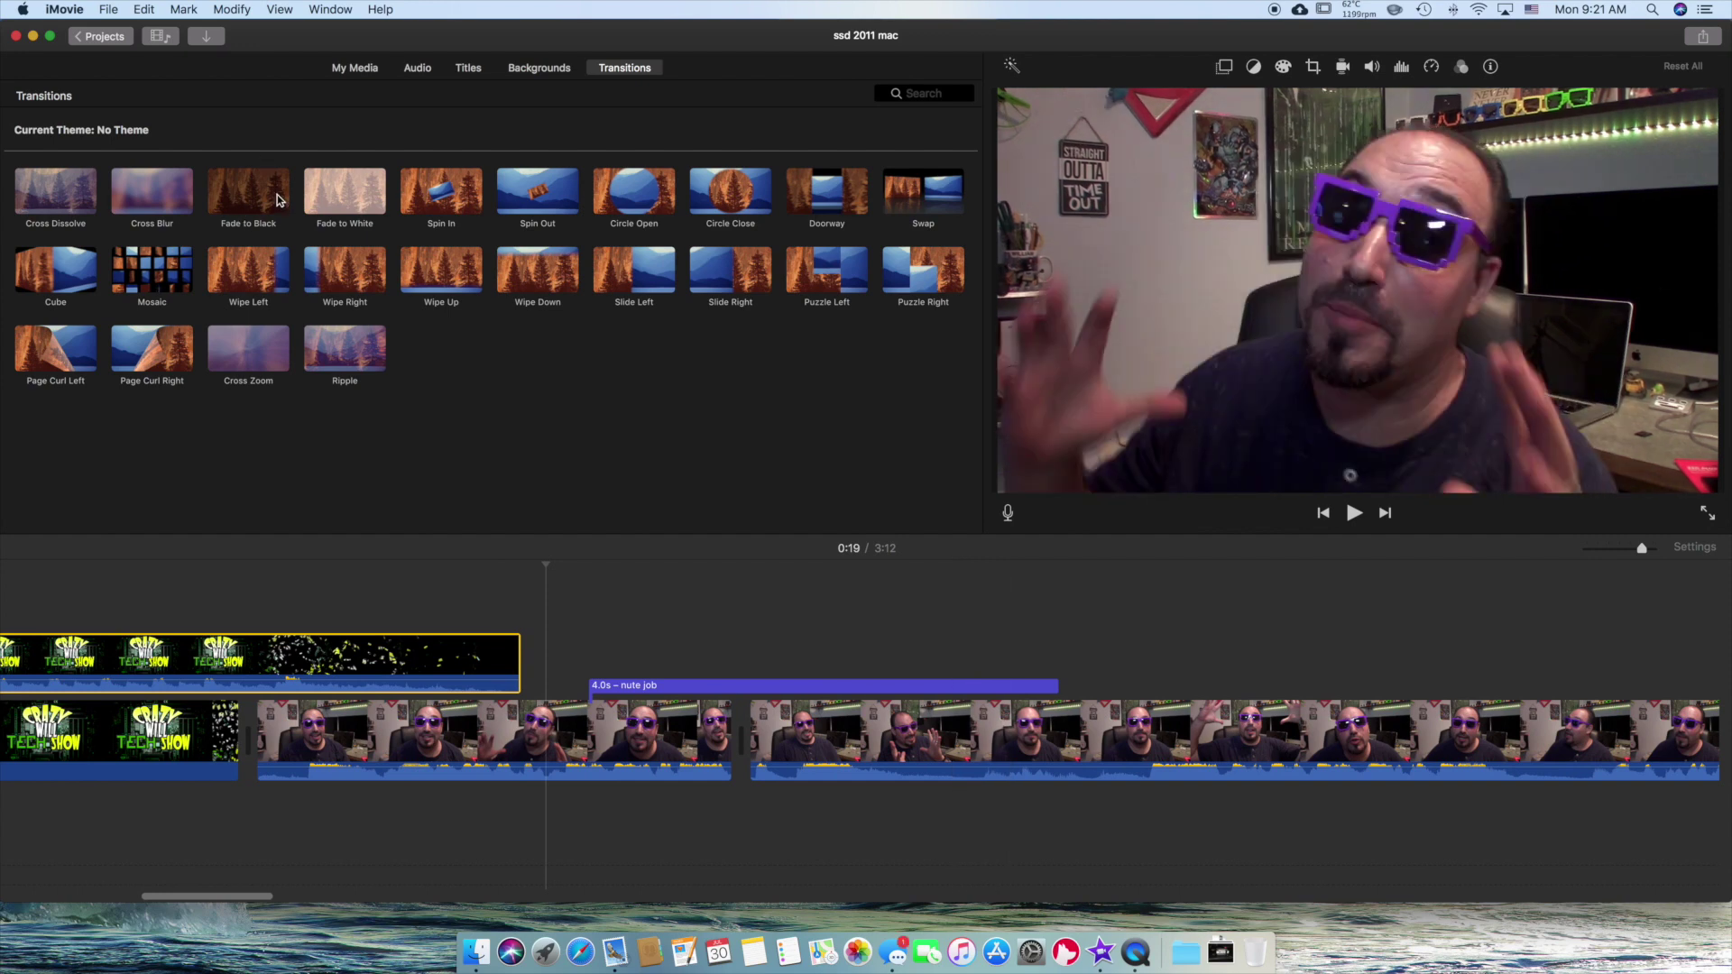
left_click(253, 193)
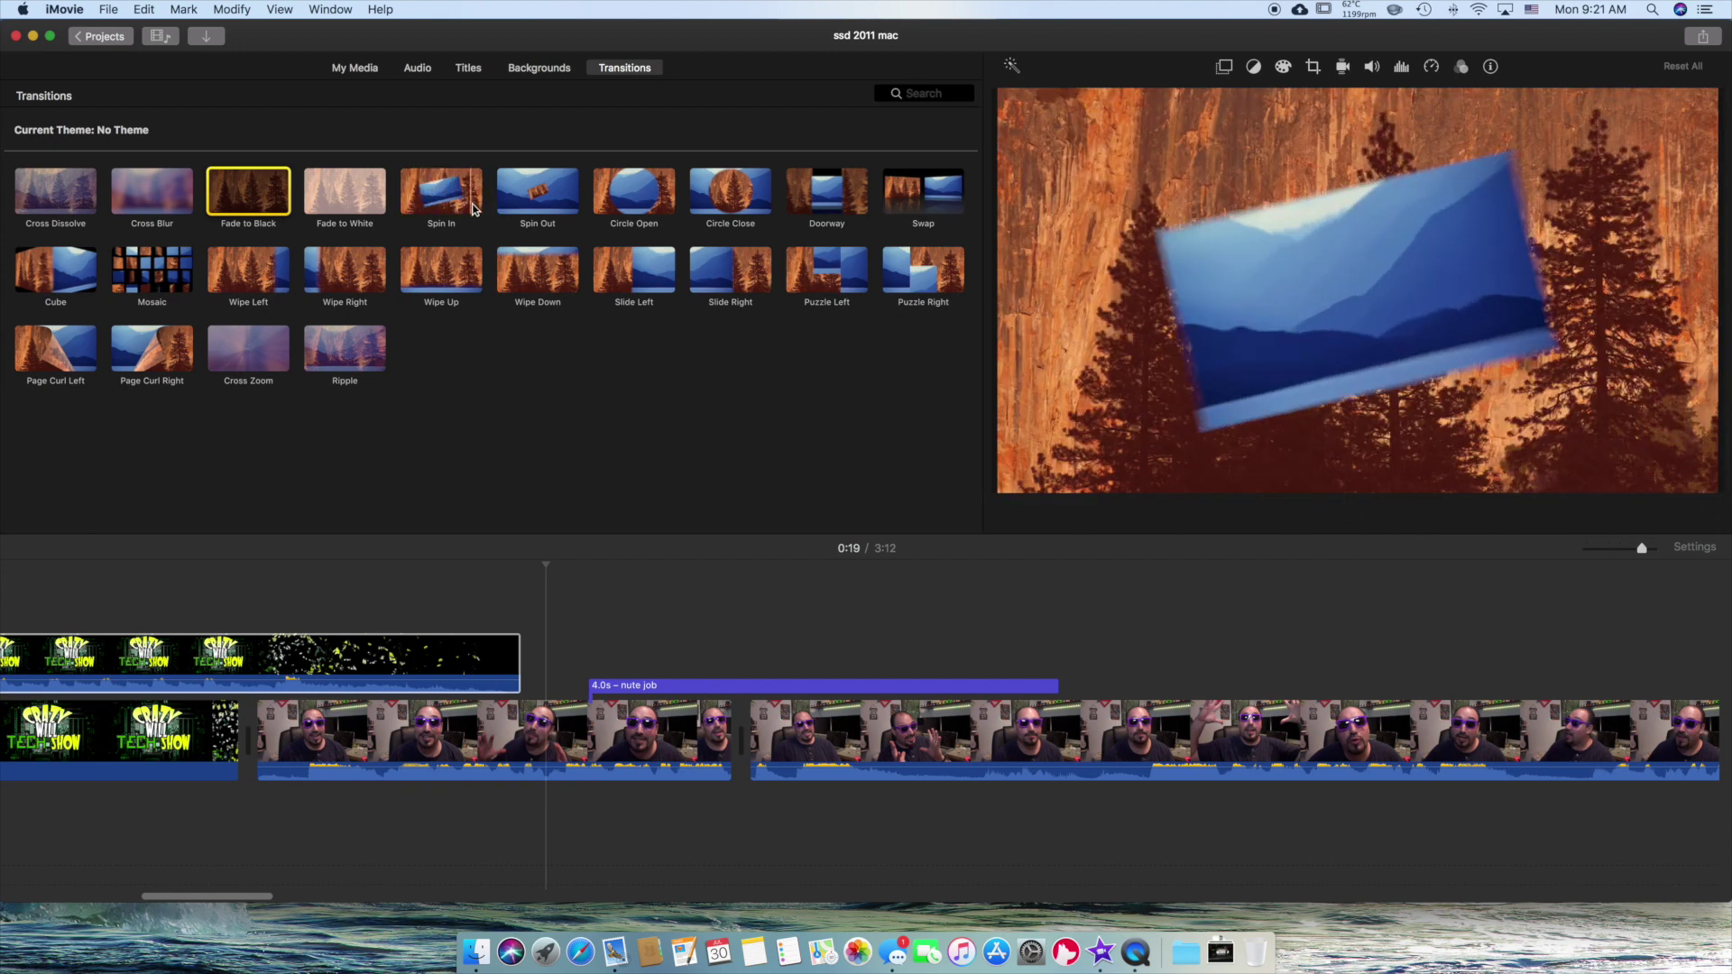
key("space")
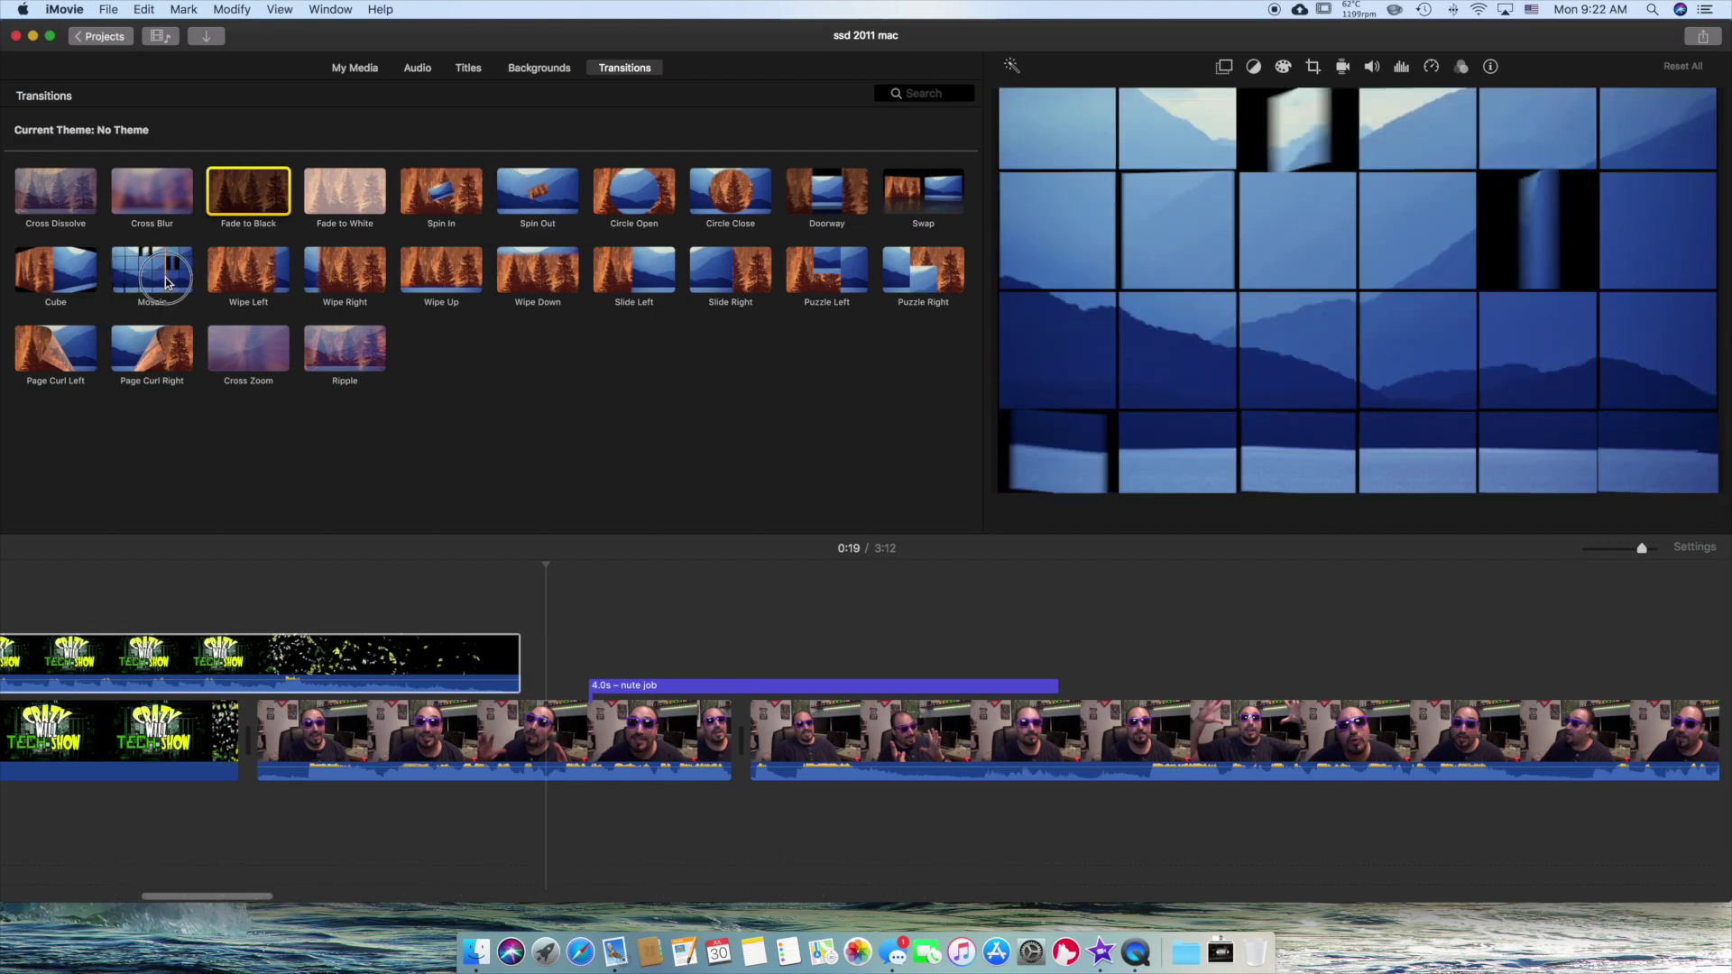
Drop a Mosaic transition onto the cut between the two talking-head clips and play it
left_click_drag(183, 279, 703, 729)
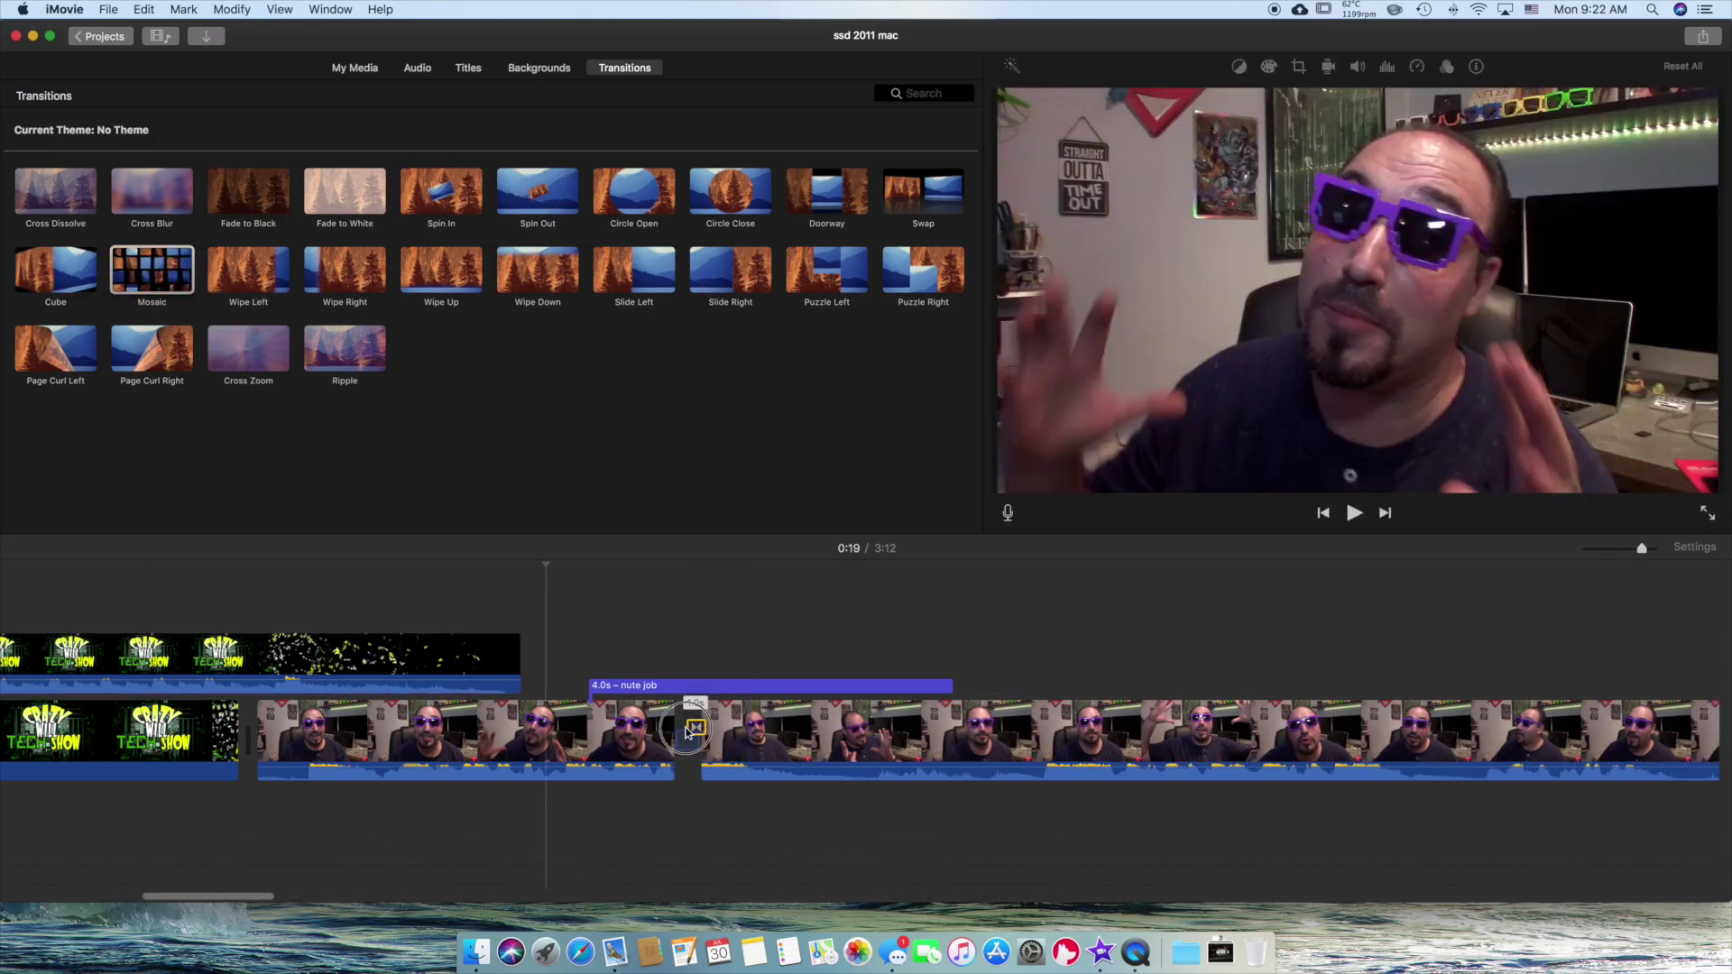
key("space")
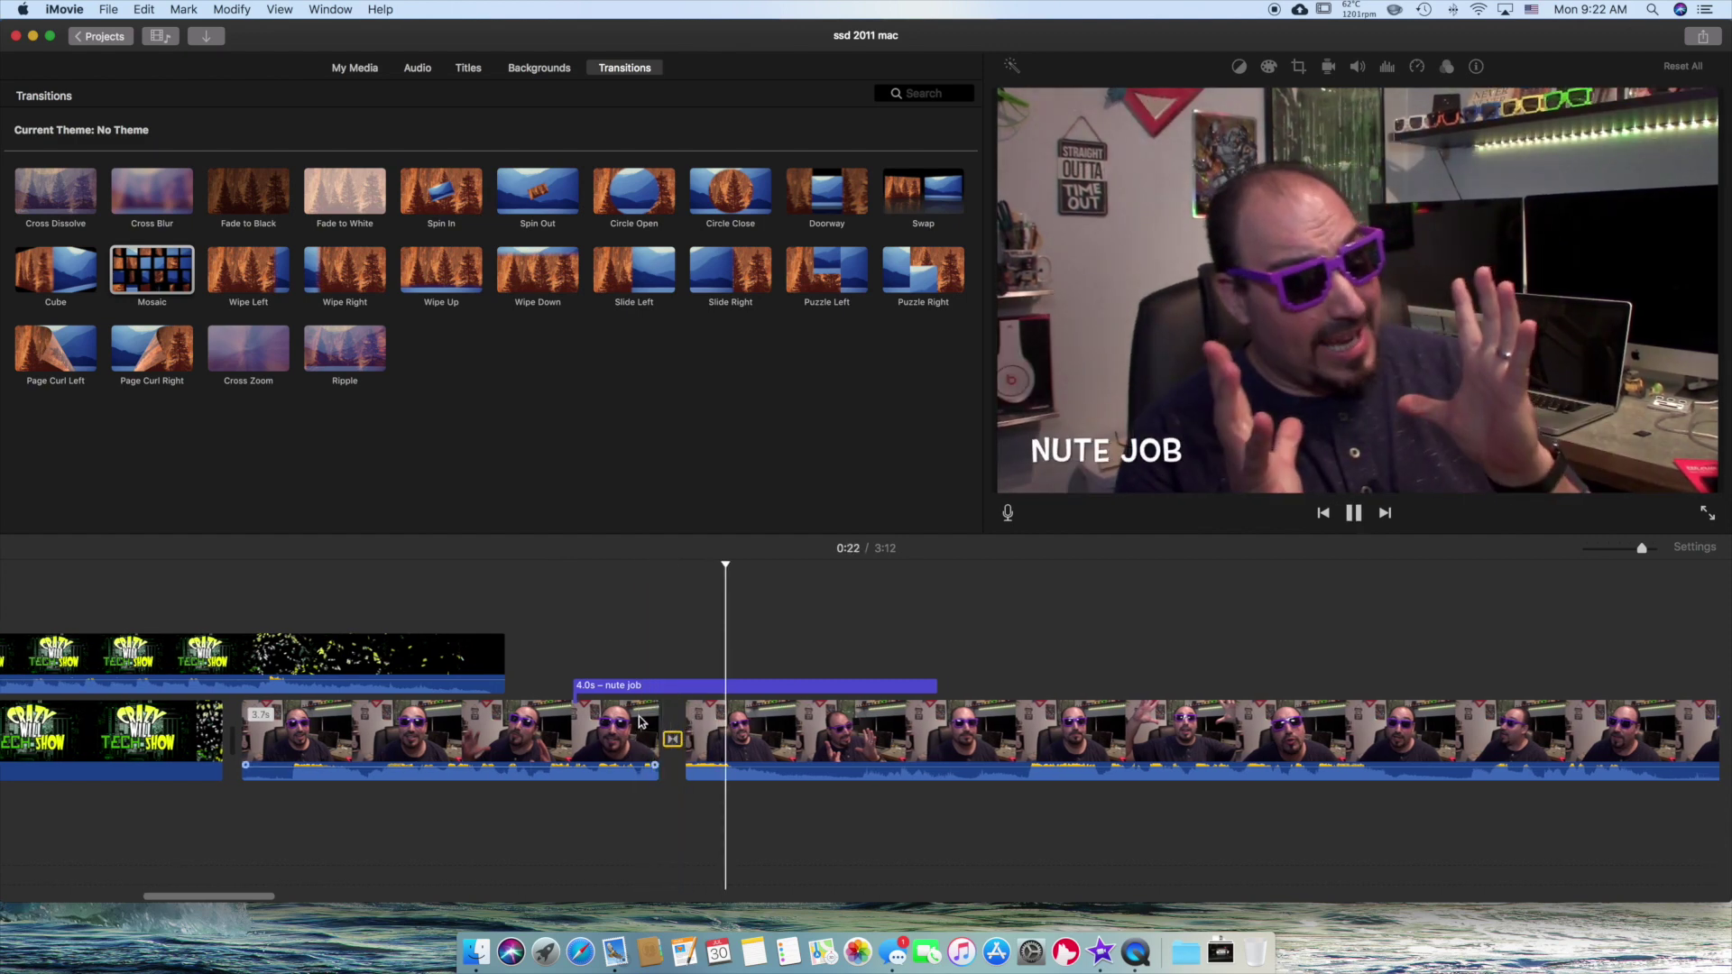
key("space")
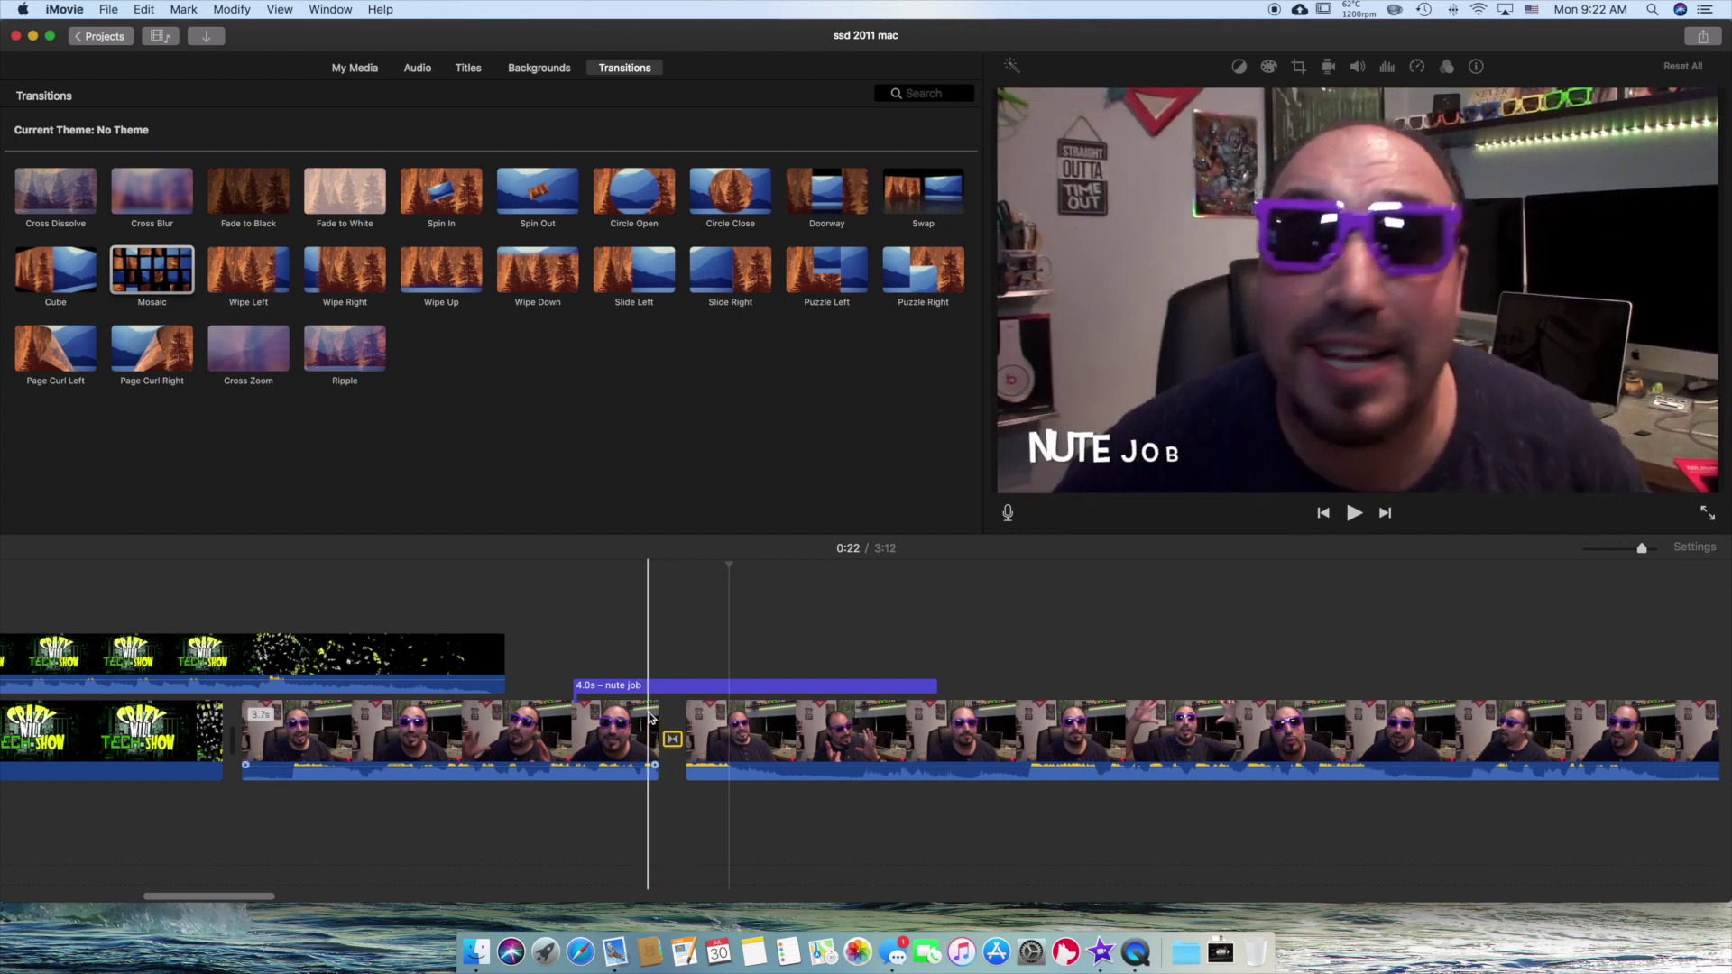
scroll(658, 620, "right", 1)
key("space")
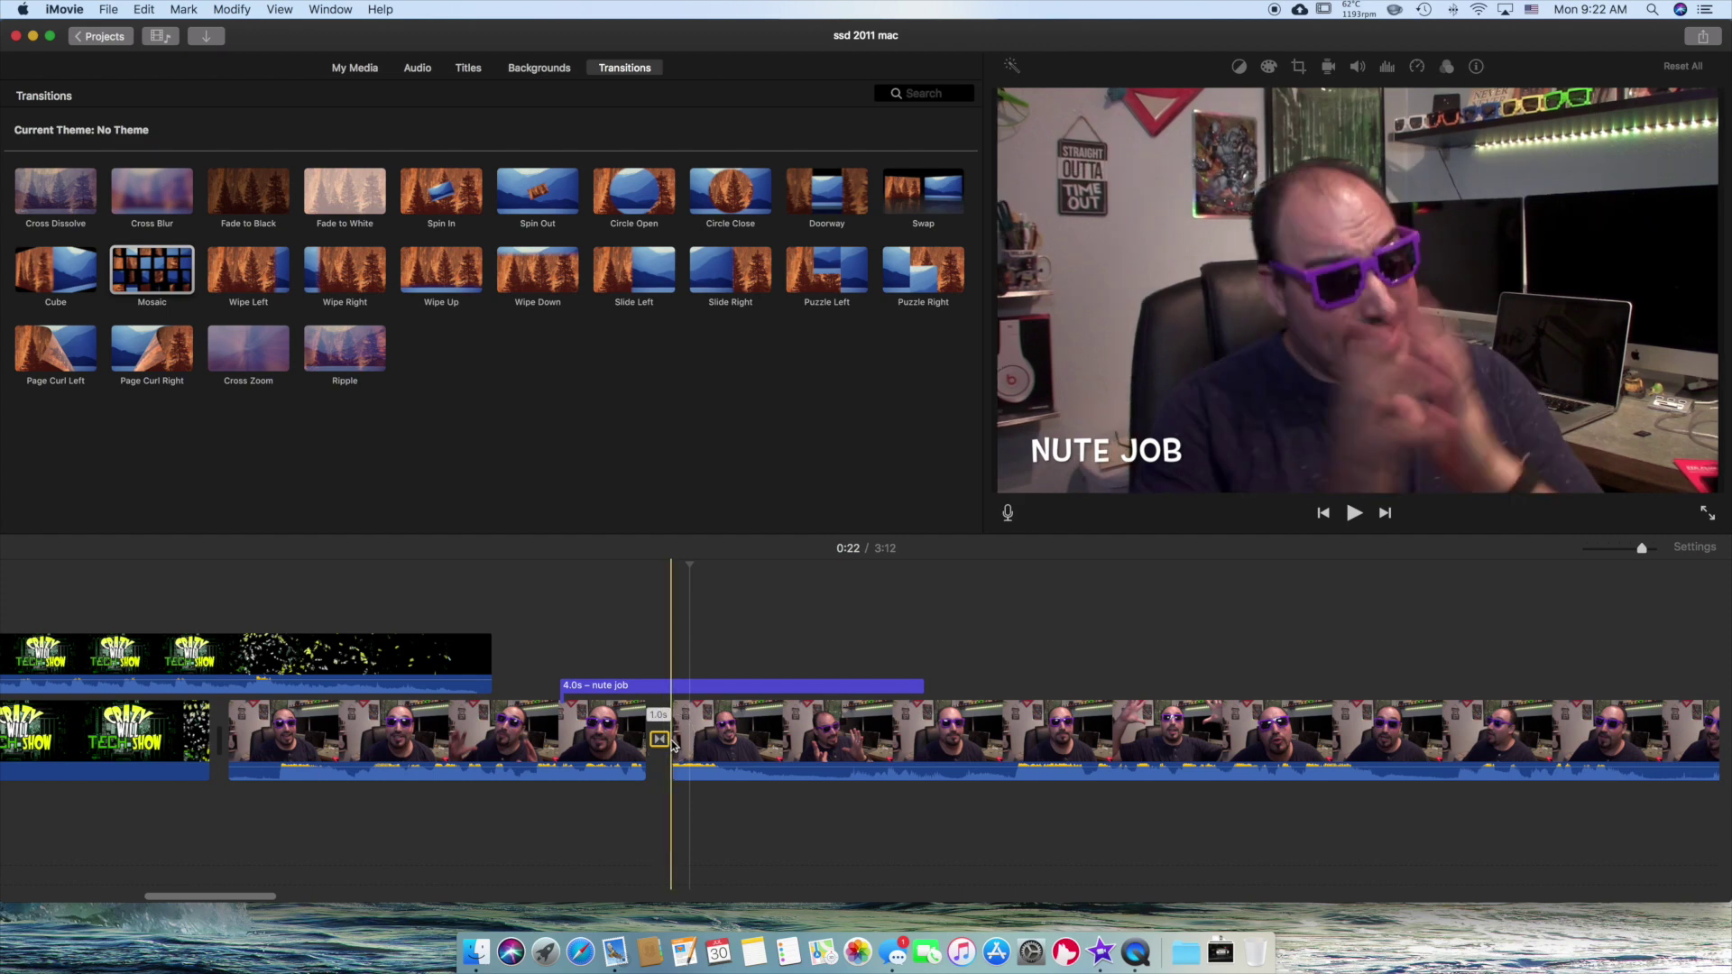
double_click(660, 742)
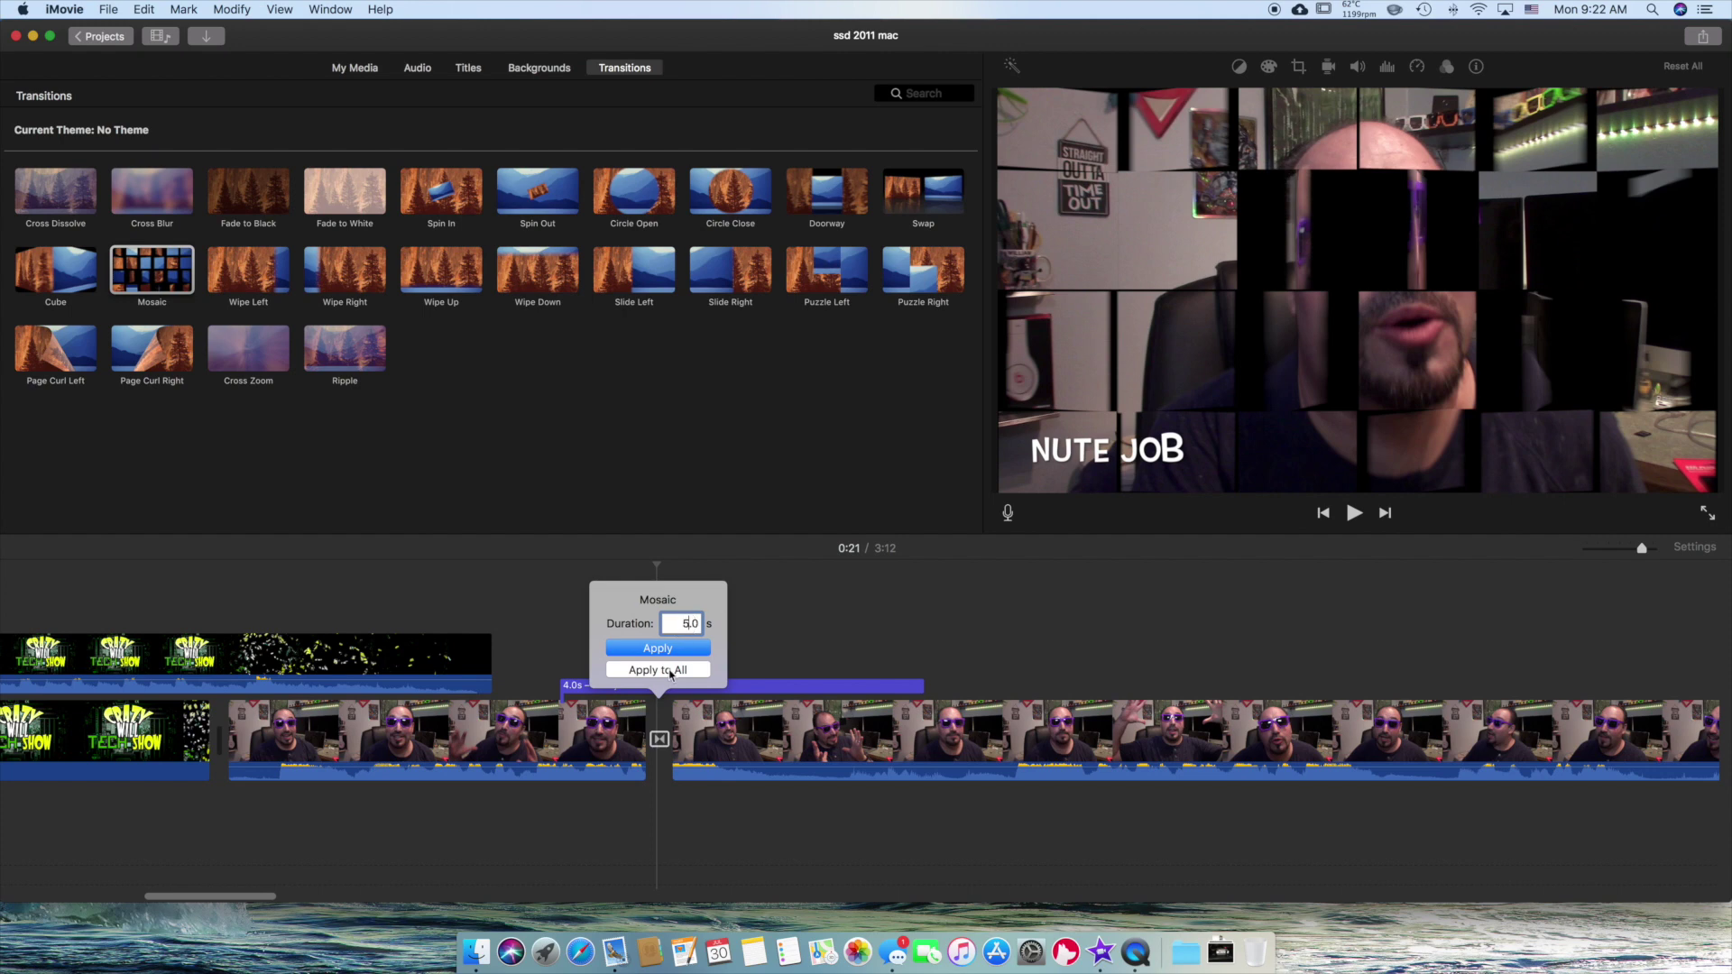
Apply a 5.0 s Mosaic duration, preview it, then undo back to 1.0 s
left_click(696, 658)
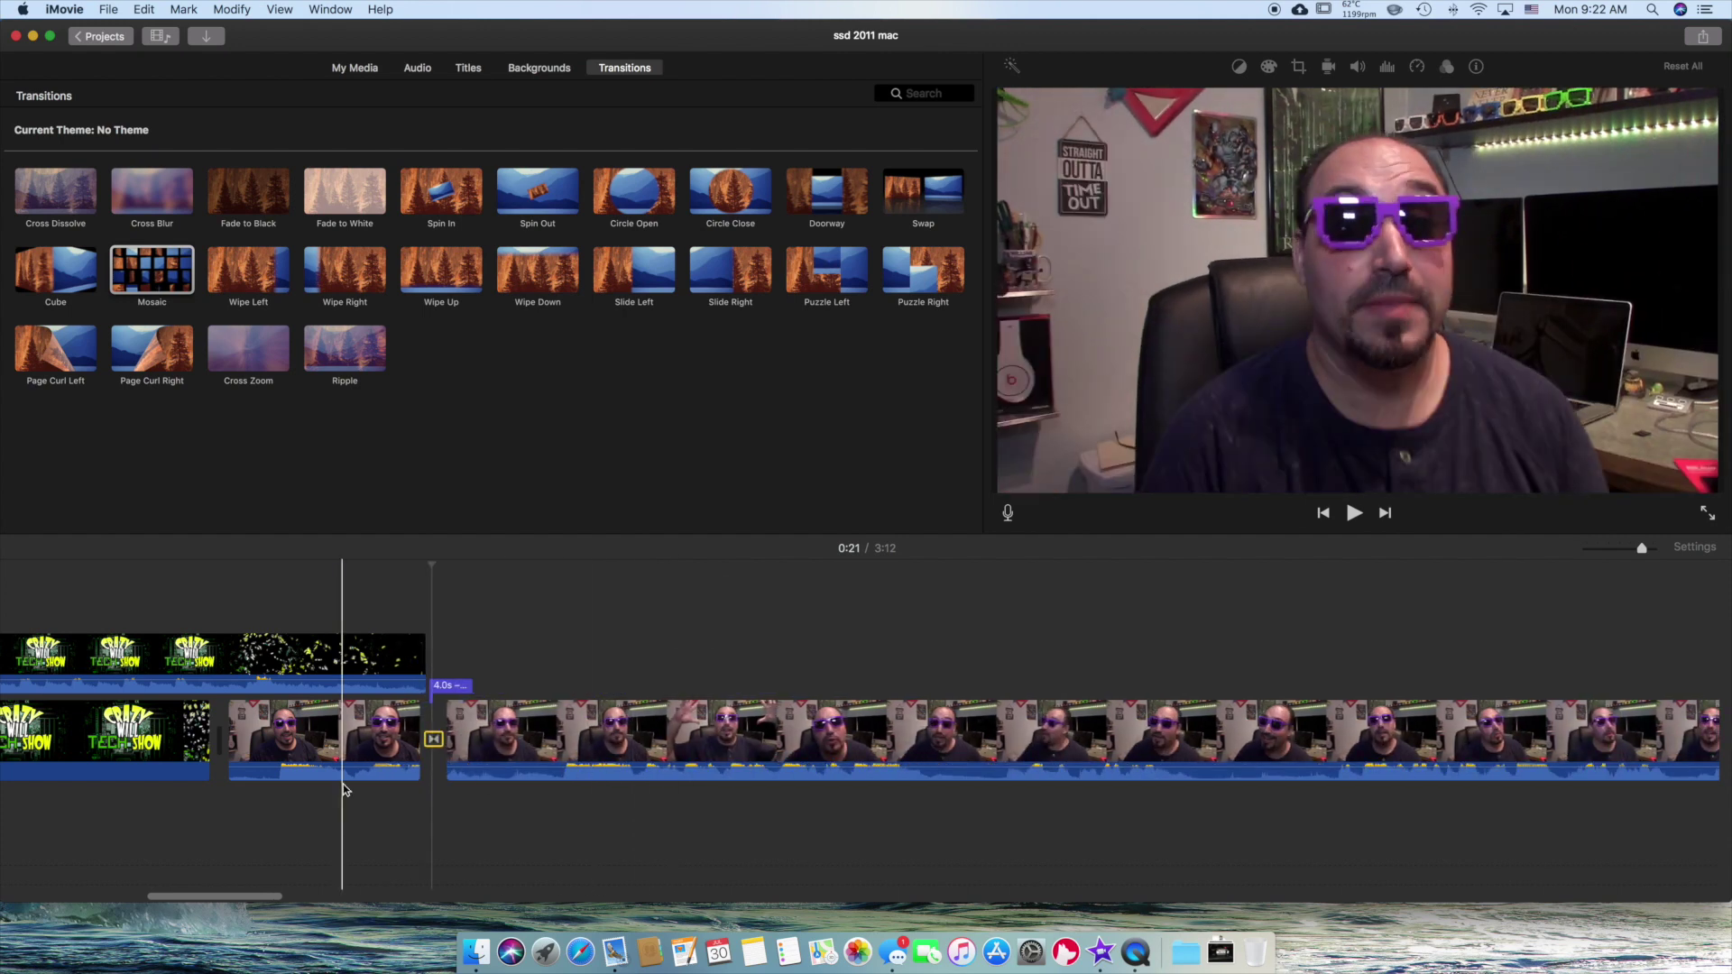
key("space")
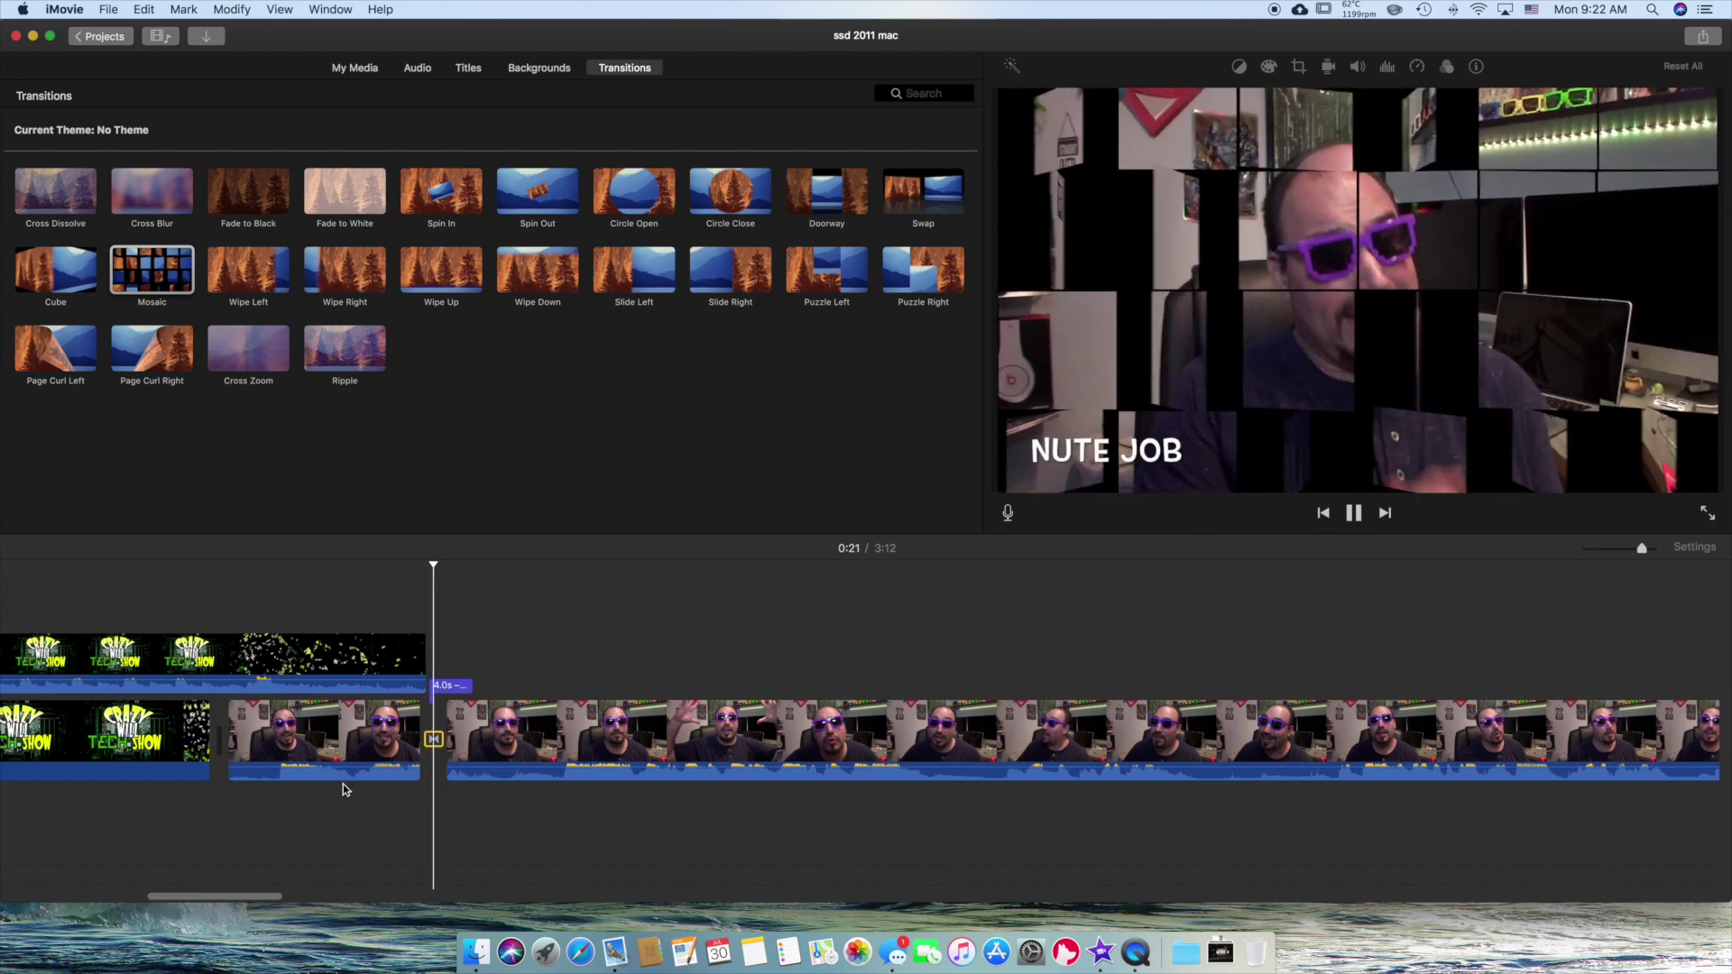
key("space")
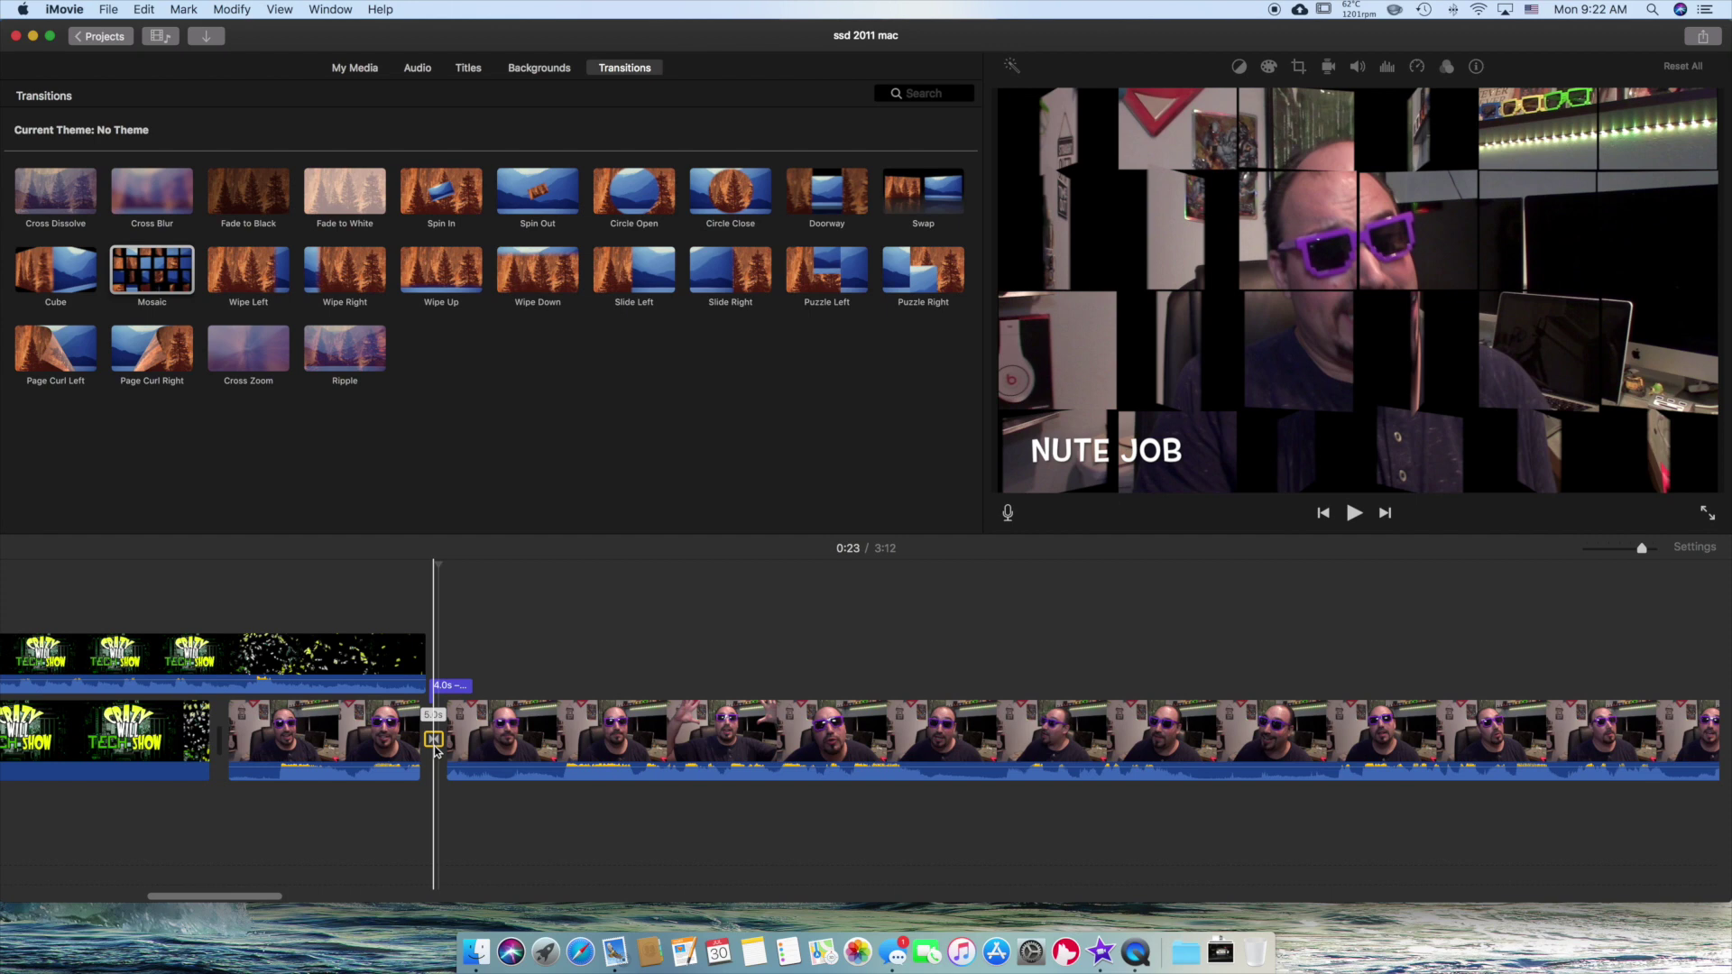
key("super+z")
key("super+z")
key("super+z")
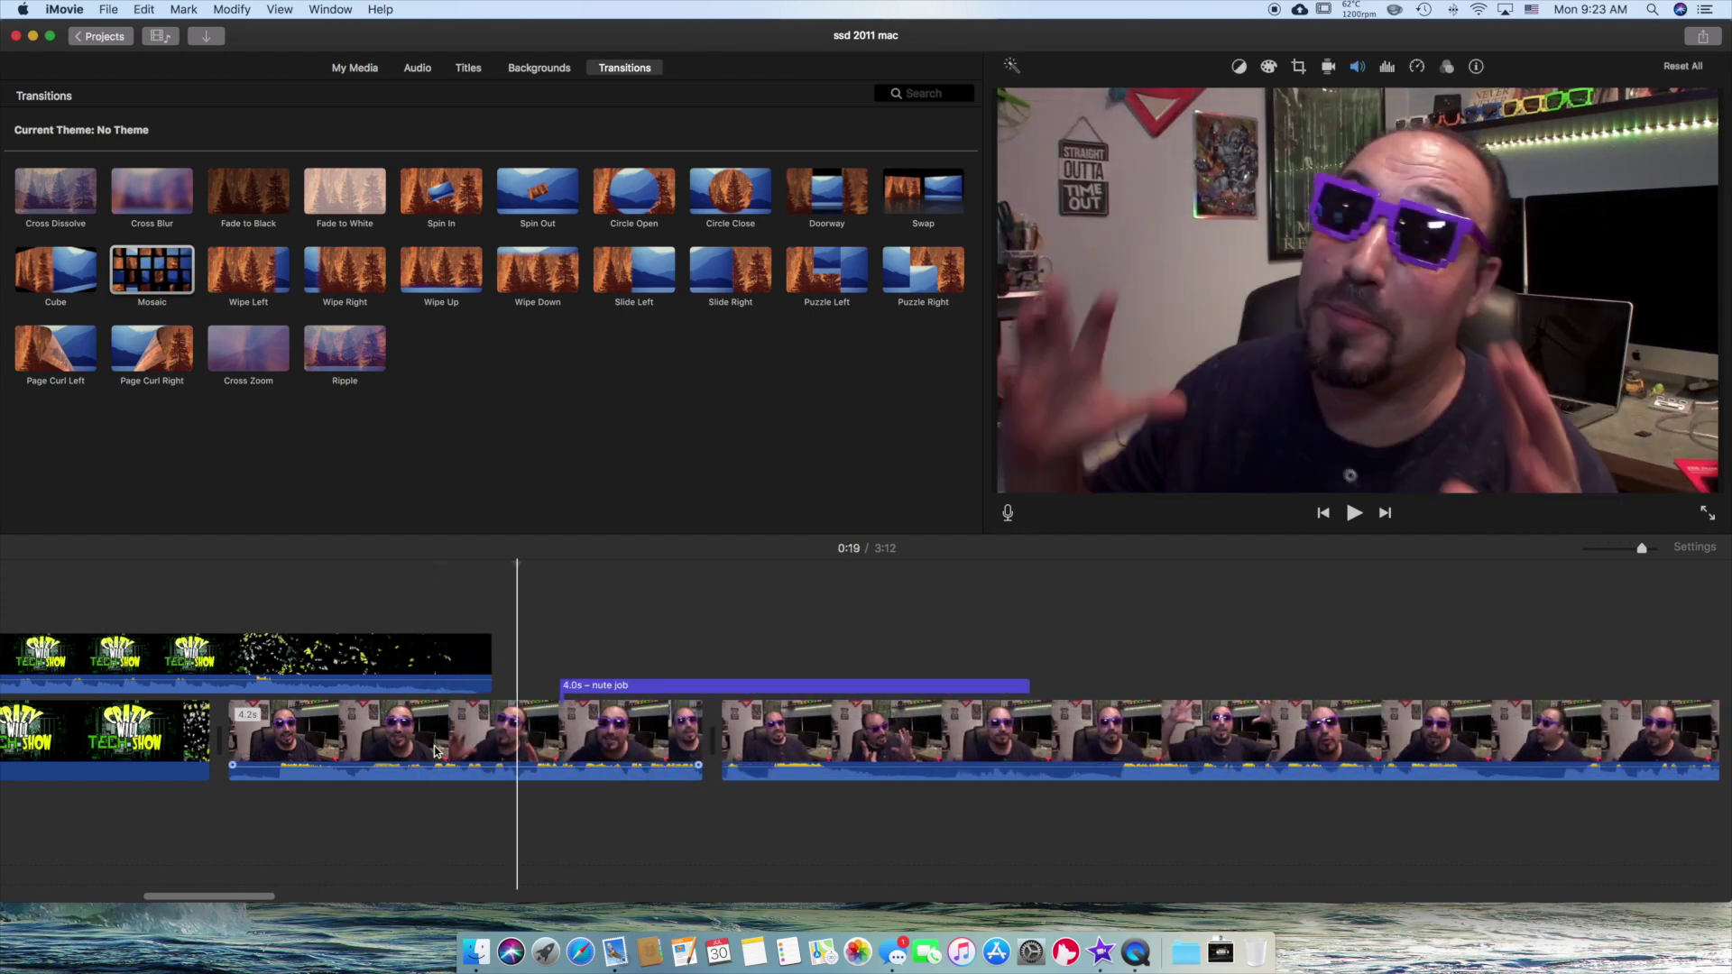